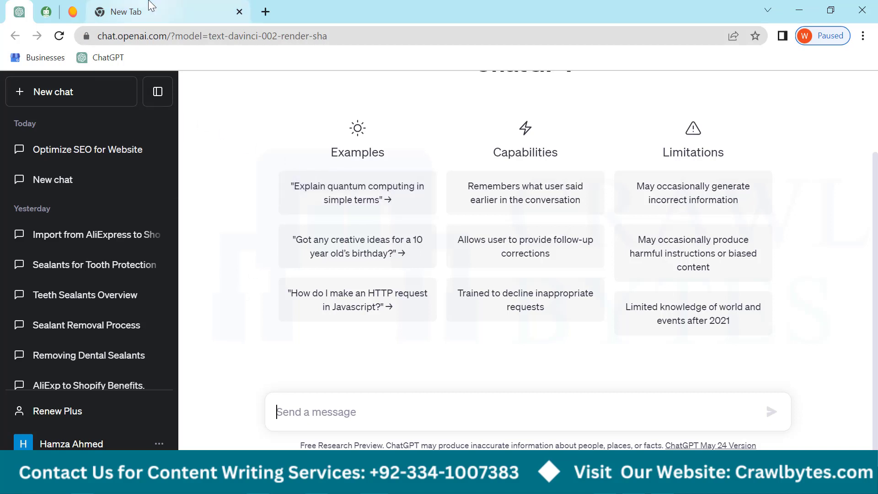
Share the "Fashion Designing Websites in Pakistan" document so that anyone with the link has the Editor role
mouse_move(151, 5)
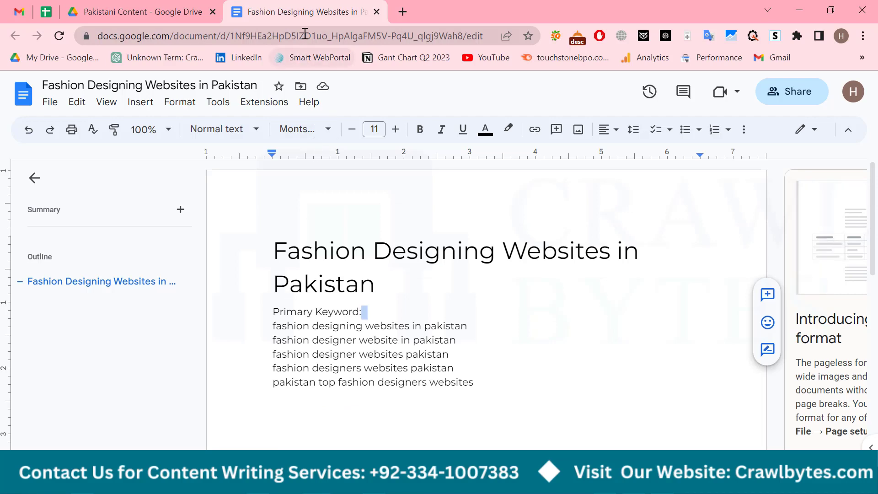
left_click(310, 37)
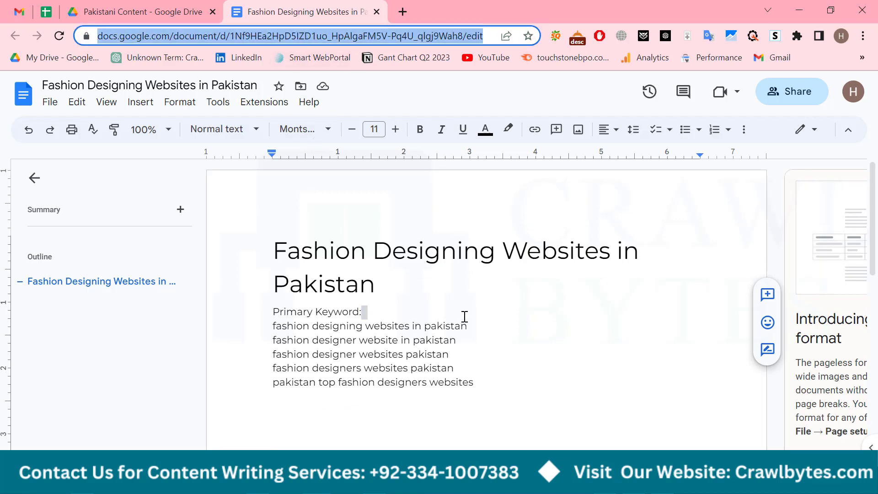
left_click(793, 93)
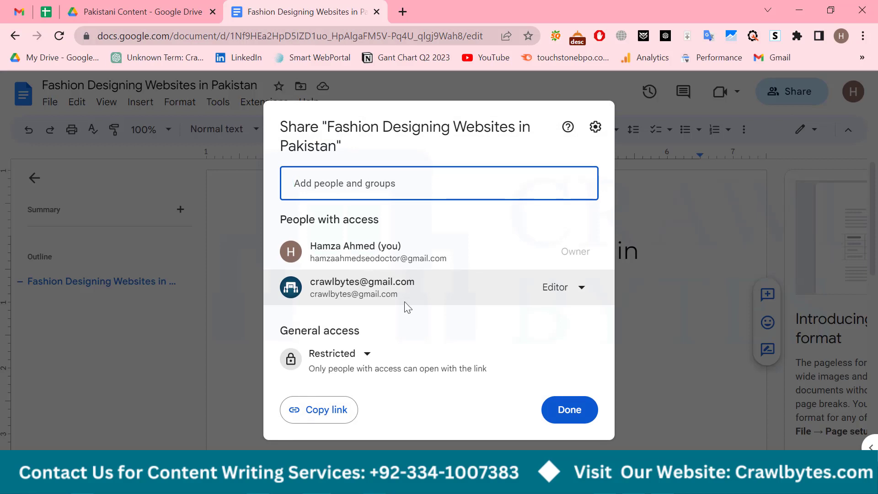
left_click(365, 355)
left_click(407, 416)
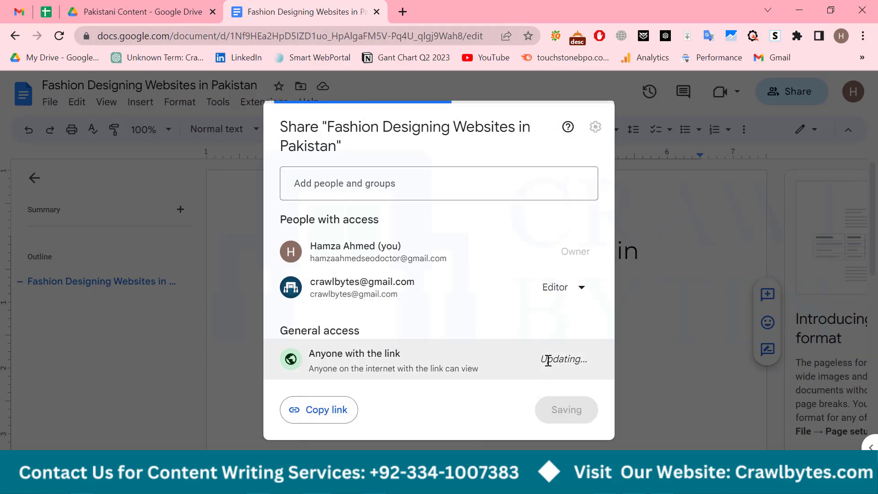
left_click(567, 360)
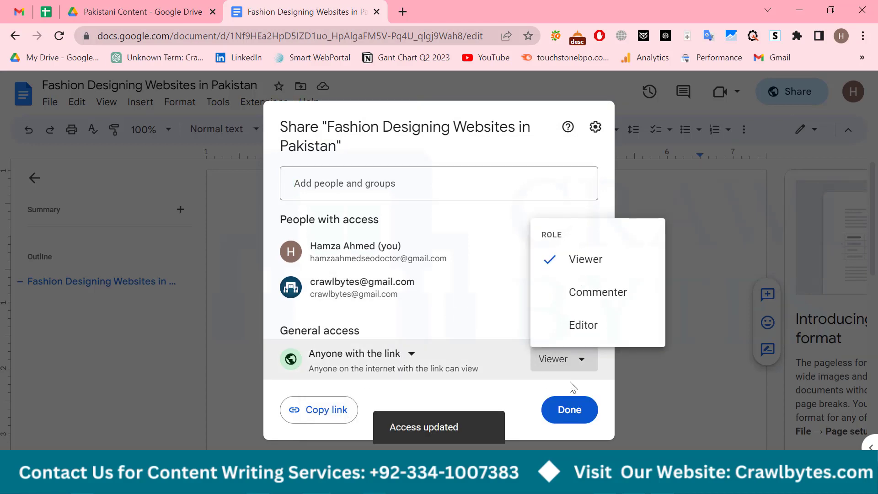
left_click(585, 325)
left_click(571, 404)
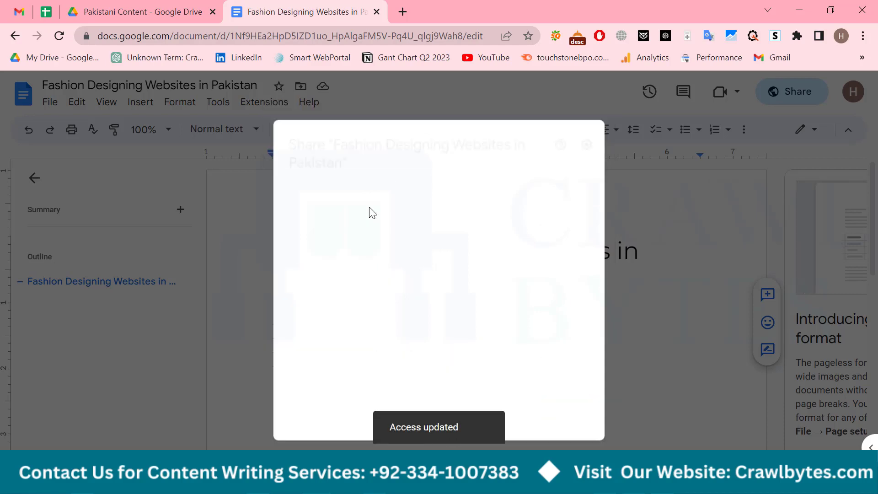
Copy the shared document's address and open it in the empty tab of the other Chrome window
left_click(323, 35)
key("ctrl+c")
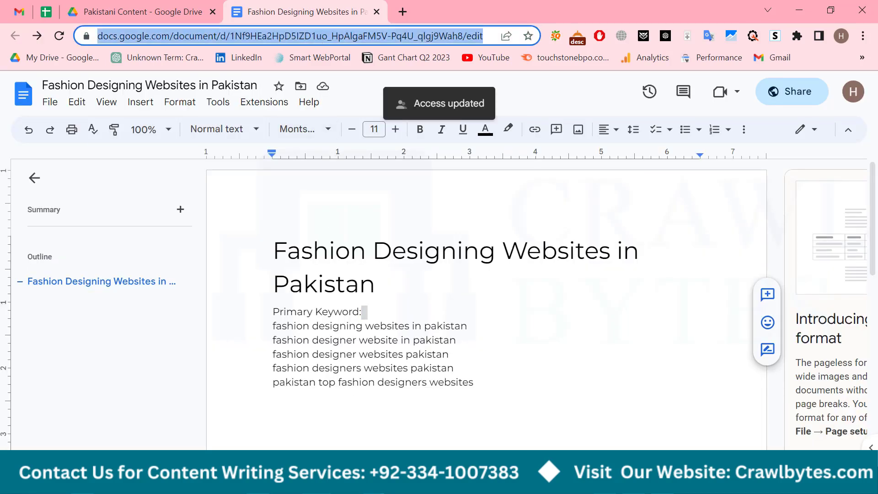
left_click(347, 407)
key("ctrl+t")
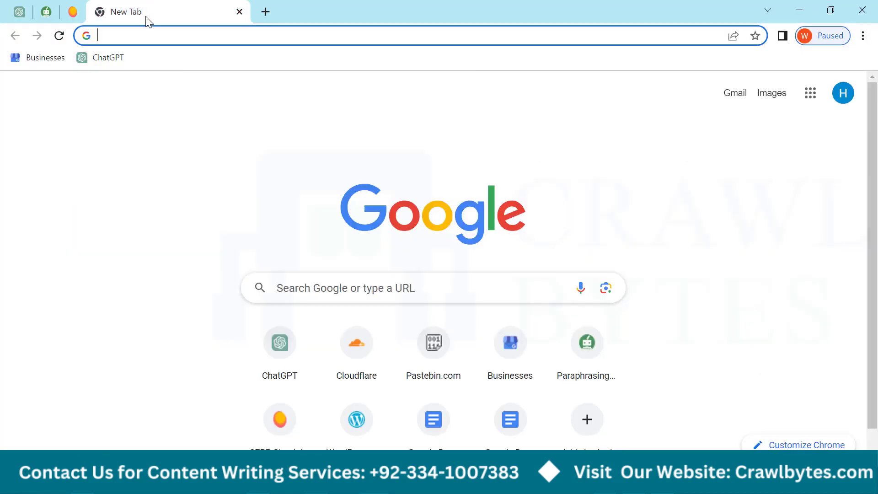
key("ctrl+v")
key("Return")
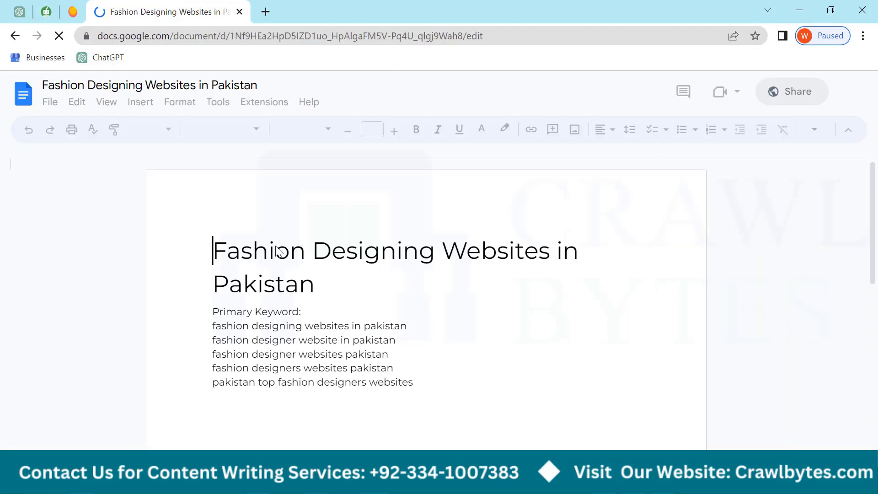
Copy the document's title and send ChatGPT the prompt "Create Outline for Fashion Designing Websites in Pakistan"
left_click_drag(314, 279, 214, 255)
key("alt+Left")
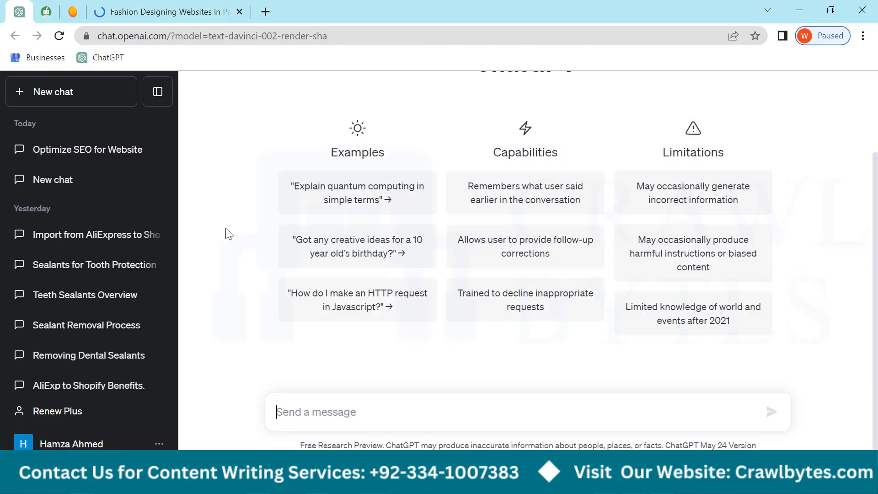
type("Create")
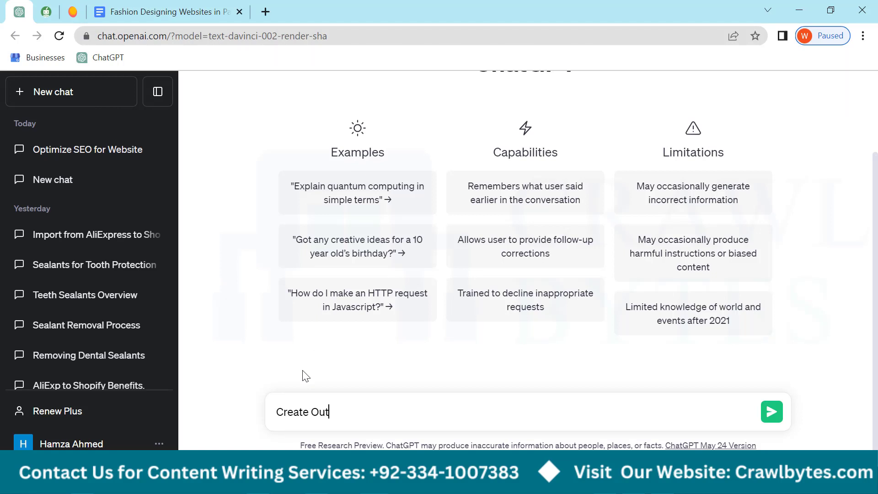
type("Outline for Fashion Designing Websites in Pakistan")
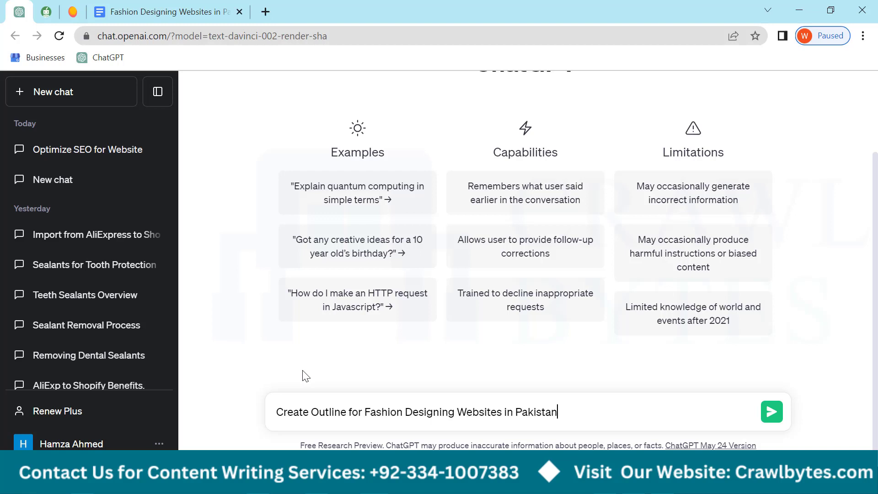
key("Return")
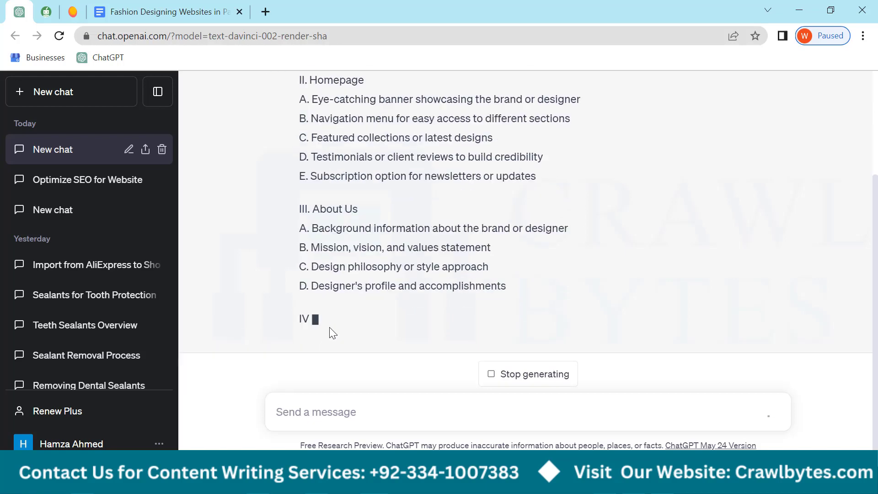
Review the prompt and the Introduction, Homepage and About Us sections of the generated outline
scroll(352, 313, "up", 10)
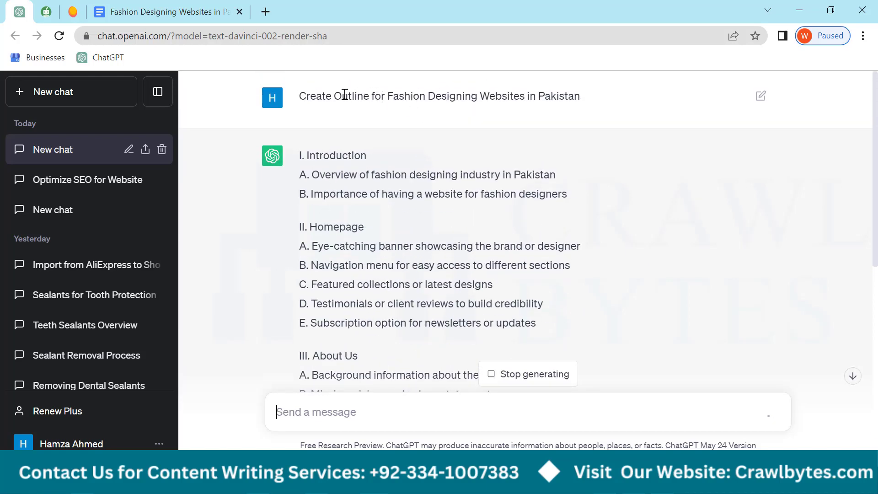
left_click_drag(345, 95, 584, 97)
left_click(419, 98)
left_click_drag(388, 96, 580, 97)
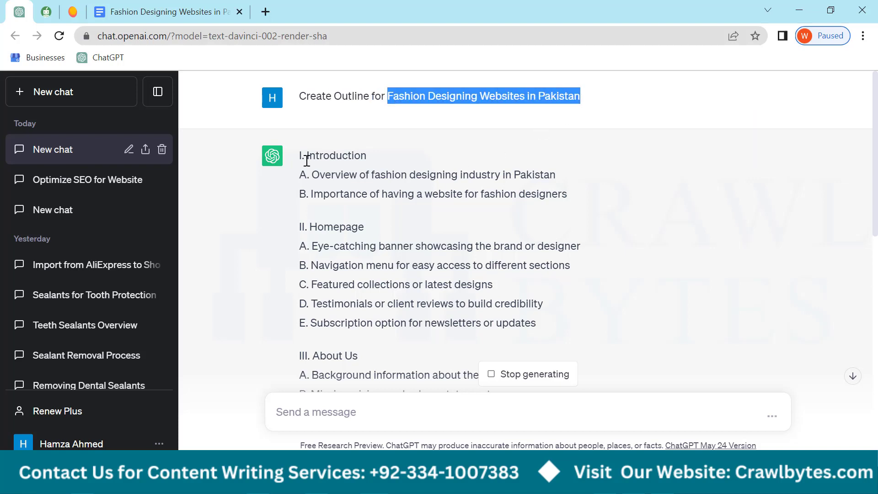
left_click_drag(299, 156, 572, 183)
left_click_drag(305, 193, 594, 193)
left_click_drag(389, 229, 537, 328)
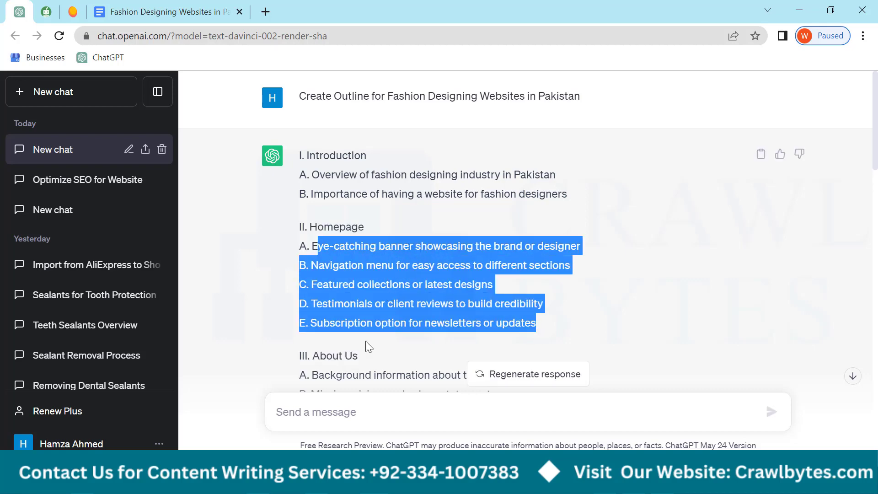
scroll(365, 341, "down", 3)
left_click_drag(299, 218, 410, 211)
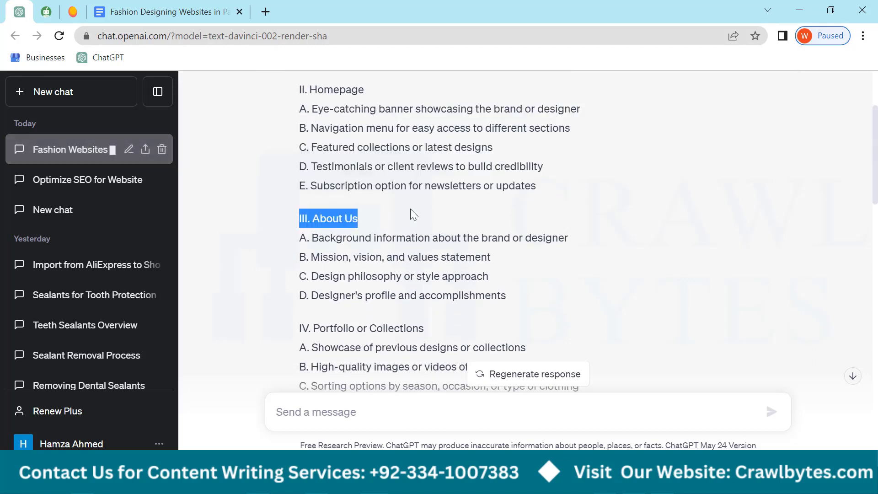
left_click_drag(301, 235, 476, 283)
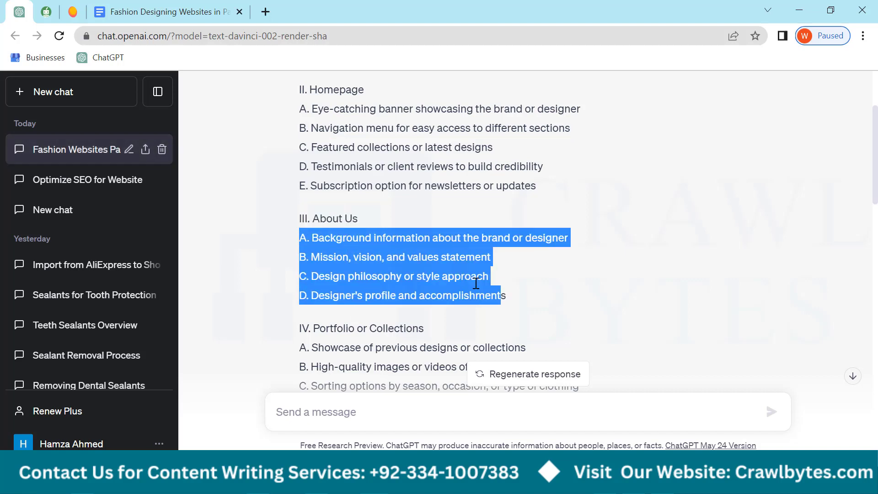
left_click_drag(292, 216, 383, 207)
left_click_drag(298, 237, 513, 294)
Review the outline's remaining sections from Portfolio or Collections through Services, Online Store and Blog or News Section
scroll(355, 303, "down", 3)
left_click_drag(298, 187, 432, 193)
left_click_drag(300, 210, 546, 273)
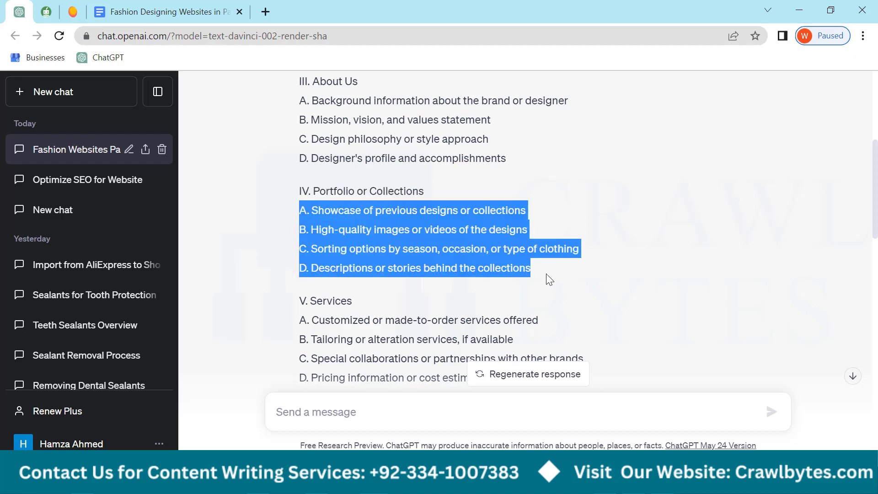
scroll(304, 216, "down", 3)
left_click(390, 169)
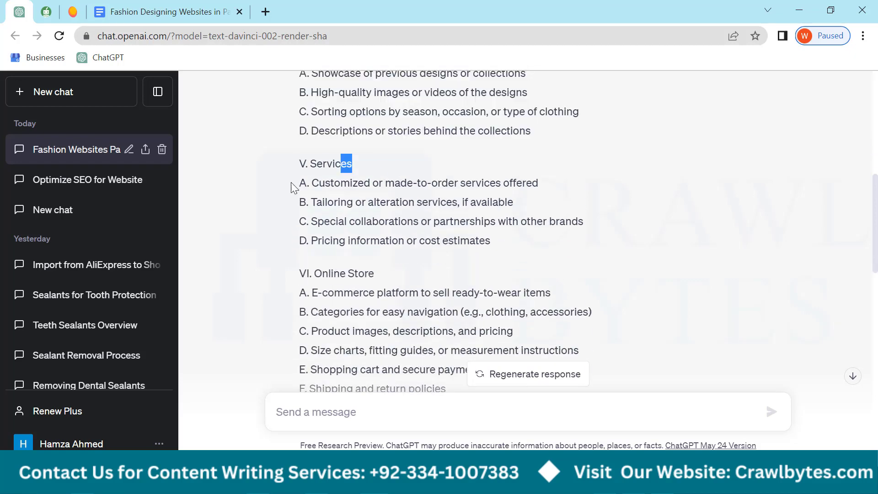
left_click_drag(292, 188, 316, 185)
left_click(368, 195)
scroll(401, 262, "down", 3)
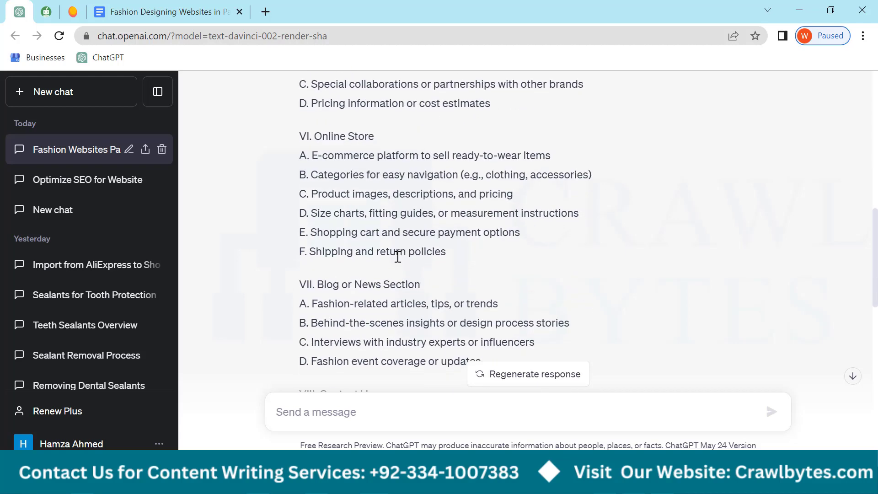
scroll(378, 281, "up", 3)
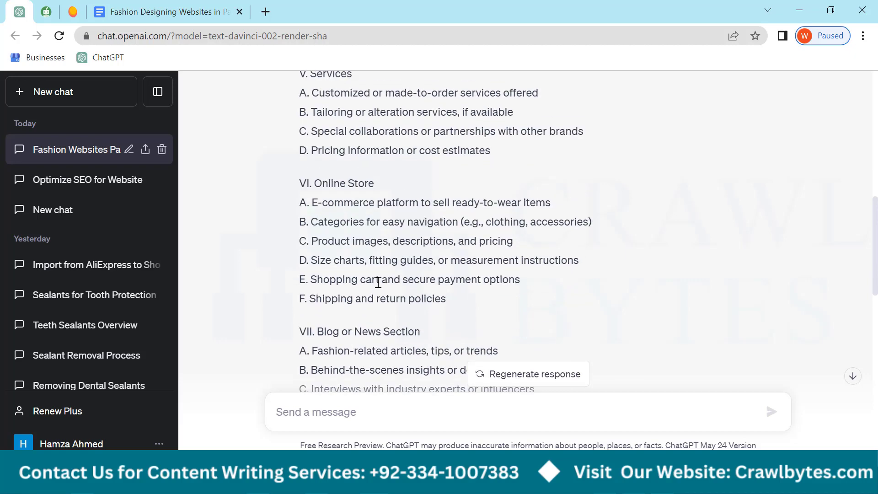
scroll(378, 287, "up", 9)
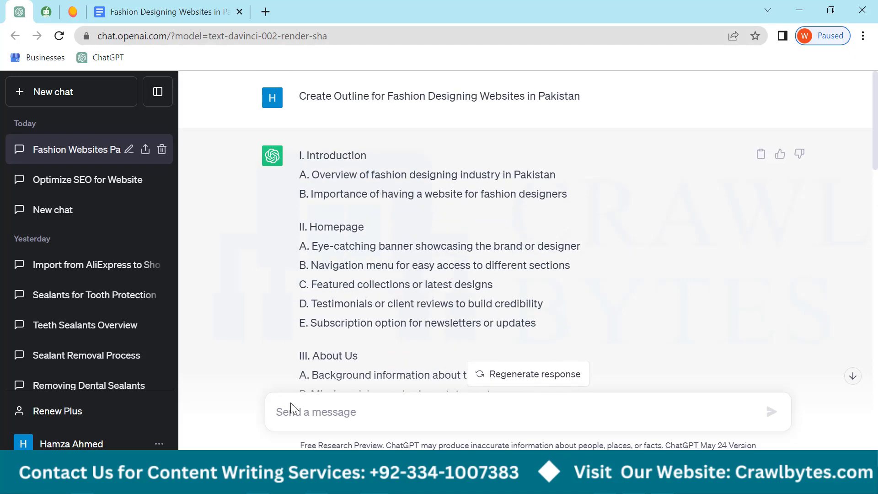
In Google Drive, open "6 how to import products from aliexpress to shopify" from the Shopify Informational COntent folder under Semantic Course
left_click(154, 6)
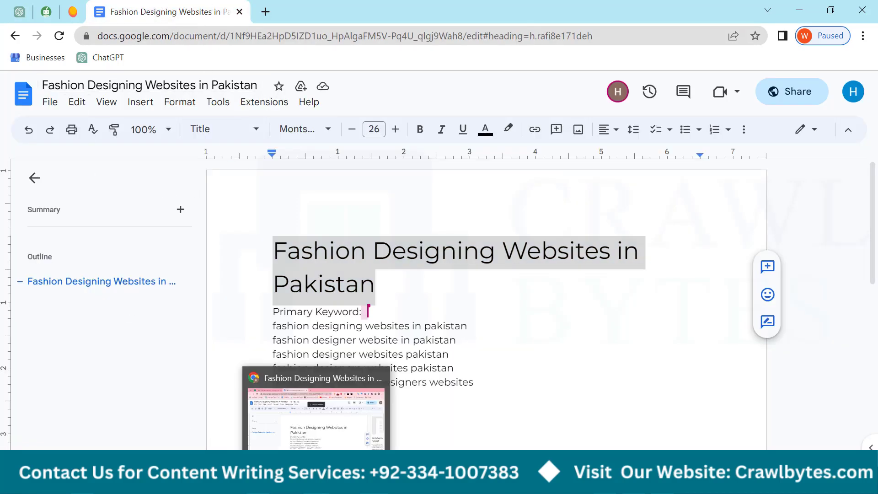
left_click(317, 481)
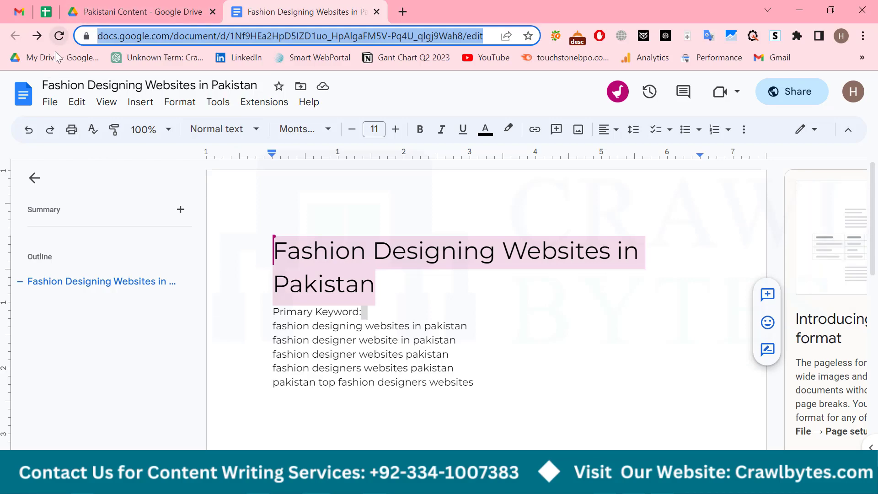
left_click(96, 9)
left_click(346, 147)
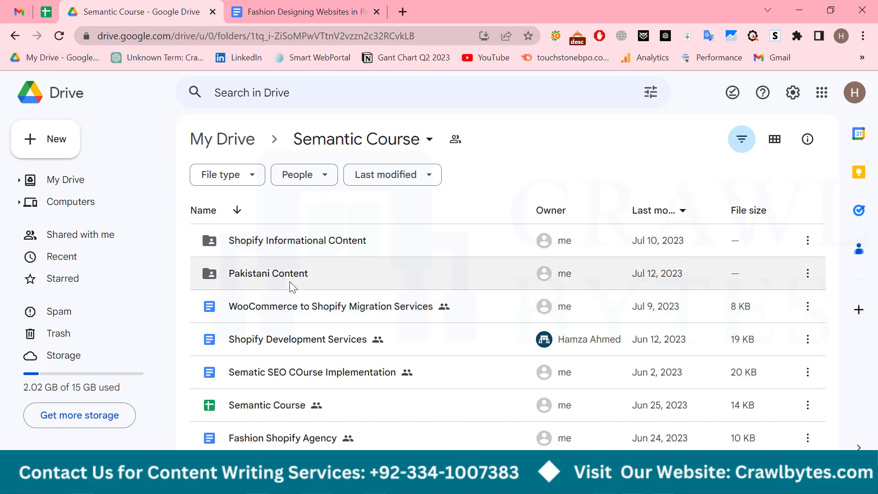
double_click(290, 284)
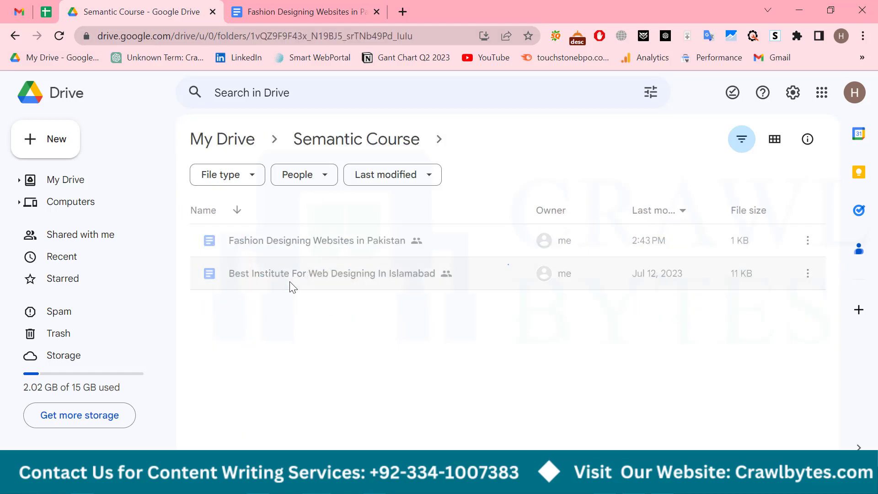
left_click(380, 147)
double_click(303, 250)
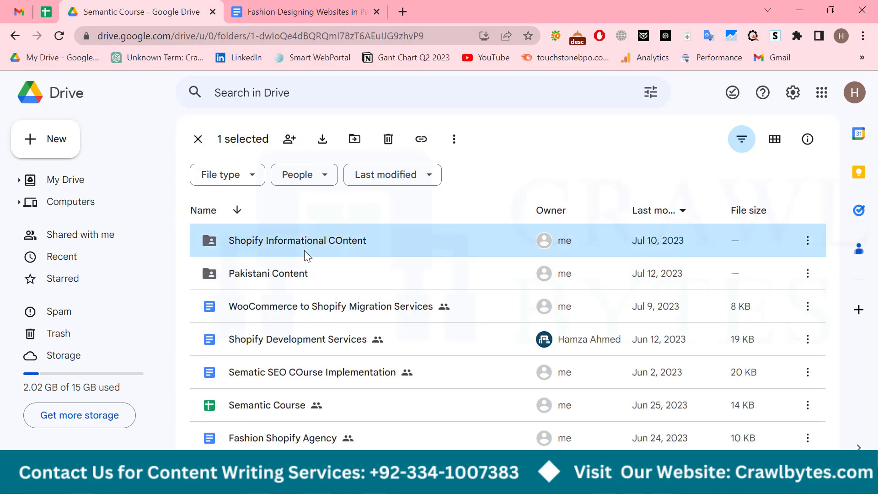
left_click(265, 273)
double_click(264, 273)
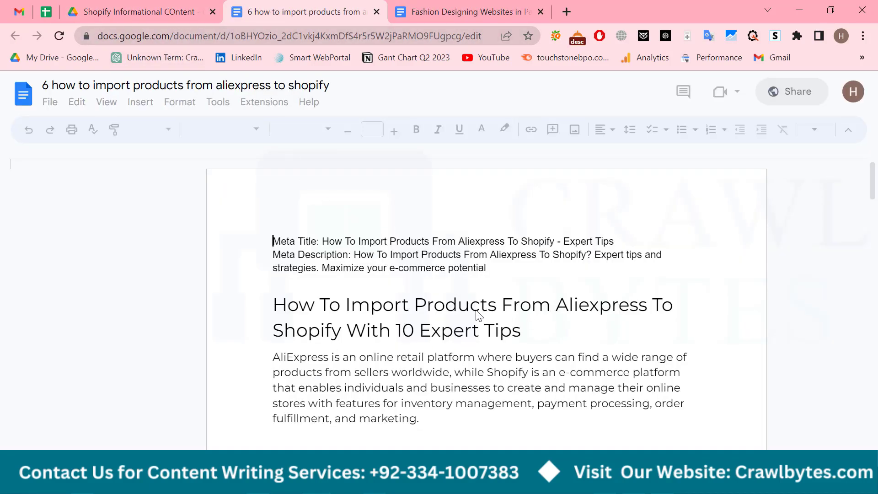
Review the reference article's meta title, meta description, main heading and introductory paragraph
scroll(503, 297, "down", 3)
left_click(441, 220)
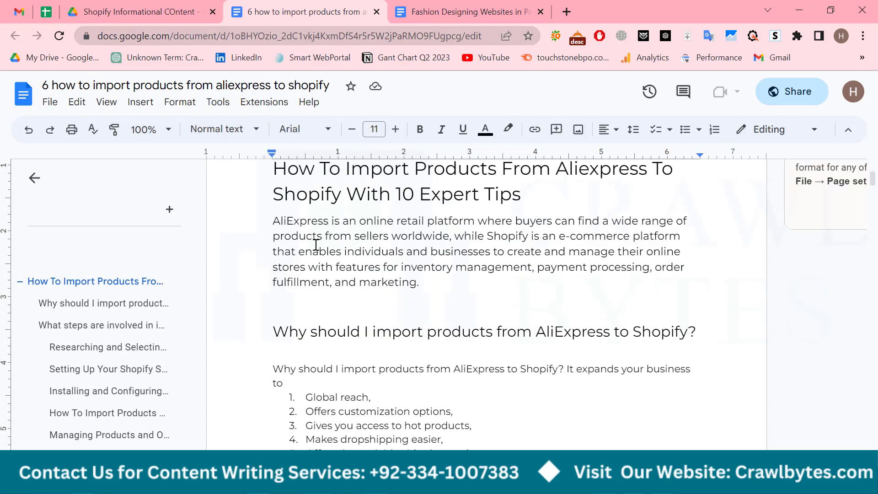
scroll(320, 254, "up", 1)
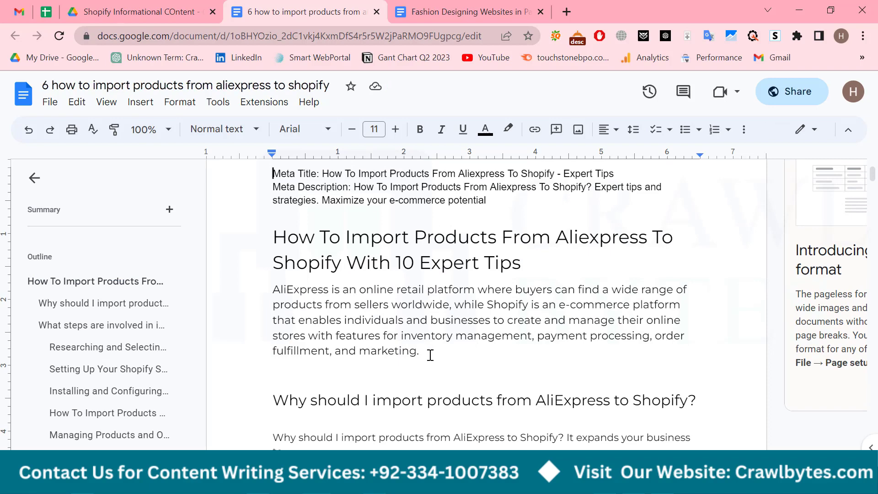
left_click_drag(429, 354, 260, 288)
left_click(290, 298)
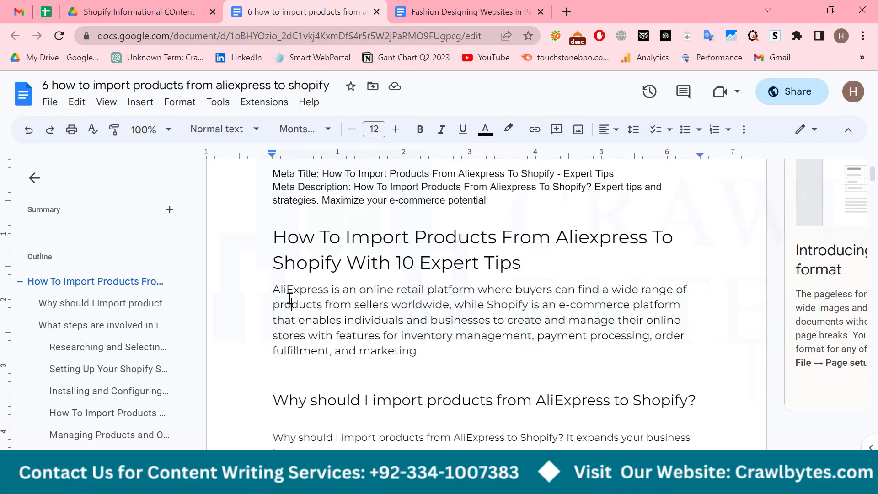
Examine how the "Why should I import products from AliExpress to Shopify?" section combines an opening sentence with a numbered list
scroll(274, 256, "down", 3)
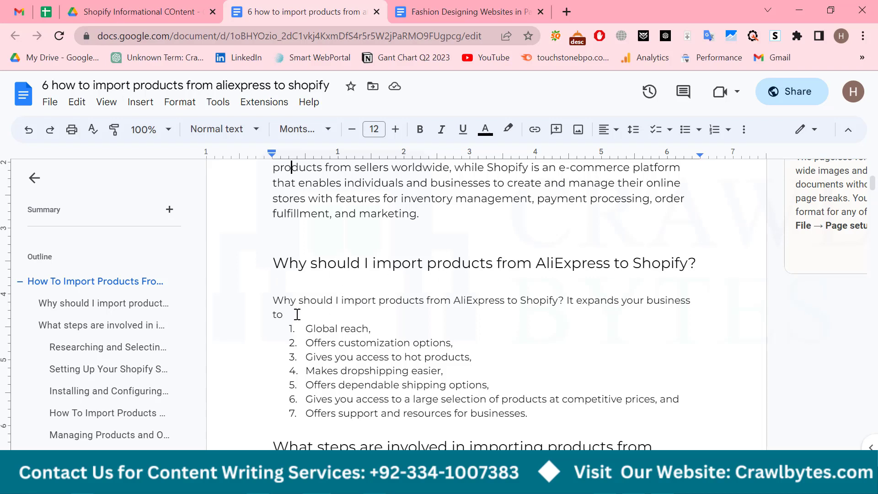
left_click(312, 310)
scroll(307, 311, "down", 3)
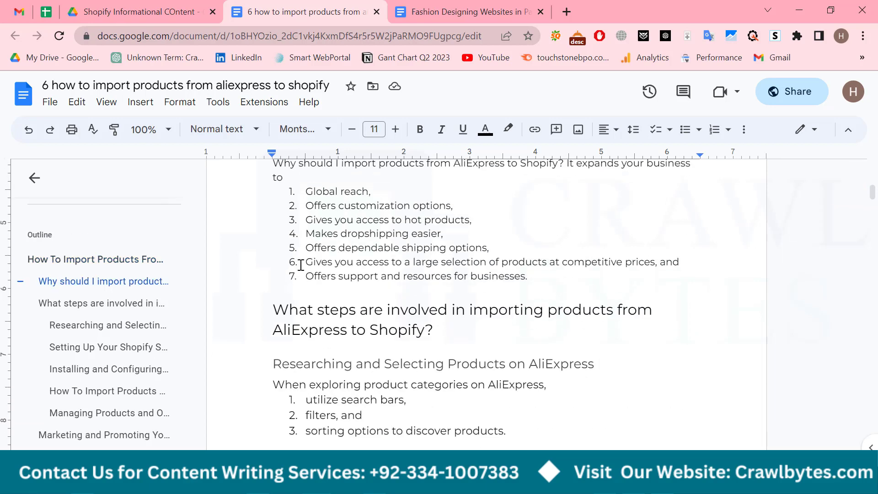
scroll(302, 260, "up", 2)
left_click_drag(273, 232, 375, 249)
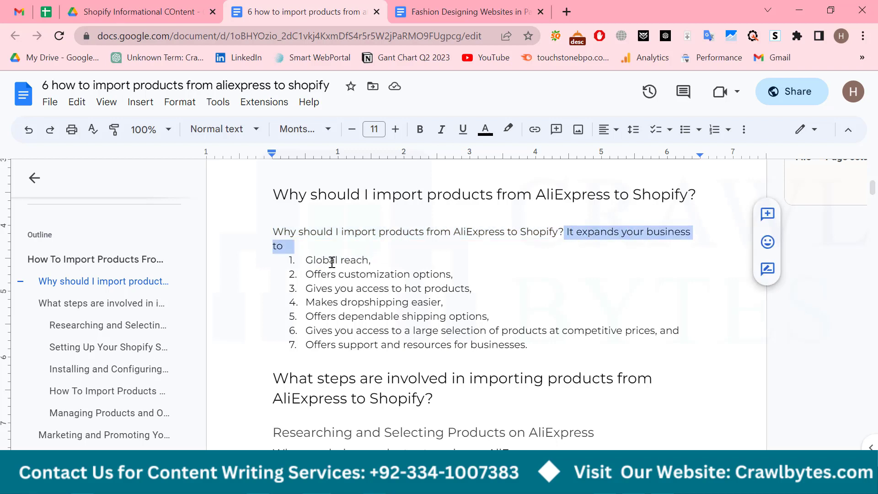
left_click_drag(309, 262, 529, 345)
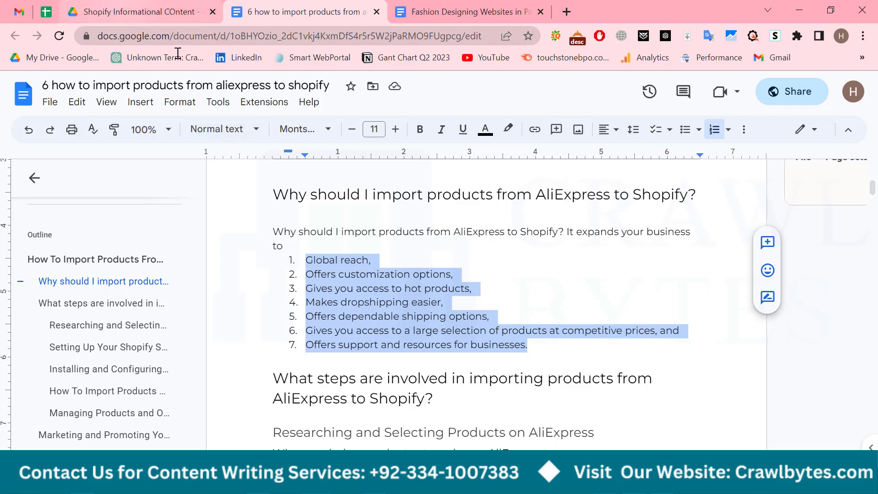
scroll(388, 352, "down", 3)
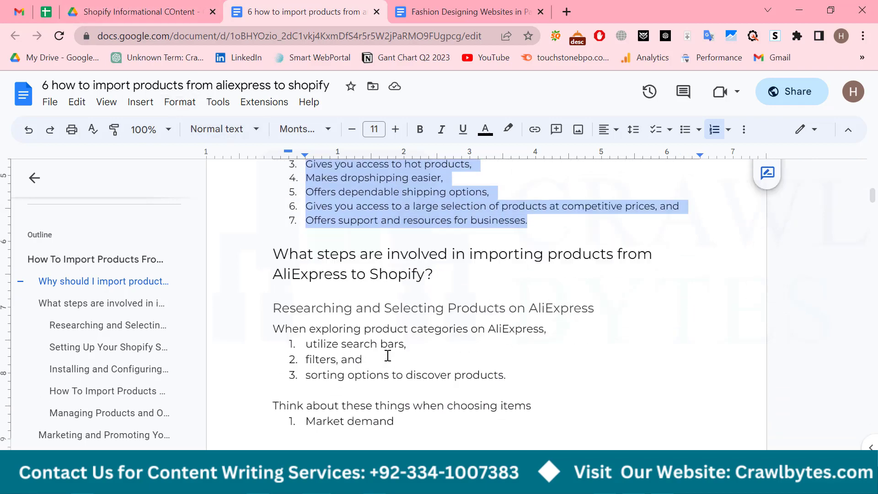
scroll(366, 316, "up", 2)
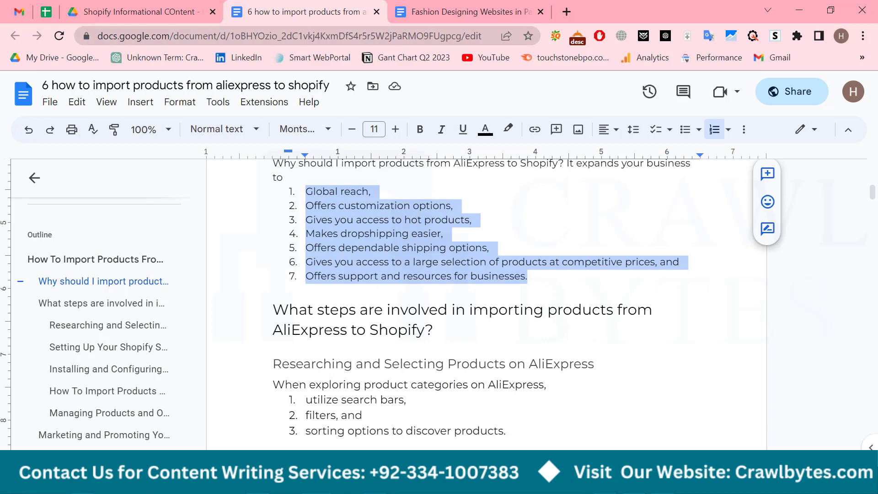
Switch to ChatGPT, open yesterday's chat about importing from AliExpress to Shopify, and reload it so its conversation loads
left_click(327, 480)
left_click(20, 8)
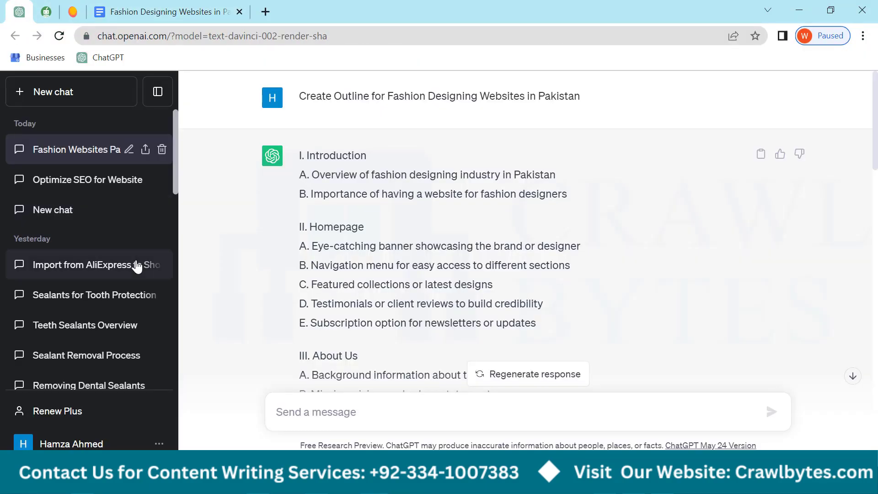
left_click(121, 277)
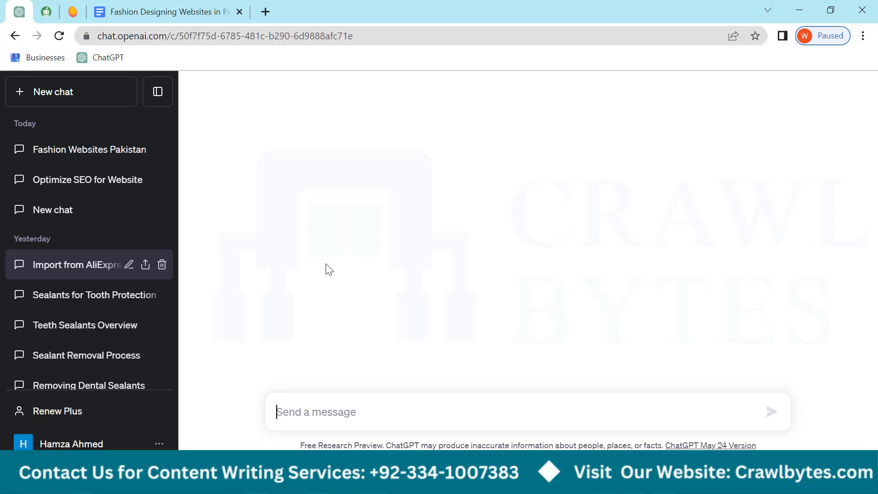
left_click(59, 36)
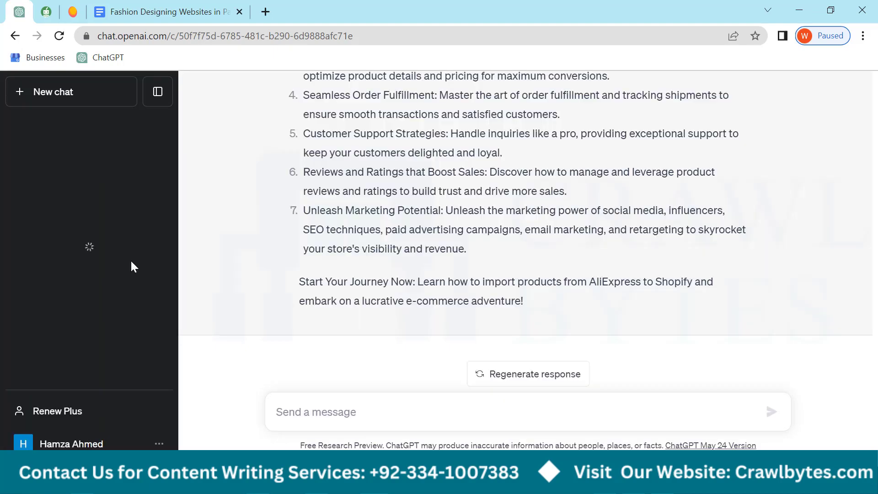
scroll(365, 290, "down", 10)
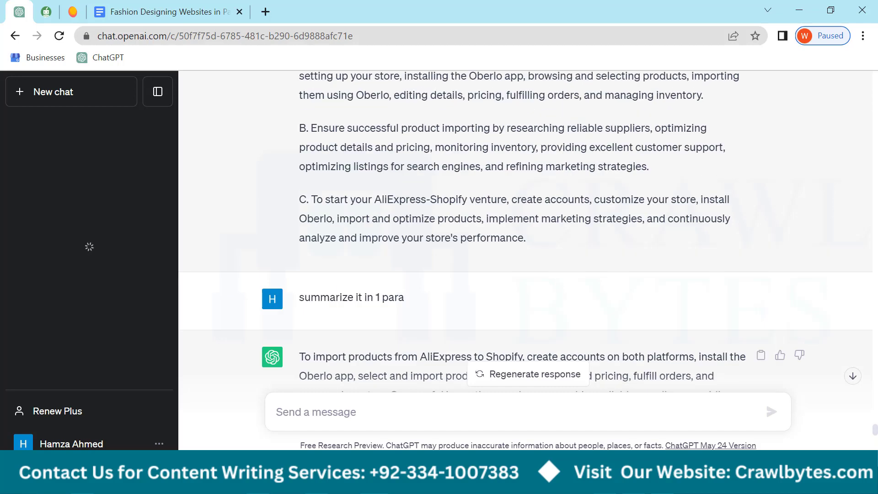
Copy the article's "Why should I import products from AliExpress to Shopify?" heading and search the ChatGPT conversation for it, shortened to "Why should"
key("alt+Tab")
scroll(380, 357, "up", 3)
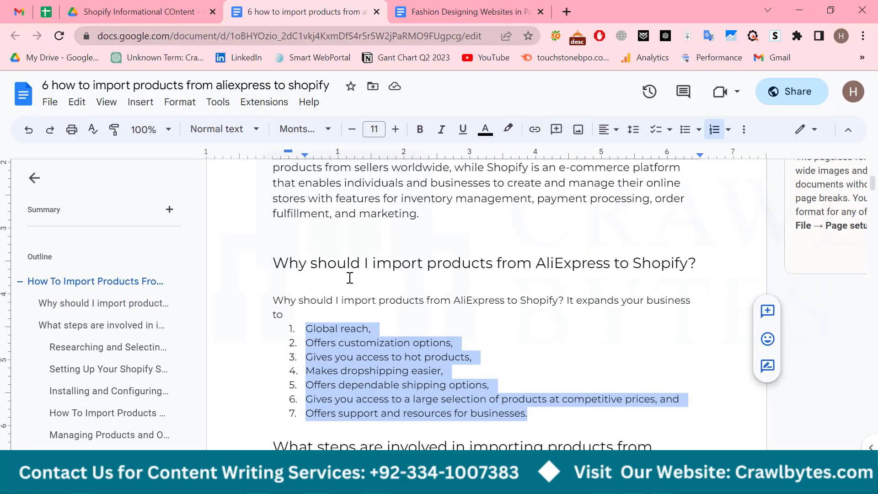
left_click_drag(275, 263, 687, 263)
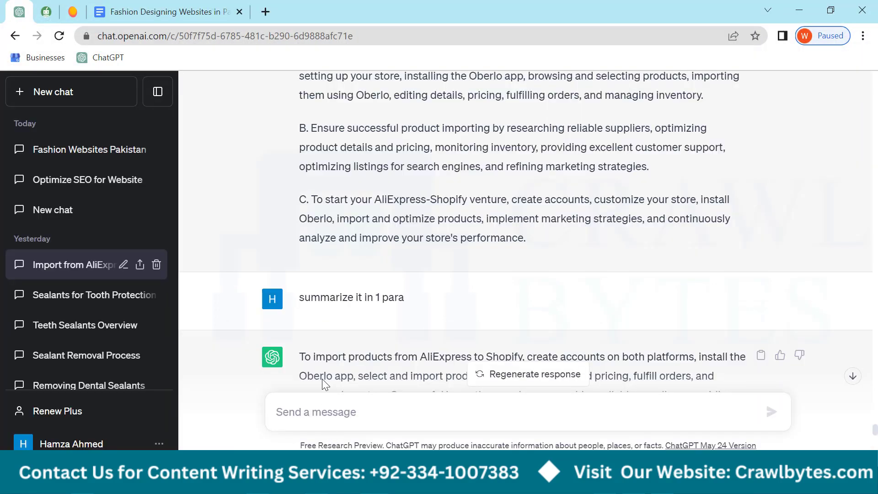
key("ctrl+f")
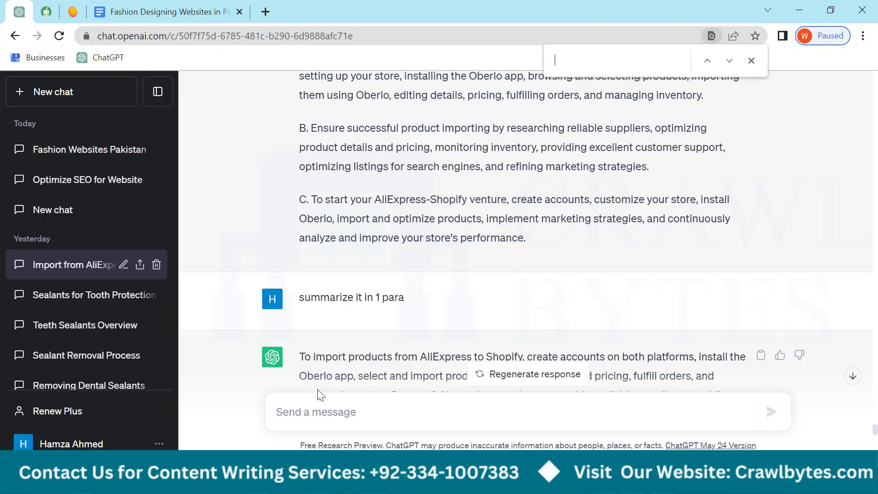
key("ctrl+v")
key("Left")
key("Left")
key("Left")
key("Left")
key("Left")
key("Left")
key("Left")
key("Left")
key("Left")
key("Left")
key("Left")
key("Left")
key("Left")
key("Left")
key("Left")
key("Left")
key("Left")
key("Left")
key("Left")
key("Left")
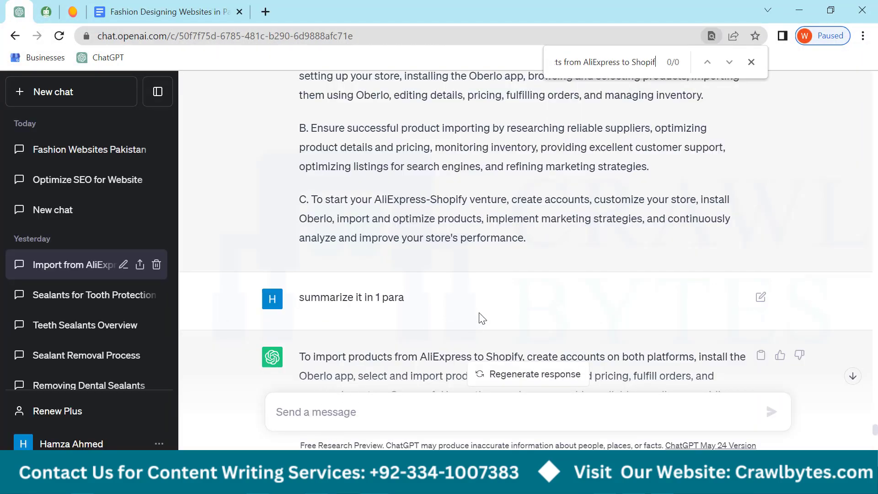
key("BackSpace")
key("BackSpace")
key("BackSpace")
key("BackSpace")
key("BackSpace")
key("BackSpace")
key("BackSpace")
key("BackSpace")
key("BackSpace")
key("BackSpace")
key("BackSpace")
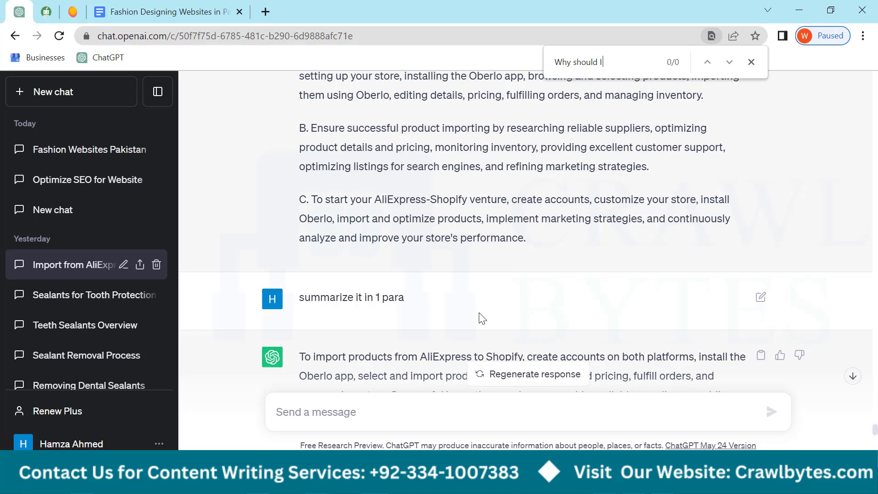
Look back through the chat's summary, marketing and order fulfilment answers up to its first prompt
scroll(519, 355, "up", 20)
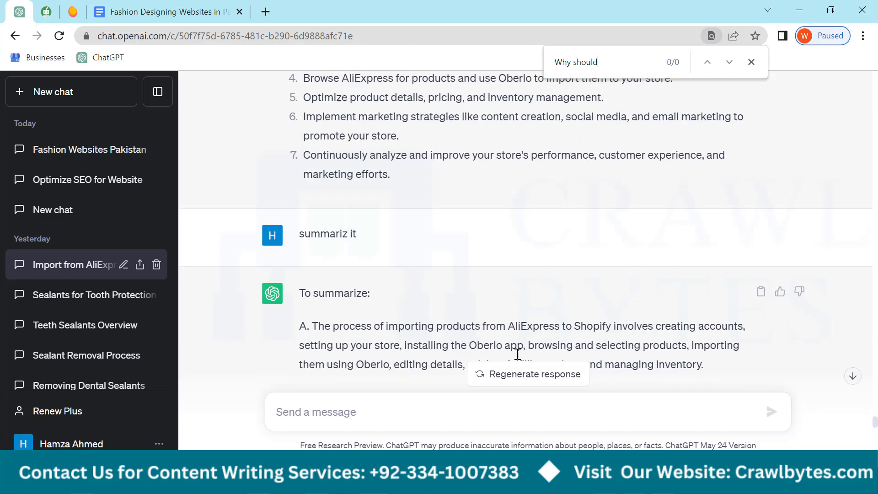
scroll(519, 354, "up", 20)
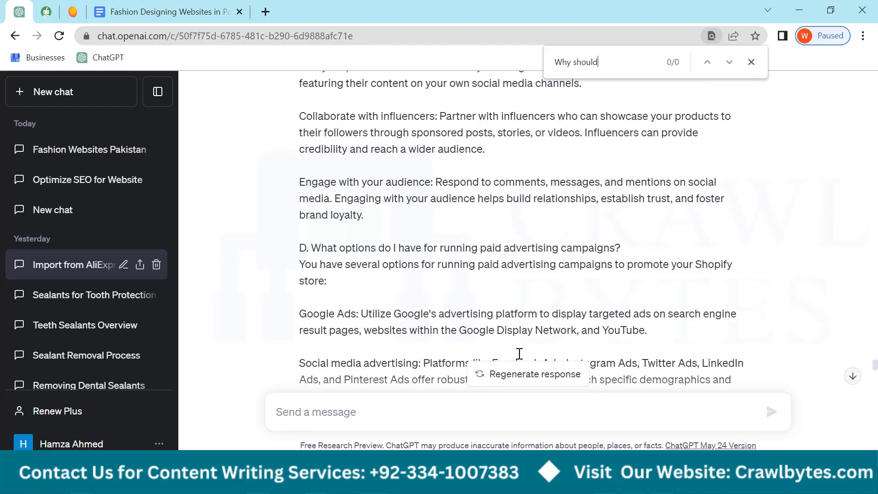
scroll(514, 330, "down", 10)
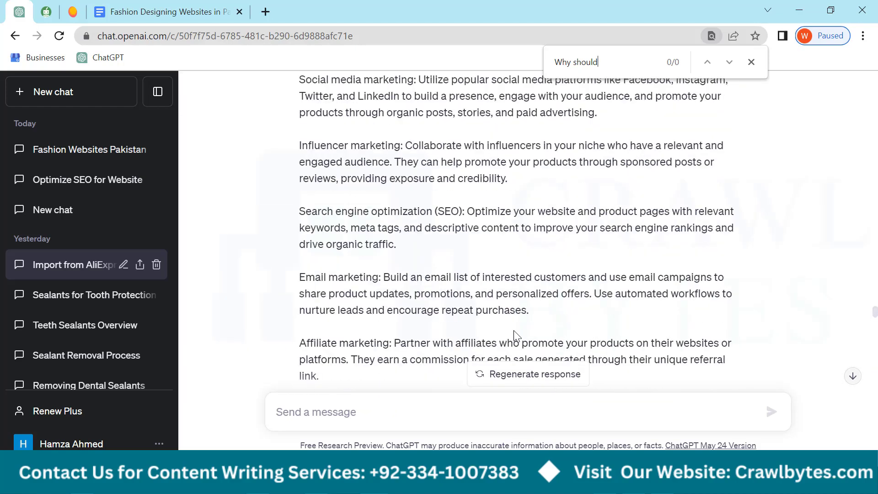
scroll(512, 328, "up", 3)
scroll(511, 328, "down", 8)
scroll(514, 332, "up", 20)
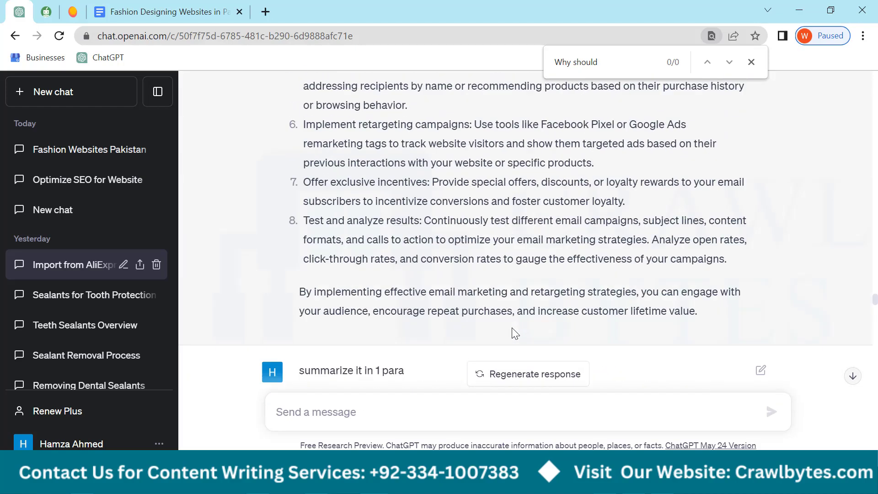
scroll(521, 324, "up", 6)
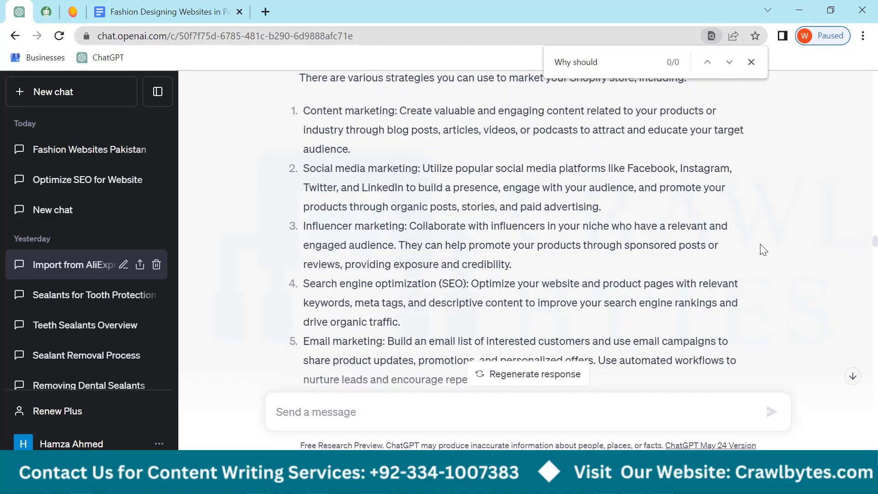
left_click_drag(876, 248, 787, 140)
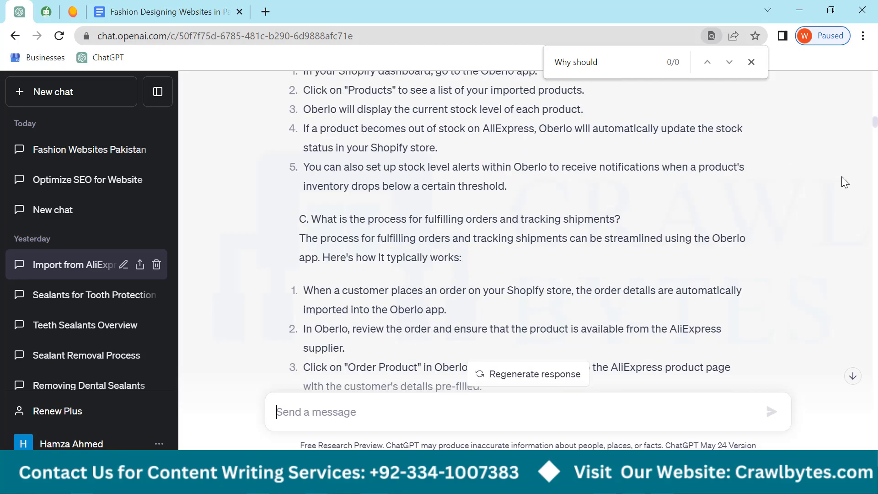
scroll(416, 207, "up", 10)
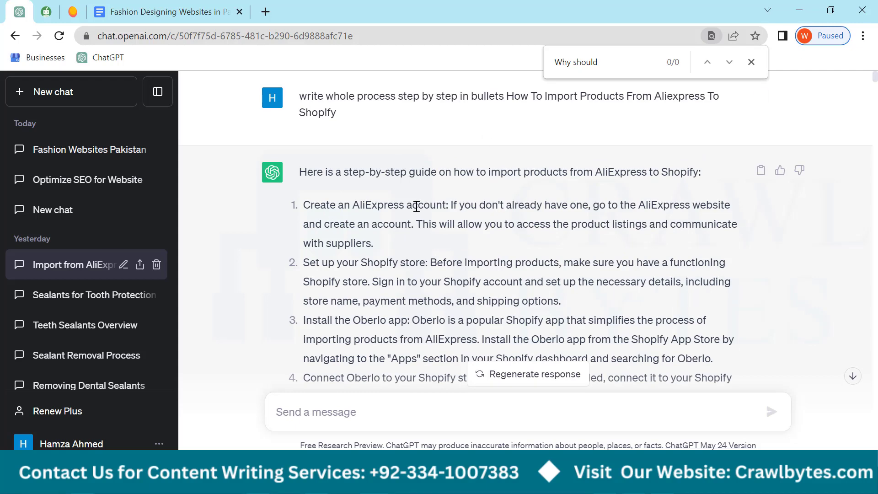
Review the first prompt, "write whole process step by step in bullets How To Import Products From Aliexpress To Shopify", and its step-by-step guide
scroll(337, 204, "down", 7)
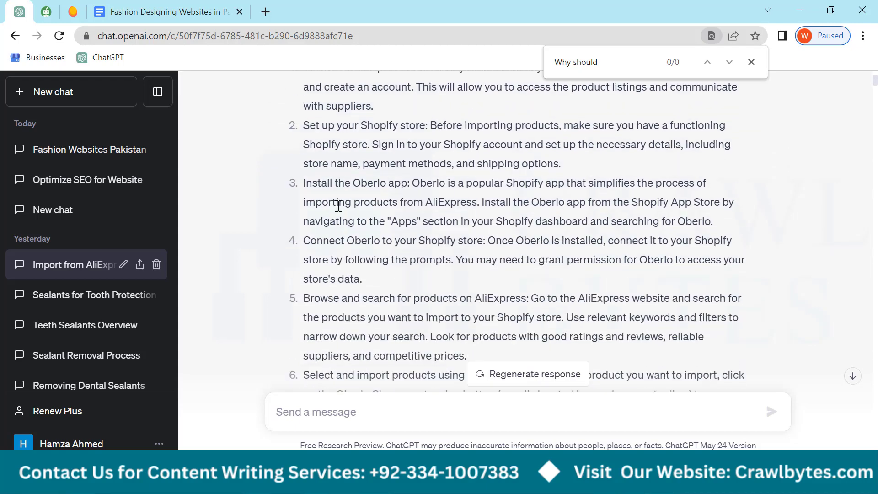
scroll(337, 204, "up", 7)
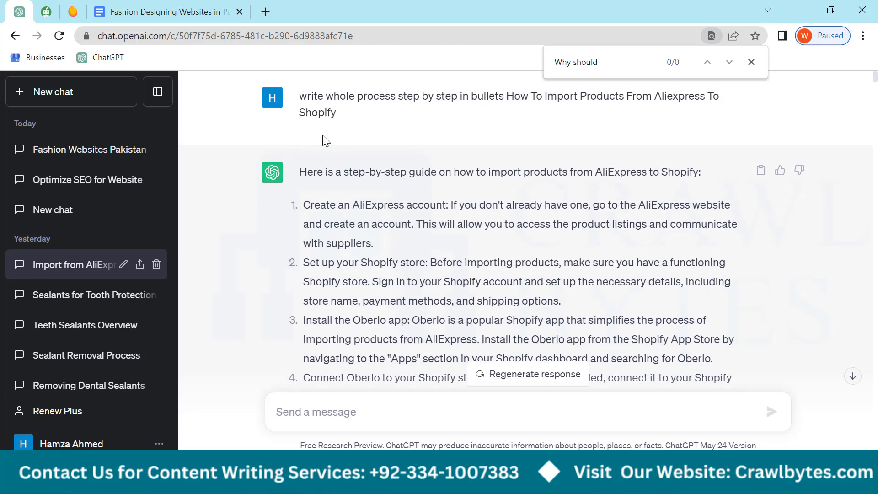
left_click_drag(300, 97, 575, 96)
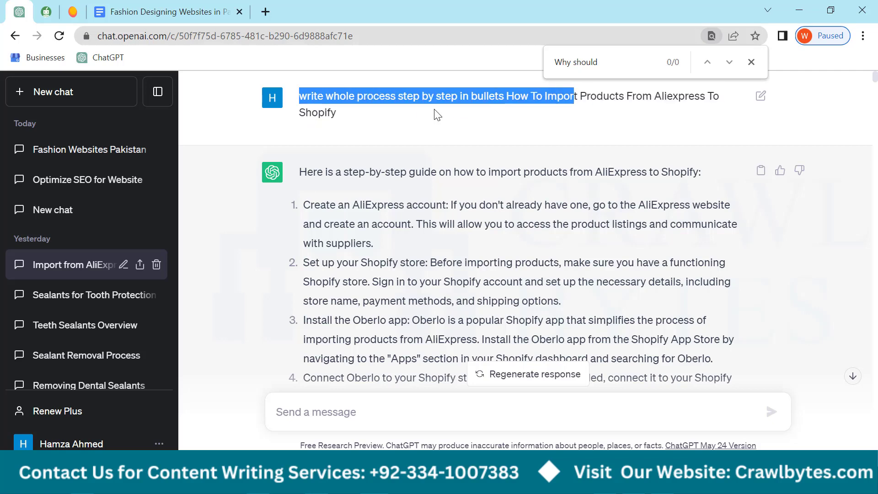
left_click(383, 161)
scroll(382, 161, "down", 3)
left_click_drag(337, 164, 455, 269)
left_click(455, 269)
scroll(344, 208, "down", 12)
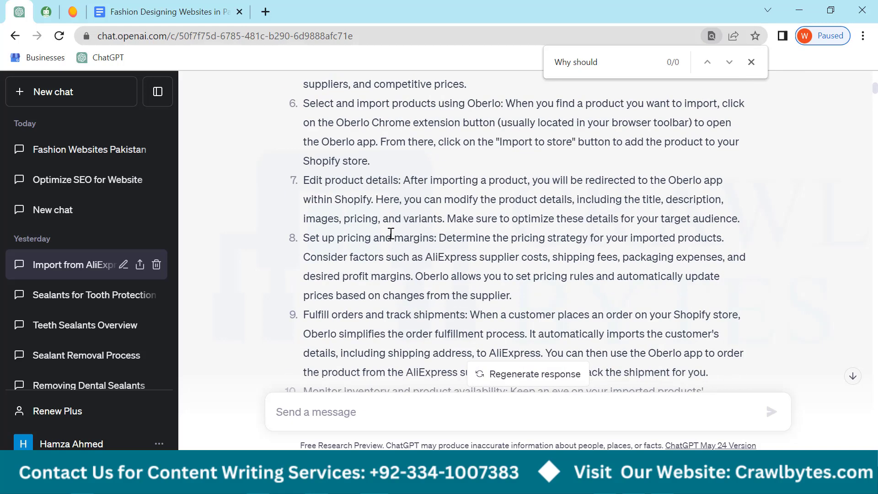
Examine the "write answers of all these" prompt with its questions A to E and the start of ChatGPT's answer
scroll(344, 208, "down", 8)
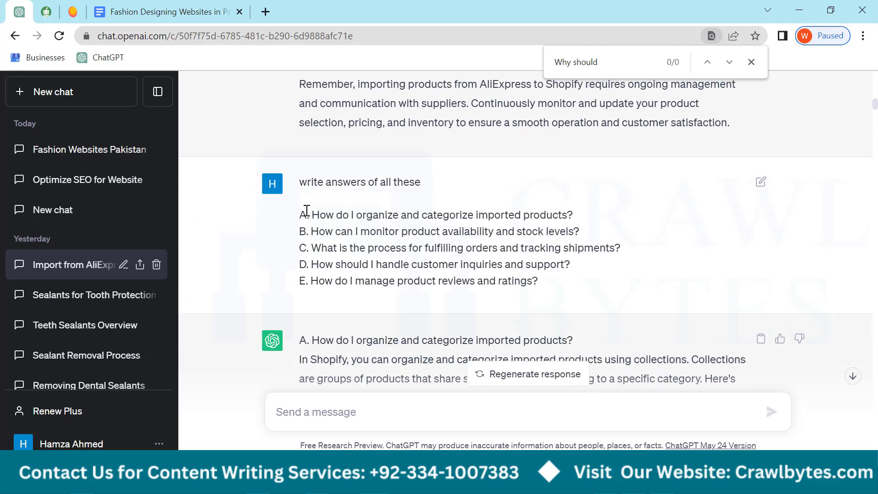
left_click_drag(311, 216, 547, 284)
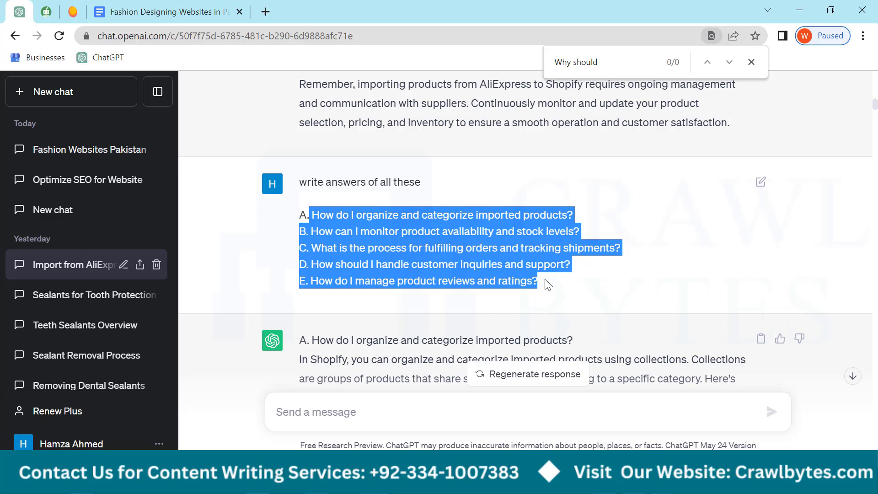
left_click(324, 219)
left_click_drag(280, 198, 362, 201)
left_click_drag(311, 215, 549, 306)
left_click(432, 266)
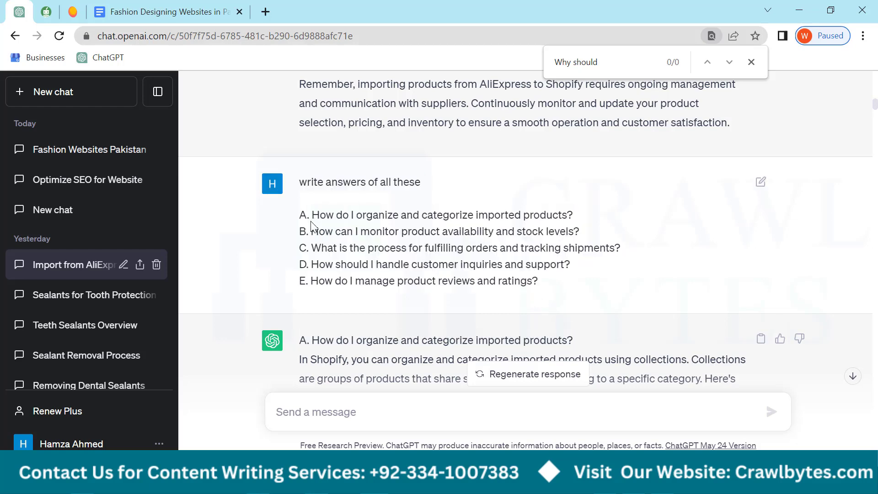
left_click_drag(311, 223, 443, 248)
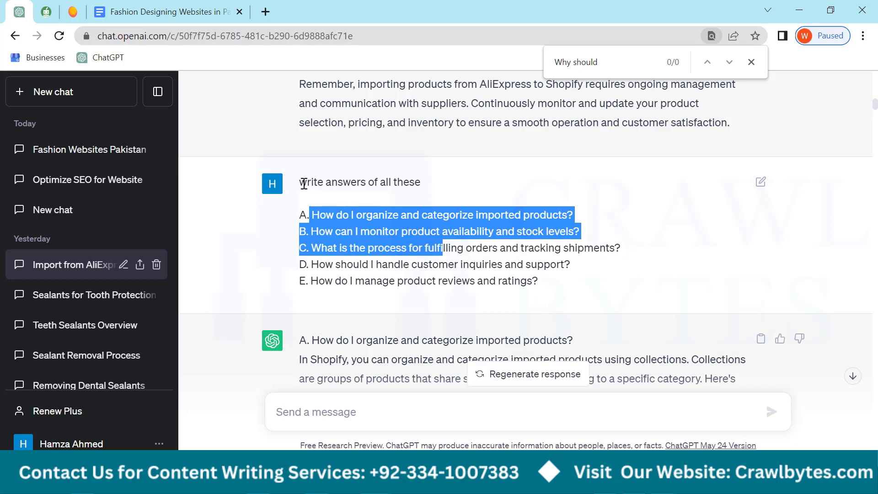
left_click_drag(304, 183, 420, 183)
left_click(416, 217)
scroll(378, 232, "down", 2)
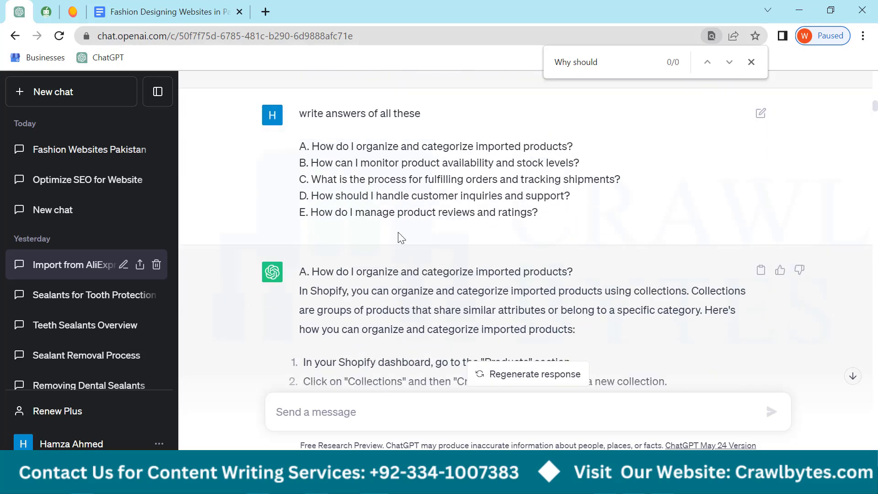
scroll(401, 238, "down", 2)
left_click_drag(299, 202, 338, 207)
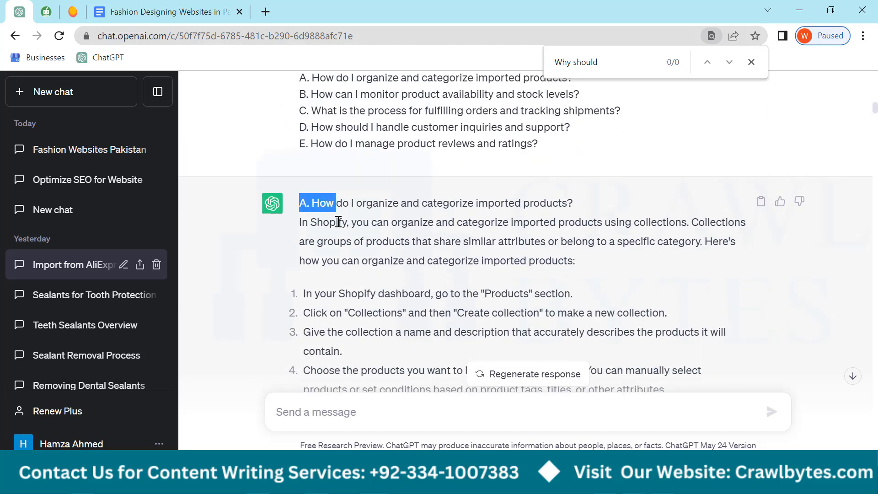
Review ChatGPT's first answers to questions A to E, highlighting the one on handling customer inquiries and support
scroll(338, 222, "down", 13)
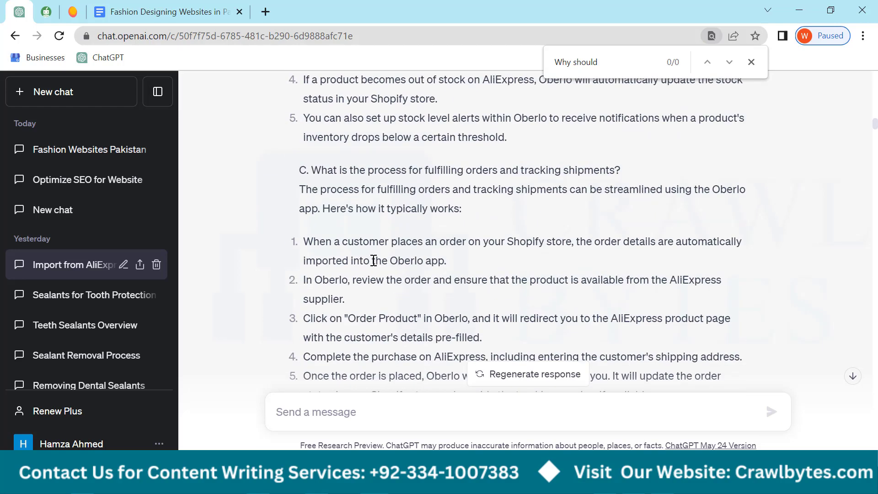
scroll(373, 261, "down", 10)
scroll(334, 198, "up", 4)
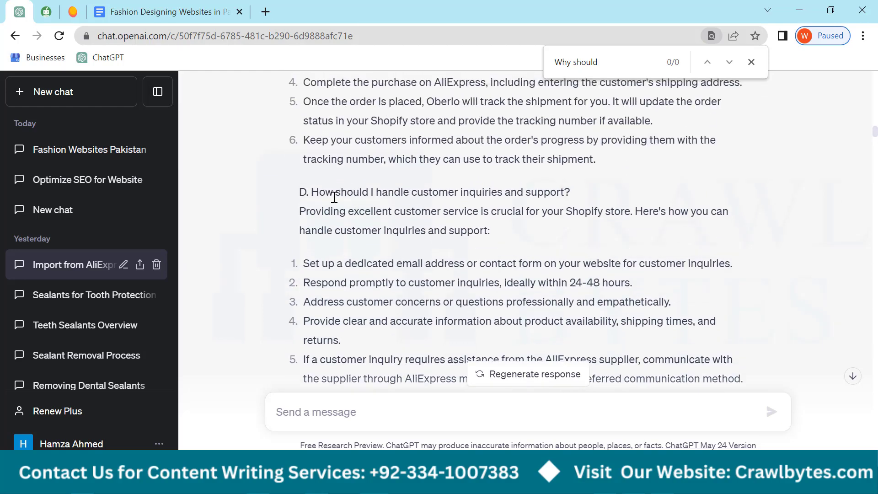
left_click_drag(303, 192, 453, 303)
scroll(402, 254, "down", 5)
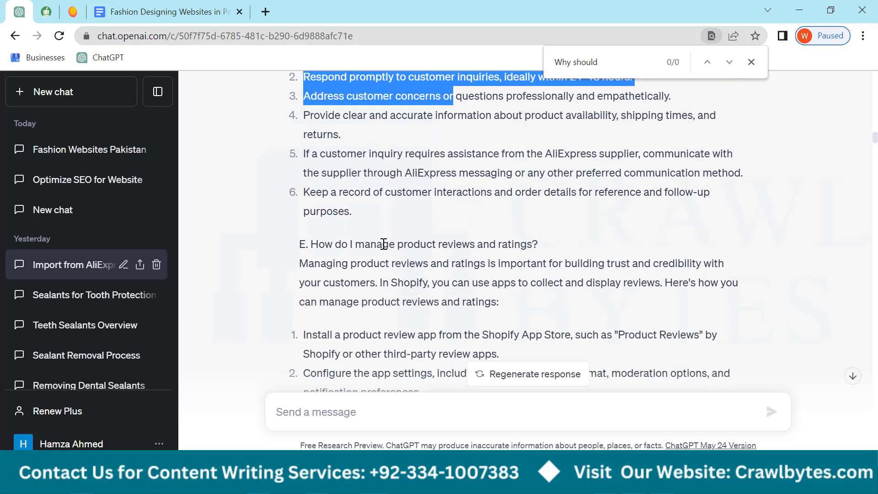
left_click_drag(364, 215, 302, 151)
scroll(276, 183, "up", 3)
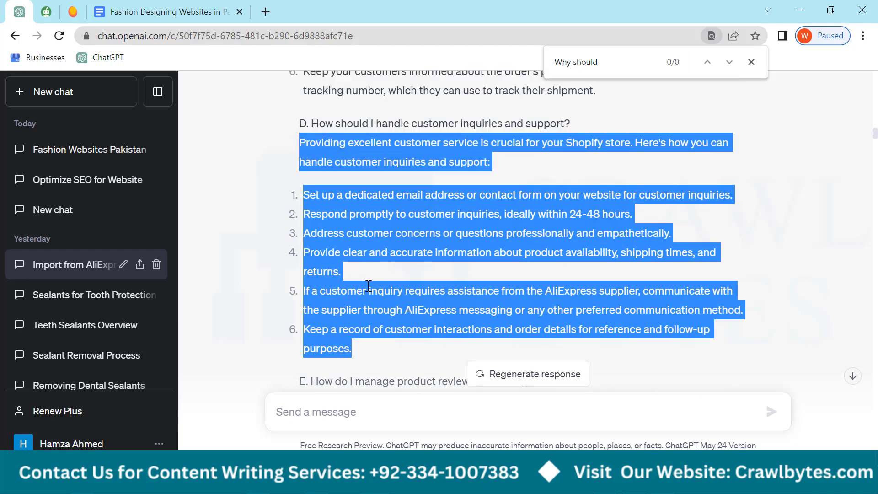
scroll(374, 295, "down", 5)
scroll(375, 295, "down", 7)
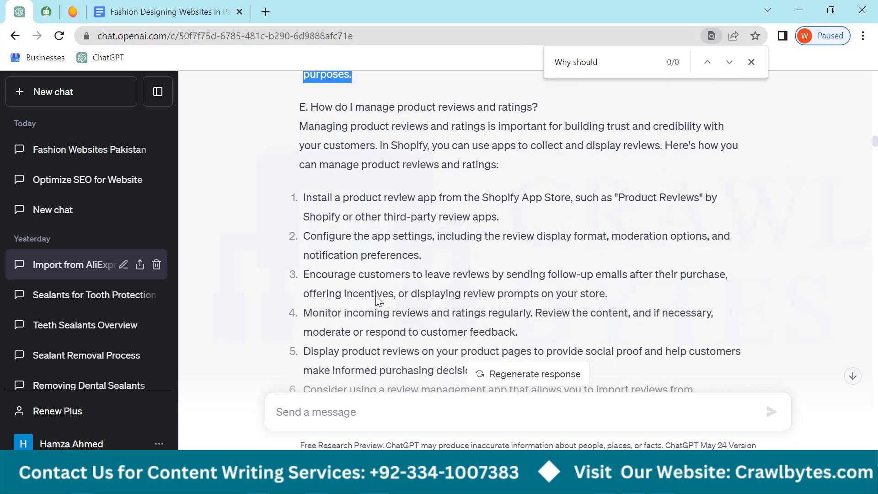
scroll(341, 262, "down", 3)
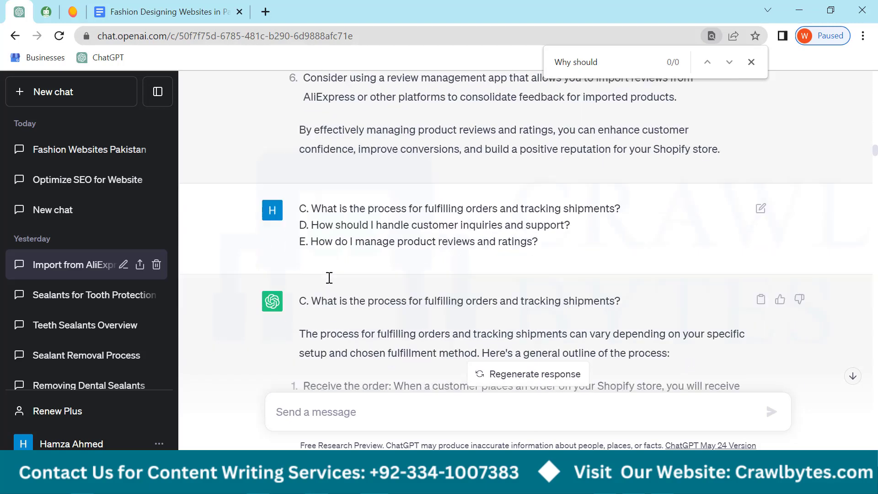
Examine the longer answers to the follow-up prompt repeating questions C to E, on to the "summarize it in 1 para" prompt
scroll(325, 280, "down", 18)
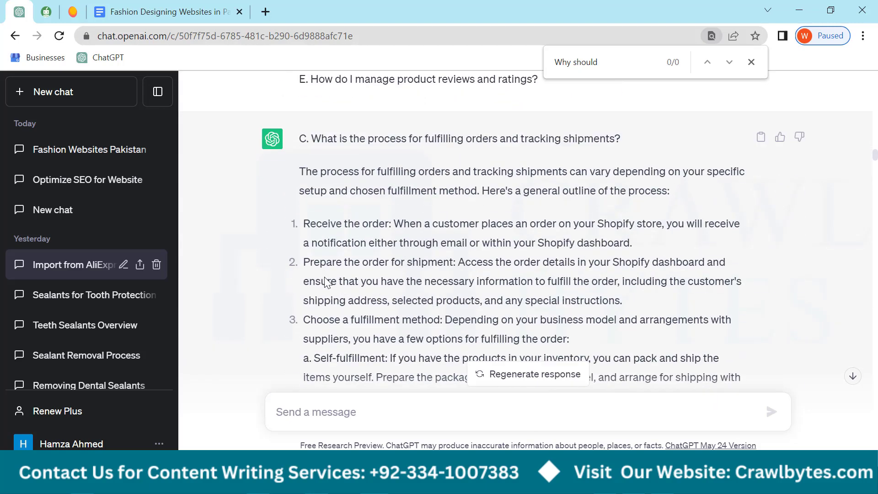
scroll(324, 277, "down", 12)
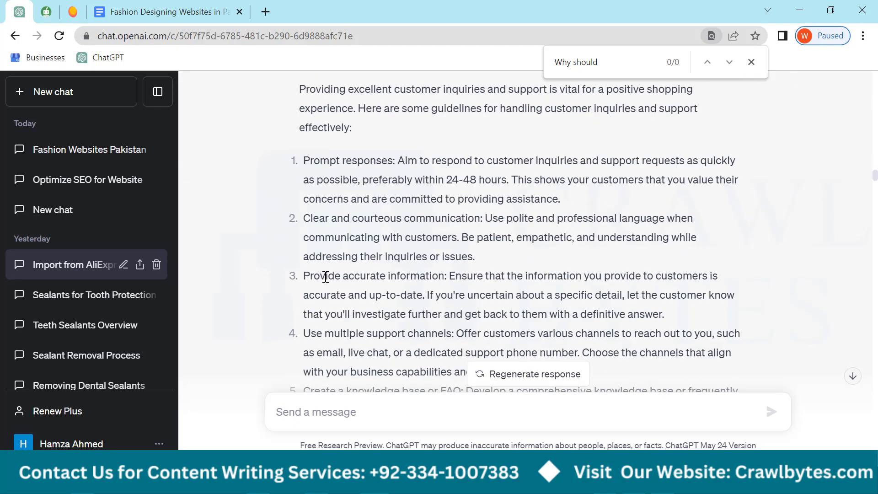
scroll(324, 275, "up", 15)
scroll(325, 274, "up", 11)
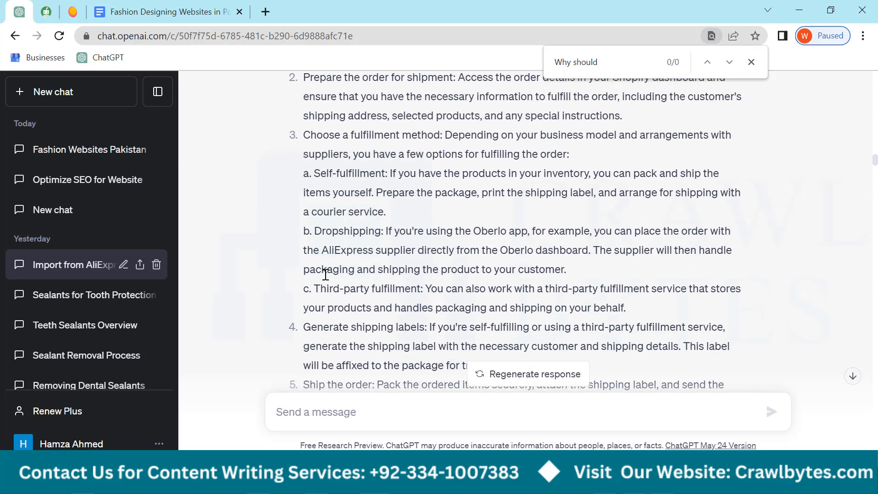
scroll(353, 219, "down", 8)
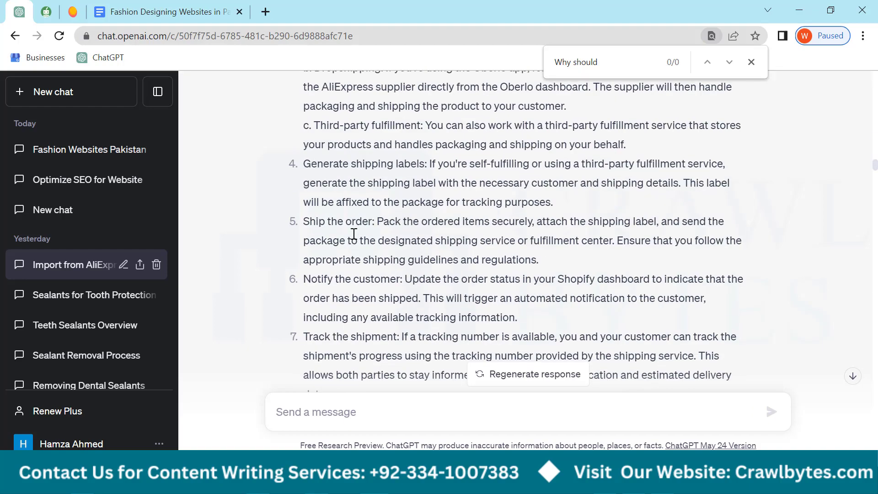
scroll(352, 219, "up", 11)
scroll(352, 217, "down", 20)
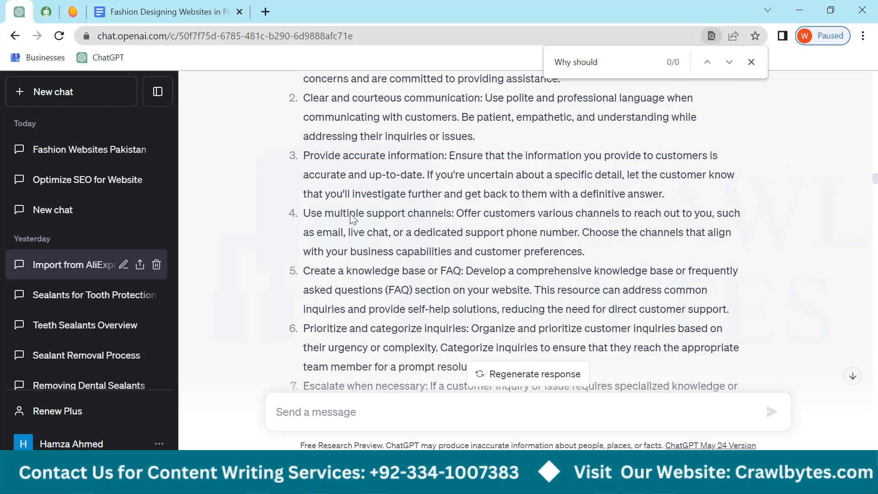
scroll(350, 214, "up", 6)
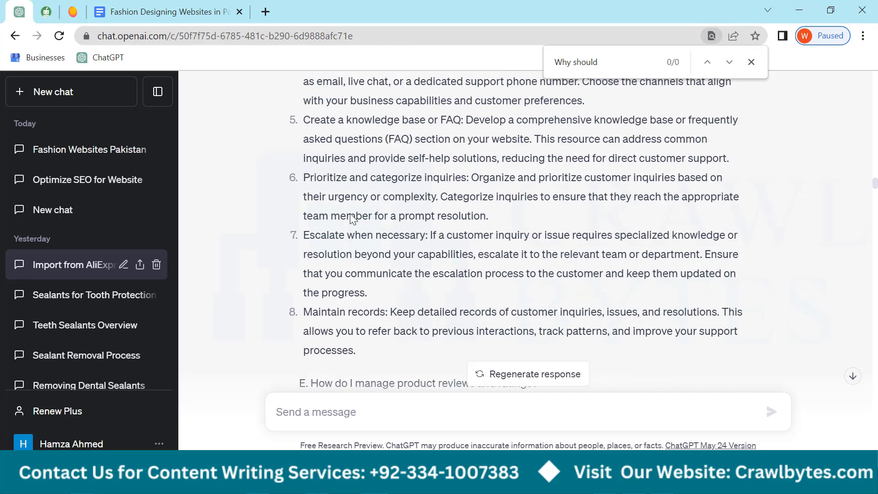
scroll(350, 213, "down", 14)
scroll(351, 214, "down", 3)
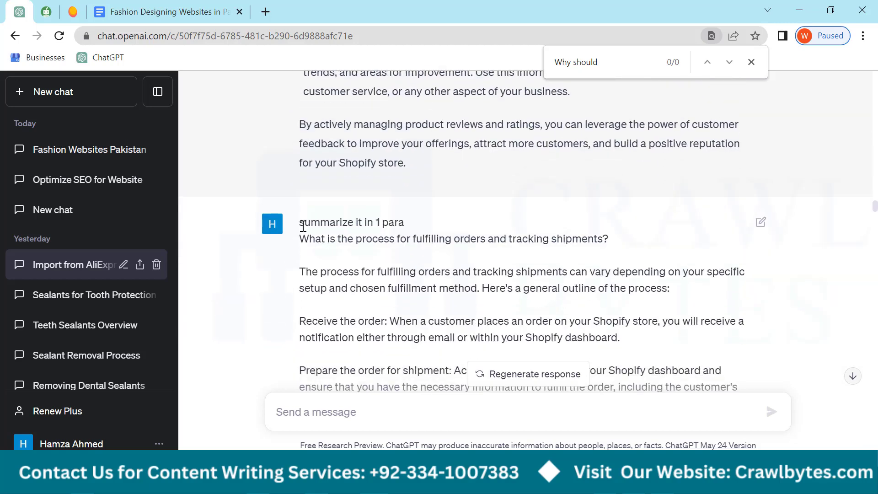
Highlight the "summarize it in 1 para" instruction and the long answers to questions C to E that precede it
left_click_drag(304, 225, 394, 225)
scroll(388, 260, "down", 3)
scroll(388, 261, "up", 6)
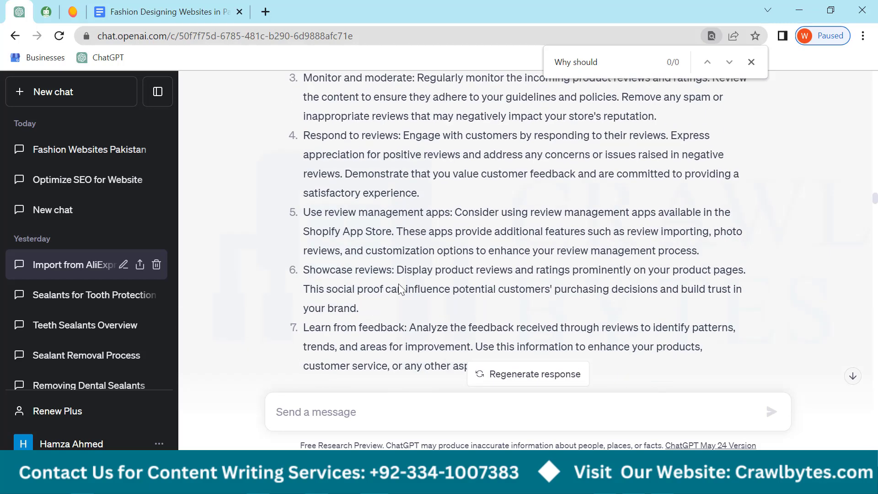
scroll(437, 323, "down", 2)
left_click_drag(425, 308, 299, 202)
scroll(347, 167, "up", 8)
scroll(359, 157, "up", 10)
scroll(333, 165, "up", 10)
scroll(333, 157, "up", 4)
scroll(317, 213, "down", 2)
scroll(317, 212, "down", 15)
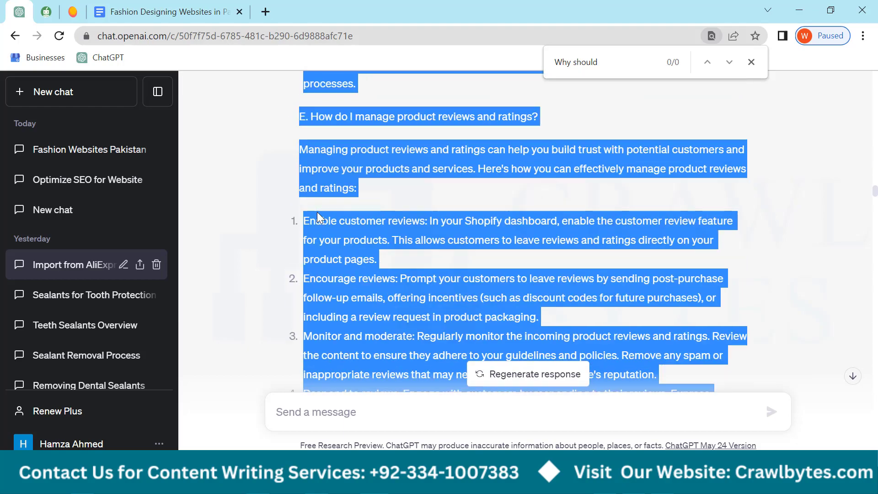
Review the "summarize it in 1 para" prompt with its pasted order fulfilment text and highlight ChatGPT's summary paragraph
scroll(311, 223, "down", 6)
scroll(309, 218, "up", 15)
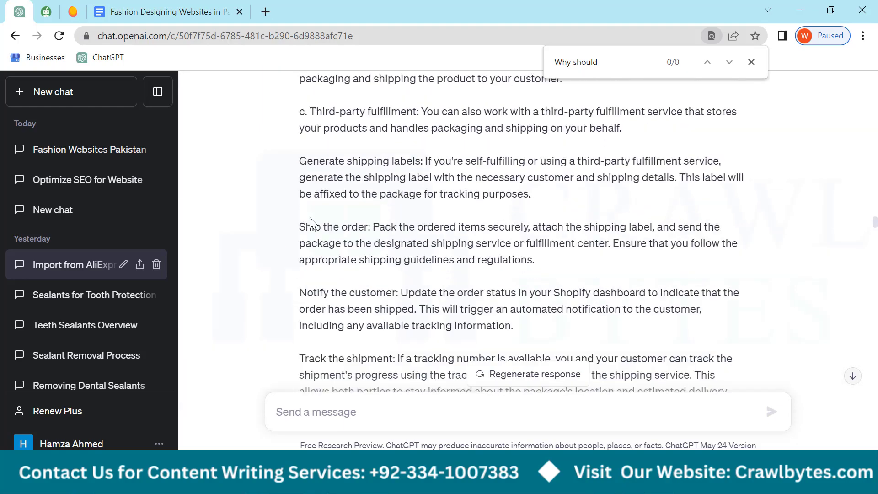
left_click_drag(301, 156, 417, 160)
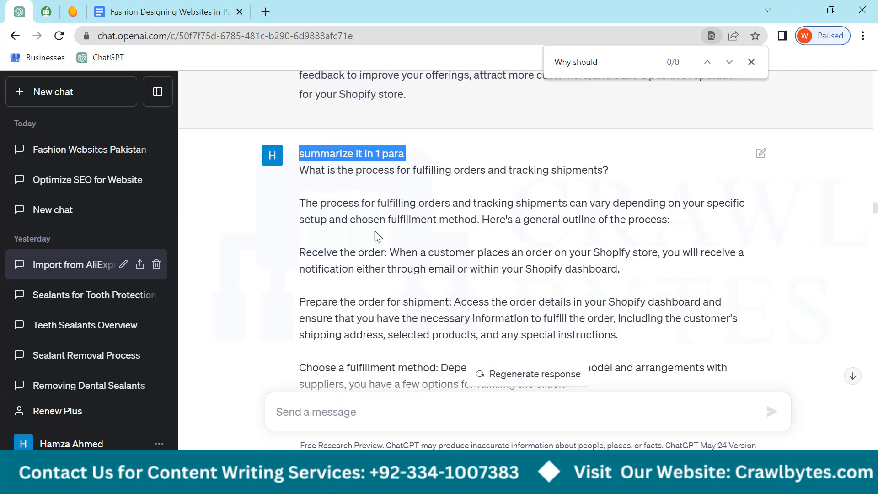
scroll(374, 242, "down", 12)
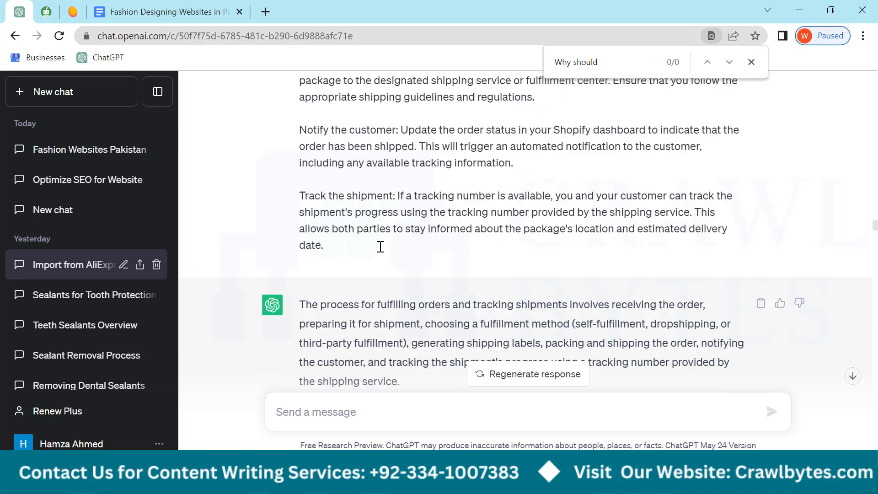
scroll(380, 246, "down", 2)
left_click_drag(301, 220, 414, 300)
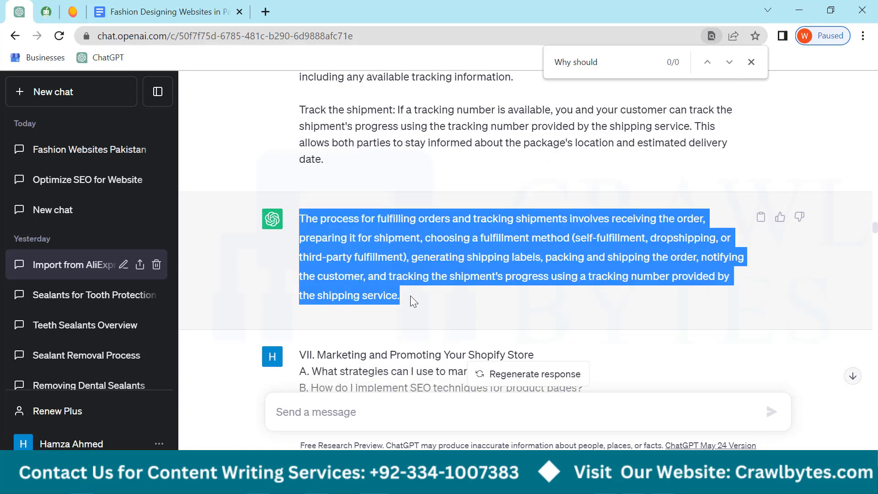
Read the order fulfilment summary phrase by phrase, from receiving the order to tracking the shipment's progress
left_click(423, 298)
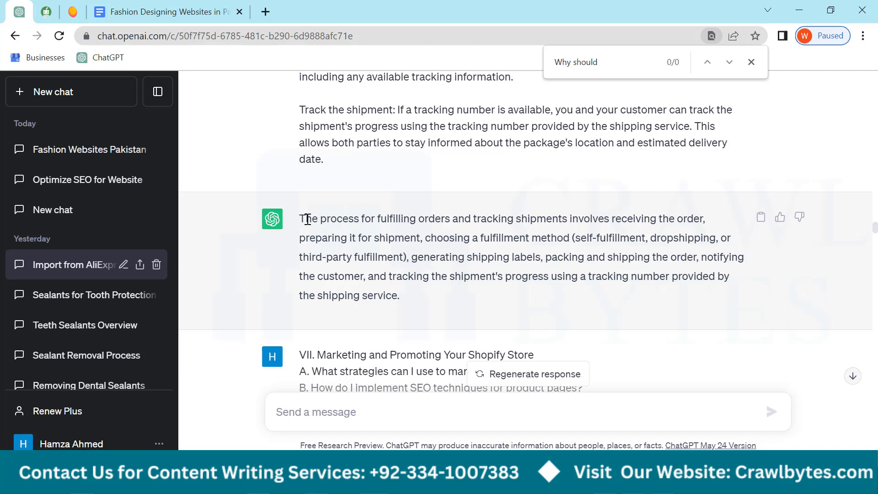
left_click_drag(300, 220, 693, 219)
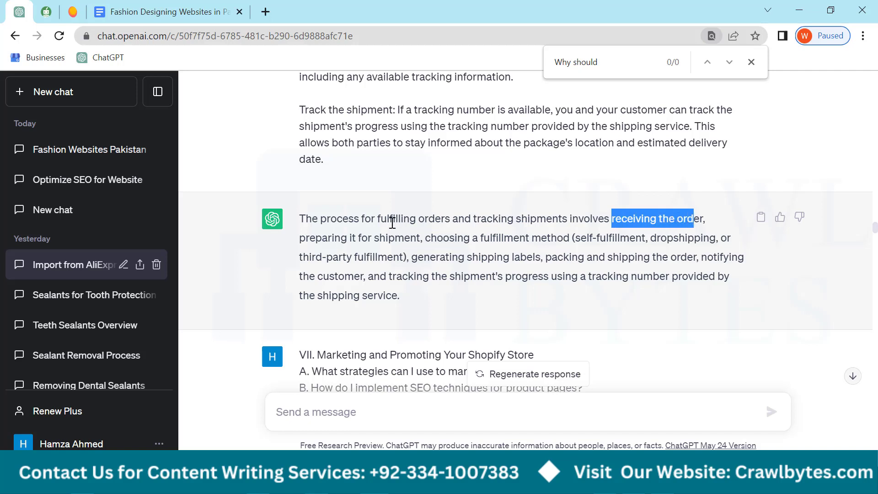
left_click_drag(326, 238, 703, 240)
left_click_drag(307, 259, 683, 260)
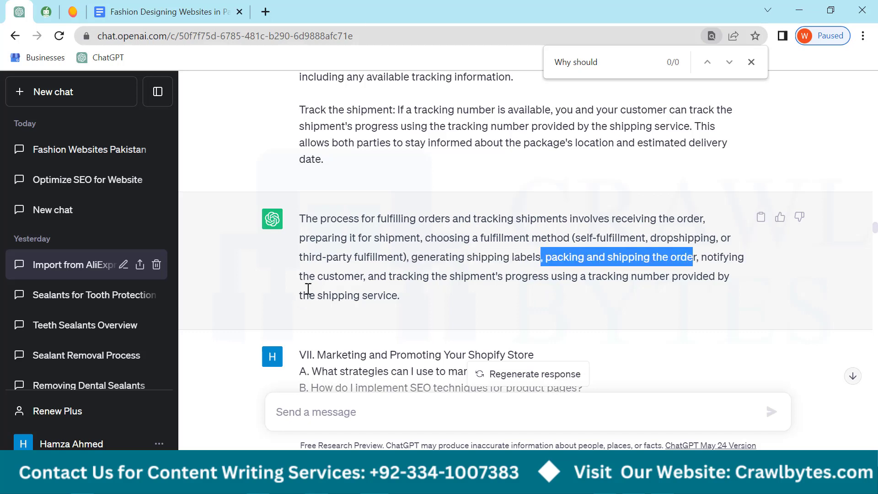
left_click_drag(354, 276, 299, 276)
left_click_drag(387, 276, 563, 282)
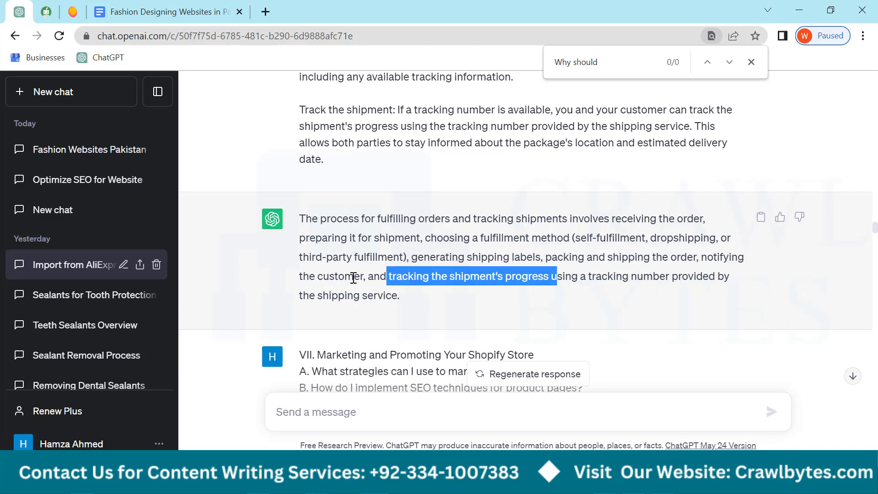
Examine the "VII. Marketing and Promoting Your Shopify Store" prompt, highlighting its heading and questions A to E
scroll(372, 305, "down", 5)
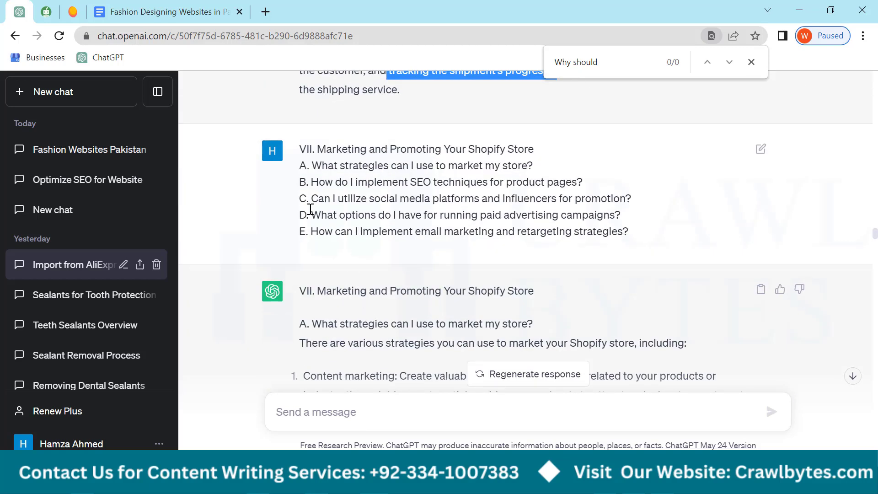
left_click_drag(298, 149, 557, 232)
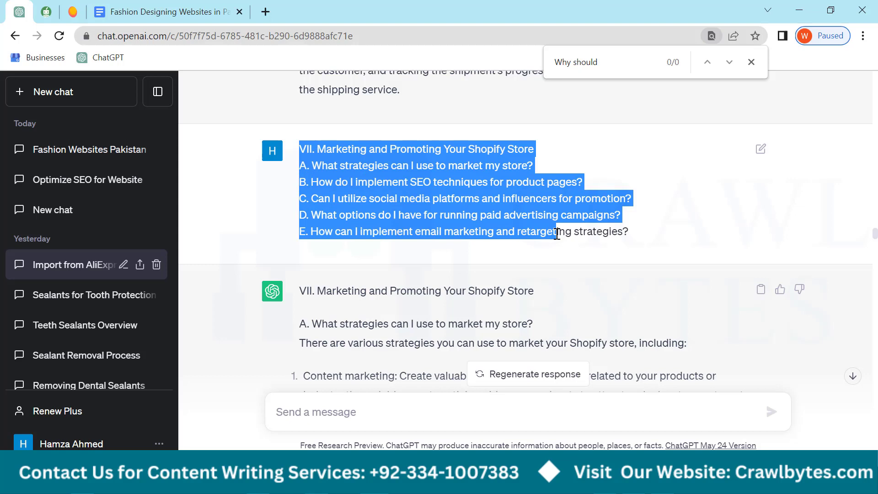
left_click(411, 162)
triple_click(408, 150)
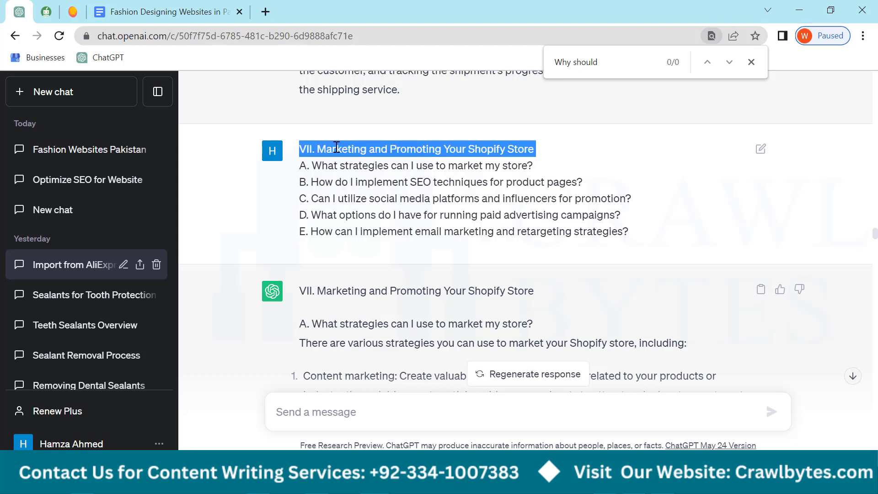
left_click_drag(311, 168, 404, 198)
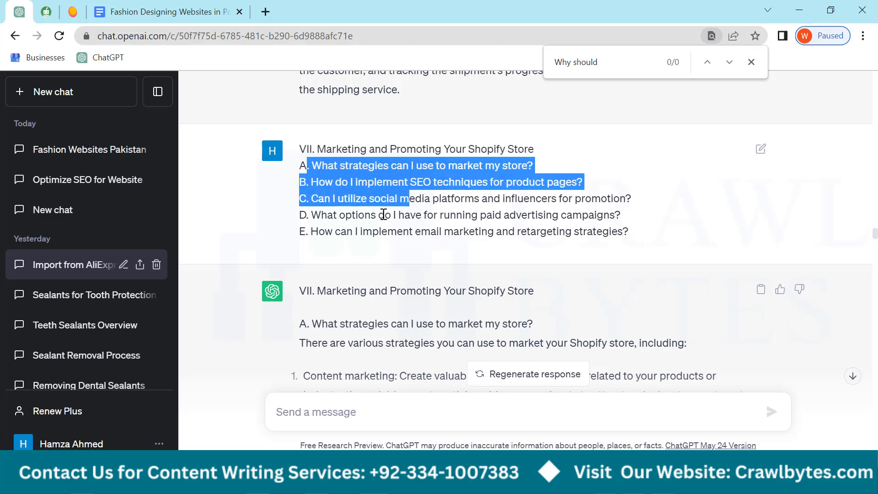
scroll(355, 238, "down", 3)
scroll(355, 240, "up", 2)
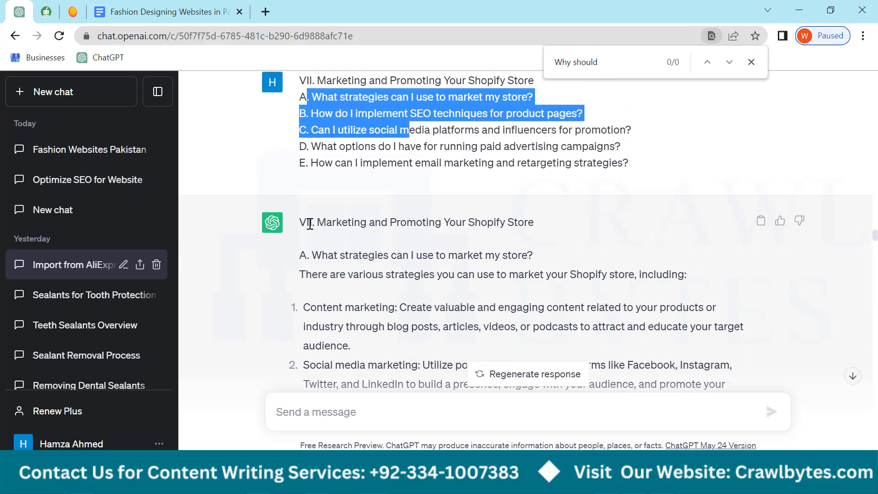
Review the marketing answer's sections A to C on store strategies, SEO techniques for product pages, and social media and influencers
left_click_drag(309, 222, 534, 222)
left_click_drag(310, 254, 533, 255)
scroll(443, 264, "down", 5)
scroll(375, 266, "down", 5)
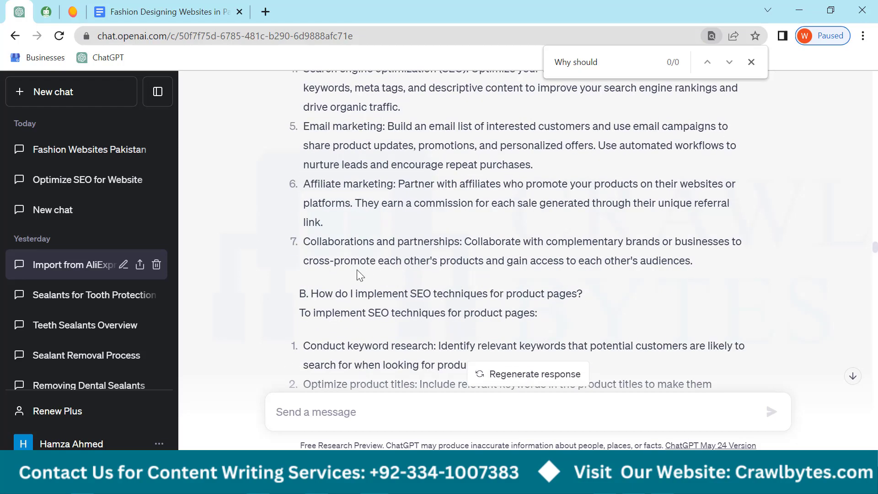
left_click_drag(309, 288, 562, 294)
scroll(390, 263, "down", 10)
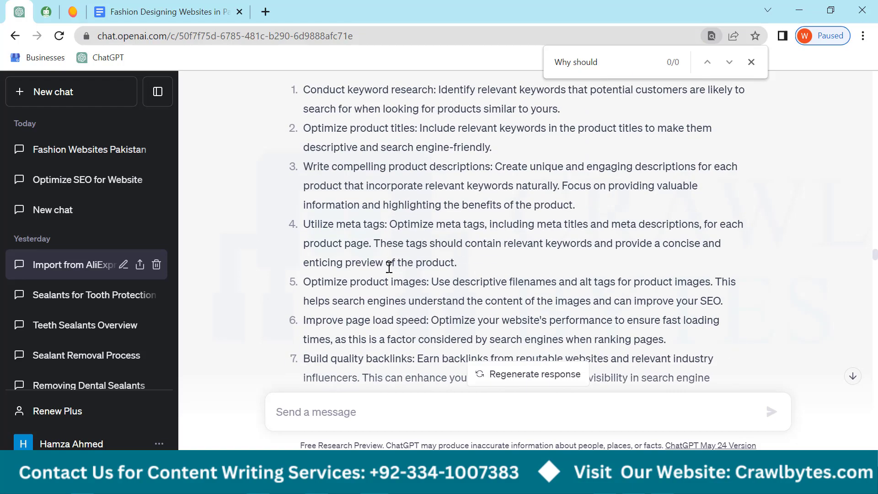
scroll(316, 278, "down", 2)
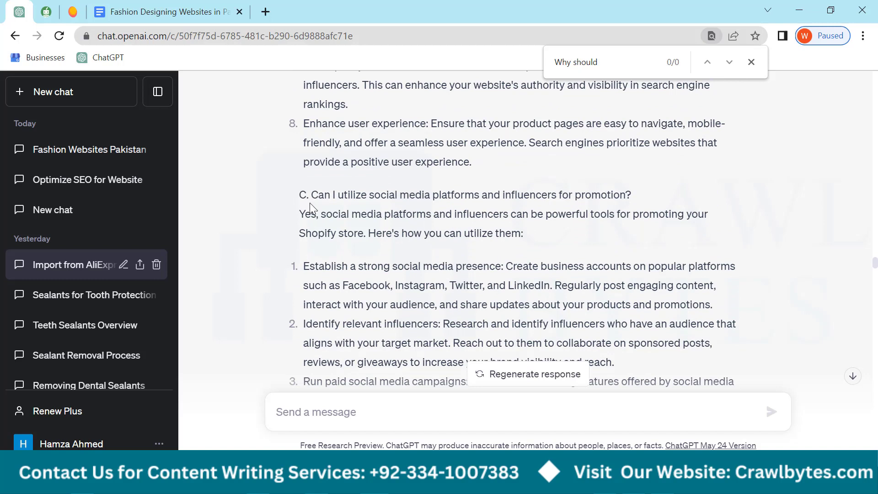
left_click_drag(309, 202, 640, 194)
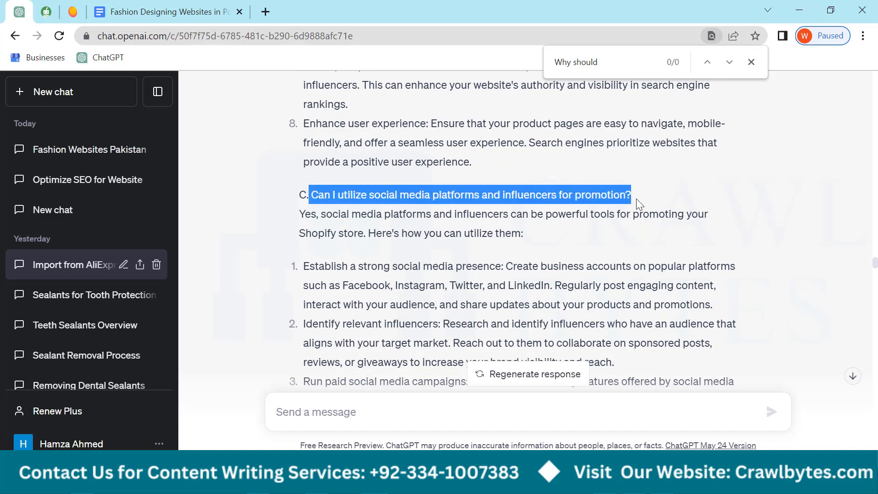
Review the marketing answer's sections D and E on paid advertising campaigns and on email marketing and retargeting strategies
left_click(377, 485)
scroll(442, 308, "down", 5)
scroll(441, 309, "down", 5)
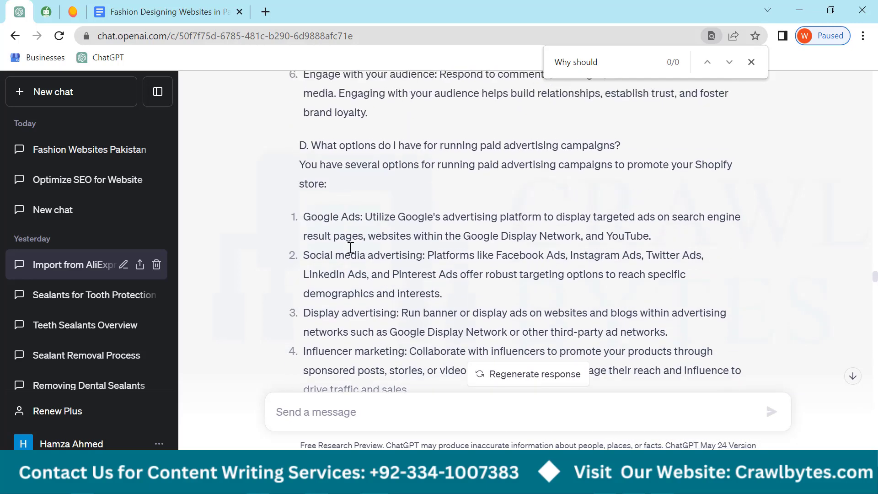
left_click_drag(305, 154, 460, 146)
left_click(347, 175)
scroll(350, 188, "down", 5)
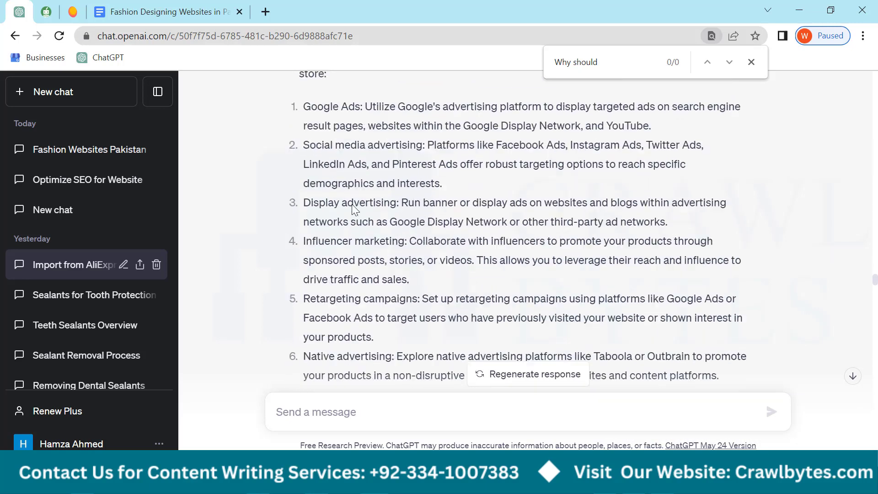
scroll(353, 204, "down", 3)
left_click_drag(300, 179, 703, 195)
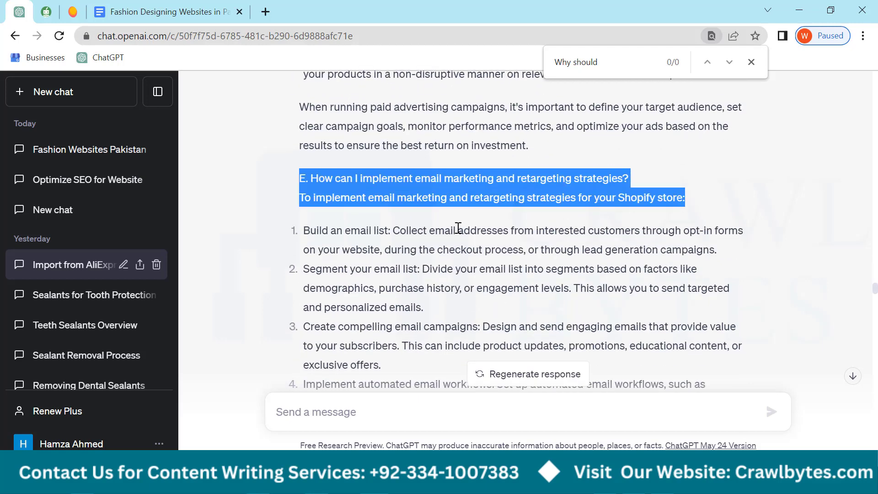
Examine the "summarize it in 1 para" prompt after the marketing answer, highlighting the instruction and the pasted question A with its opening line
scroll(458, 227, "down", 10)
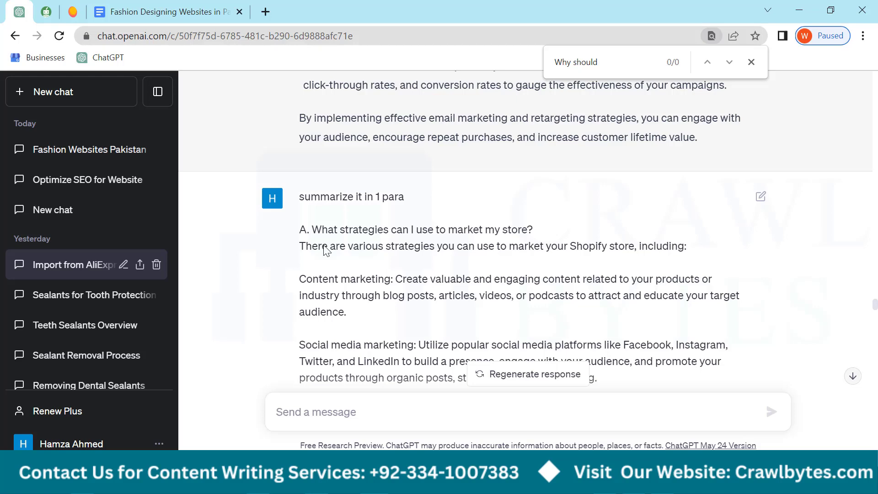
scroll(377, 191, "down", 1)
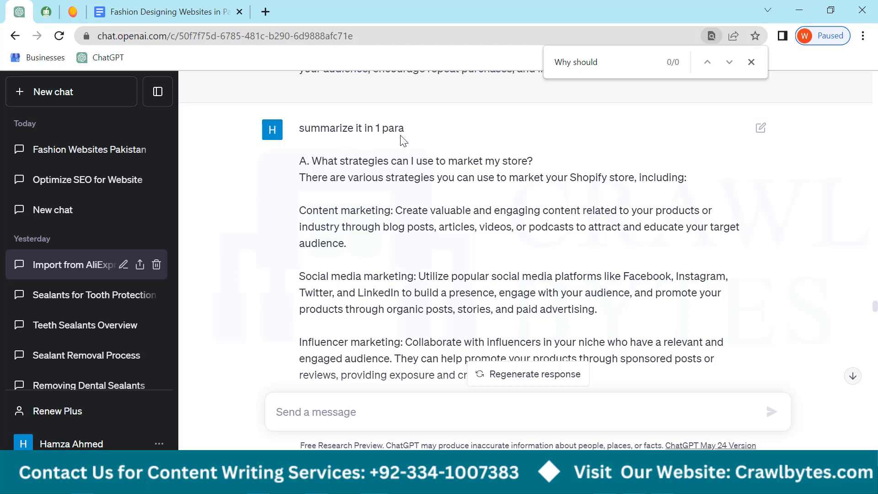
left_click_drag(432, 133, 297, 130)
scroll(329, 169, "down", 6)
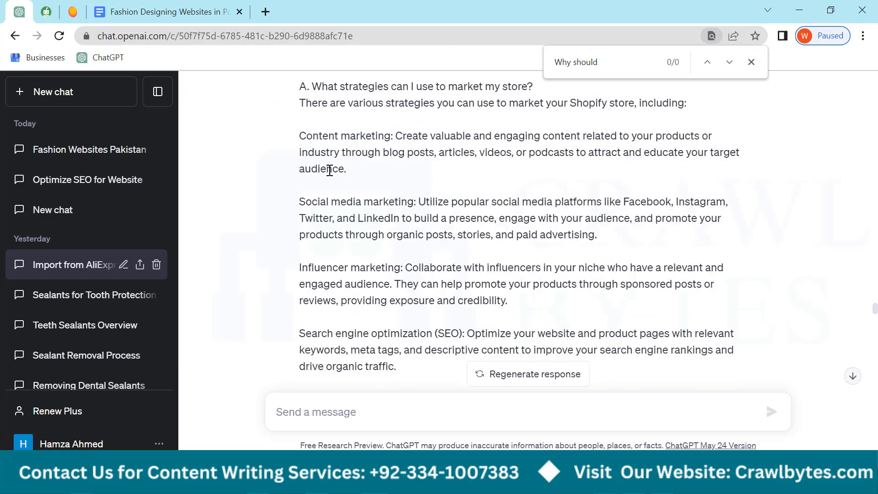
scroll(344, 187, "up", 8)
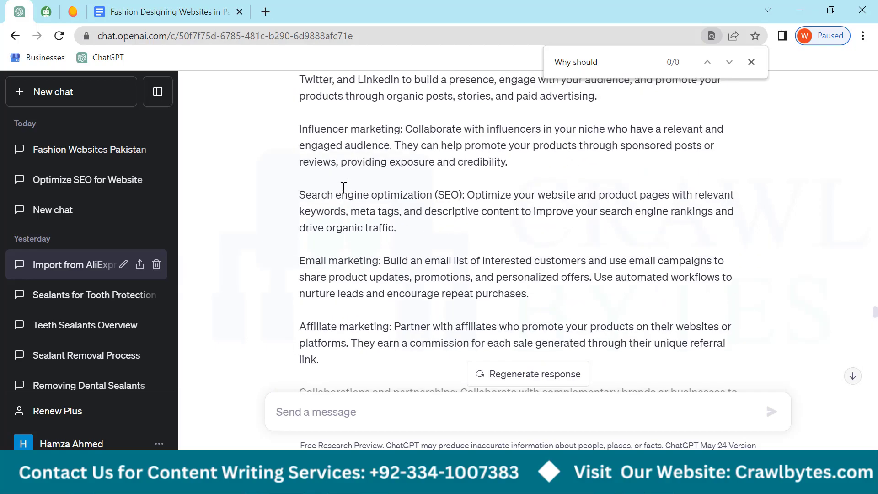
left_click_drag(313, 164, 686, 179)
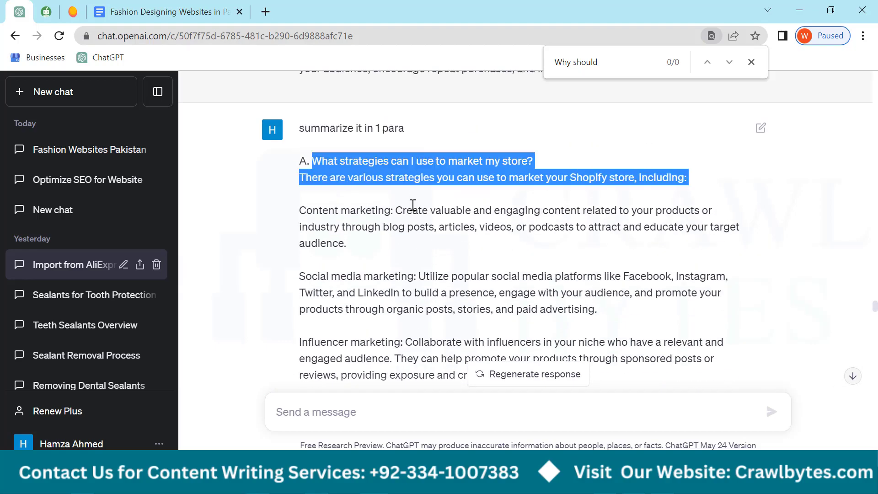
Trace the pasted text back to the marketing answer, highlighting its "Marketing and Promoting Your Shopify Store" heading and question A section
scroll(411, 200, "down", 20)
scroll(412, 205, "up", 20)
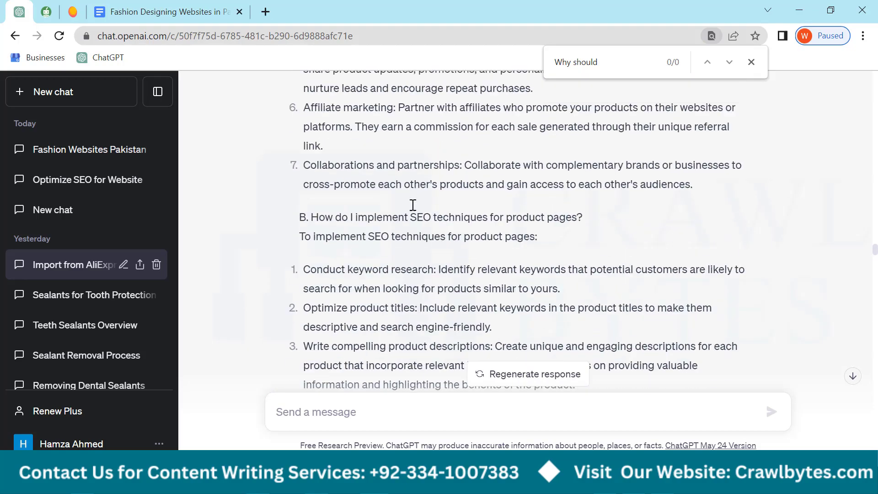
scroll(325, 201, "down", 3)
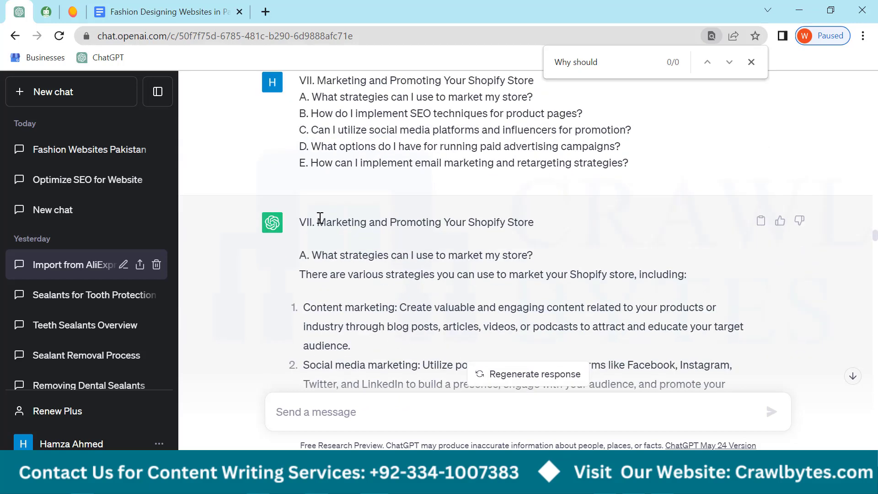
left_click_drag(320, 217, 524, 222)
left_click_drag(307, 257, 533, 255)
scroll(323, 142, "down", 5)
scroll(350, 253, "up", 3)
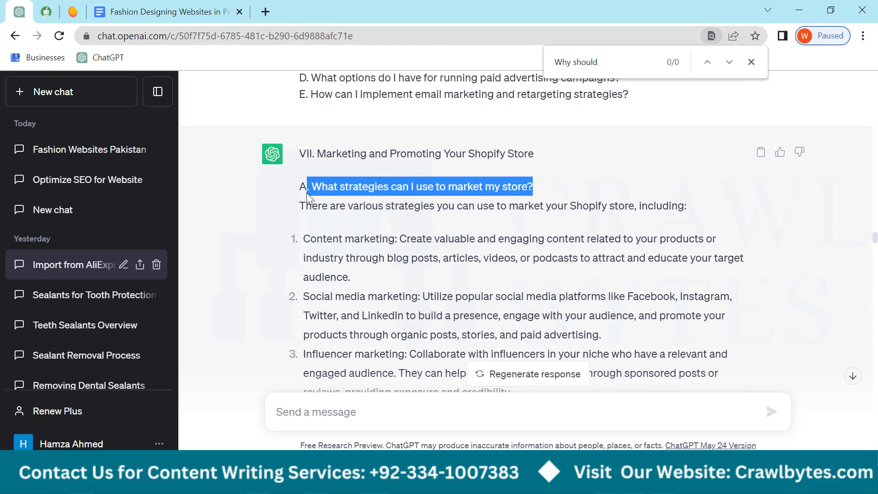
left_click_drag(302, 188, 677, 190)
scroll(389, 218, "down", 9)
left_click(432, 267)
Return to the "summarize it in 1 para" prompt and read the one-paragraph reply on marketing strategies beneath it
scroll(433, 267, "down", 10)
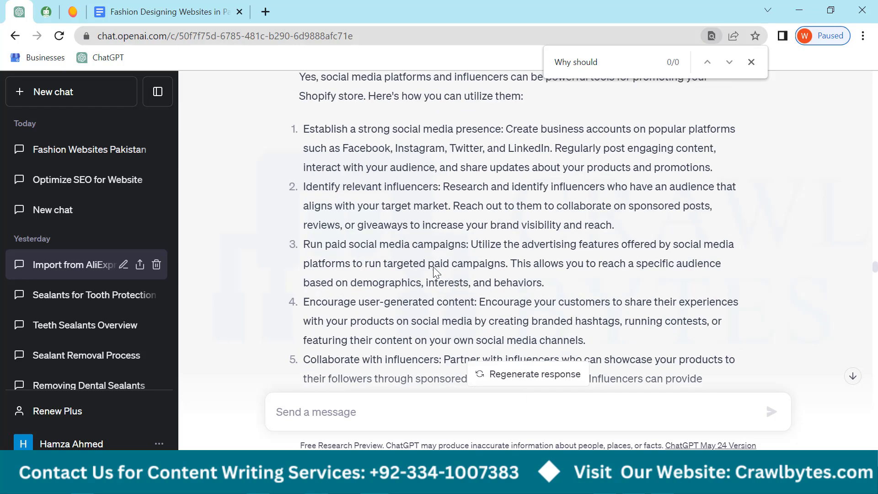
scroll(432, 267, "down", 15)
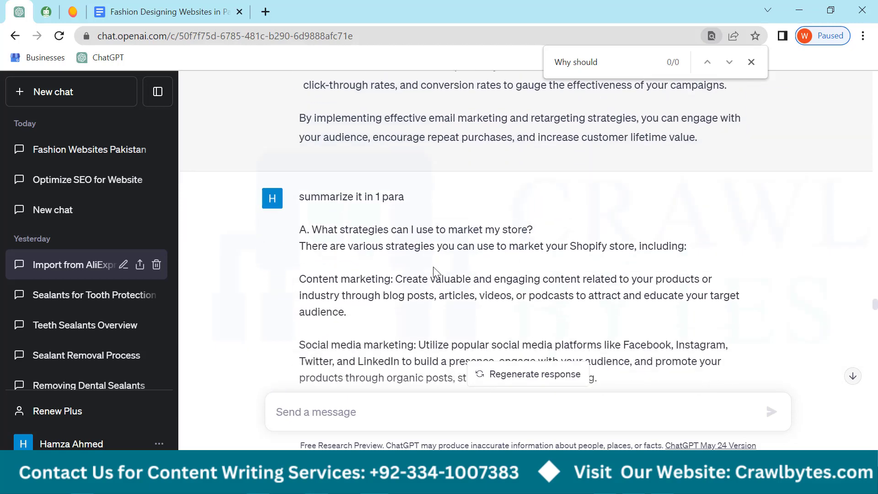
scroll(311, 228, "down", 1)
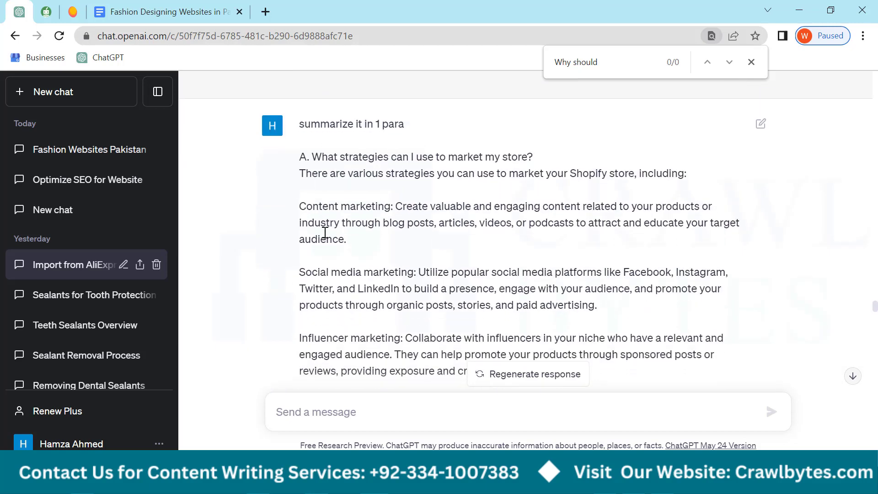
scroll(323, 274, "down", 10)
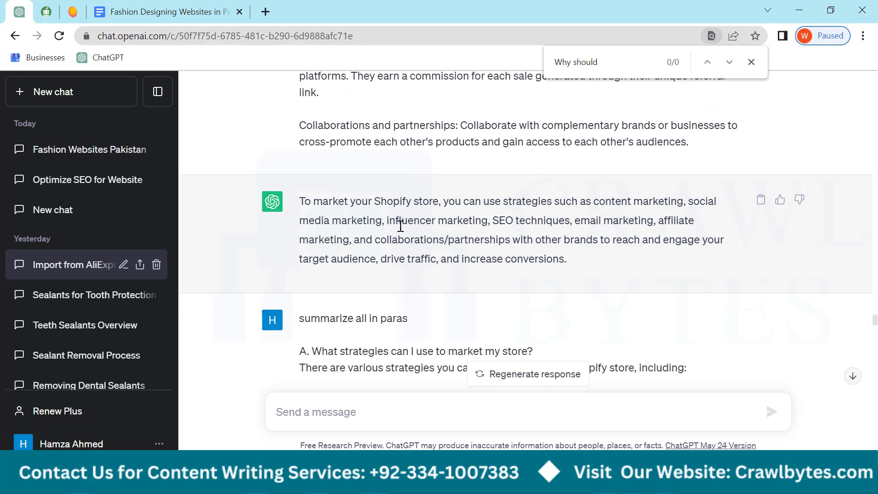
scroll(336, 261, "up", 5)
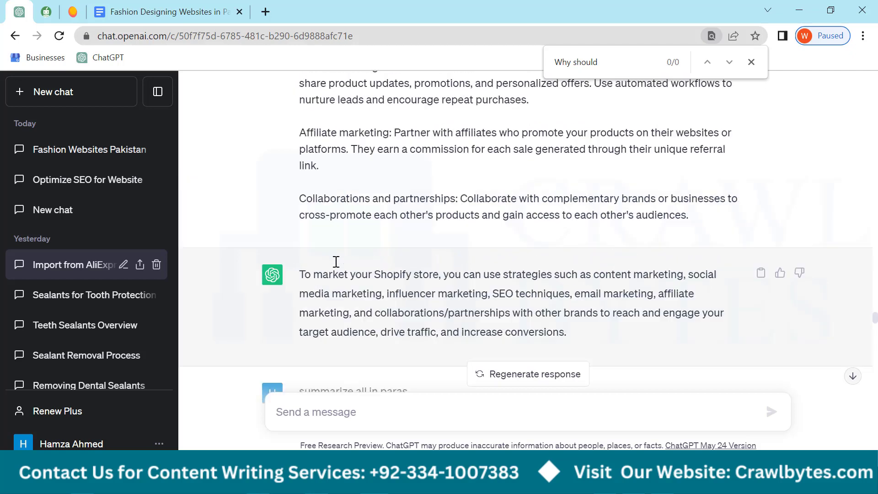
scroll(336, 261, "down", 5)
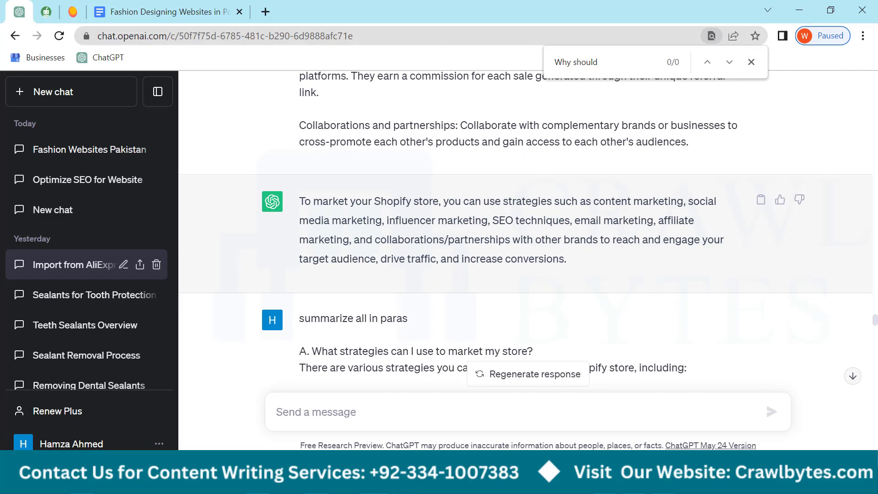
Switch to the AliExpress-to-Shopify article in Google Docs, find its marketing and promoting section, and highlight that section's heading
mouse_move(374, 484)
left_click(320, 485)
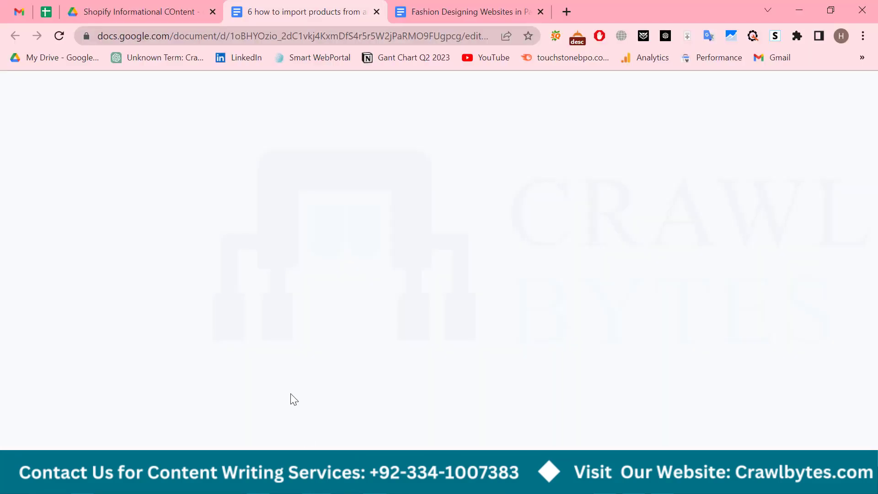
scroll(307, 314, "down", 1)
scroll(307, 314, "down", 10)
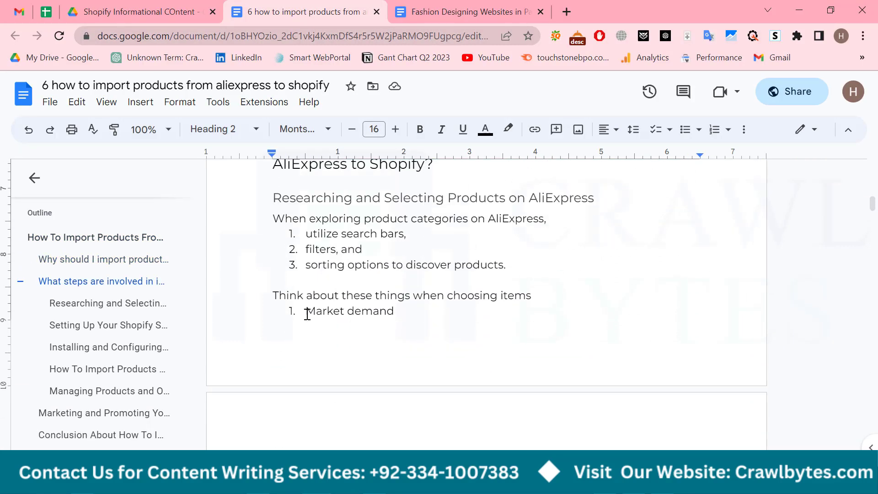
scroll(306, 314, "down", 8)
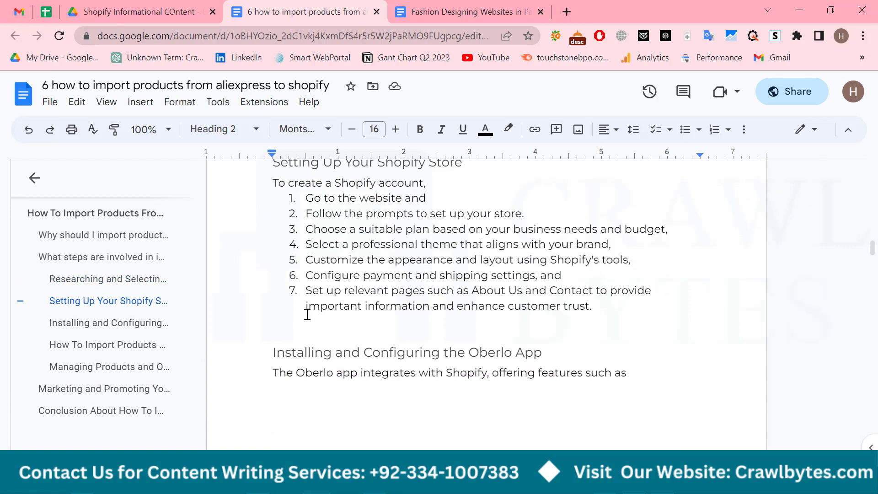
scroll(306, 314, "down", 10)
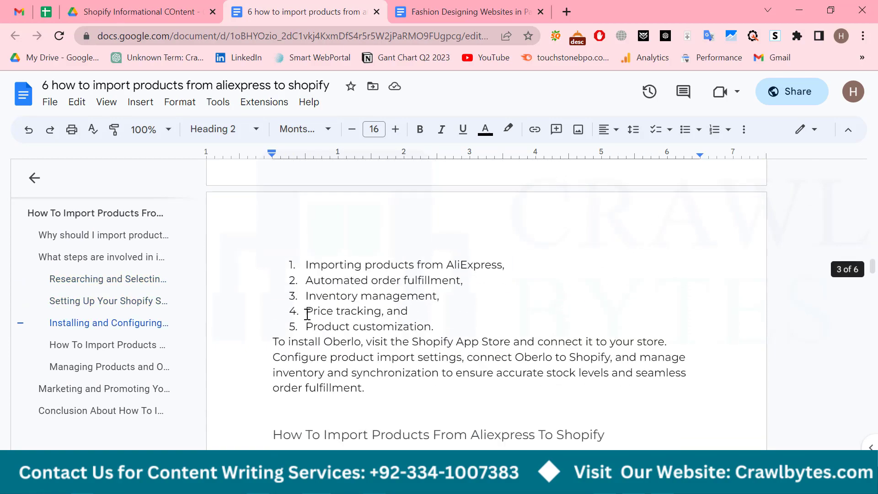
scroll(307, 313, "down", 10)
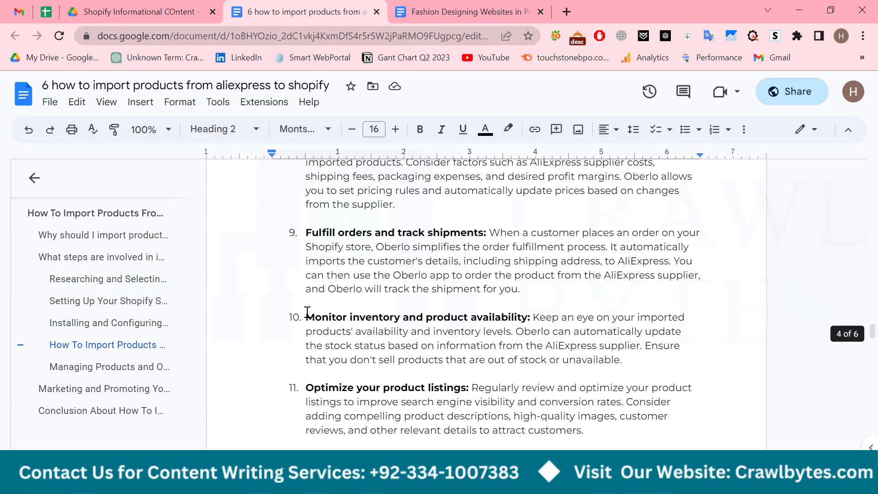
scroll(339, 341, "down", 5)
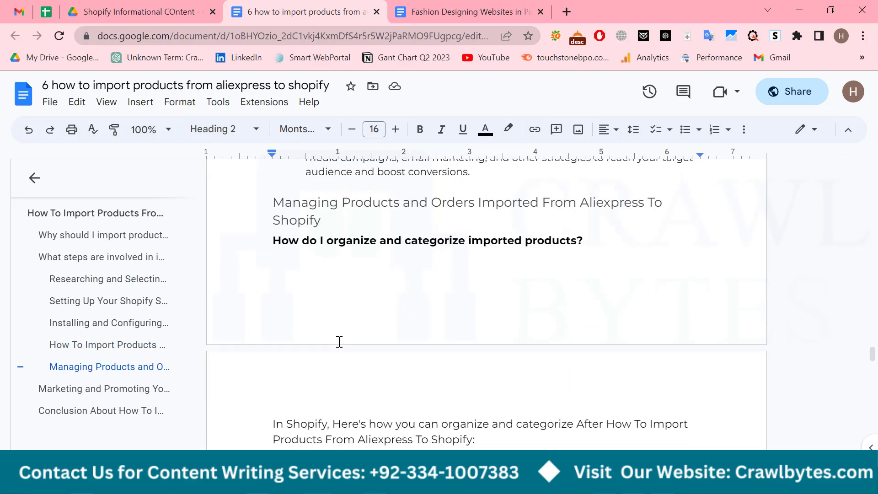
scroll(340, 342, "down", 12)
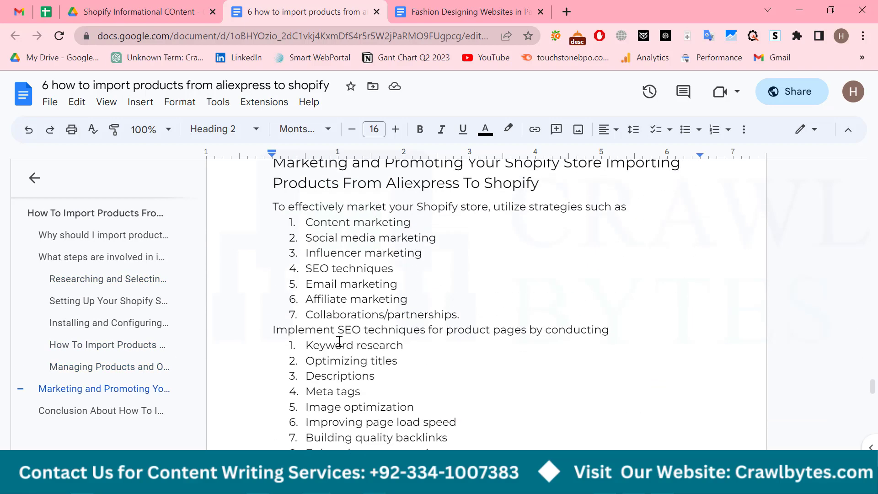
scroll(339, 342, "up", 2)
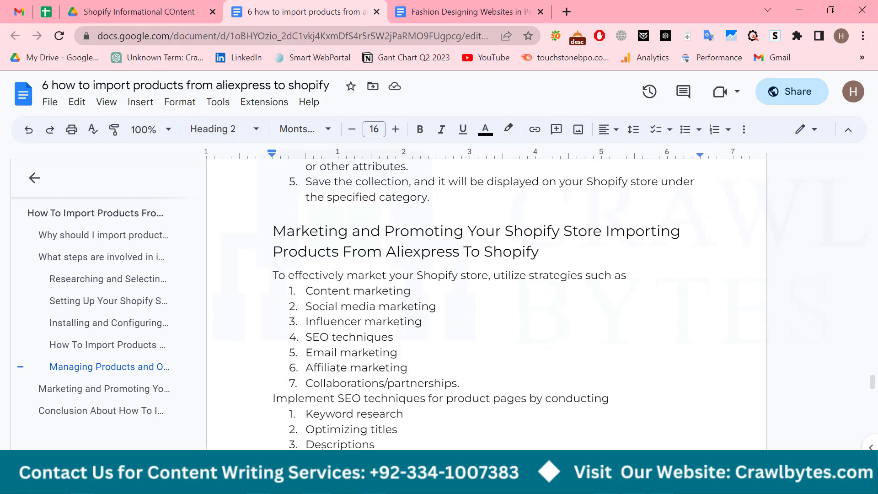
left_click_drag(276, 230, 539, 249)
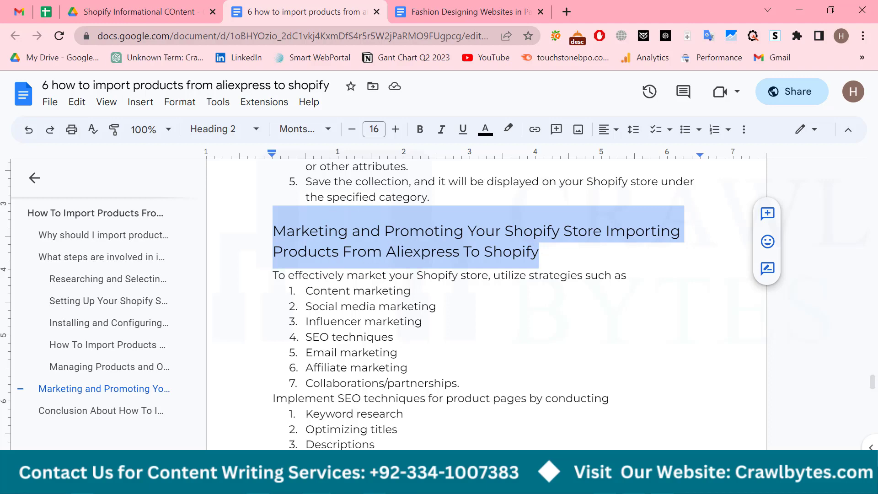
Switch back to ChatGPT and highlight the matching "Marketing and Promoting Your Shopify Store" heading in the original answer for comparison
key("alt+Tab")
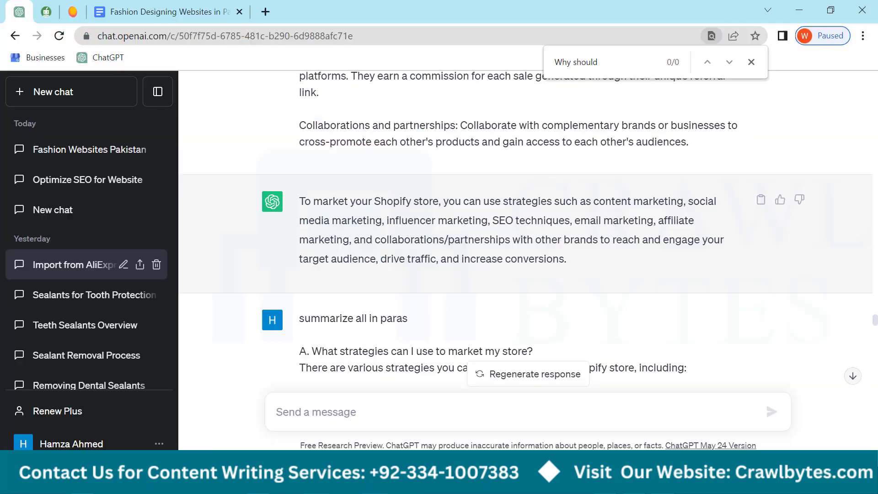
scroll(350, 324, "up", 2)
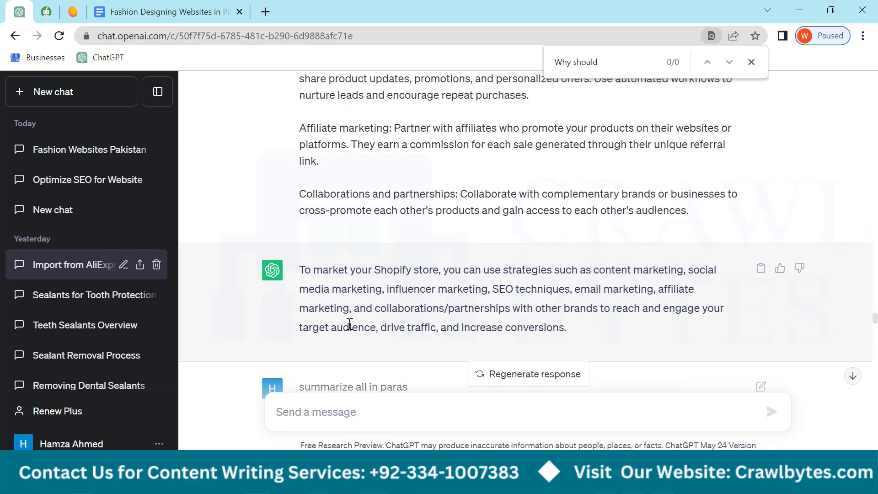
scroll(349, 324, "down", 15)
scroll(349, 325, "up", 20)
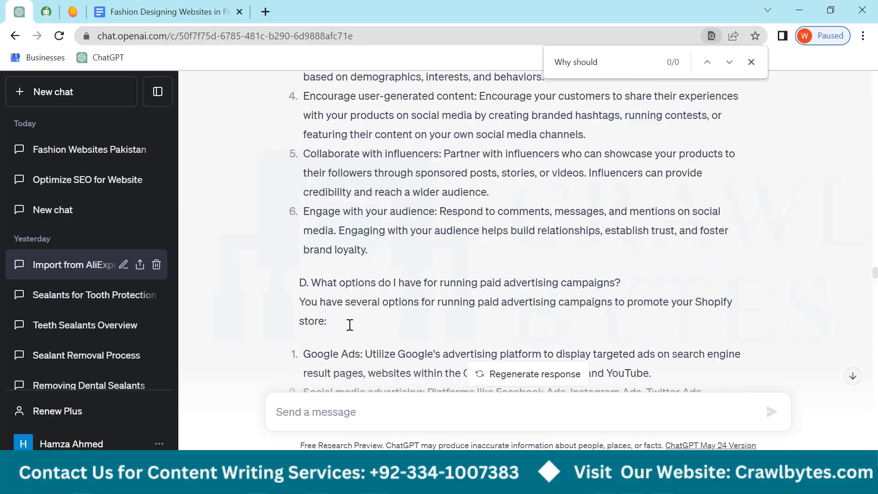
scroll(349, 324, "down", 2)
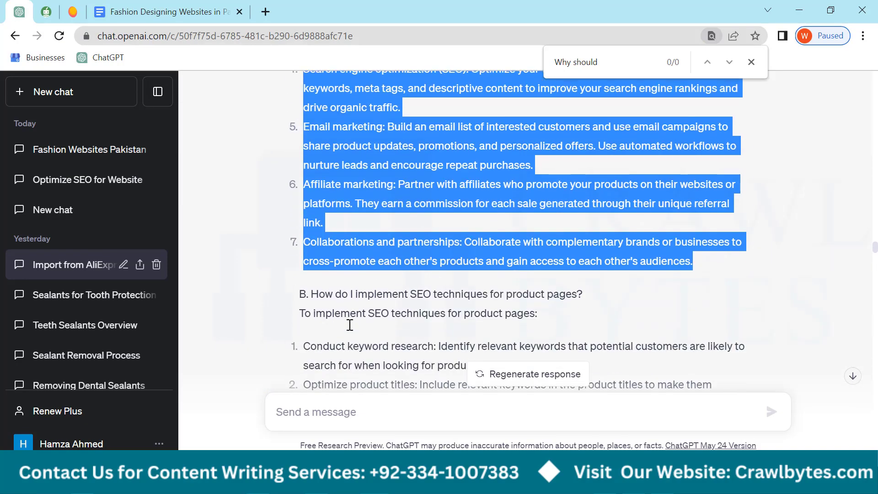
scroll(349, 325, "up", 9)
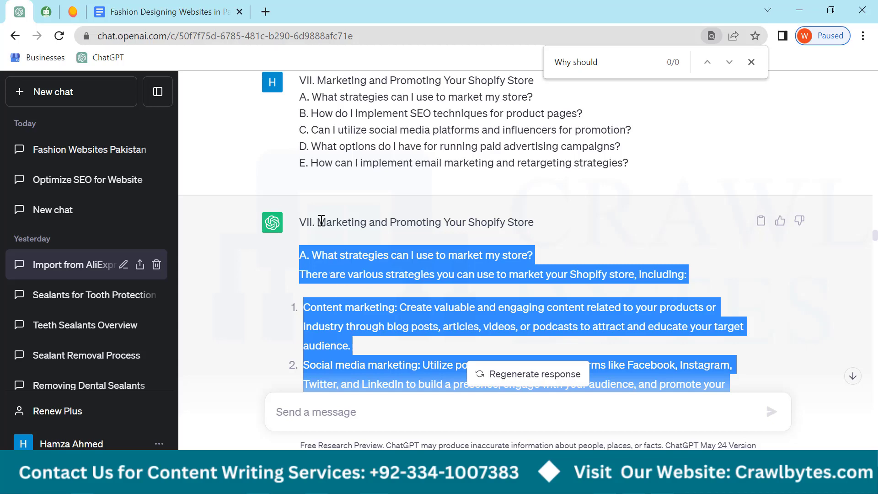
left_click_drag(322, 220, 530, 222)
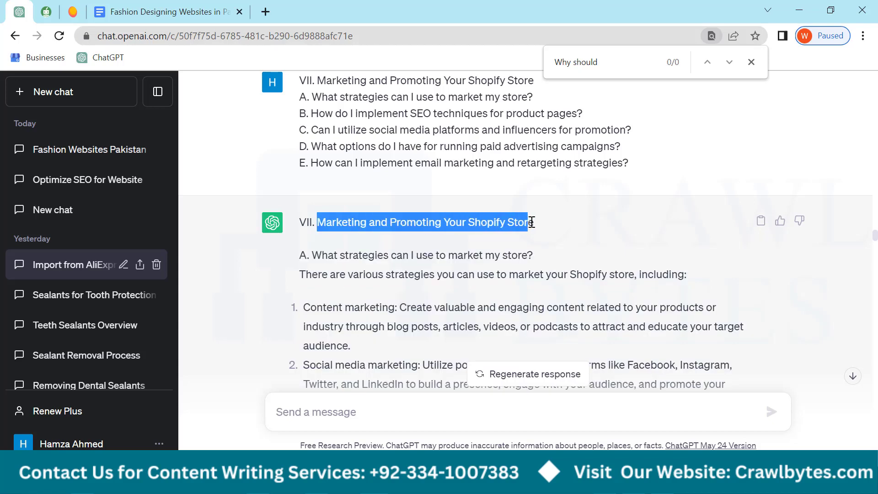
key("alt+Tab")
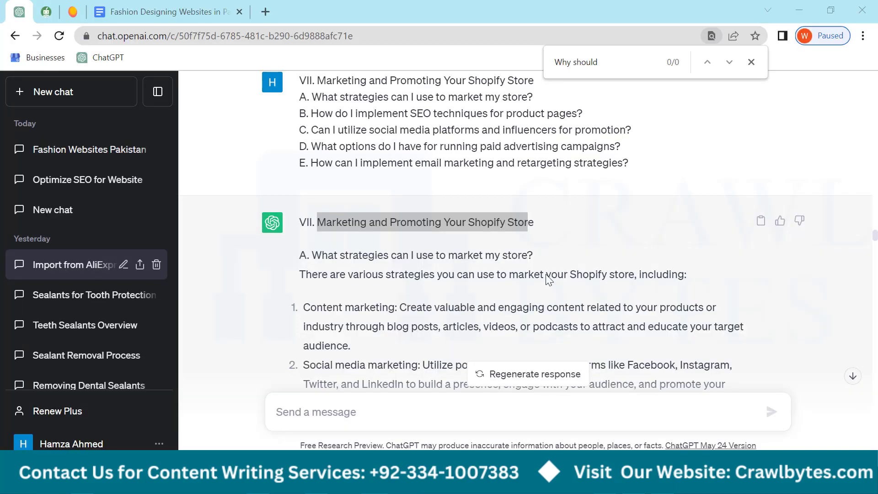
key("alt+Tab")
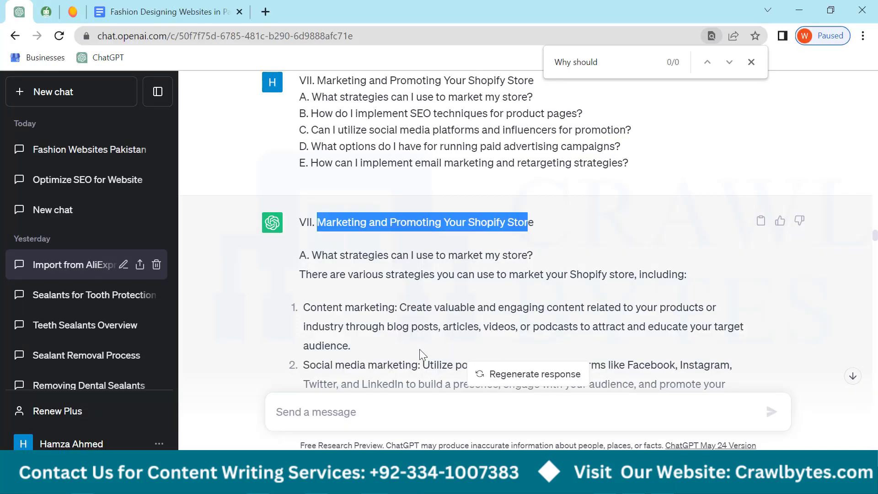
left_click(56, 7)
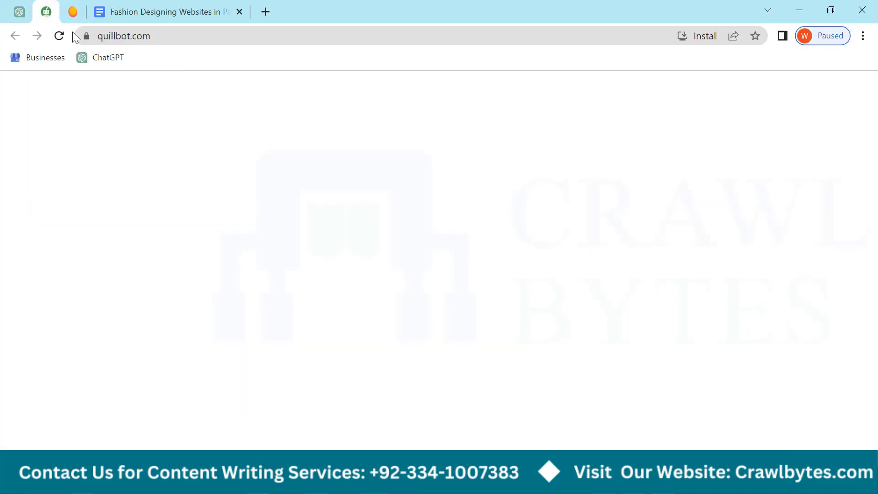
left_click(19, 12)
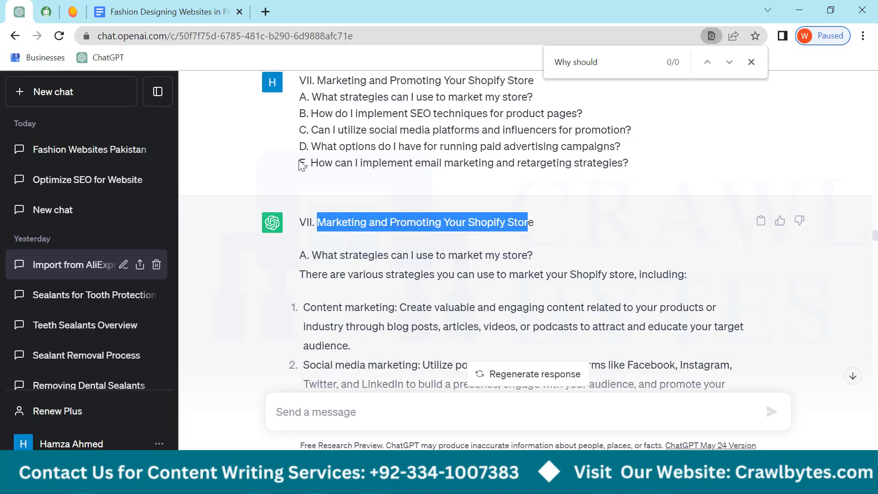
Read through the original marketing answer in ChatGPT, from the store marketing strategies to the paid advertising question
scroll(328, 229, "down", 3)
scroll(332, 230, "down", 20)
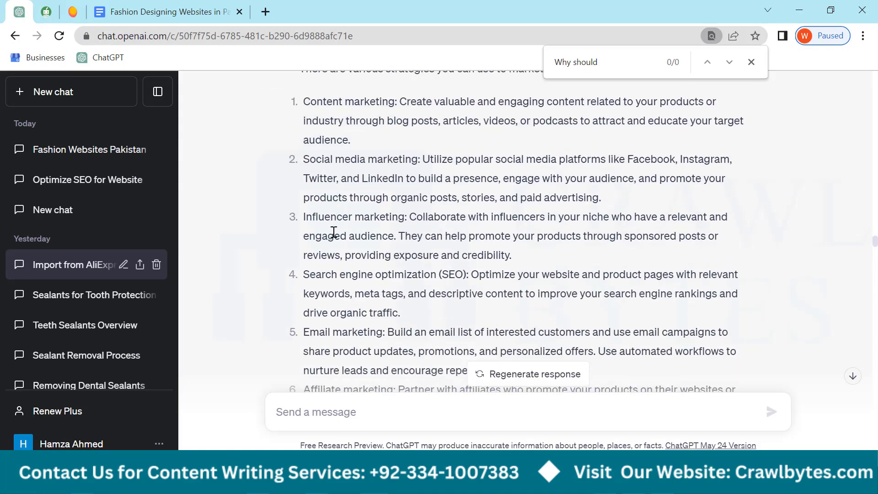
scroll(354, 346, "down", 2)
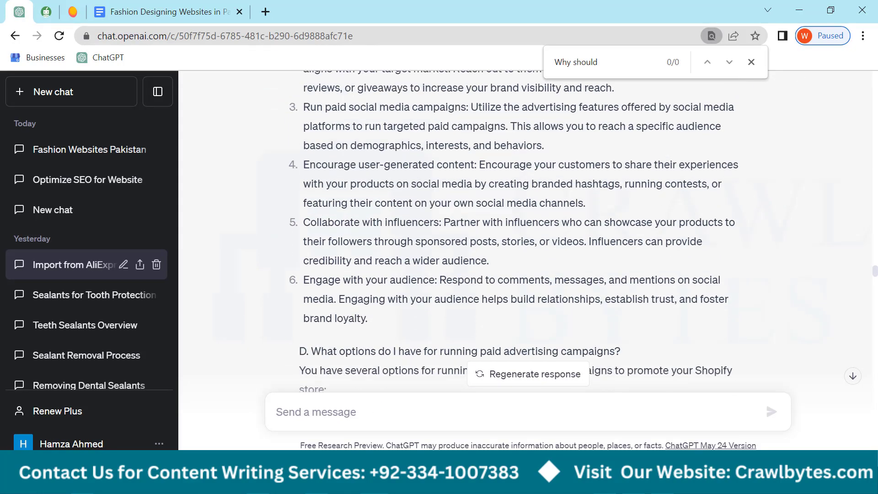
Switch to the AliExpress-to-Shopify article in Google Docs, highlight its marketing and promoting heading, and view the numbered lists beneath it
key("alt+Tab")
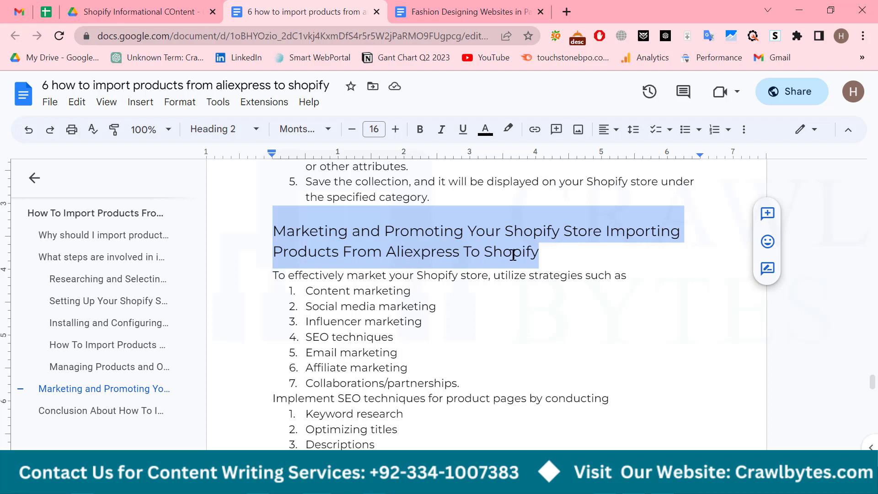
left_click_drag(541, 250, 272, 221)
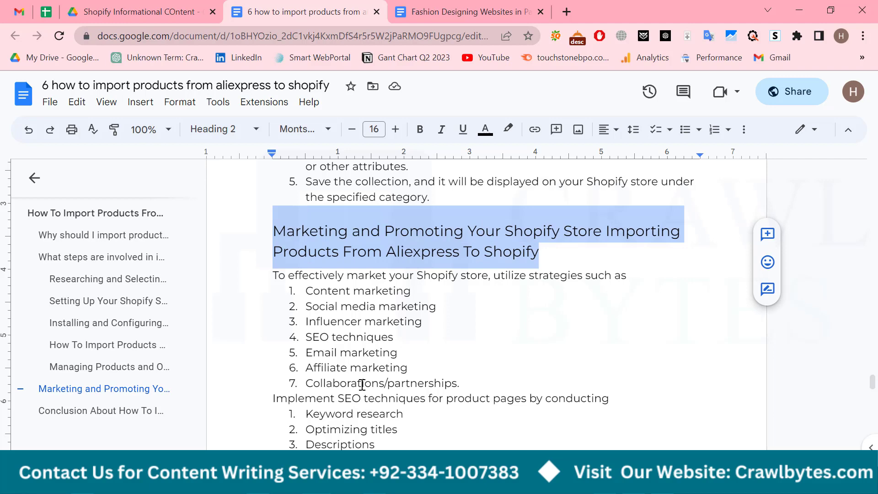
scroll(368, 305, "down", 2)
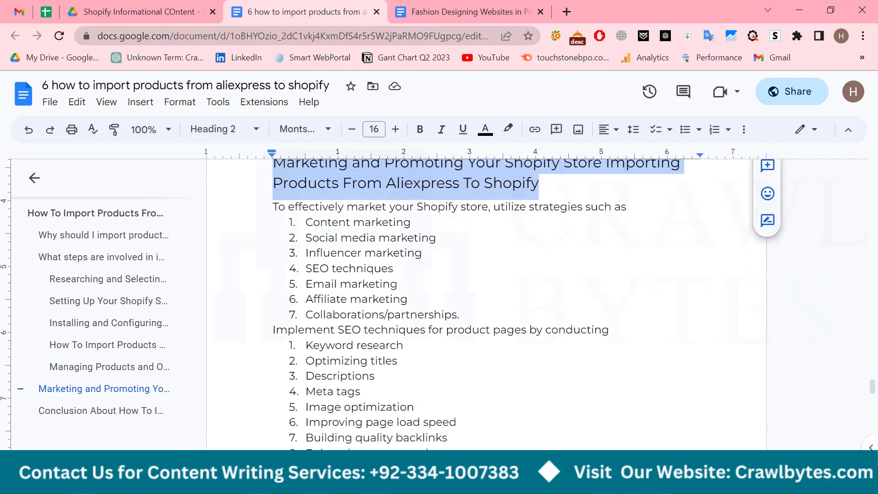
Switch back to ChatGPT and trace the strategy descriptions pasted under the "summarize it in 1 para" prompt, highlighting several of them
key("alt+Tab")
scroll(333, 325, "down", 15)
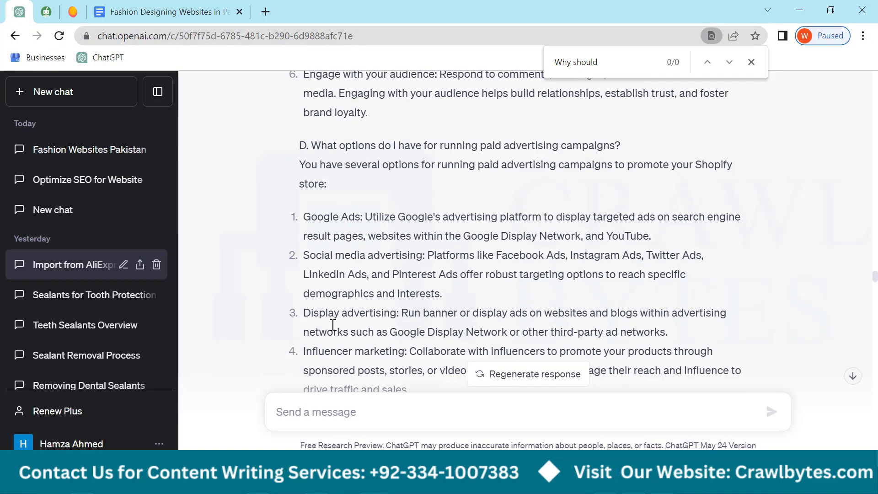
scroll(332, 326, "down", 12)
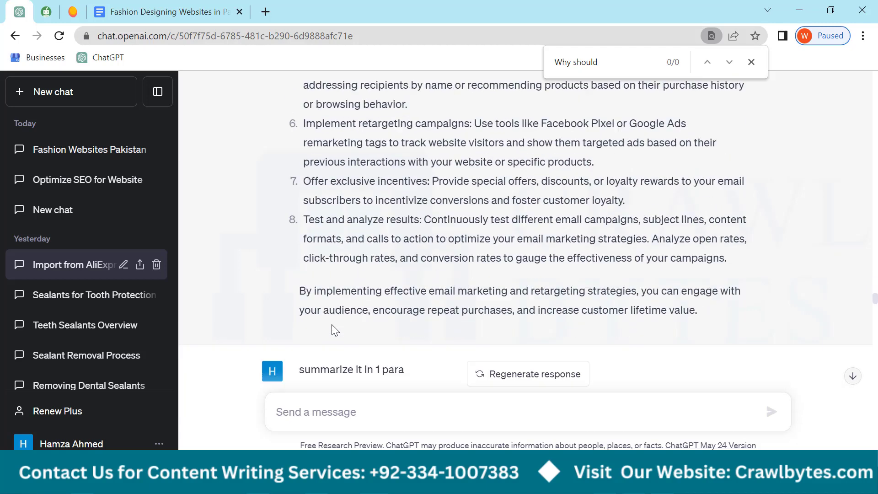
left_click_drag(293, 149, 483, 247)
left_click_drag(415, 273, 472, 306)
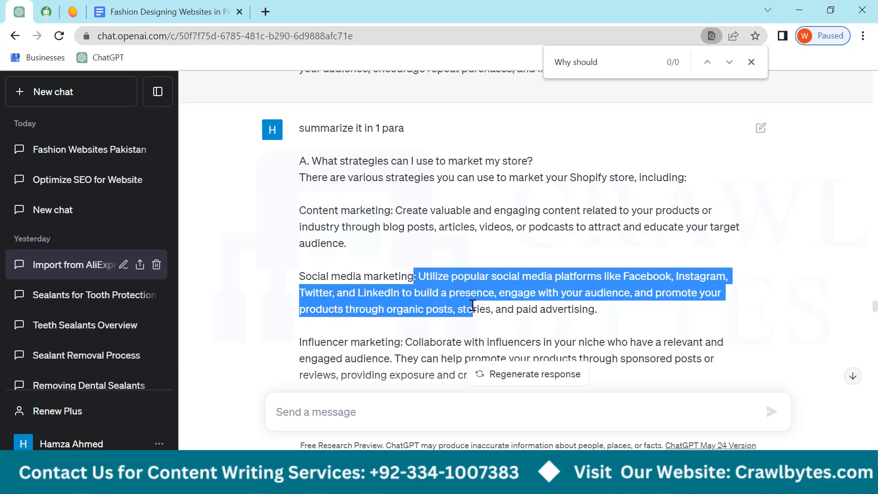
scroll(412, 229, "down", 3)
left_click_drag(403, 204, 492, 304)
scroll(491, 304, "down", 3)
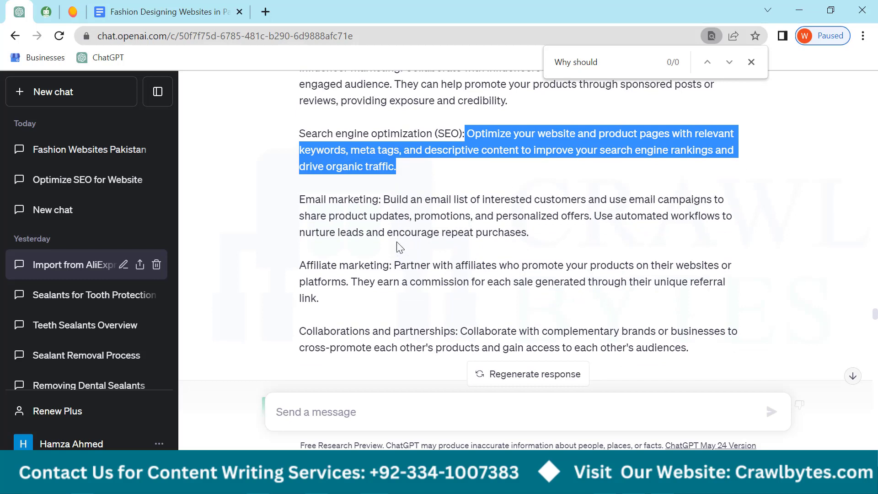
left_click_drag(383, 202, 300, 267)
scroll(319, 270, "down", 5)
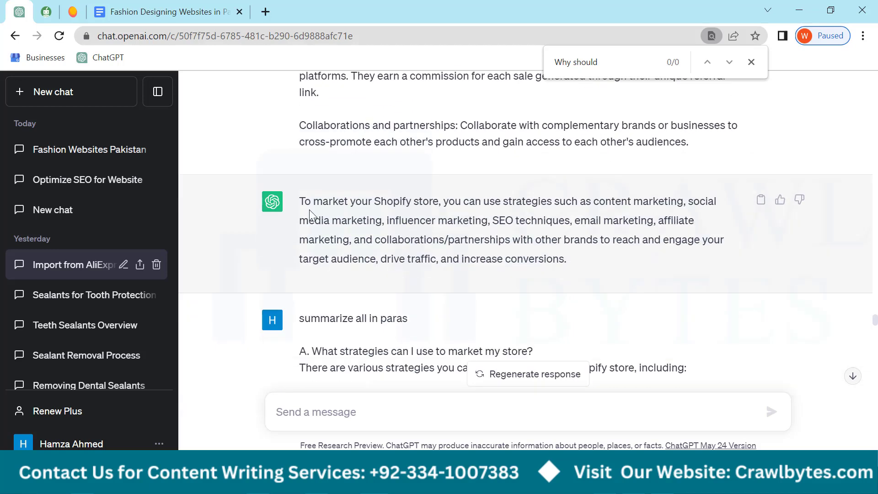
Highlight the one-paragraph reply and individual strategies in it, and compare them with the numbered marketing strategies in the Google Docs article
left_click_drag(297, 201, 567, 267)
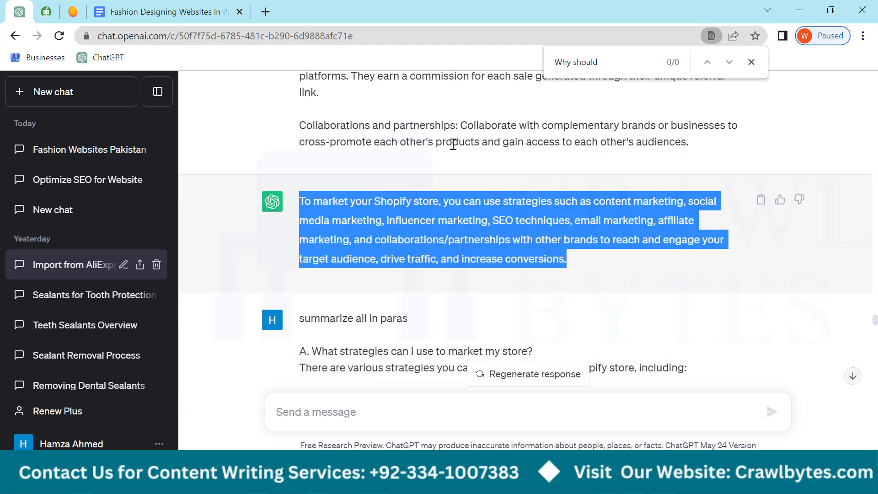
left_click(463, 199)
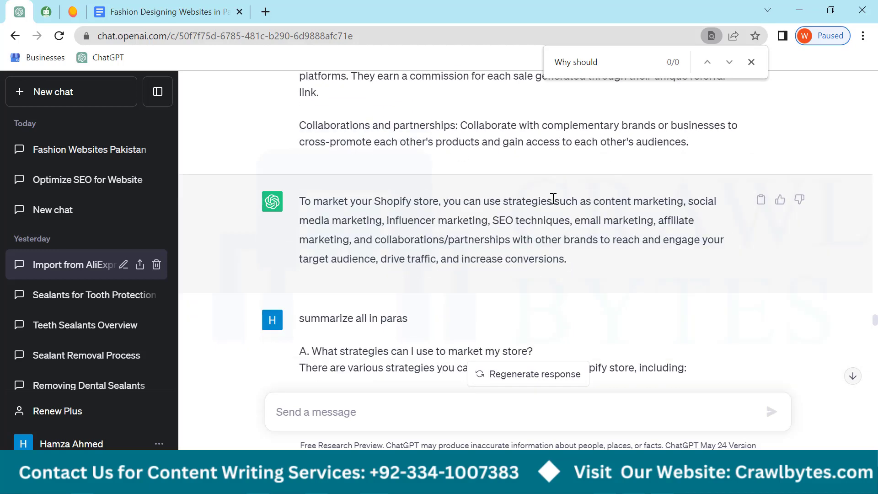
left_click_drag(591, 203, 637, 221)
left_click(442, 227)
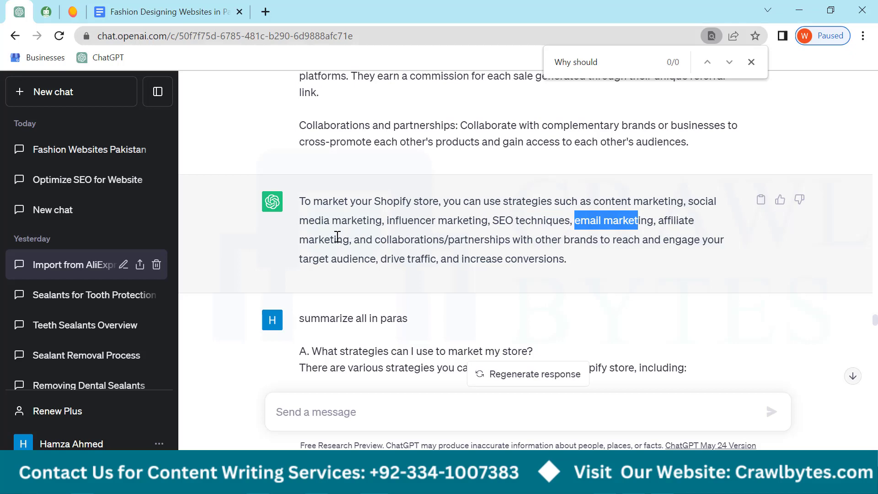
left_click_drag(336, 236, 350, 238)
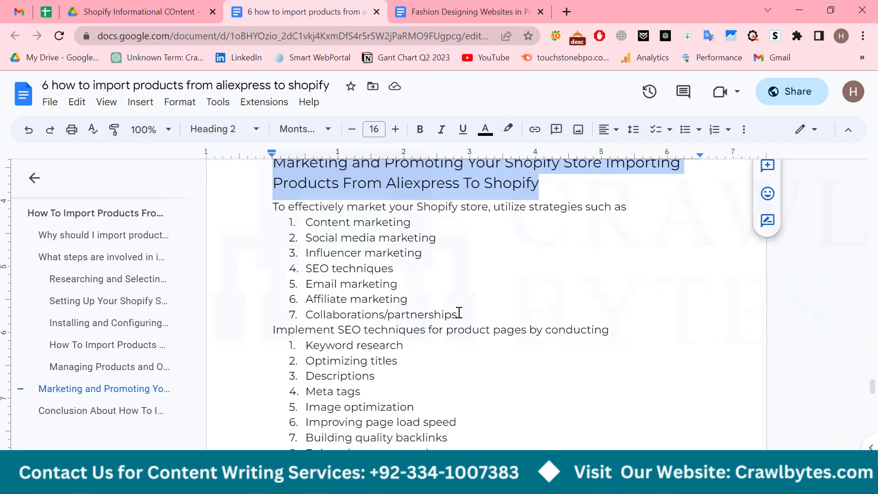
left_click_drag(459, 312, 300, 227)
Return to the article's "Why should I import products from AliExpress to Shopify?" section, highlighting its numbered benefits and the next section's heading
scroll(386, 373, "up", 20)
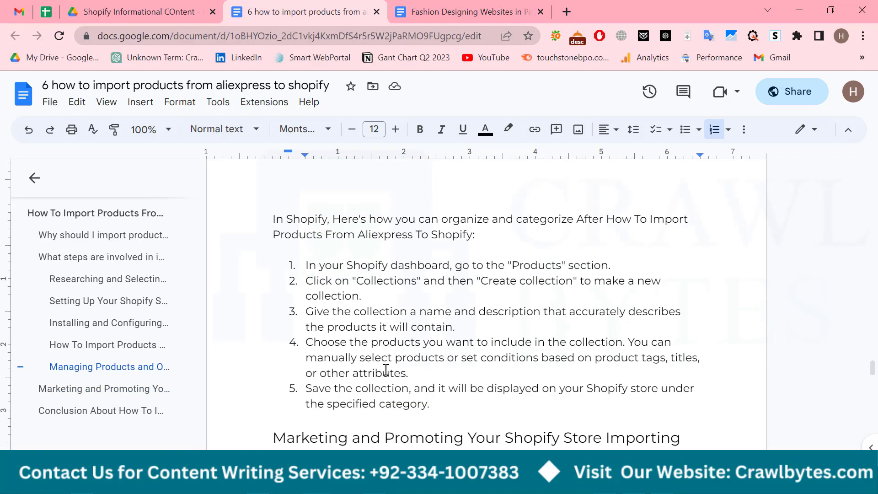
scroll(386, 369, "up", 20)
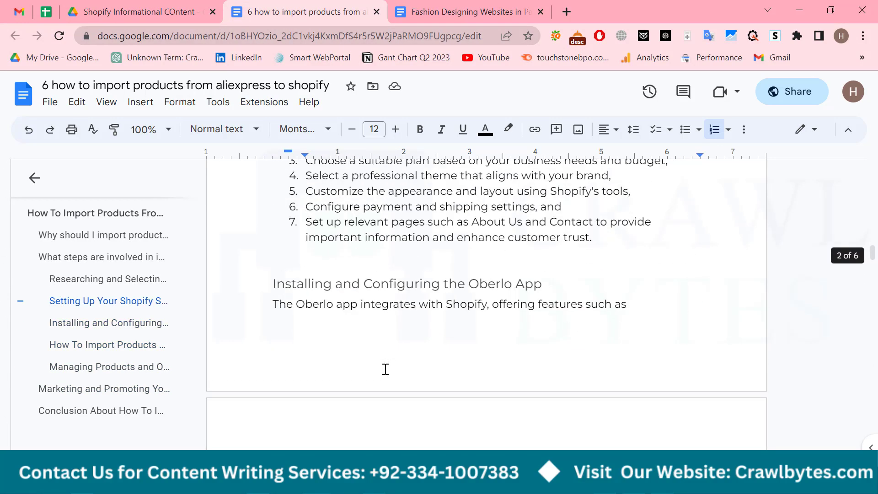
scroll(386, 369, "down", 5)
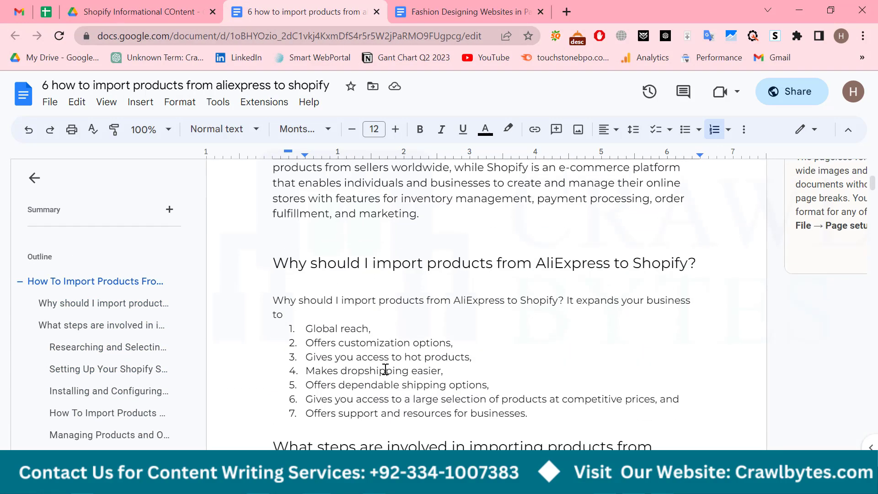
scroll(386, 369, "up", 3)
scroll(348, 309, "down", 5)
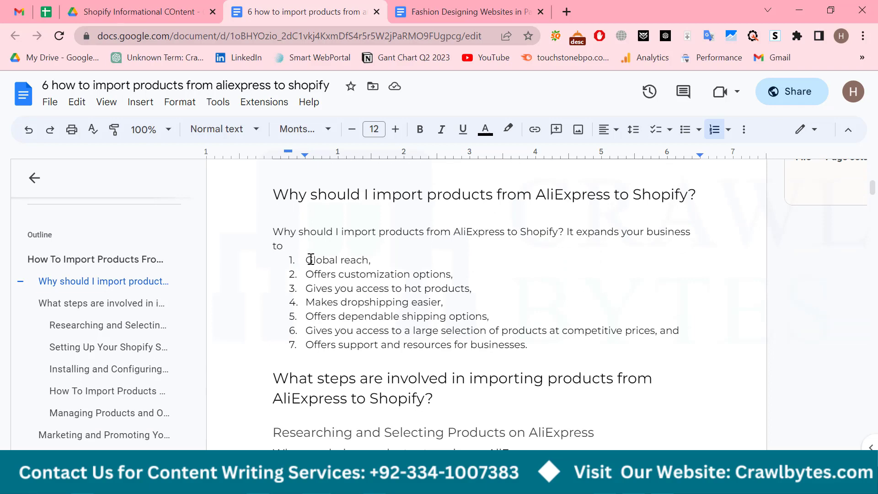
left_click_drag(310, 260, 507, 331)
scroll(314, 303, "down", 3)
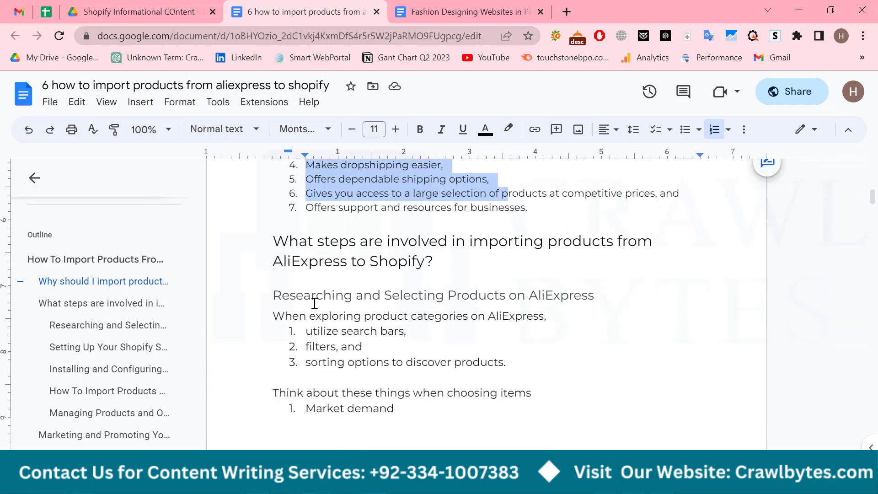
left_click_drag(278, 243, 427, 271)
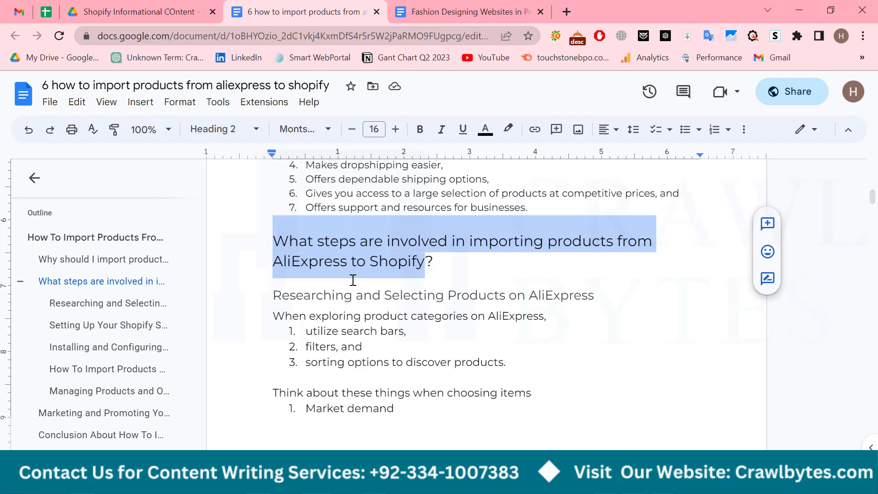
left_click(424, 261)
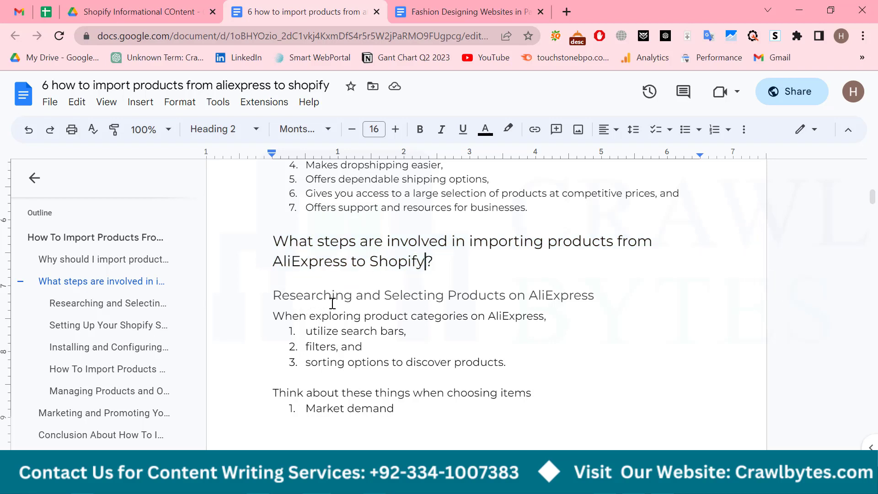
scroll(330, 336, "down", 1)
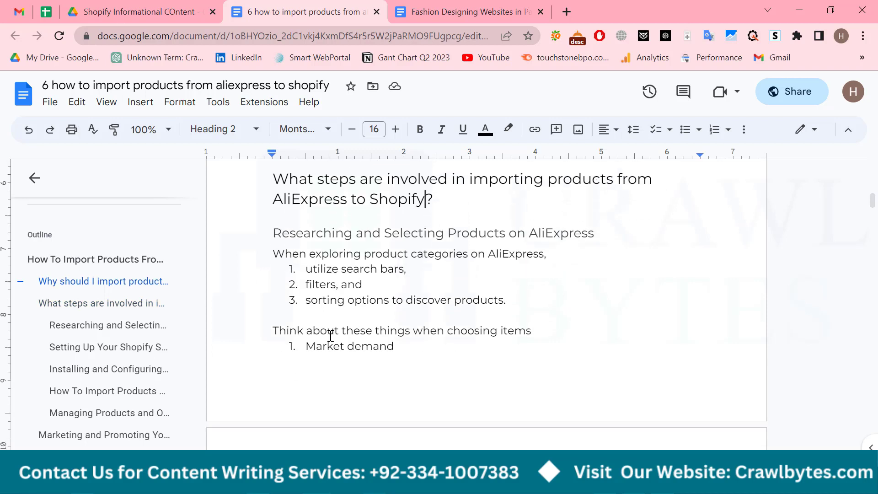
Capitalize the first letters of the three list items on exploring AliExpress categories, making them start with "Utilize", "Filters" and "Sorting"
left_click(311, 267)
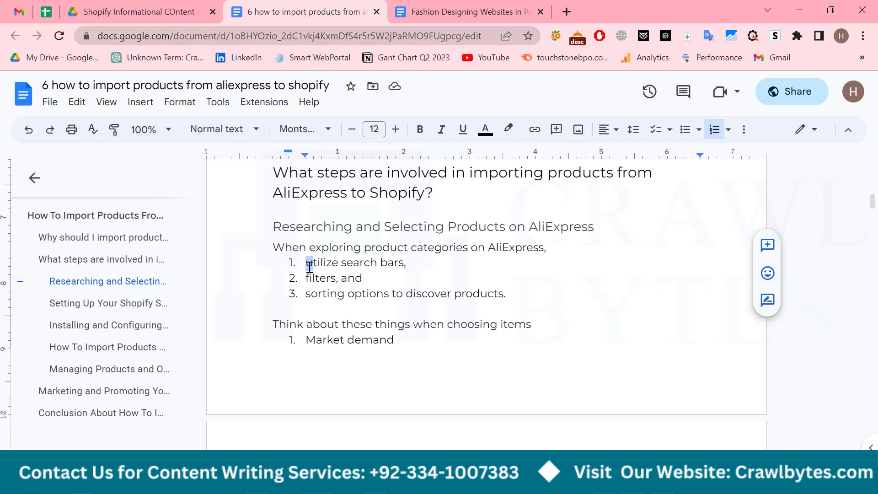
type("U")
left_click_drag(306, 278, 309, 294)
type("F")
type("S")
scroll(327, 304, "up", 1)
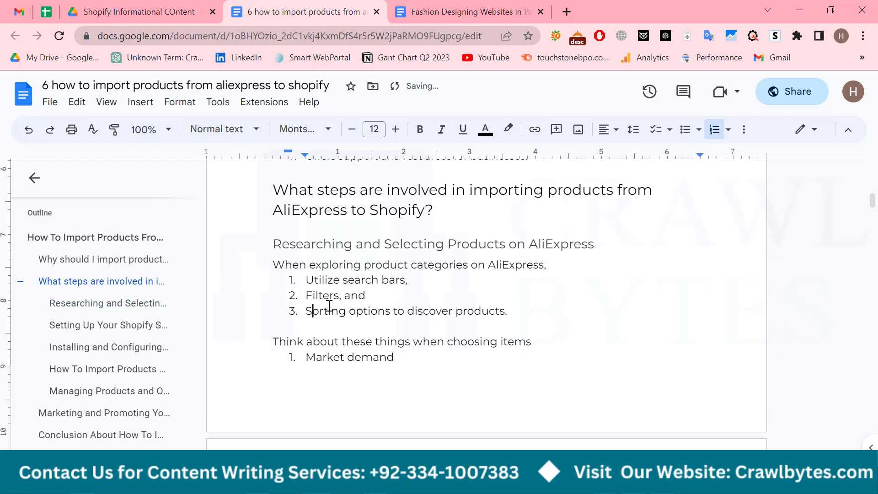
Highlight the "What steps are involved in importing products from AliExpress to Shopify?" heading and look over the section below it
scroll(329, 306, "up", 1)
left_click_drag(299, 241, 402, 274)
scroll(402, 276, "down", 5)
scroll(402, 277, "up", 4)
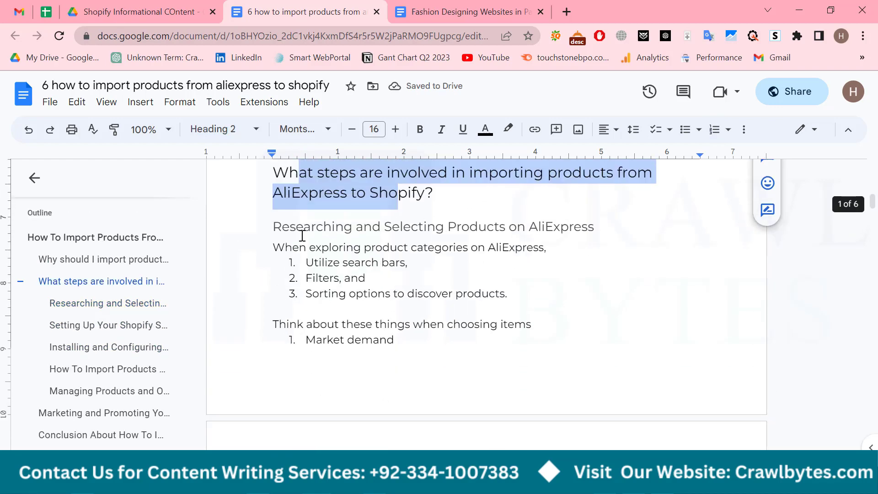
Copy the article title "How To Import Products From Aliexpress To Shopify With 10 Expert Tips" and search Google for it in a new tab
scroll(302, 236, "up", 9)
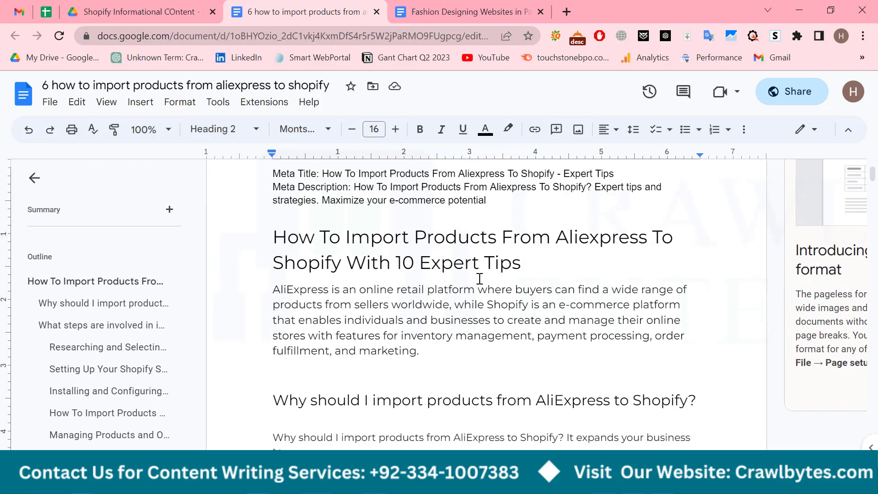
left_click_drag(523, 265, 277, 239)
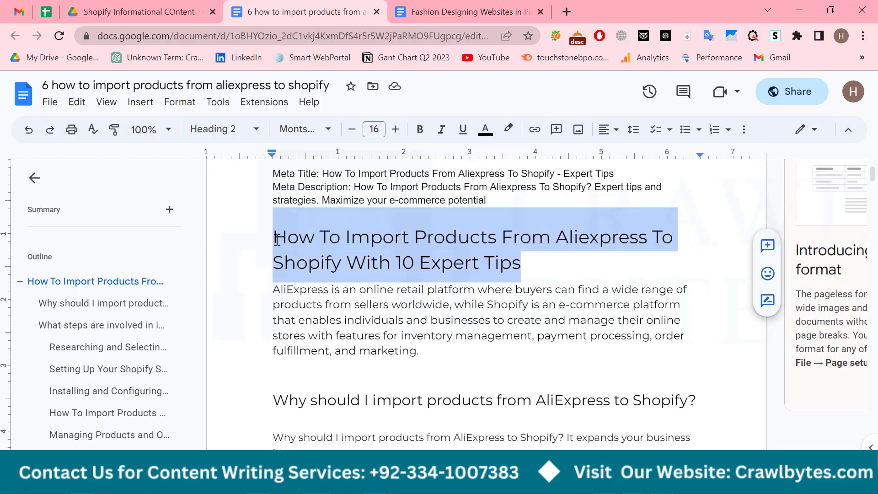
right_click(277, 240)
left_click(293, 163)
left_click(566, 12)
key("ctrl+v")
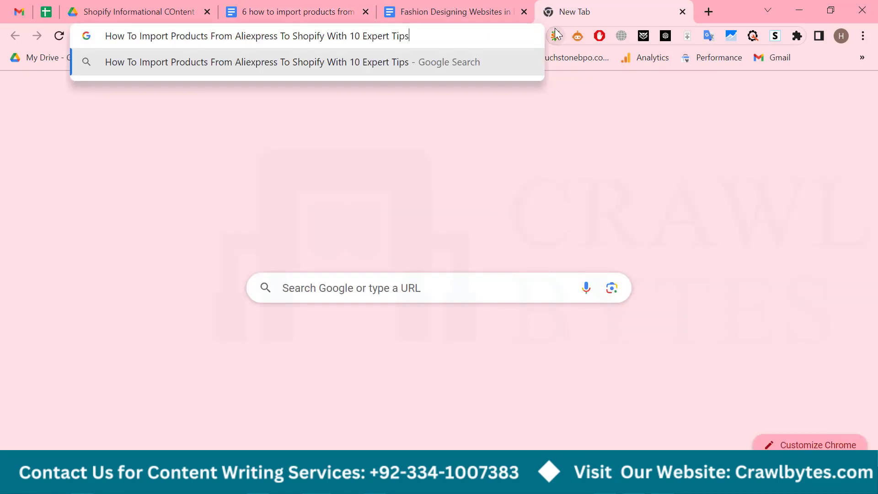
key("Return")
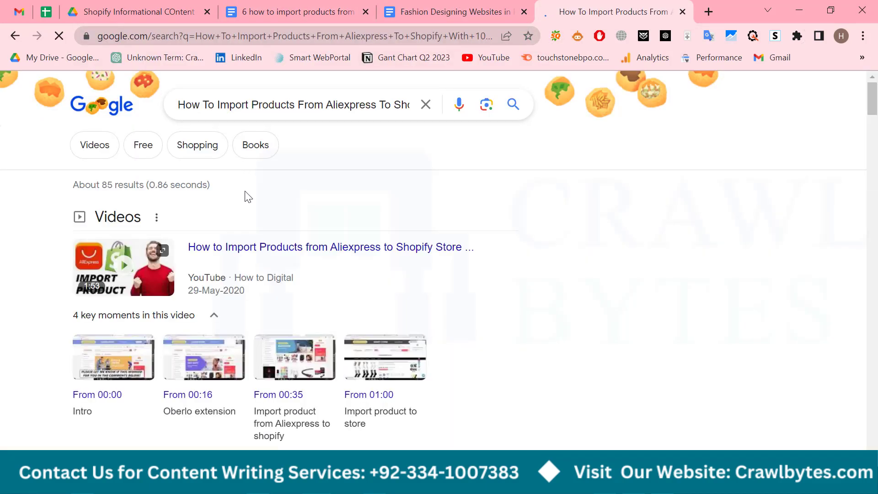
Open the Crawlbytes article from the search results and highlight the phrase "How To Import Products From Aliexpress To Shopify" in its introduction
scroll(247, 196, "down", 11)
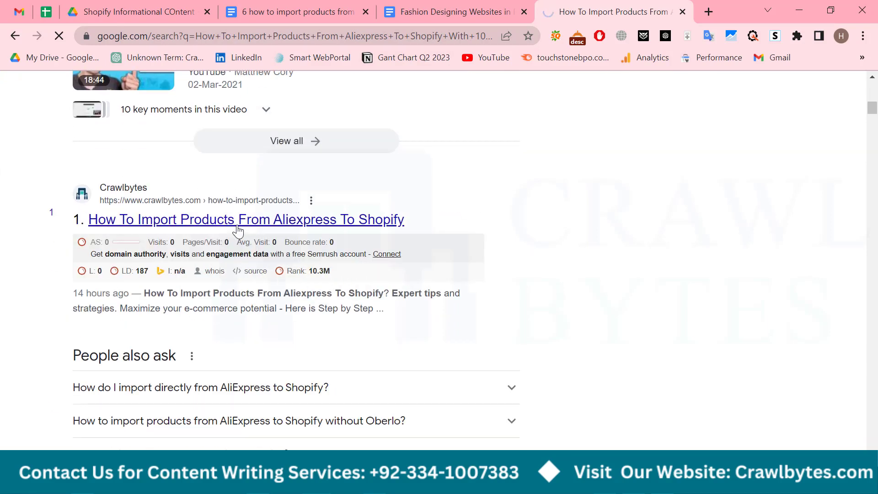
left_click(238, 220)
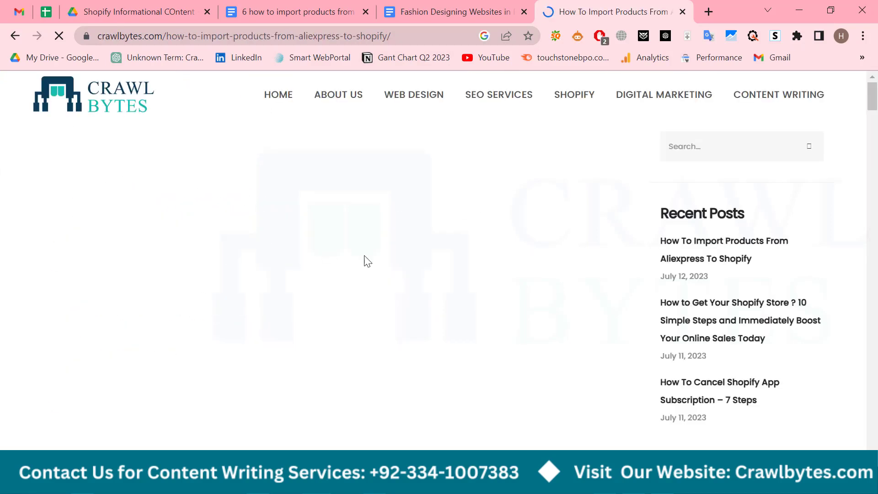
scroll(394, 277, "down", 5)
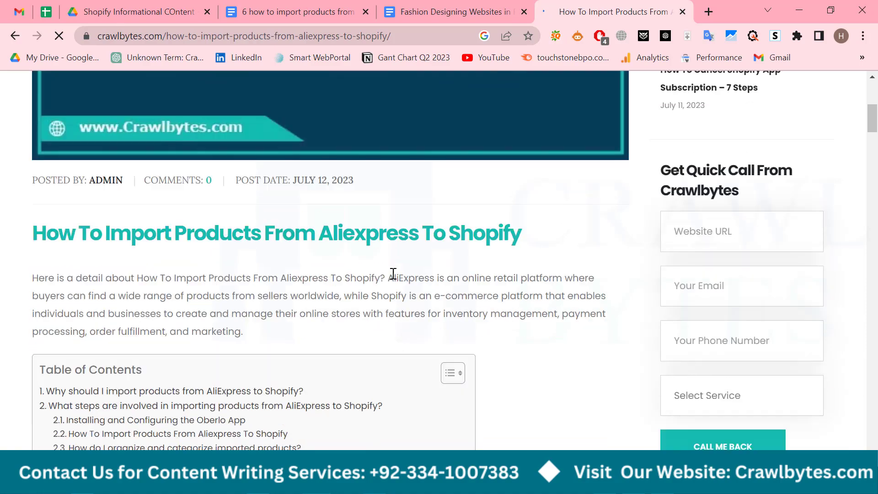
scroll(374, 274, "down", 9)
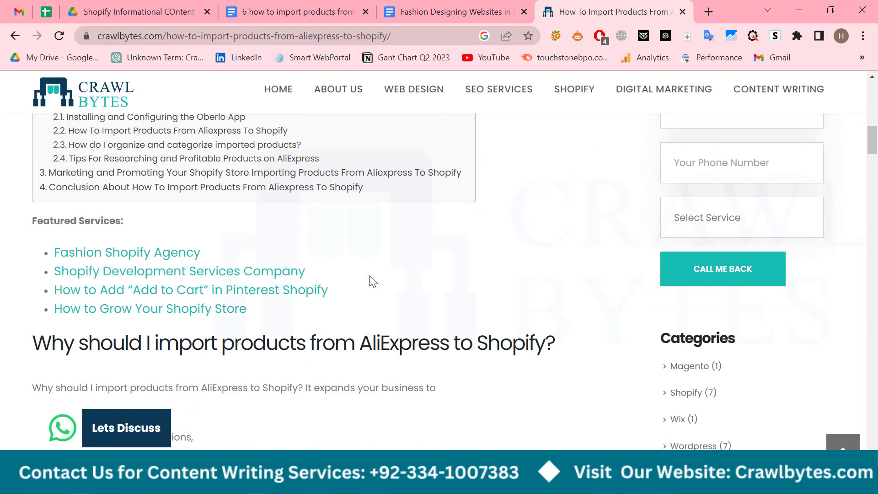
scroll(369, 276, "up", 10)
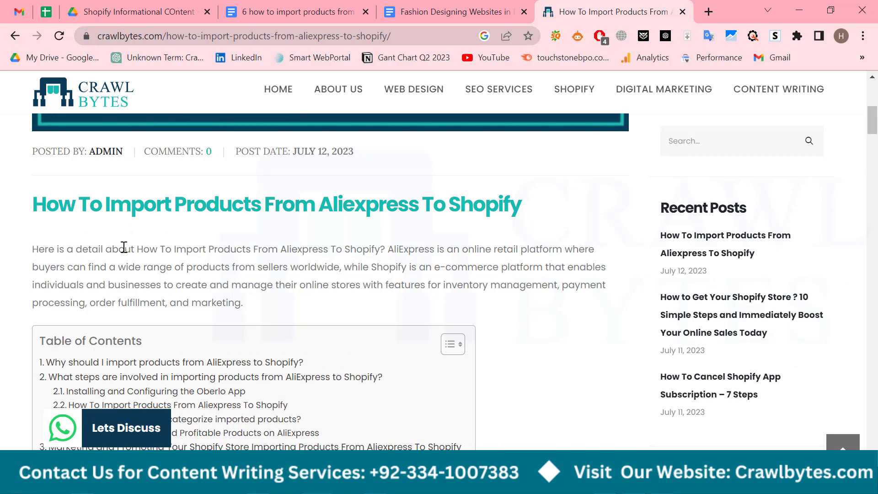
left_click_drag(136, 247, 377, 249)
scroll(187, 269, "down", 3)
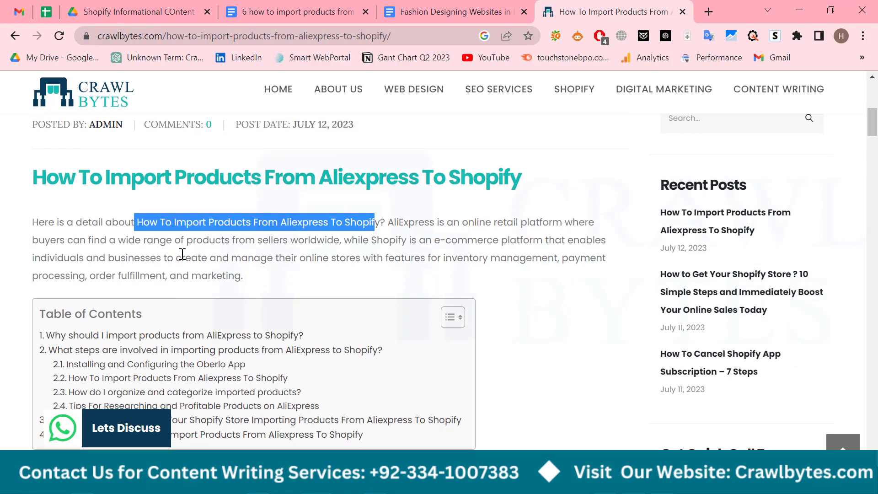
Highlight the "What steps are involved in importing products from AliExpress to Shopify?" heading and move the article's tab beside the source document's tab
scroll(195, 286, "down", 5)
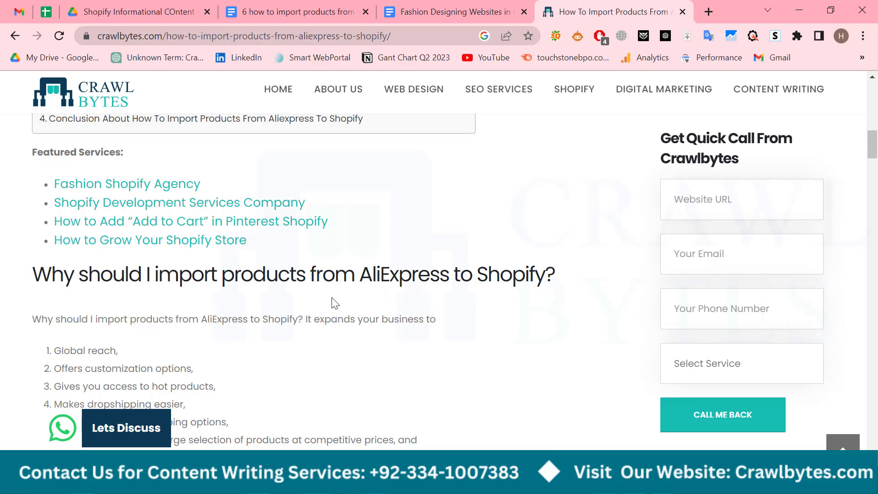
scroll(335, 303, "down", 3)
scroll(210, 274, "down", 3)
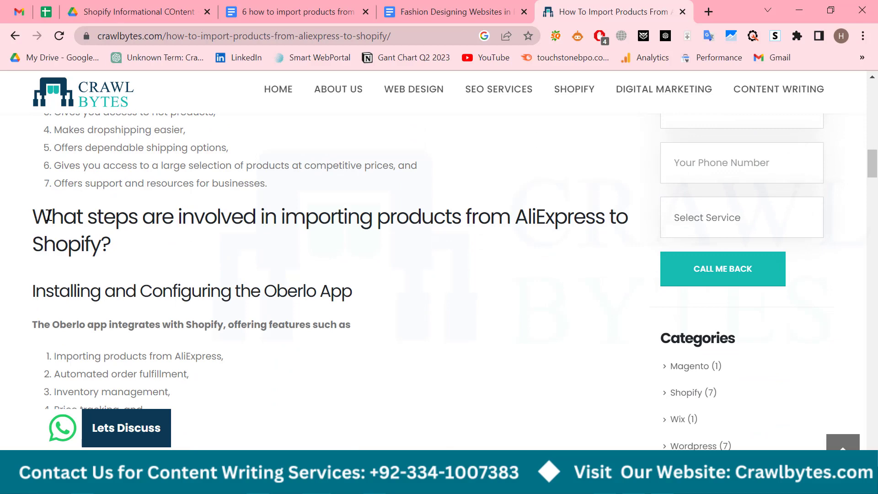
left_click_drag(48, 215, 127, 246)
left_click(286, 9)
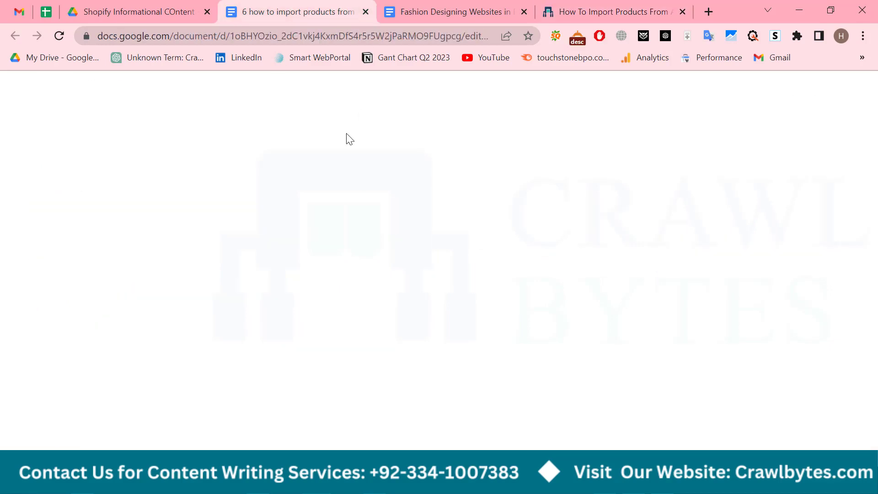
left_click_drag(594, 11, 381, 3)
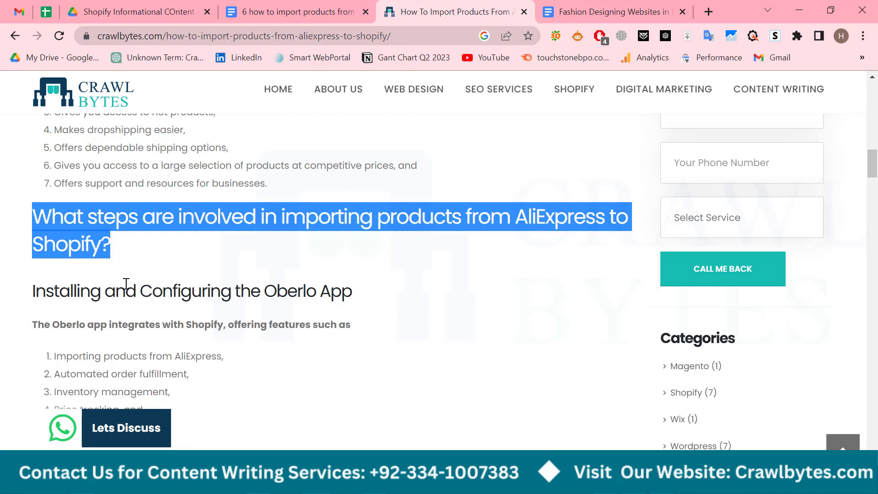
Highlight the published "Installing and Configuring the Oberlo App" heading, its intro line and its feature list
scroll(127, 300, "down", 2)
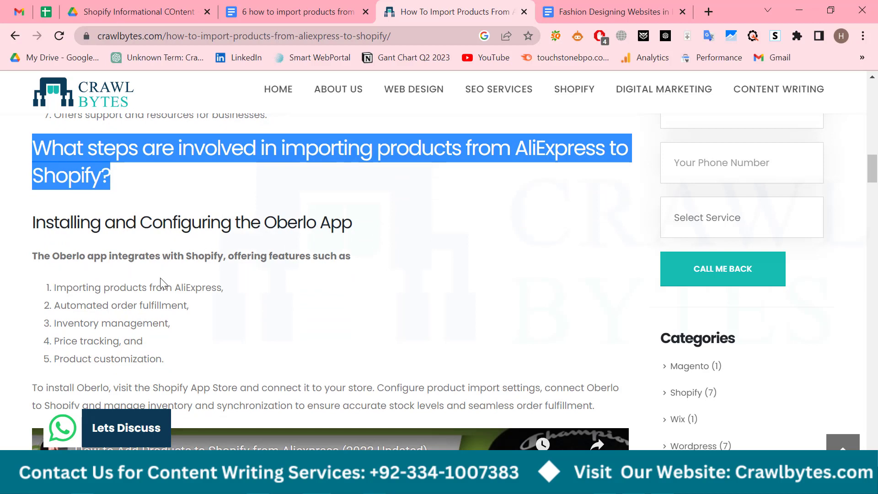
triple_click(276, 223)
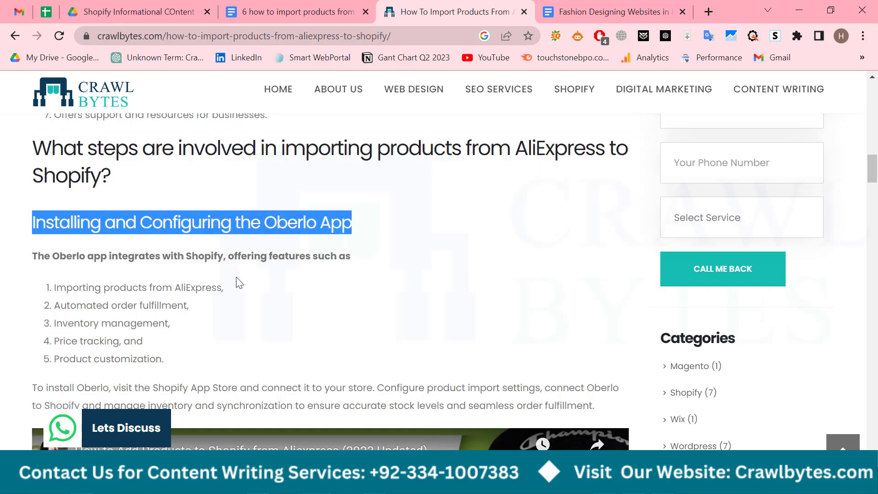
scroll(236, 283, "down", 2)
scroll(236, 286, "up", 2)
left_click_drag(228, 257, 185, 257)
left_click_drag(54, 288, 172, 358)
scroll(153, 330, "down", 6)
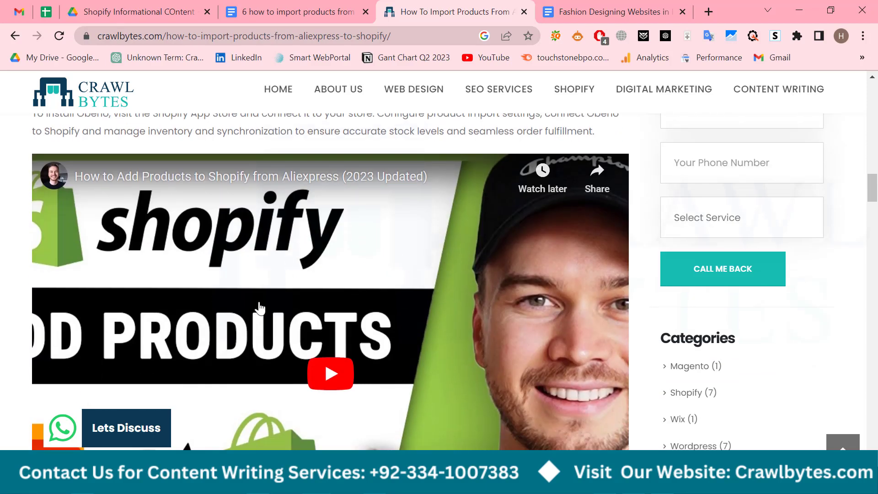
Highlight the "How To Import Products From Aliexpress To Shopify" guide's heading and its "Create an AliExpress account" item
scroll(322, 347, "down", 3)
scroll(327, 348, "down", 6)
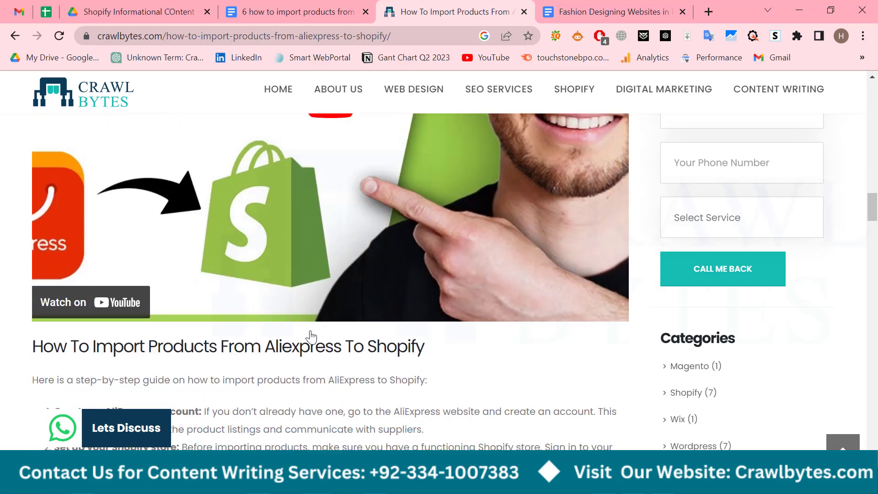
scroll(146, 281, "down", 2)
scroll(147, 282, "up", 2)
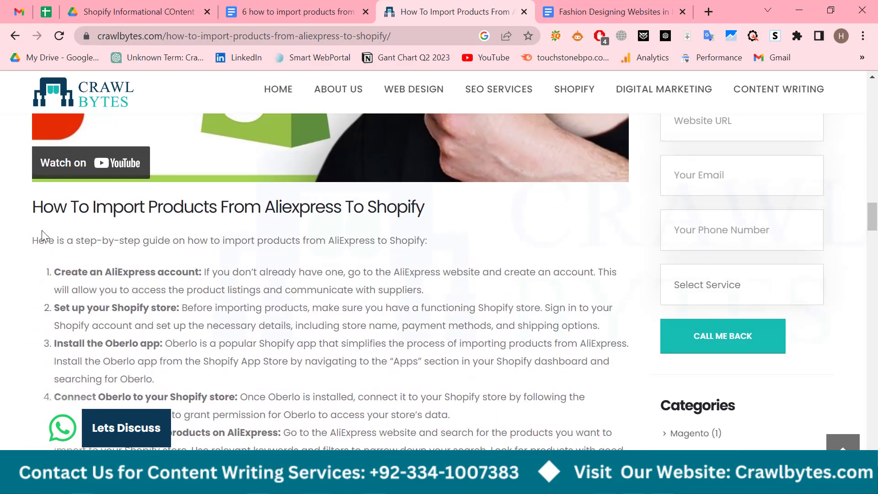
left_click_drag(33, 206, 323, 280)
left_click(175, 276)
left_click_drag(105, 272, 228, 289)
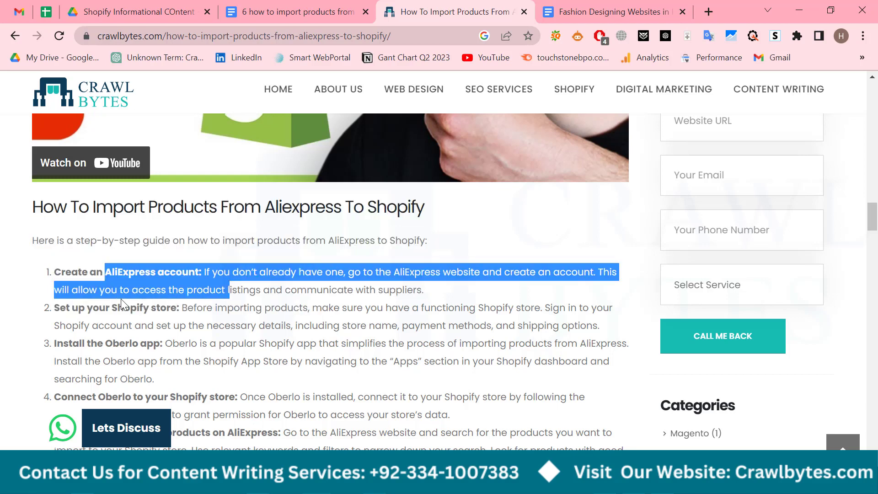
Highlight the guide's items from "Set up your Shopify store" through "Browse and search for products on AliExpress"
left_click_drag(111, 307, 281, 307)
scroll(218, 319, "down", 2)
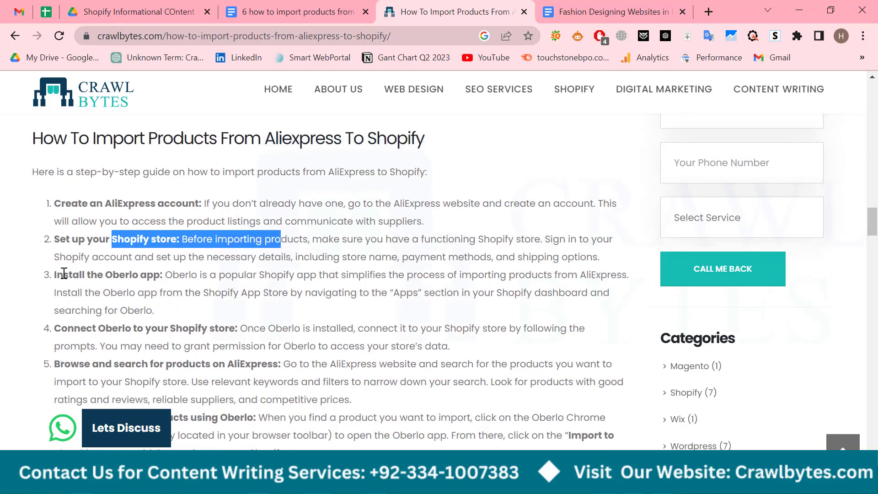
left_click_drag(64, 275, 172, 275)
left_click_drag(67, 326, 54, 328)
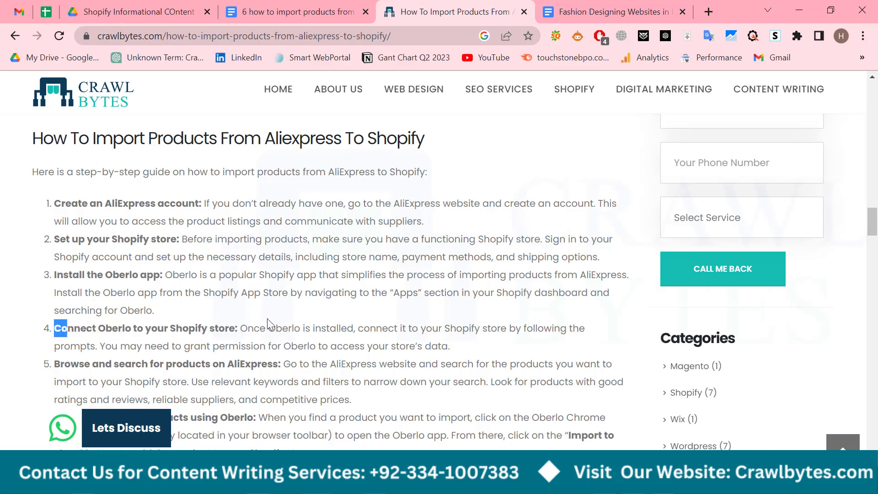
scroll(148, 285, "down", 3)
left_click_drag(147, 226, 315, 226)
Highlight the items from "Select and import products using Oberlo" through "Set up pricing and margins", and look over the content below them
left_click_drag(75, 280, 230, 288)
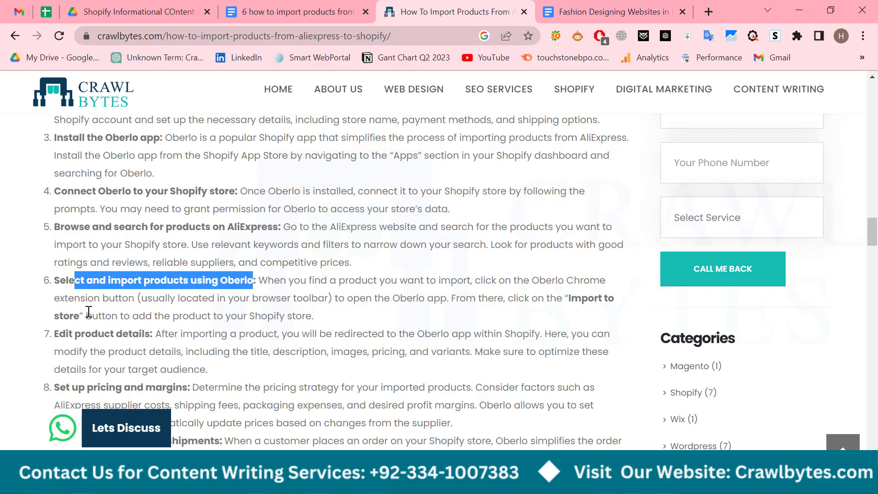
left_click_drag(63, 316, 132, 316)
scroll(109, 273, "down", 3)
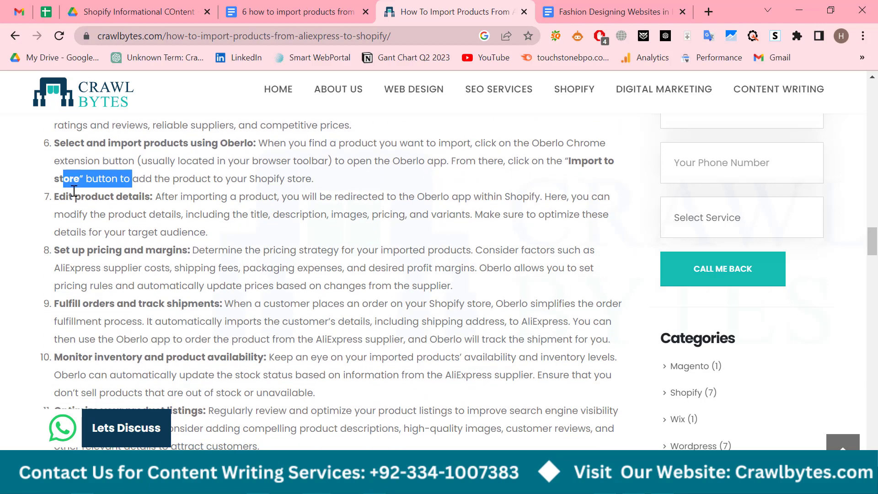
left_click_drag(64, 202, 146, 202)
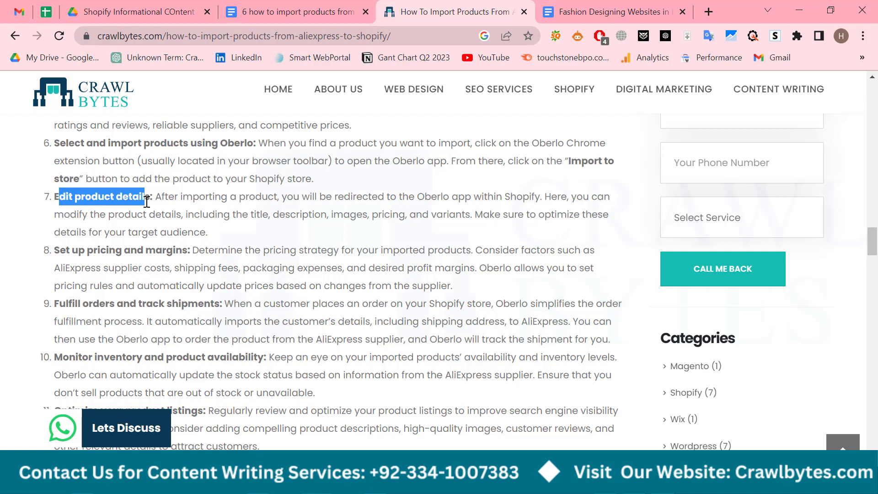
left_click_drag(100, 251, 185, 251)
scroll(151, 302, "down", 9)
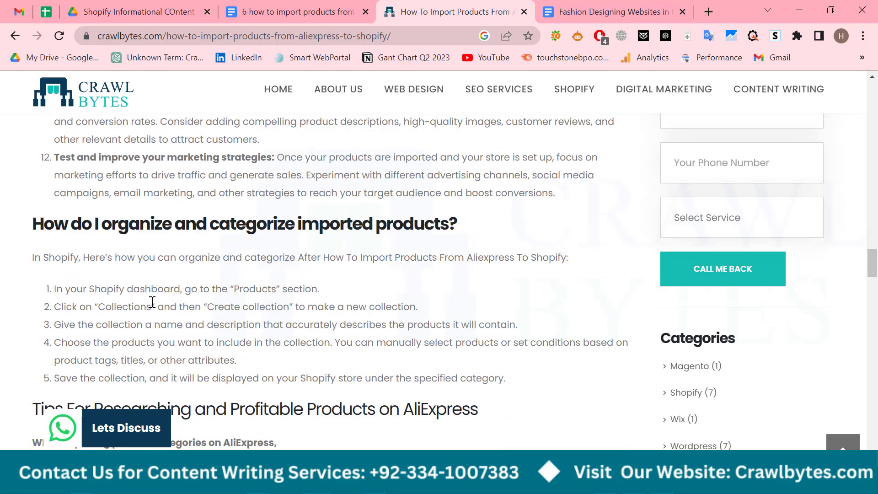
scroll(318, 134, "up", 5)
Switch to the source document and highlight its "How To Import Products From Aliexpress To Shopify" subheading above the step-by-step guide
key("ctrl+shift+Tab")
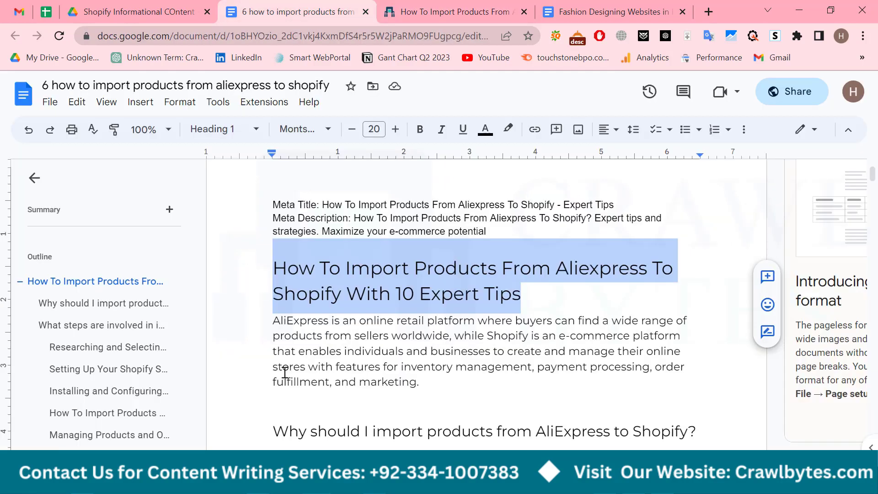
scroll(267, 368, "down", 15)
scroll(280, 332, "down", 20)
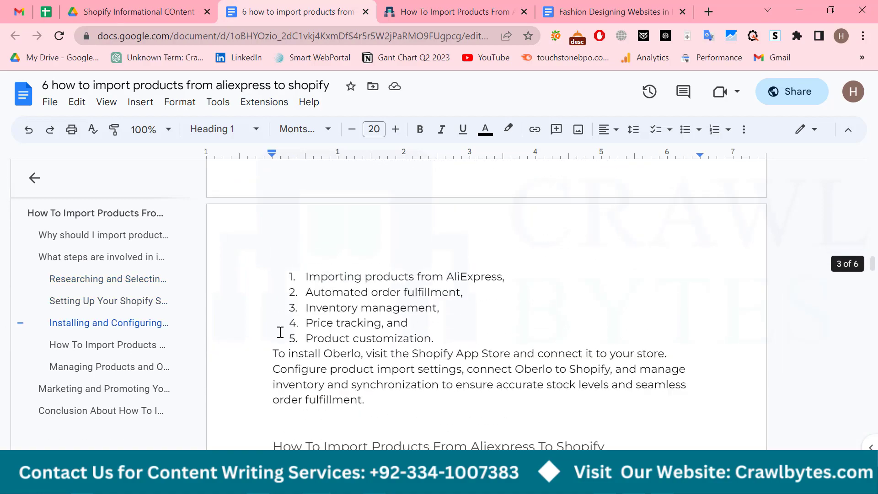
scroll(280, 333, "up", 7)
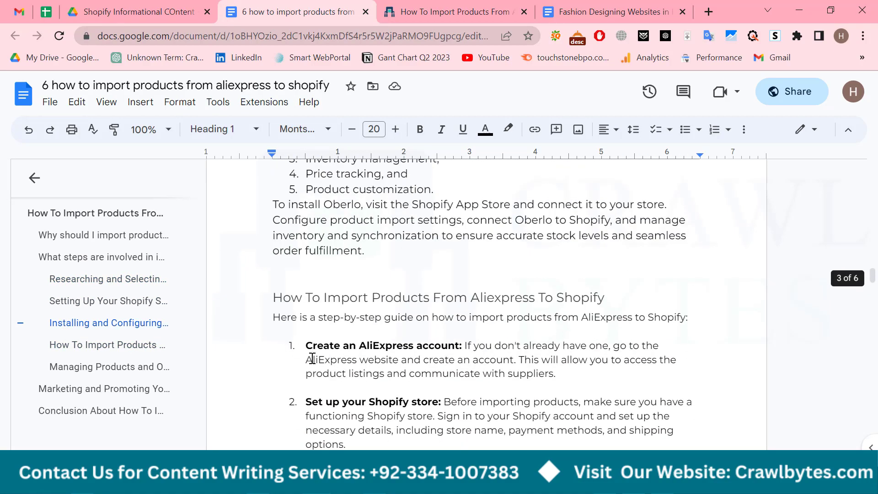
left_click_drag(280, 295, 674, 298)
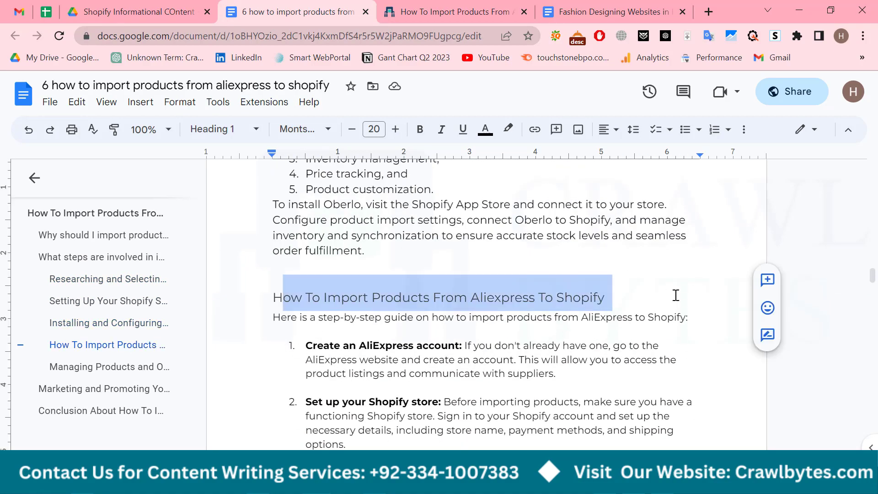
double_click(564, 298)
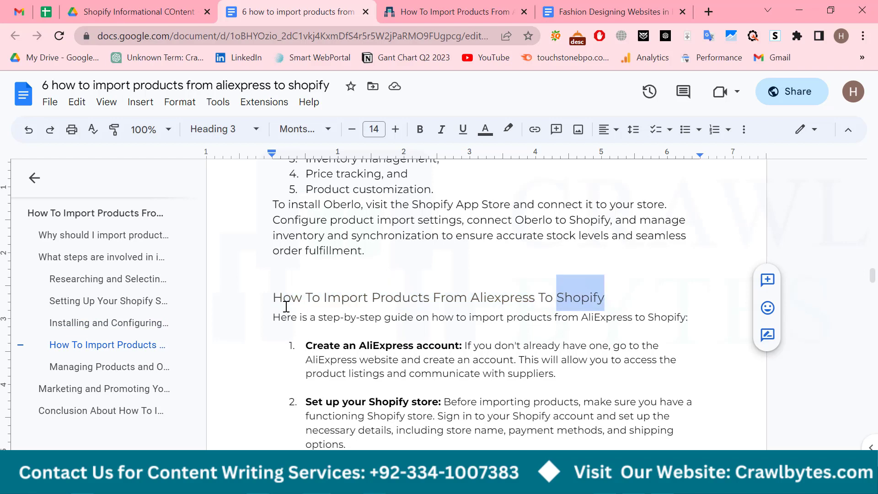
left_click_drag(274, 297, 611, 304)
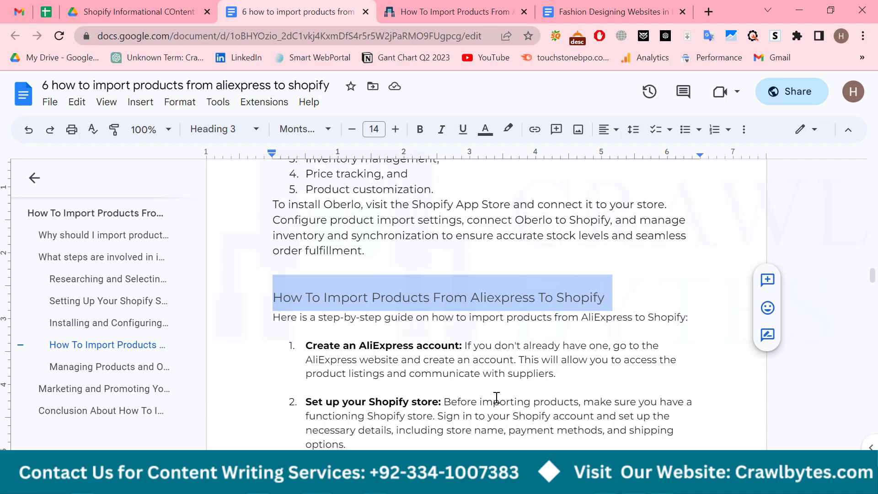
Look over the document's "Researching and Selecting Products on AliExpress" and "Setting Up Your Shopify Store" sections
scroll(350, 291, "up", 20)
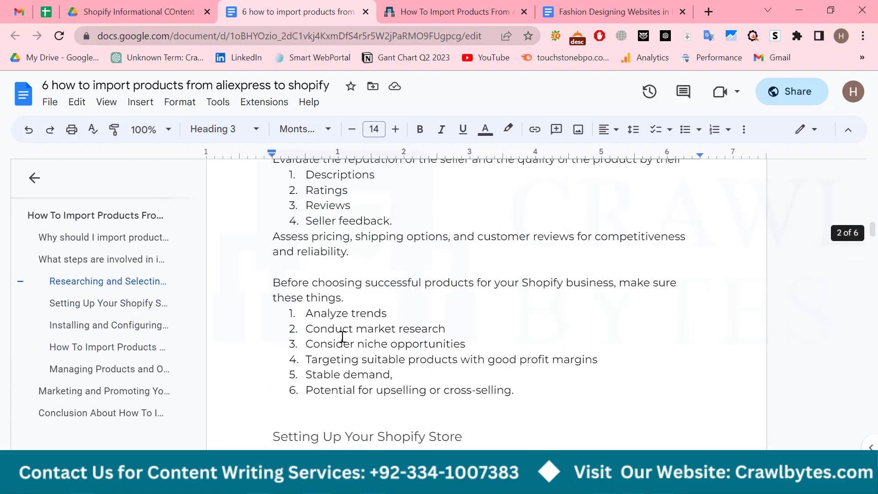
scroll(343, 340, "up", 4)
scroll(372, 345, "down", 12)
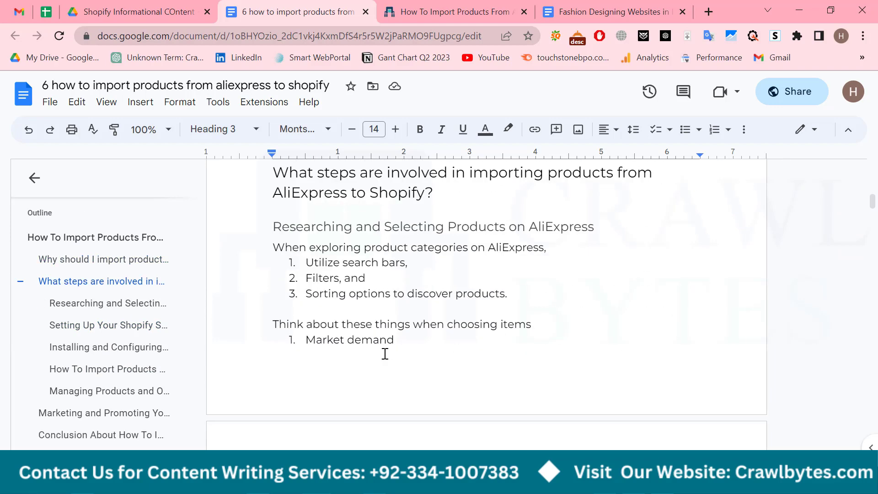
scroll(385, 353, "down", 1)
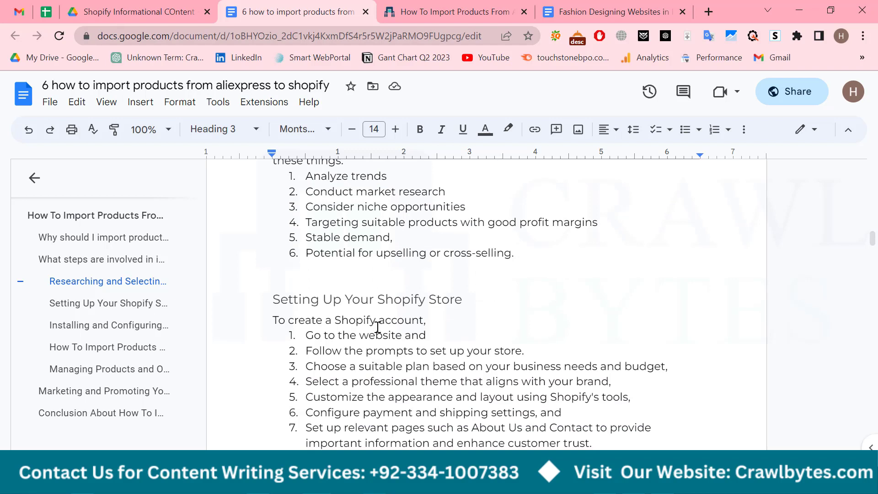
Return to the published Crawlbytes article and look over its introduction and table of contents
left_click(452, 7)
scroll(302, 412, "up", 6)
scroll(303, 412, "up", 20)
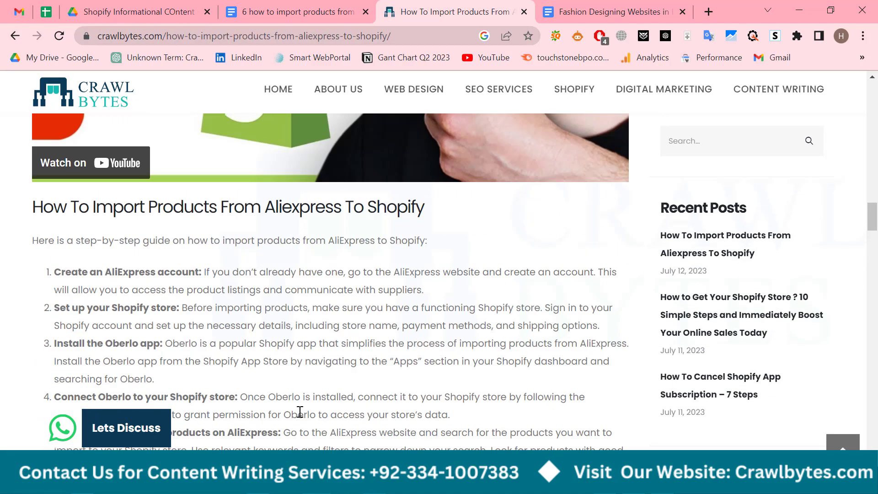
scroll(264, 399, "up", 2)
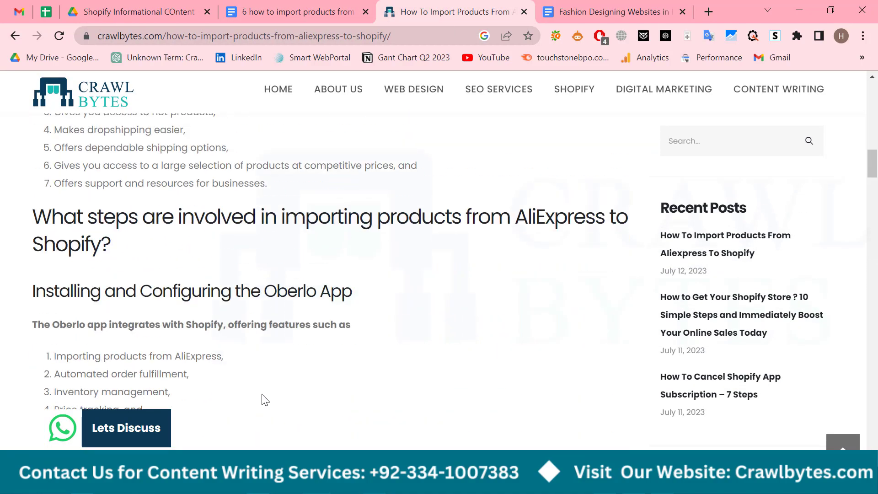
scroll(187, 372, "up", 11)
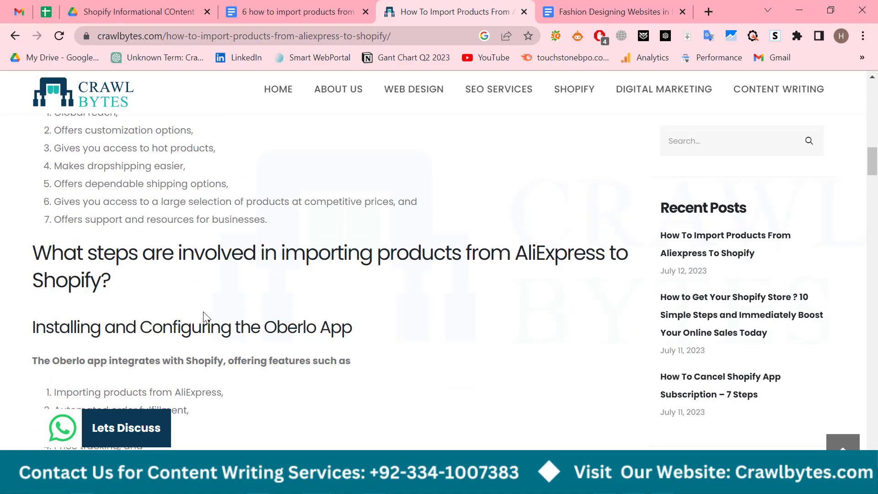
scroll(169, 336, "up", 3)
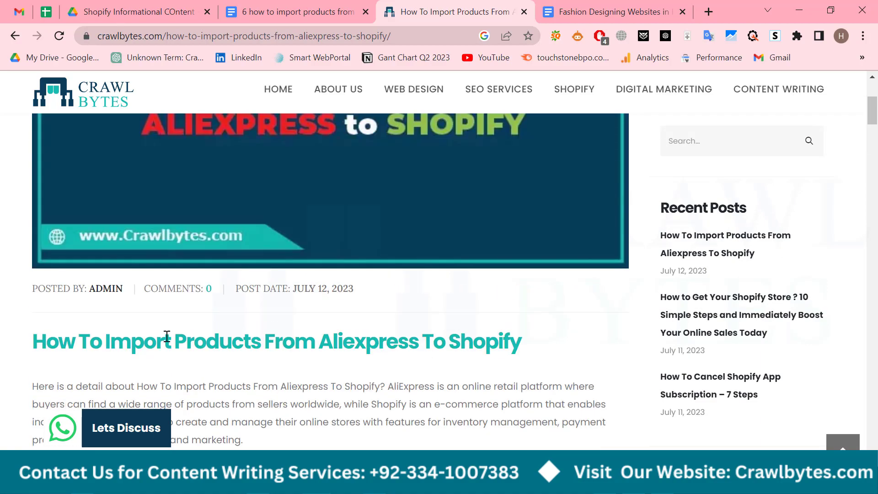
scroll(127, 325, "down", 5)
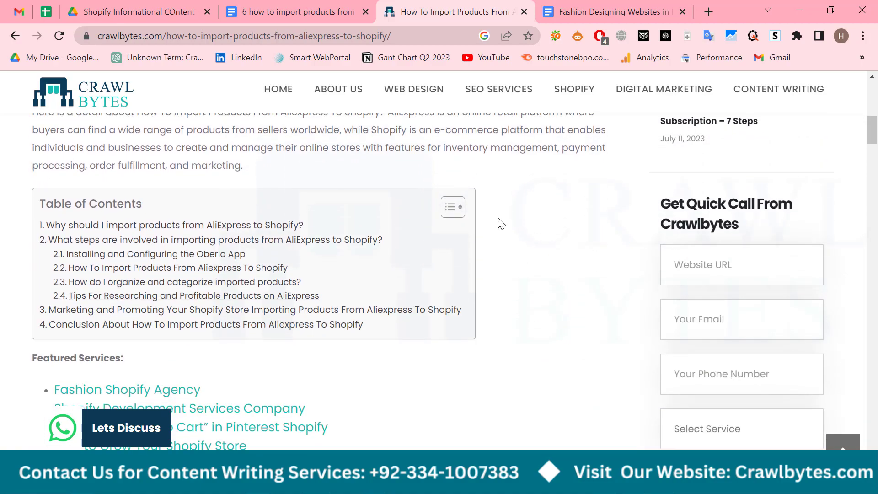
Highlight the "What steps are involved" and Oberlo app section headings, and the heading of the step-by-step guide
scroll(307, 308, "down", 7)
scroll(59, 301, "down", 3)
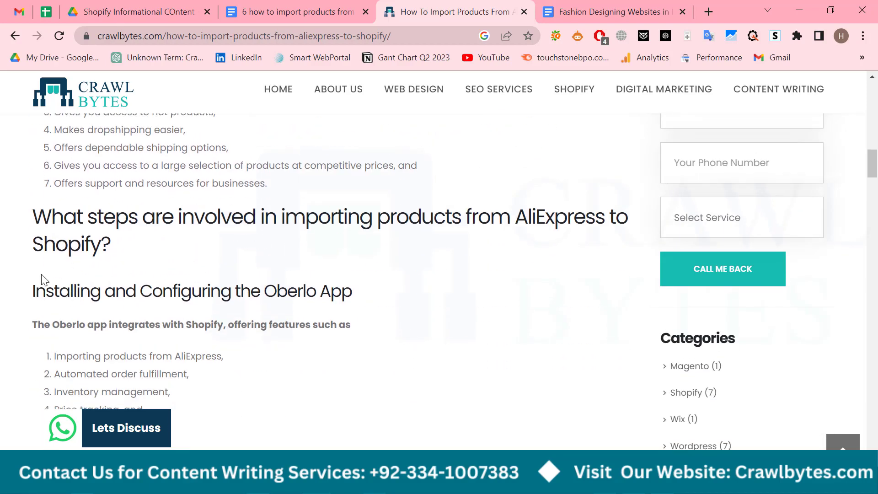
left_click_drag(31, 216, 345, 351)
scroll(354, 348, "down", 6)
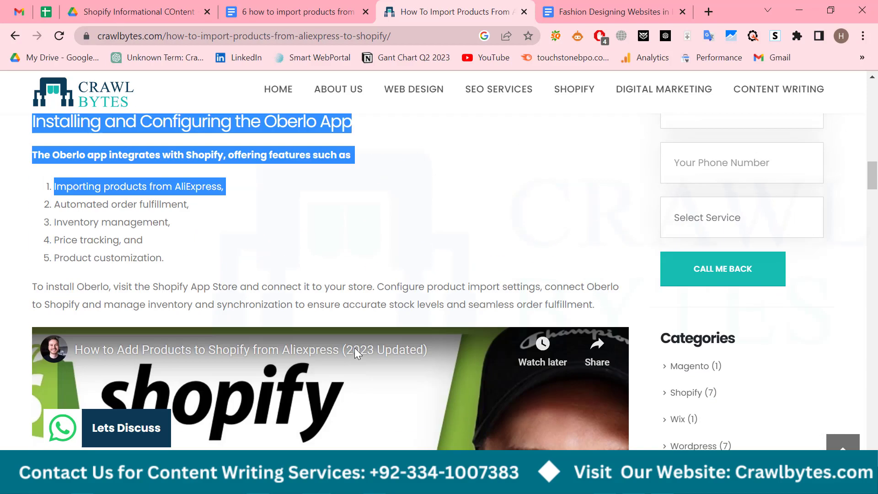
left_click_drag(36, 210, 187, 313)
scroll(183, 356, "down", 6)
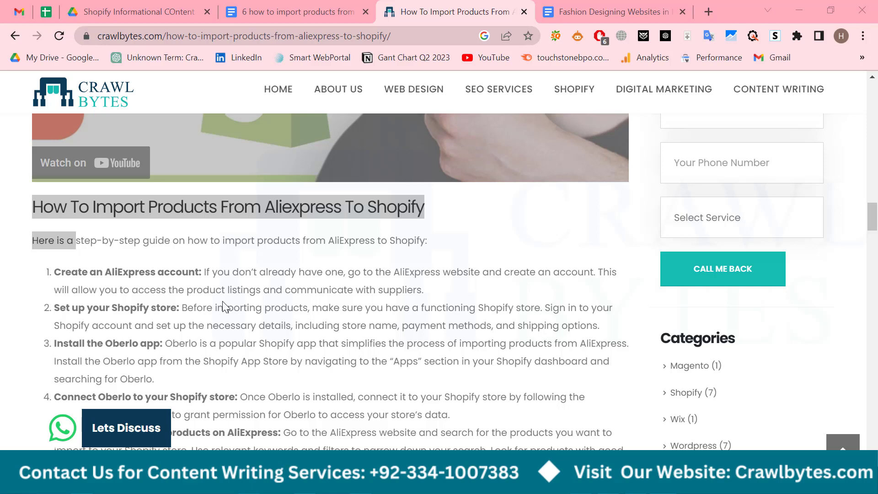
Clear the text highlight and look over the embedded YouTube video above the step-by-step guide
left_click(134, 219)
scroll(134, 218, "up", 4)
scroll(134, 218, "up", 7)
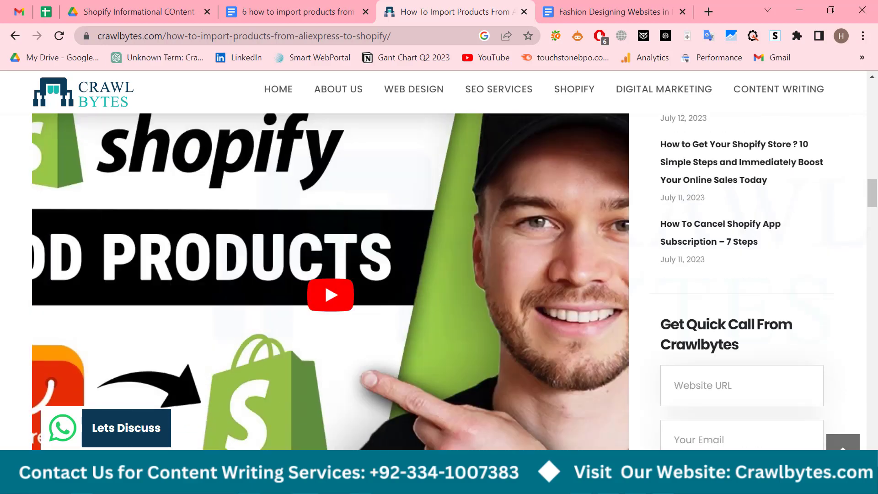
scroll(105, 235, "down", 3)
scroll(105, 238, "down", 3)
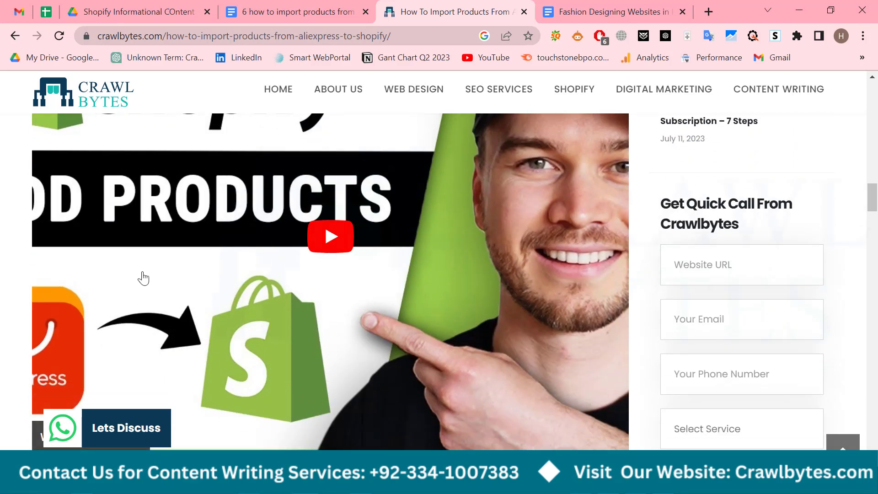
Look over the published article's step-by-step guide on importing products from AliExpress to Shopify, including the Oberlo section above the video
scroll(114, 261, "down", 3)
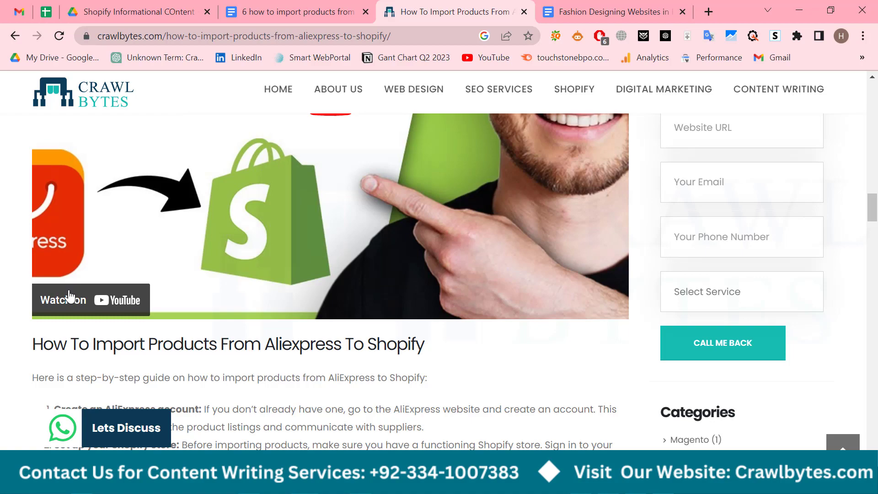
scroll(71, 292, "down", 4)
scroll(72, 306, "down", 3)
scroll(138, 270, "up", 14)
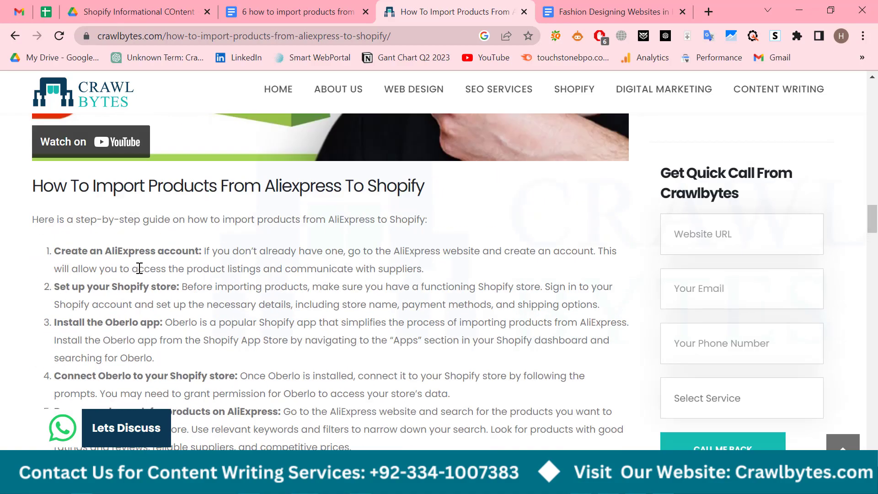
scroll(136, 279, "up", 4)
scroll(135, 276, "down", 8)
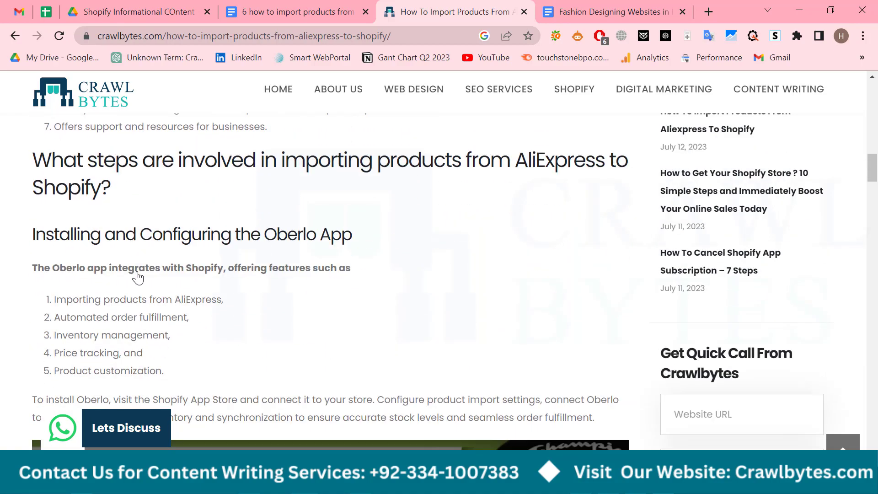
scroll(212, 295, "down", 14)
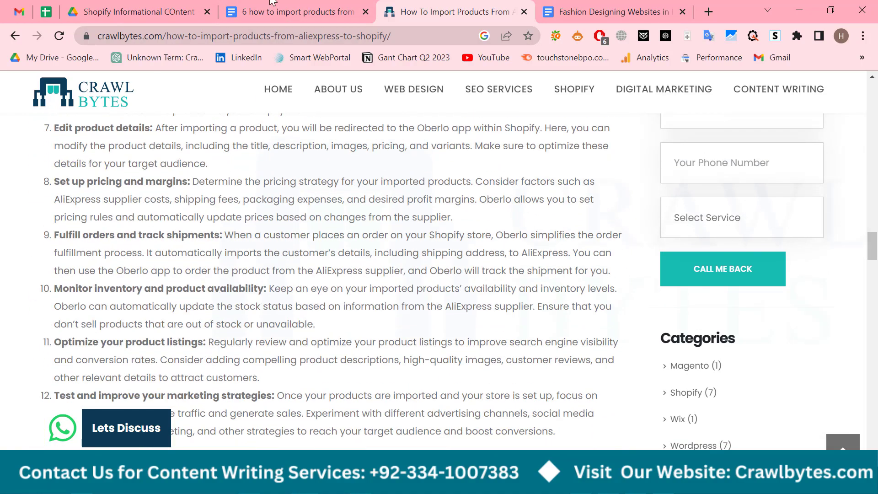
Close the published Crawlbytes article on importing products from AliExpress to Shopify
left_click(567, 11)
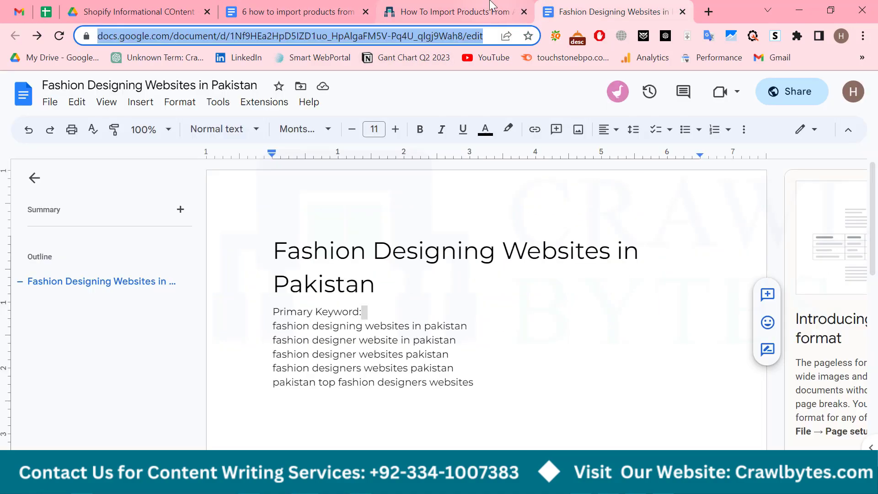
mouse_move(490, 5)
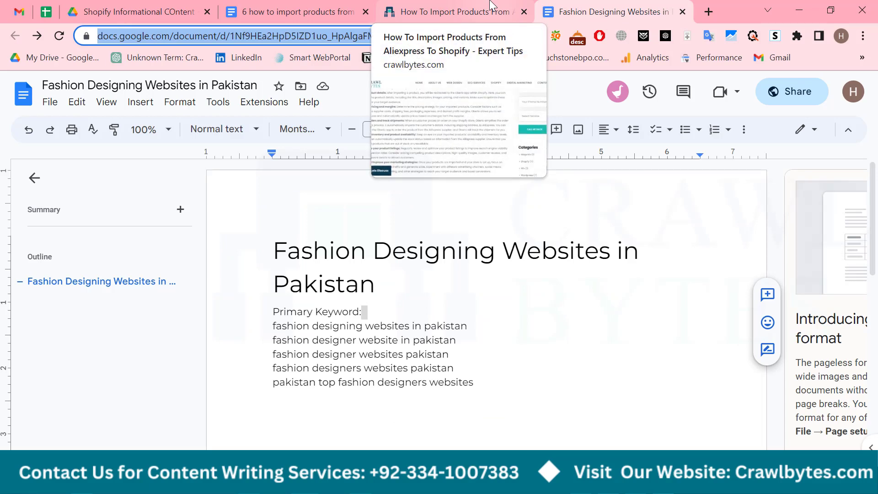
left_click(490, 5)
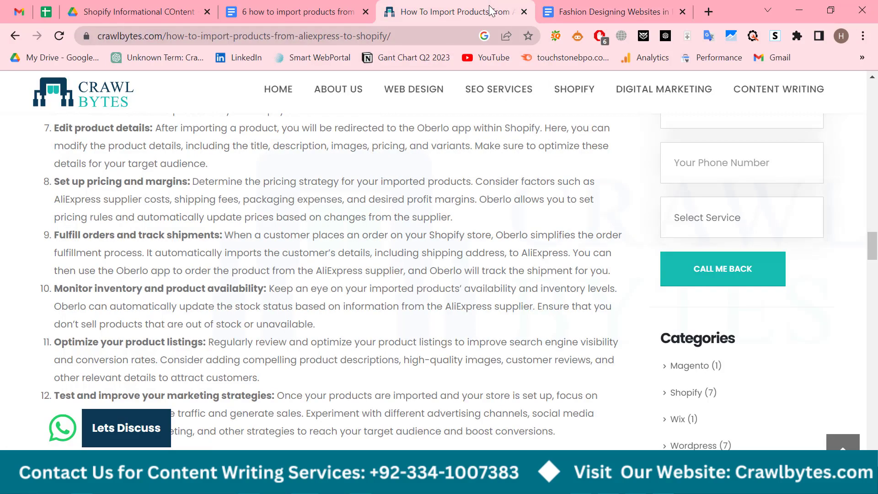
left_click(524, 12)
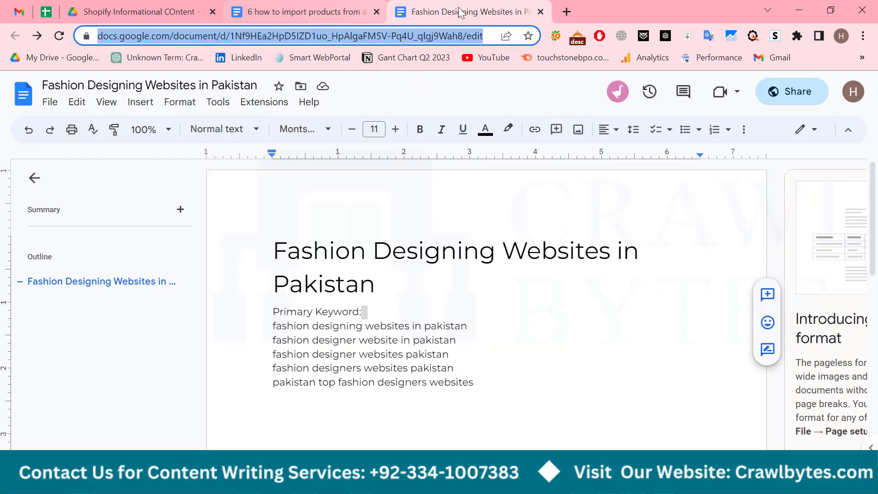
Open crawlbytes.com in a new tab, and view its Shopify Migration Services page in a separate tab
left_click(564, 13)
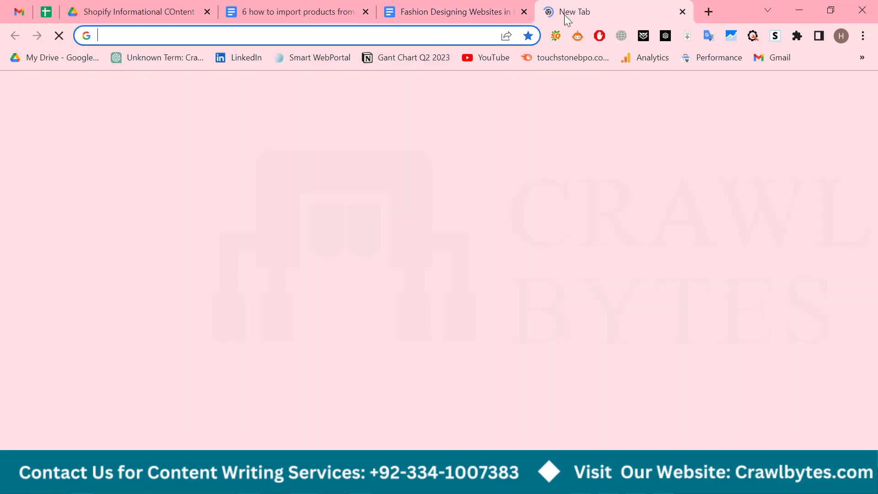
type("crawlbytes.com")
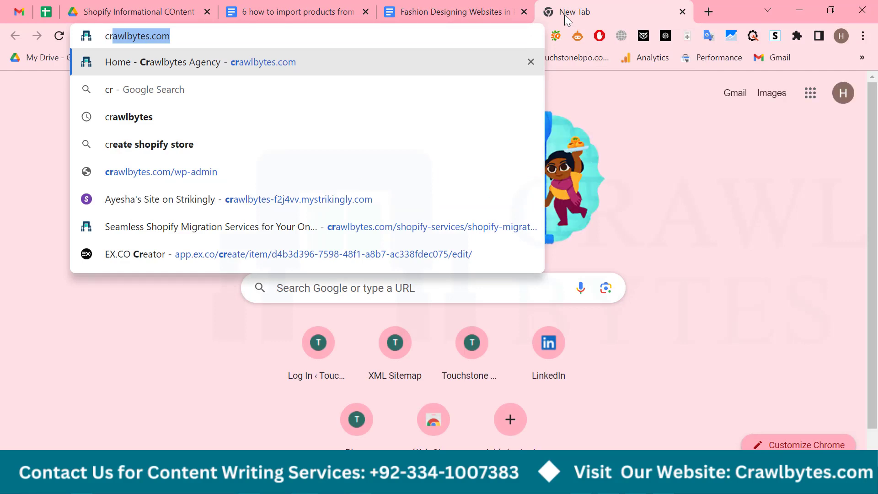
key("Return")
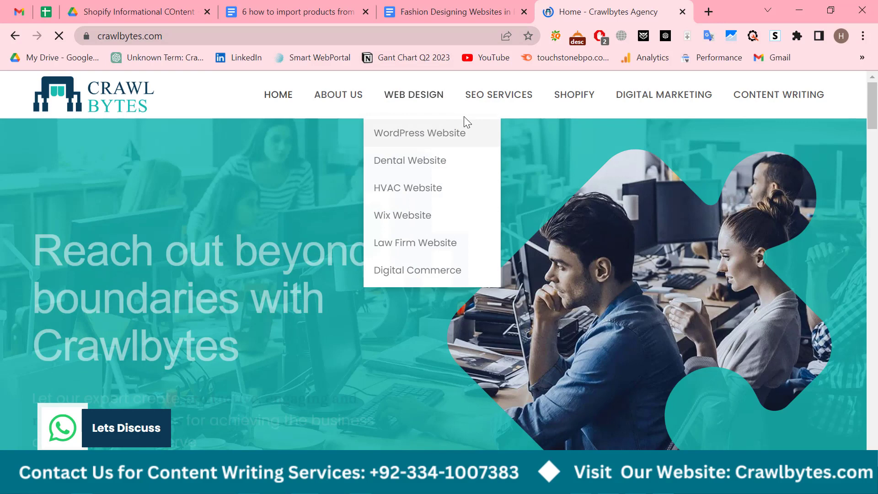
mouse_move(575, 98)
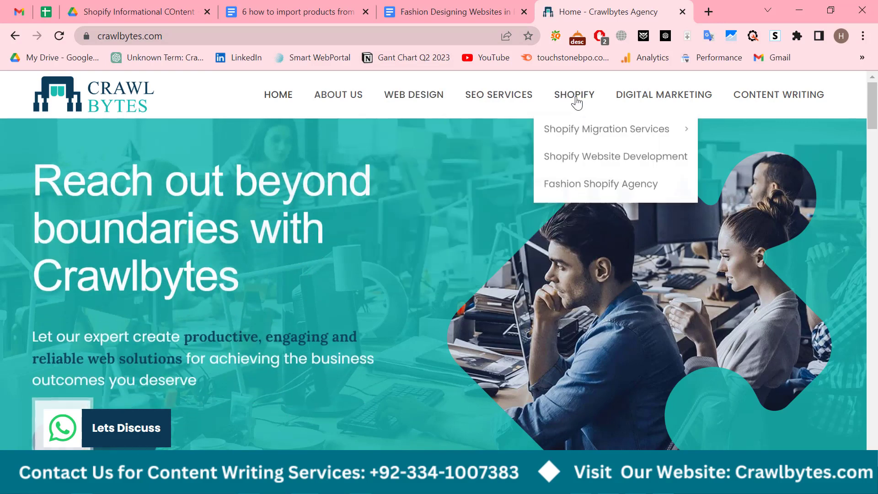
right_click(571, 134)
left_click(594, 139)
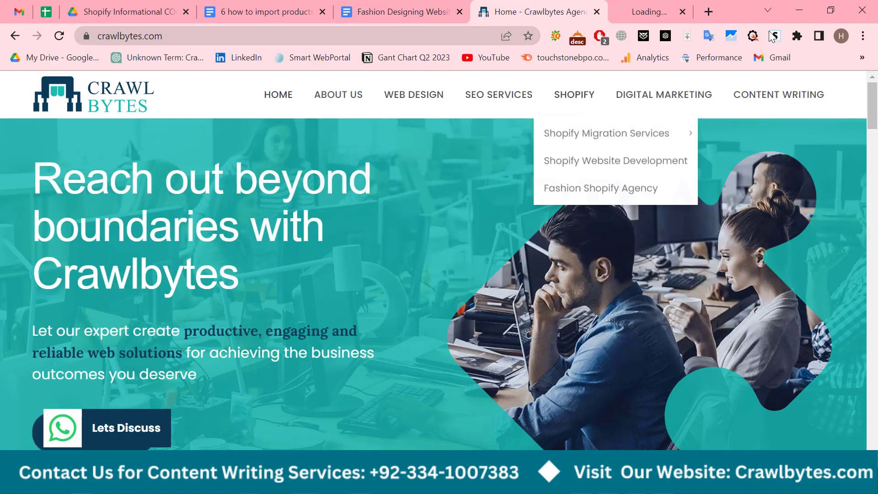
left_click(612, 10)
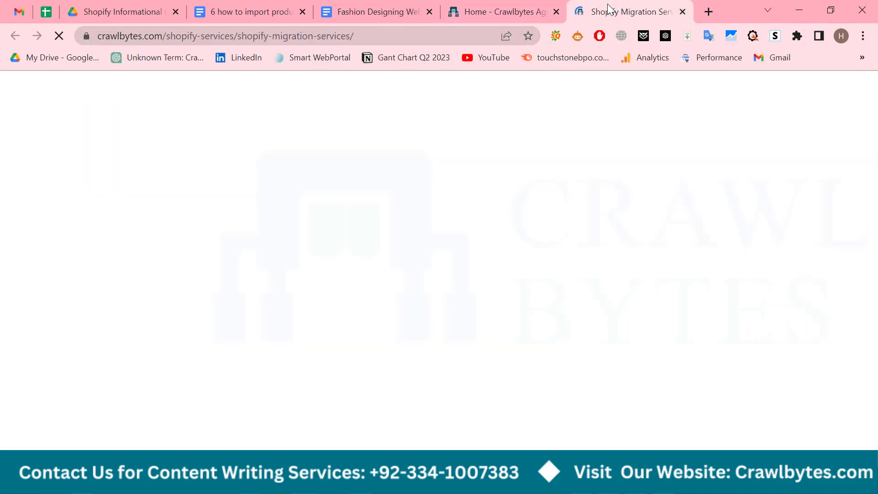
Look over the Shopify Migration Services page, from the migration service cards to the Shopify benefits text
scroll(569, 219, "down", 5)
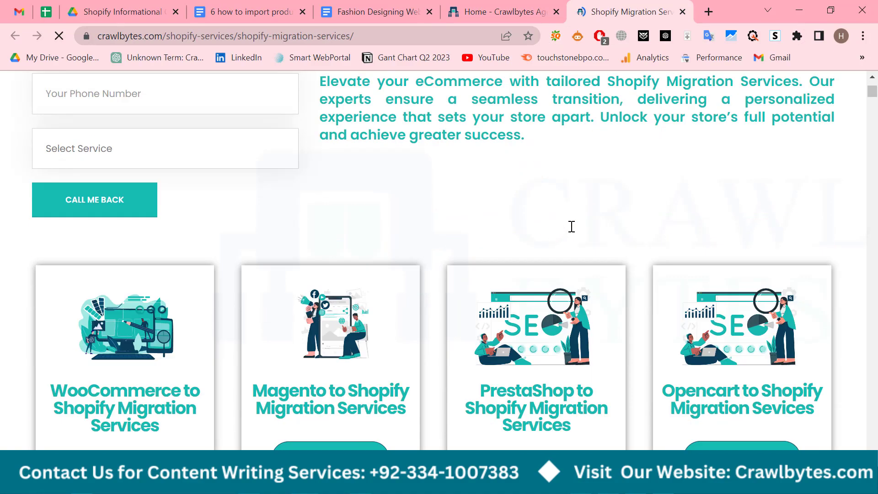
scroll(571, 229, "down", 18)
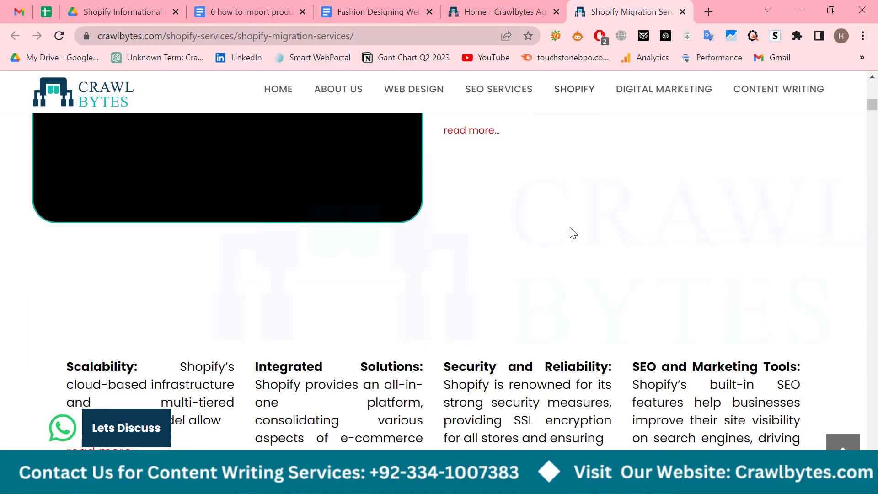
scroll(572, 232, "down", 10)
scroll(571, 229, "up", 4)
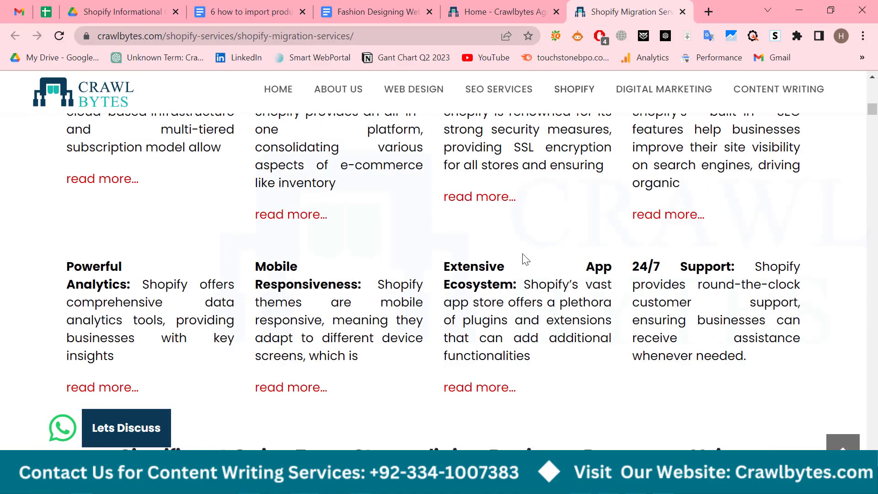
Count the words of the entire migration services page with Word Counter Plus, and close both Crawlbytes pages
key("ctrl+a")
right_click(502, 284)
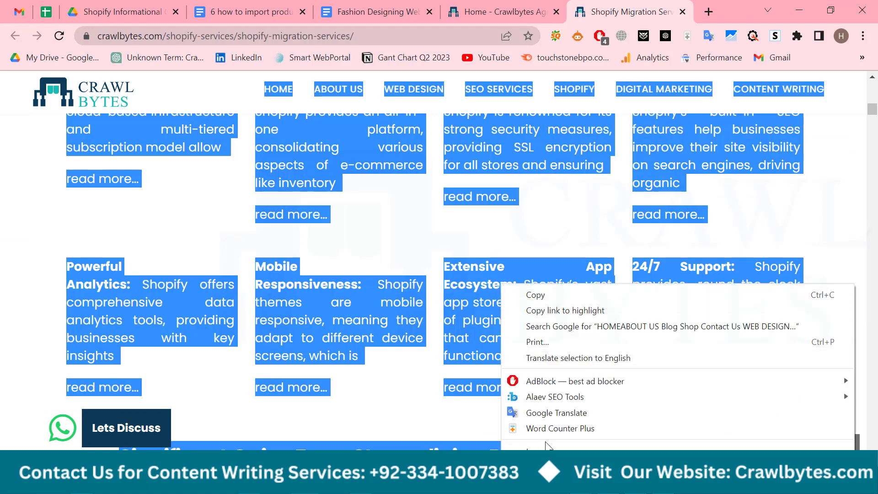
left_click(549, 428)
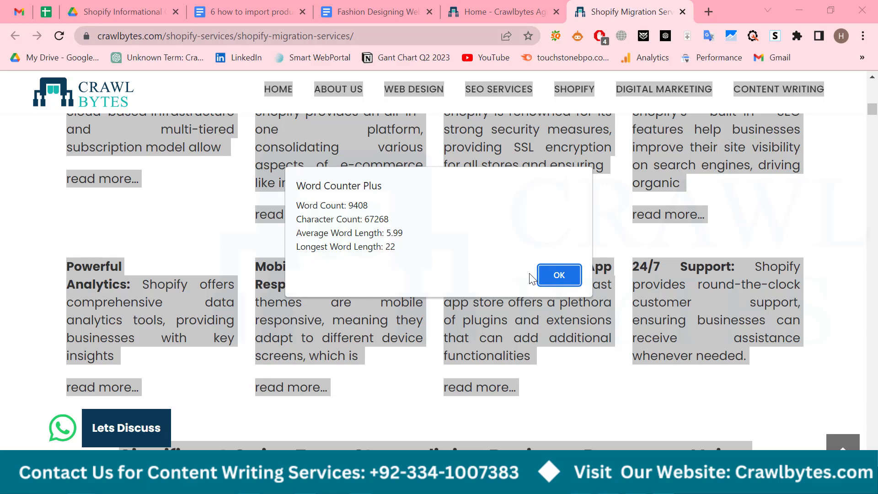
left_click(544, 275)
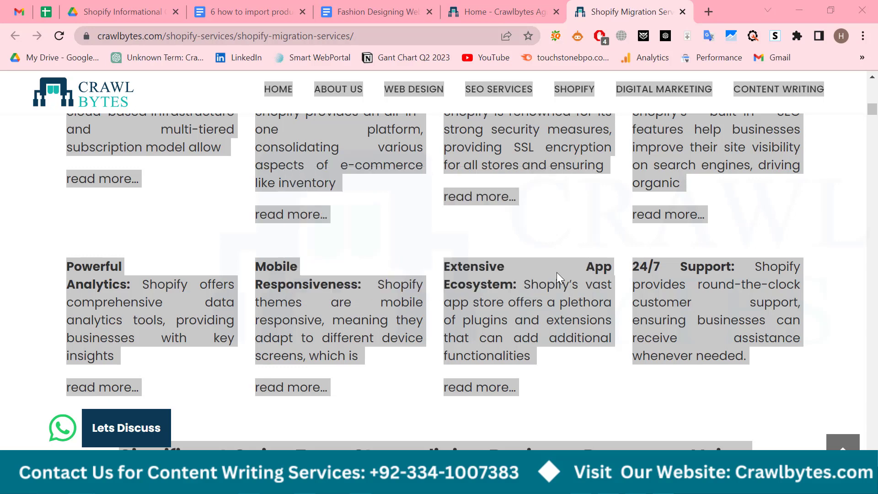
left_click(16, 239)
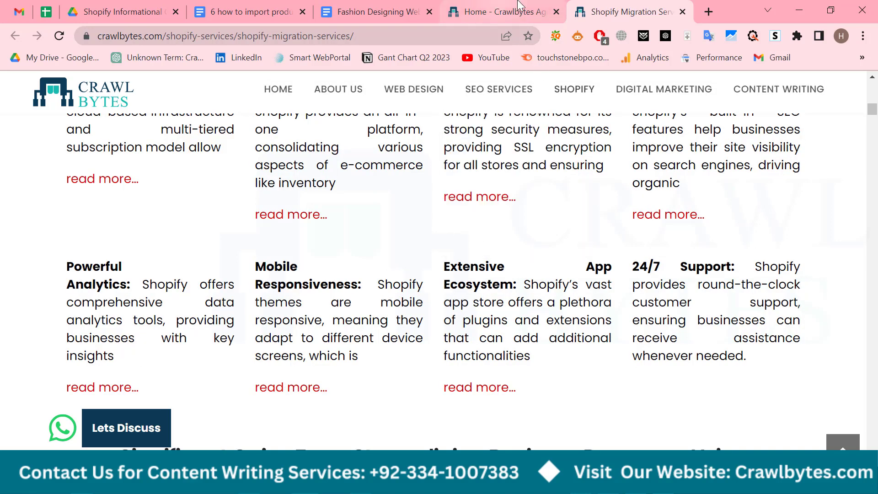
left_click(556, 12)
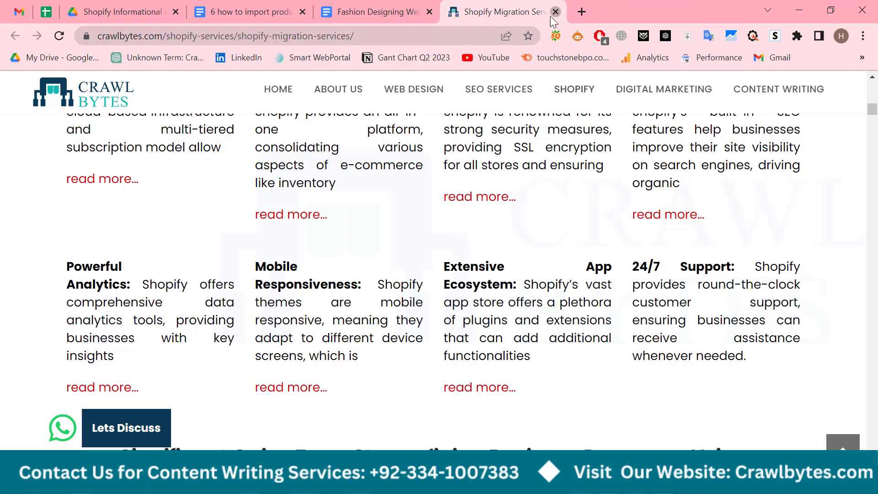
left_click(556, 11)
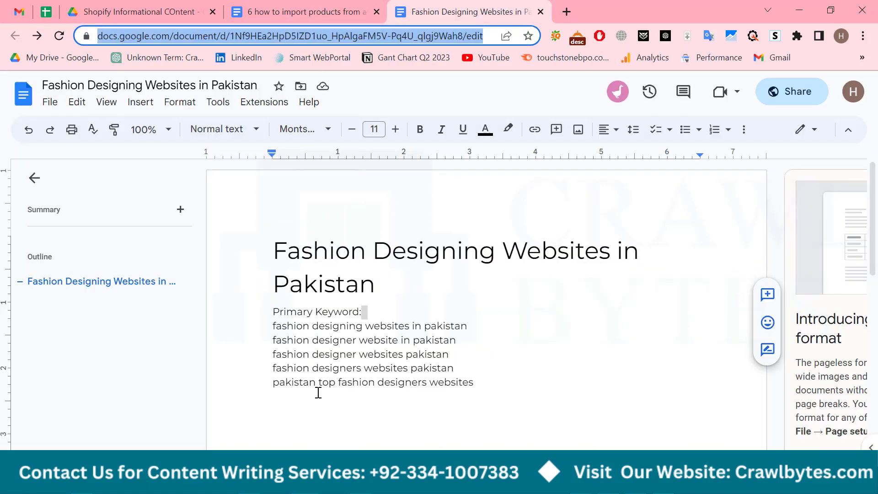
Copy the main heading "How To Import Products From Aliexpress To Shopify With 10 Expert Tips" from the earlier article's document
left_click(280, 5)
scroll(304, 306, "up", 15)
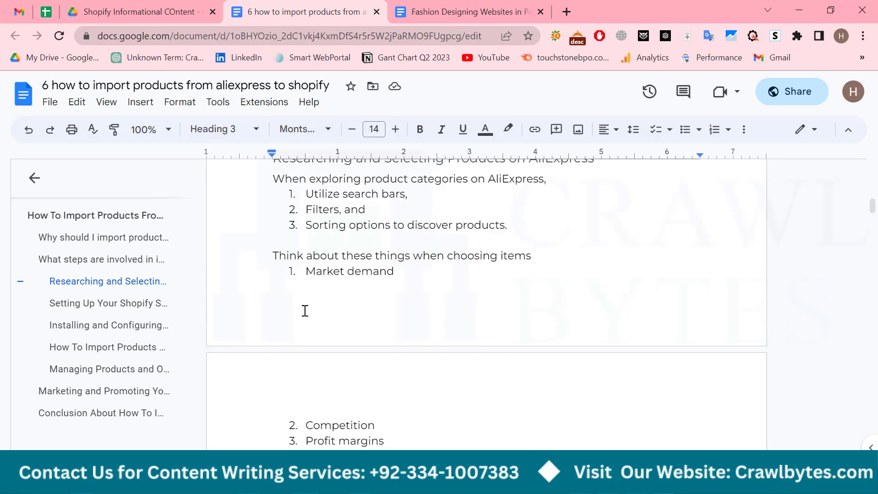
scroll(305, 311, "up", 2)
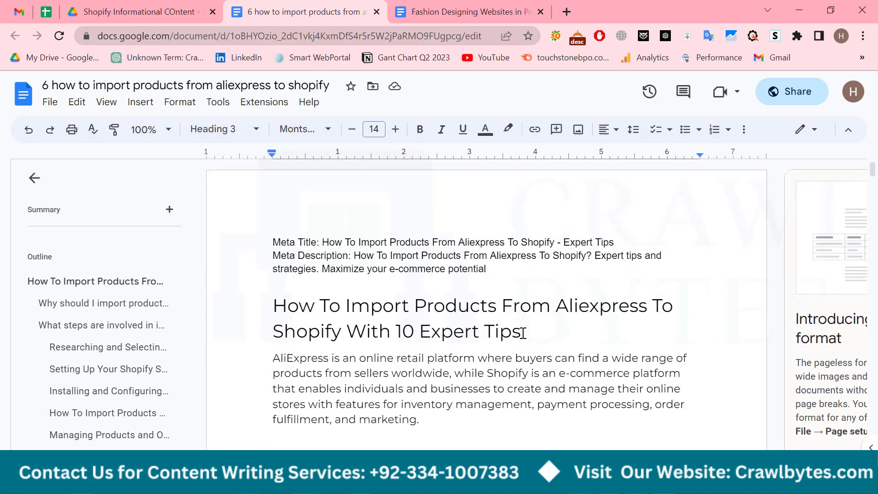
left_click_drag(527, 329, 274, 306)
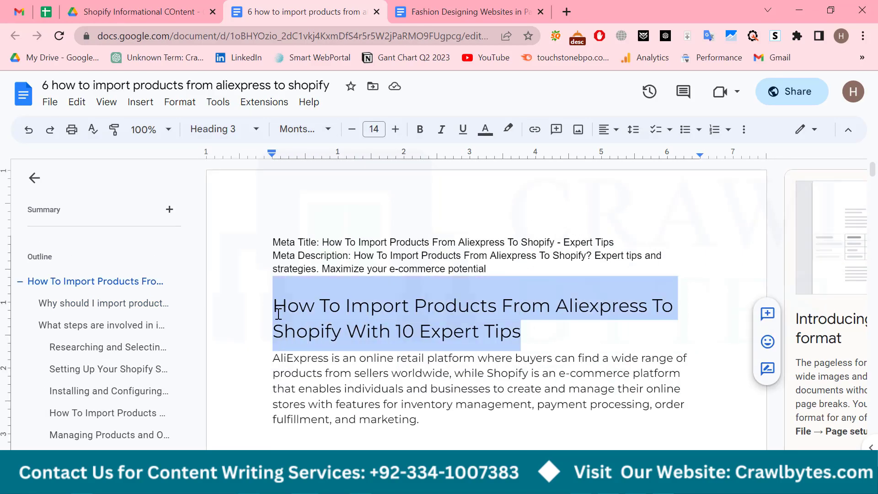
right_click(276, 307)
left_click(329, 163)
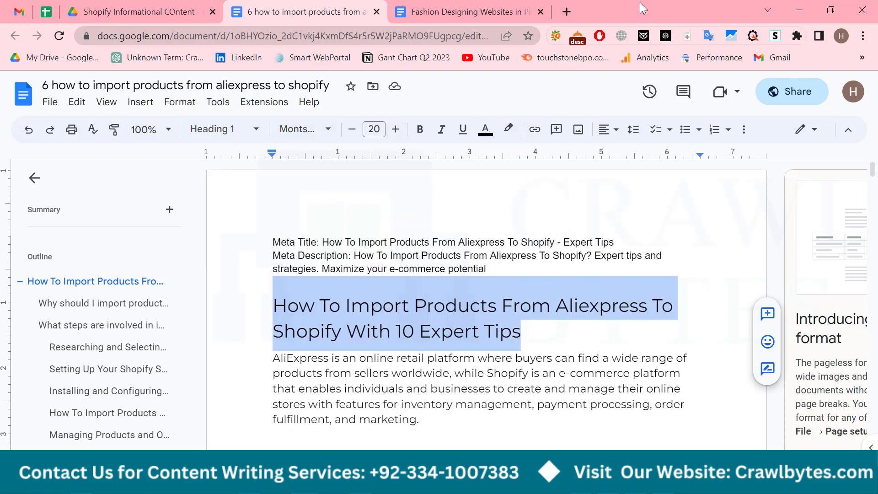
Search Google for the copied heading in a new tab, examine where the Crawlbytes article ranks, and close the results
left_click(567, 11)
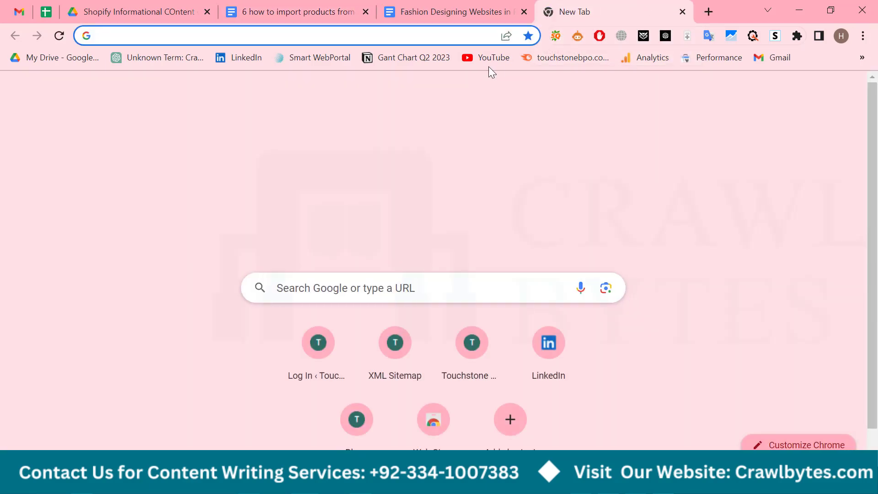
key("ctrl+v")
key("Return")
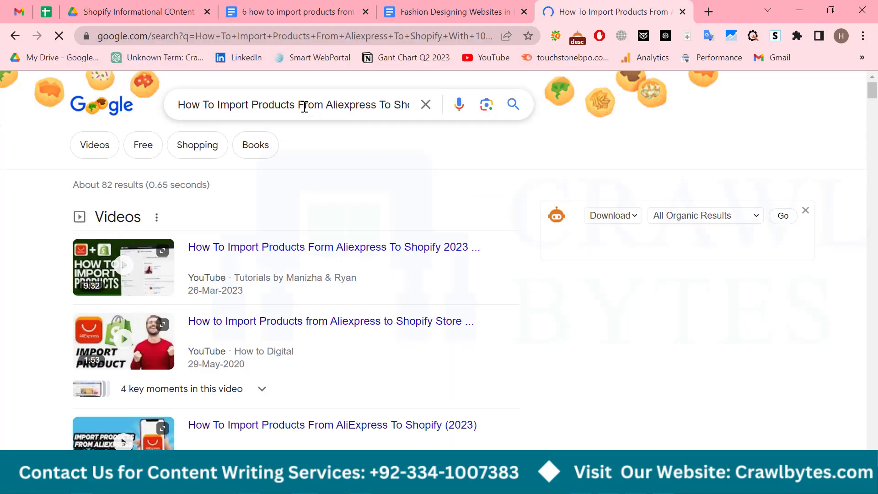
scroll(304, 259, "down", 9)
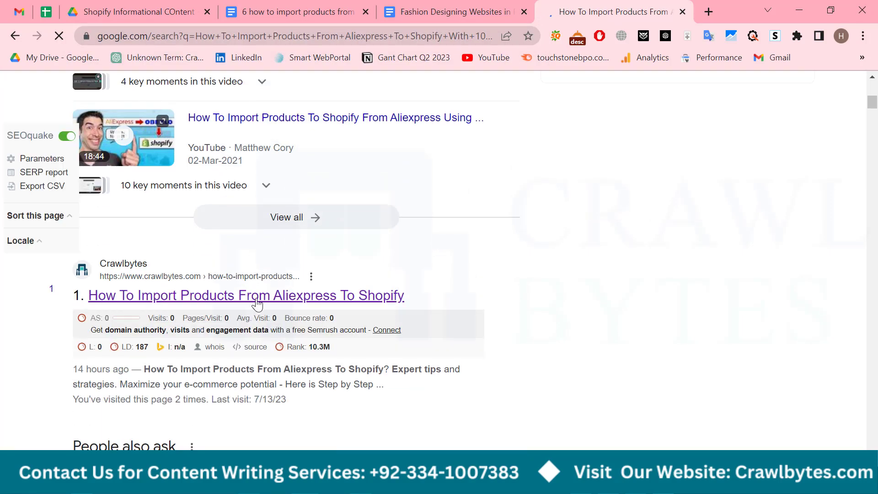
scroll(330, 171, "up", 9)
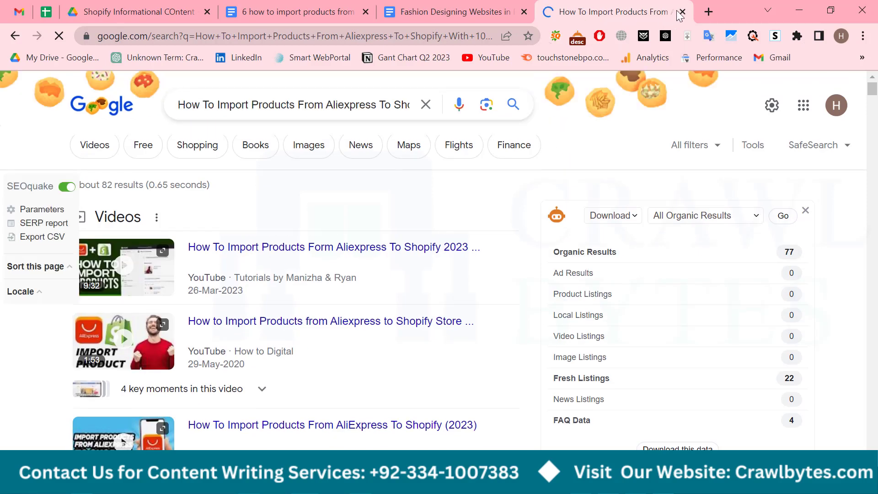
left_click(682, 11)
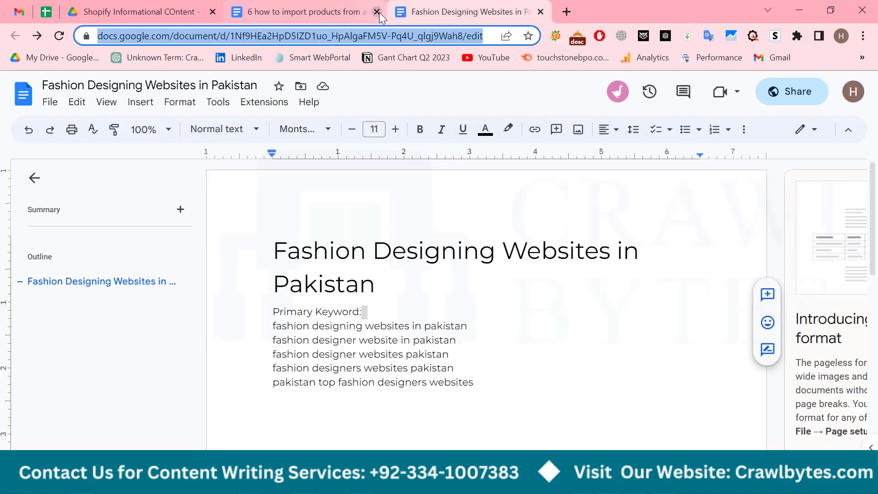
Close the document "6 how to import products from aliexpress to shopify" and switch to the browser window with ChatGPT
left_click(383, 14)
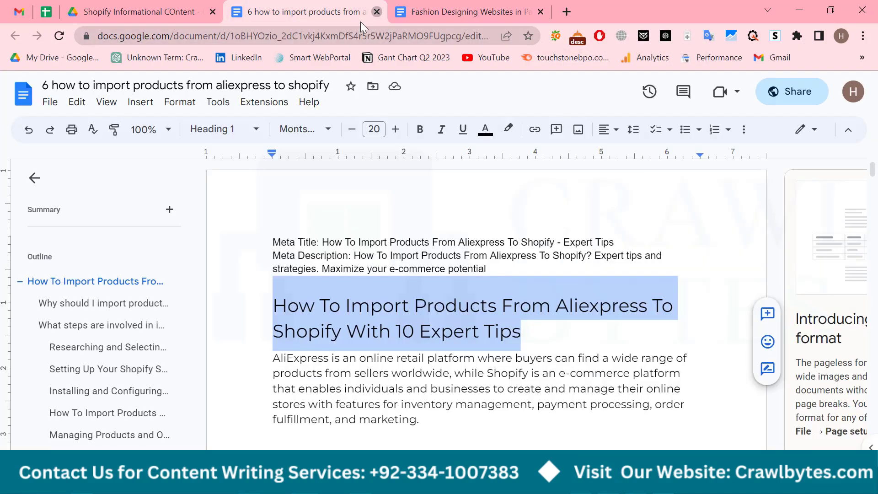
left_click(377, 12)
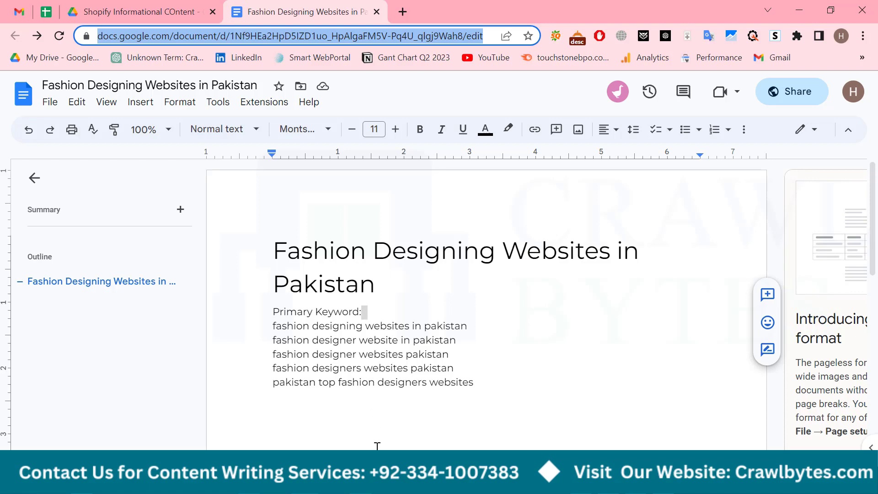
mouse_move(361, 485)
left_click(361, 411)
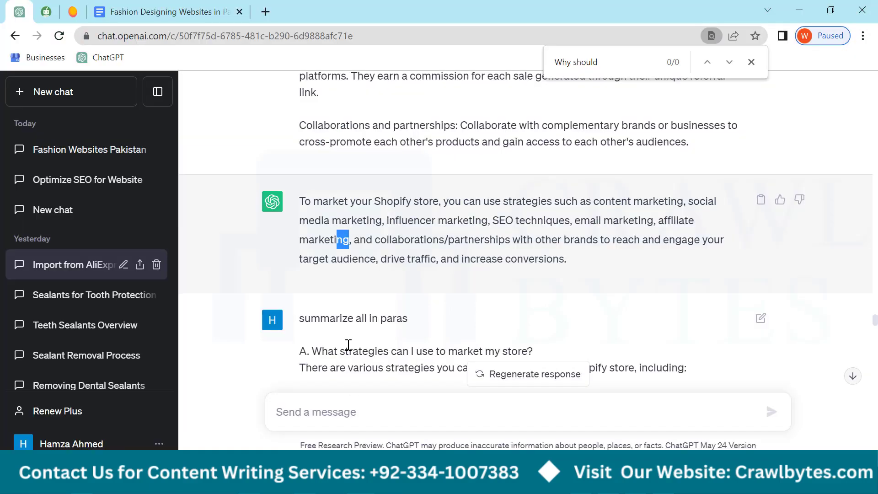
Start a new ChatGPT conversation and pin the browser tab of the document "Fashion Designing Websites in Pakistan"
left_click(61, 91)
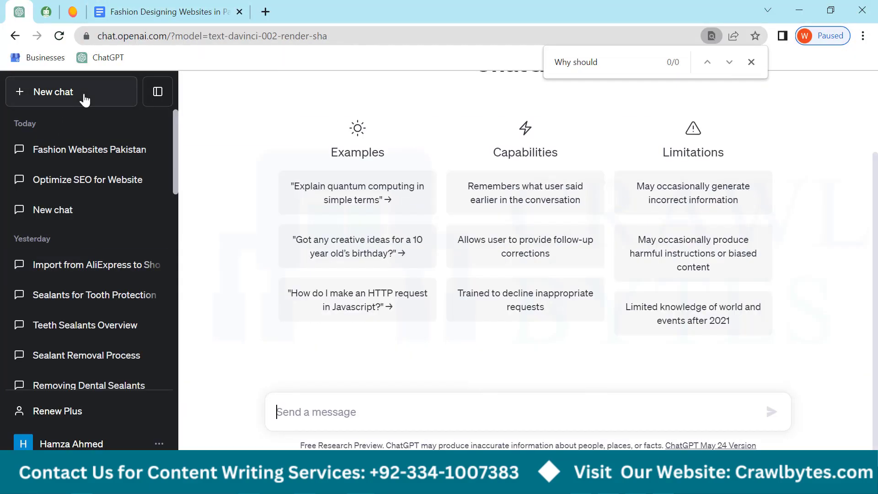
left_click(276, 412)
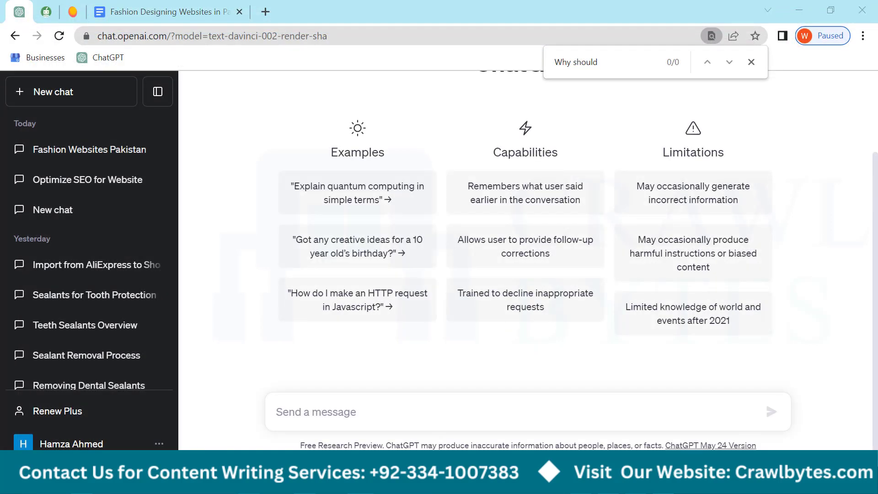
left_click(155, 11)
right_click(156, 11)
left_click(176, 118)
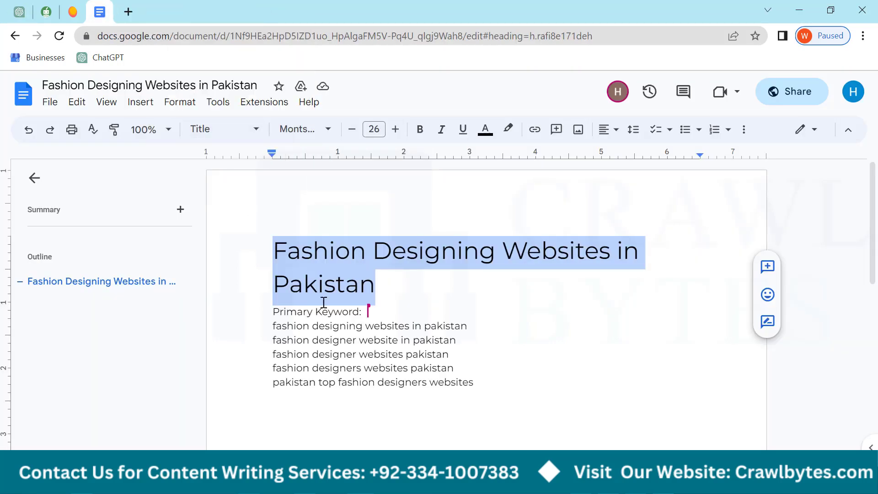
Select the document's title, close the duplicate copy of the document in the other browser window, and return to the pinned one
left_click(383, 288)
left_click(233, 248)
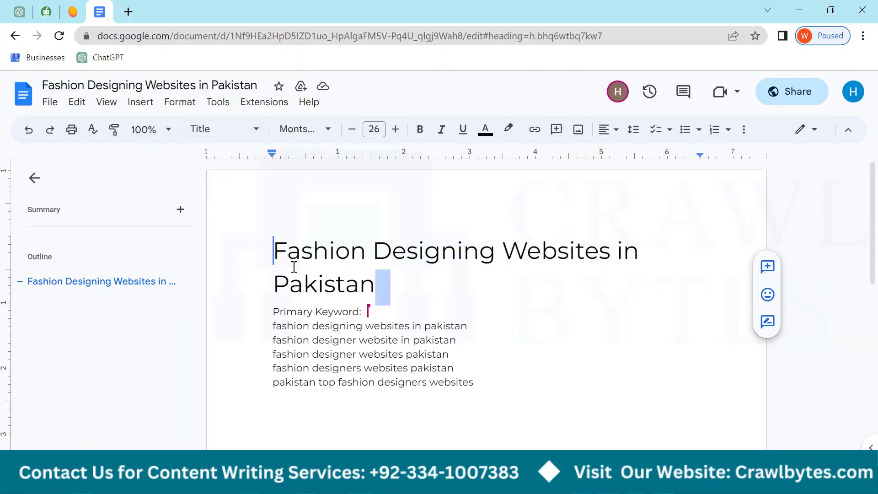
left_click_drag(294, 267, 295, 267)
key("ctrl+z")
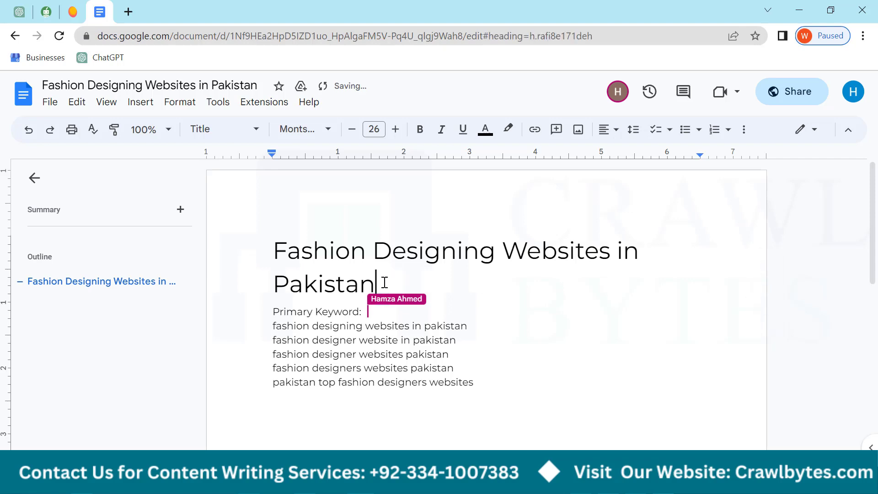
left_click_drag(383, 280, 253, 248)
key("alt+Tab")
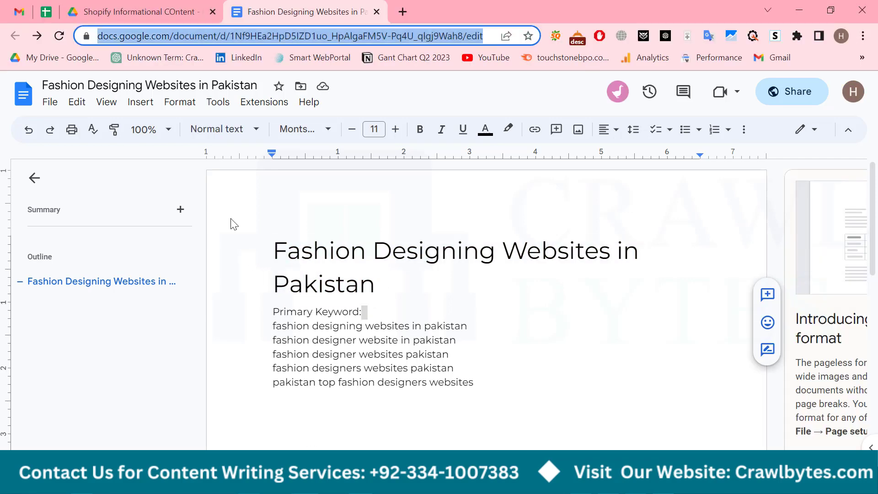
left_click(377, 12)
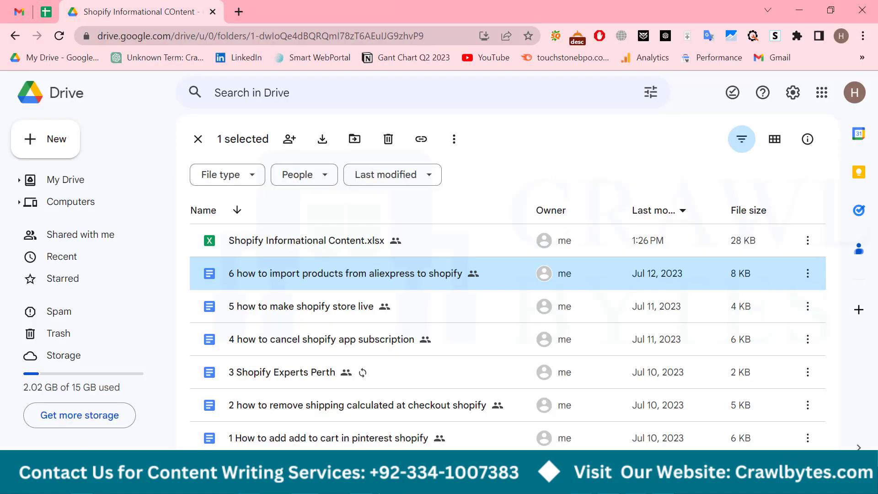
key("alt+Tab")
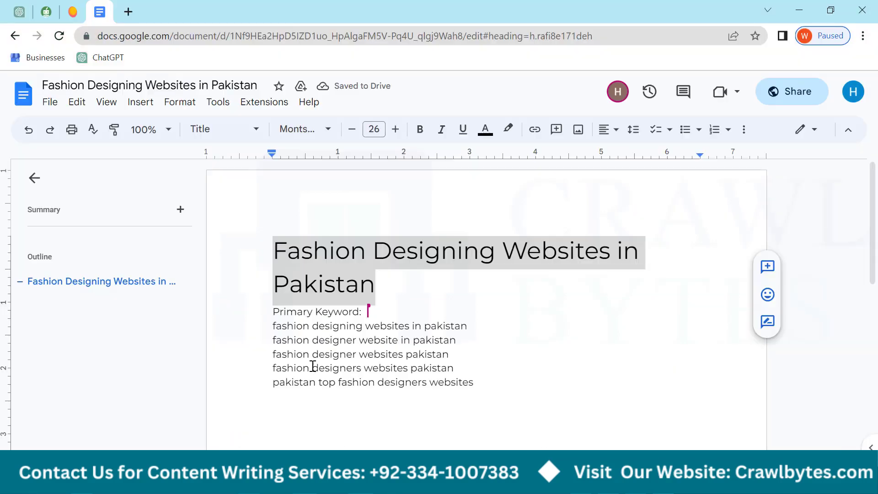
Copy the title "Fashion Designing Websites in Pakistan" and paste it into the new ChatGPT conversation's message box
key("ctrl+c")
left_click(18, 12)
left_click(374, 411)
key("ctrl+v")
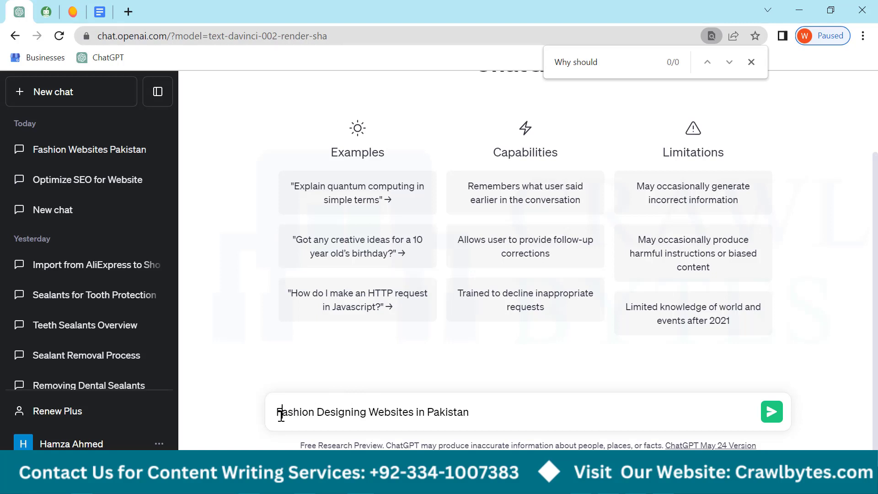
Complete and send the prompt "Create content outline for Fashion Designing Websites in Pakistan. headings should be questions"
type("Create ")
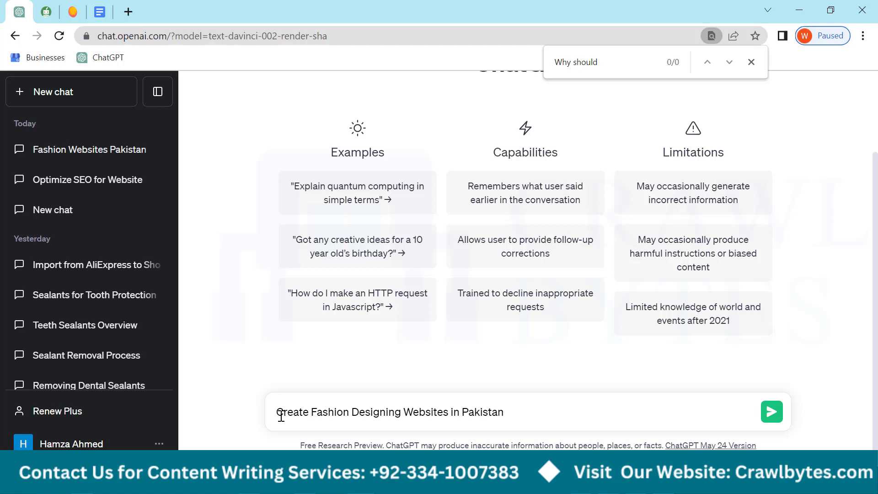
type("content ")
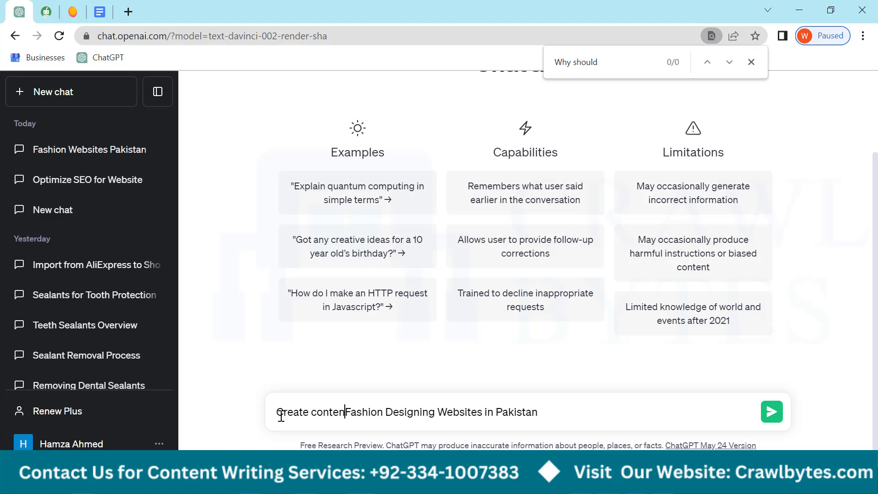
type("outline ")
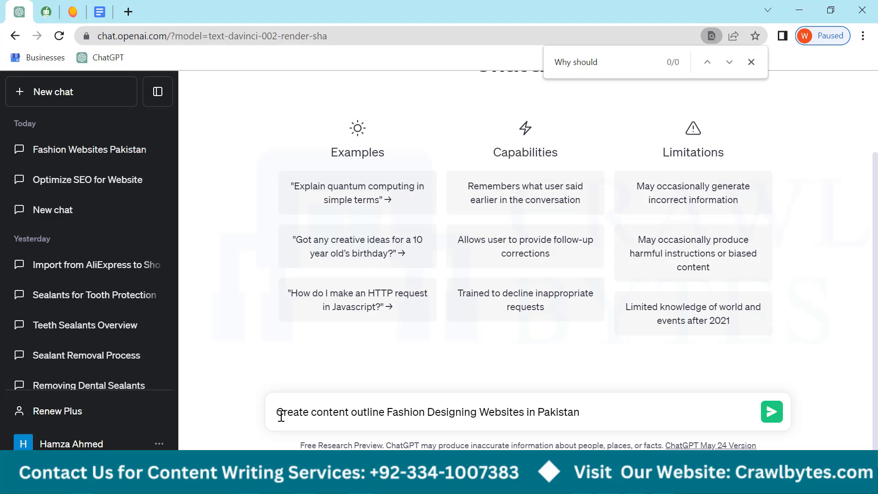
type("for")
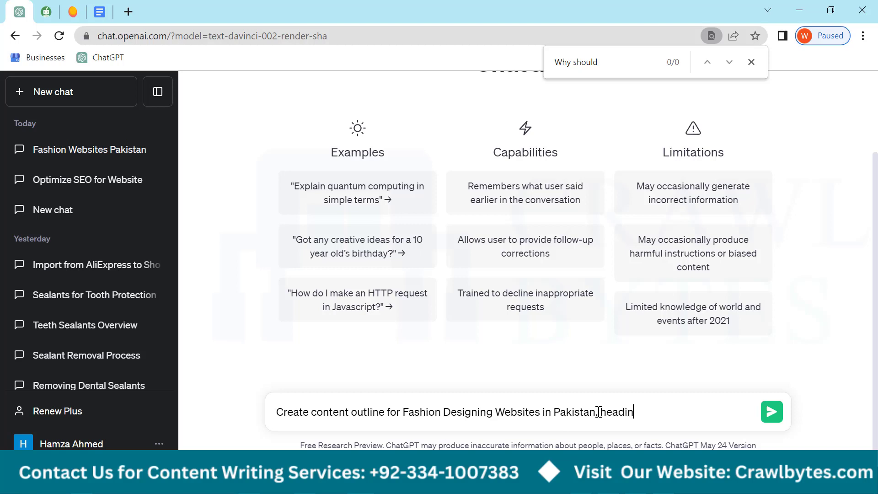
type("gs should be que")
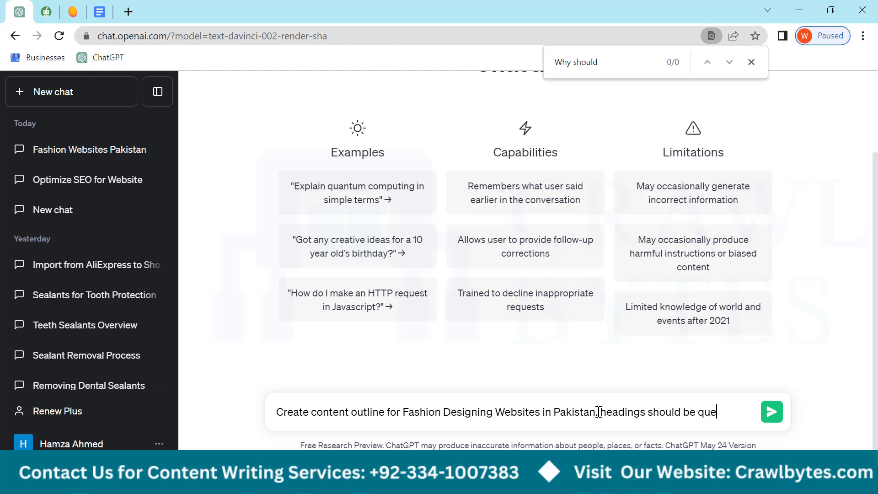
type("ona")
key("Return")
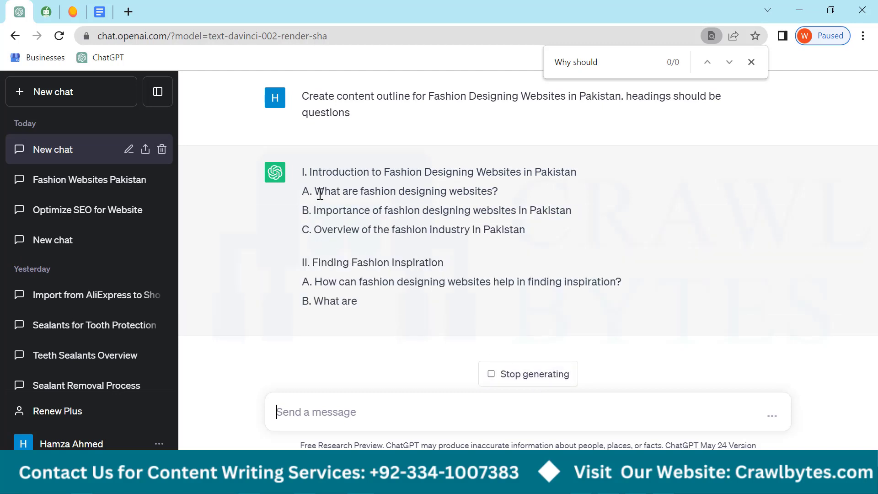
Examine the generated outline's introduction heading and its subheadings A to C
left_click_drag(312, 154, 325, 148)
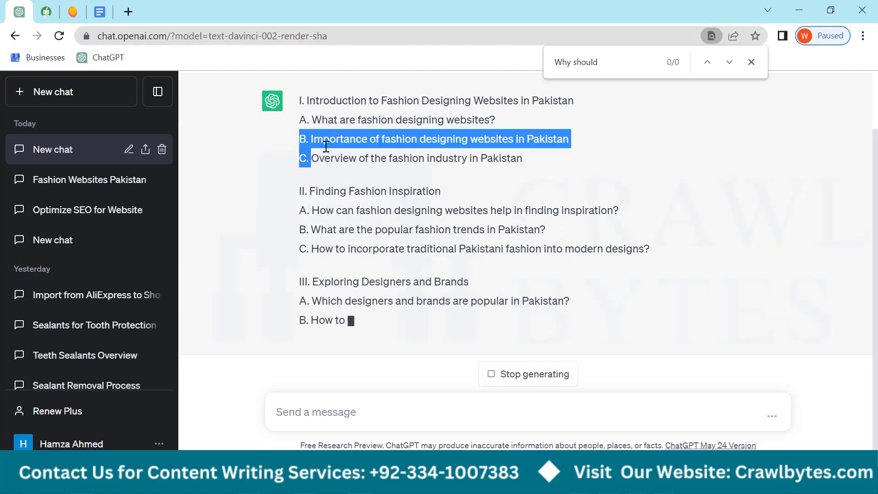
left_click(327, 158)
scroll(333, 200, "up", 2)
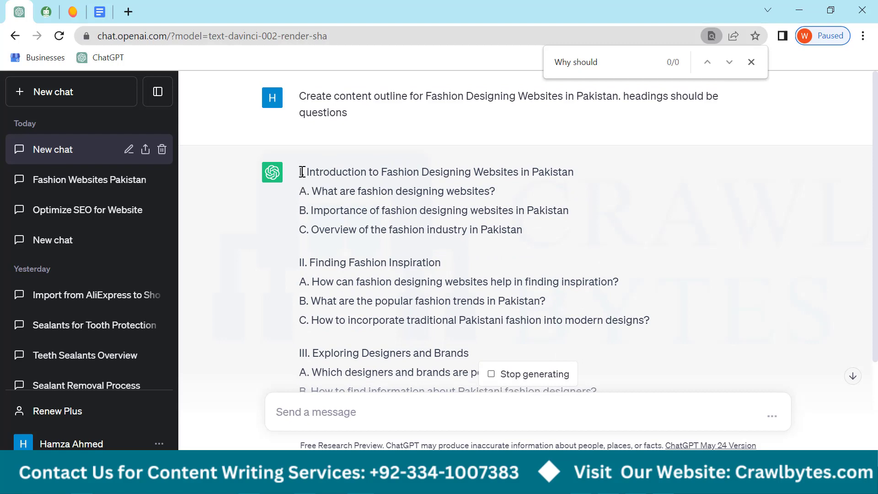
left_click_drag(299, 173, 586, 174)
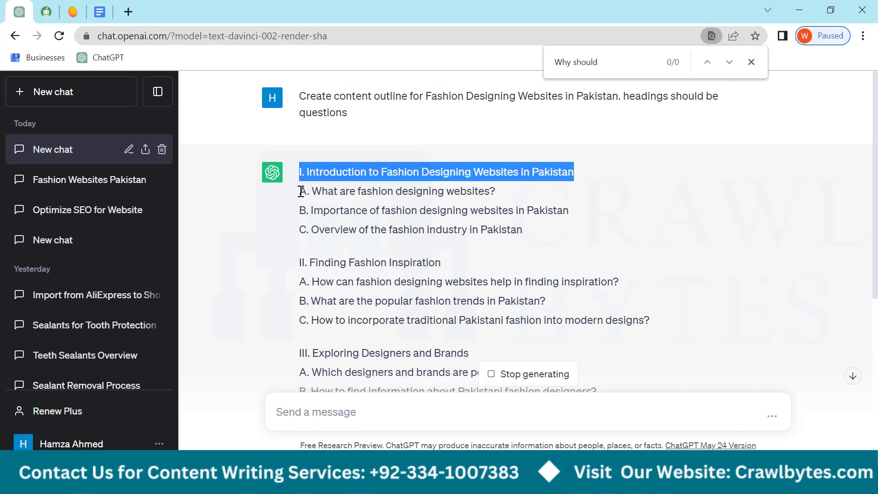
left_click_drag(300, 191, 577, 239)
left_click(557, 239)
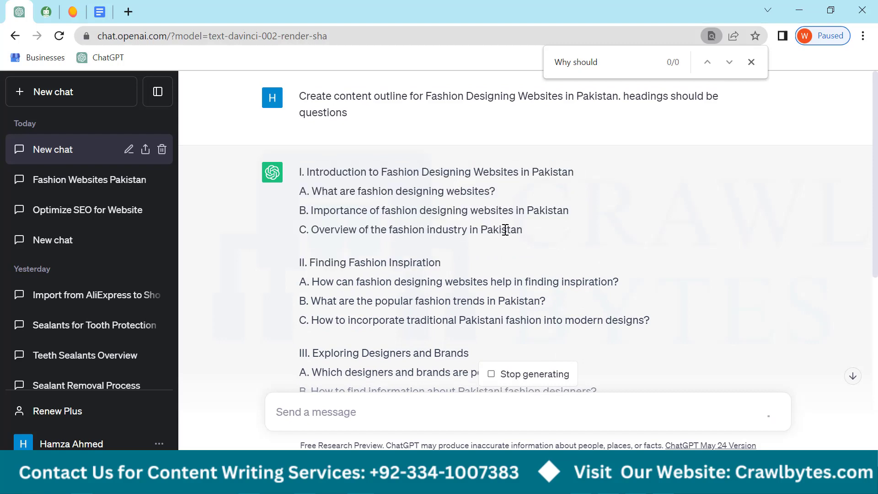
left_click_drag(300, 192, 520, 231)
left_click(316, 204)
left_click_drag(303, 193, 523, 229)
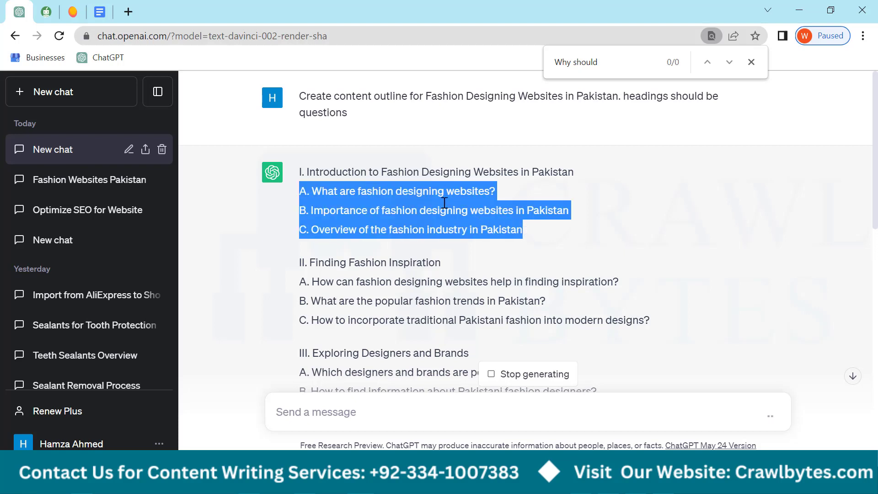
triple_click(339, 172)
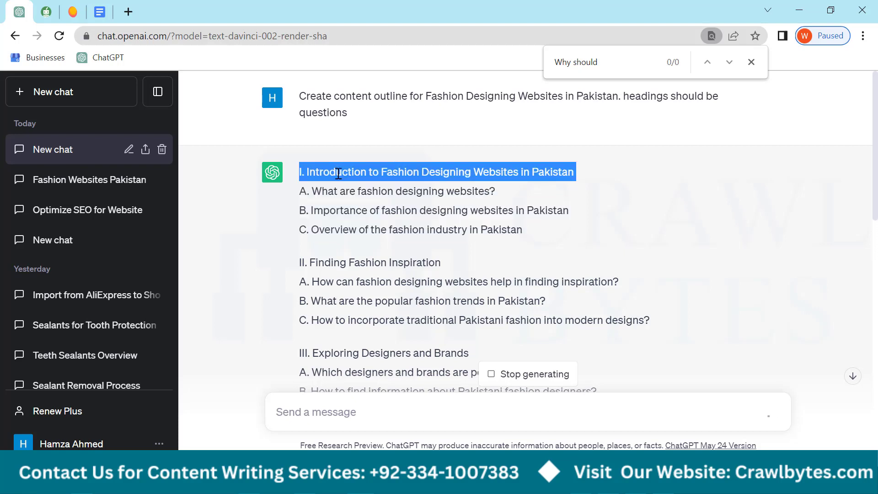
Examine outline sections II to IV with their subheadings and compare them with the topic in the prompt
scroll(339, 173, "down", 1)
left_click_drag(300, 193, 446, 197)
left_click_drag(300, 213, 656, 247)
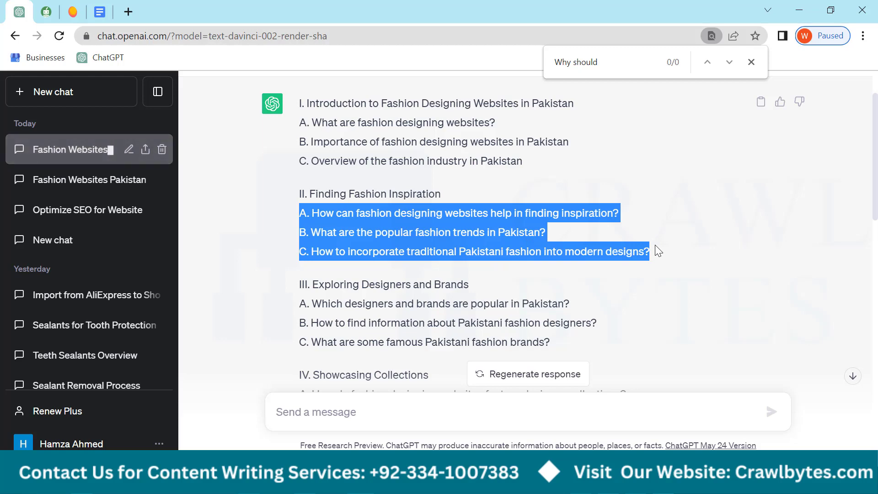
scroll(453, 302, "down", 3)
left_click_drag(299, 147, 469, 147)
left_click_drag(300, 166, 561, 207)
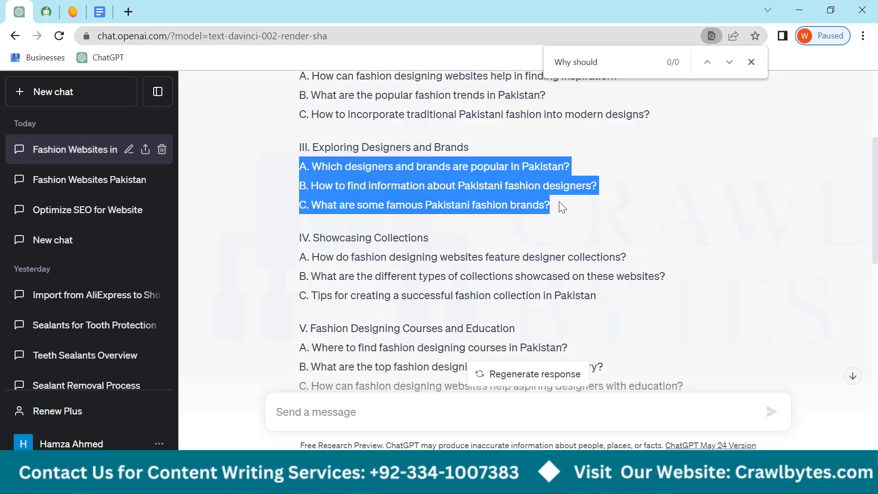
scroll(293, 274, "down", 1)
left_click_drag(300, 170, 443, 172)
left_click_drag(300, 188, 600, 230)
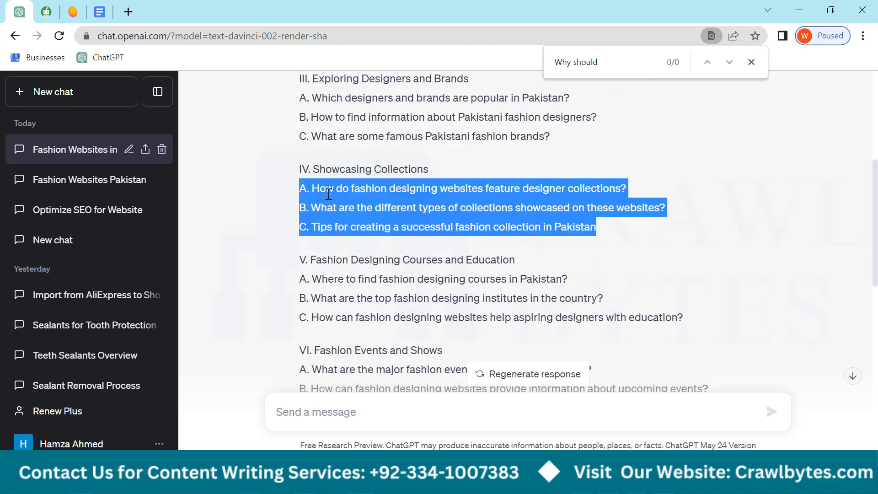
scroll(347, 230, "up", 5)
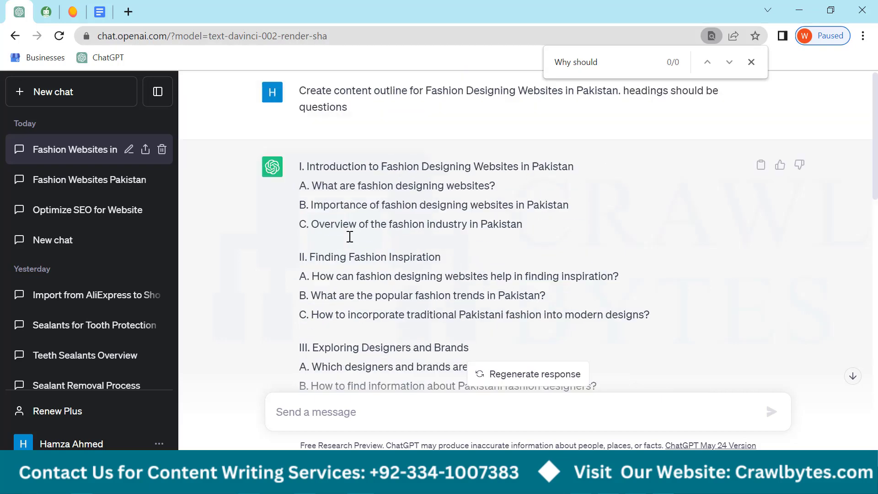
left_click_drag(426, 96, 618, 96)
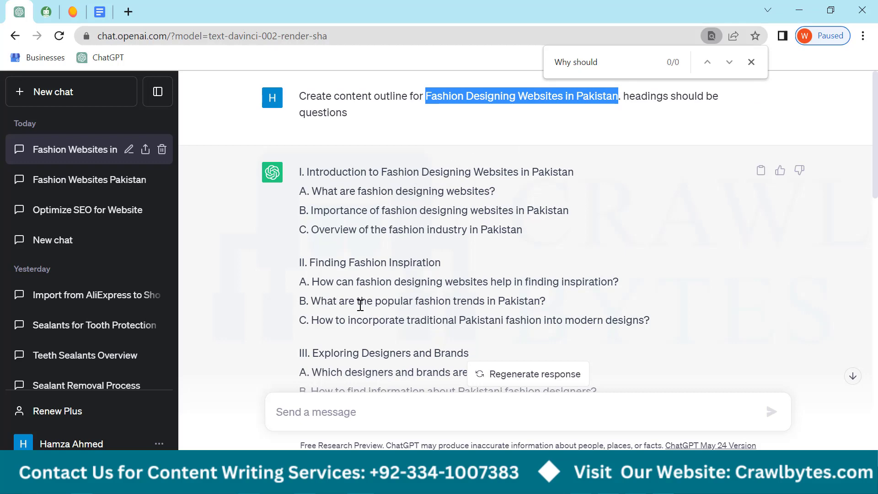
Copy the complete generated outline through its Conclusion section and paste it into the ChatGPT message box
scroll(365, 251, "down", 15)
left_click_drag(299, 176, 653, 300)
scroll(439, 255, "down", 2)
key("ctrl+c")
left_click(418, 403)
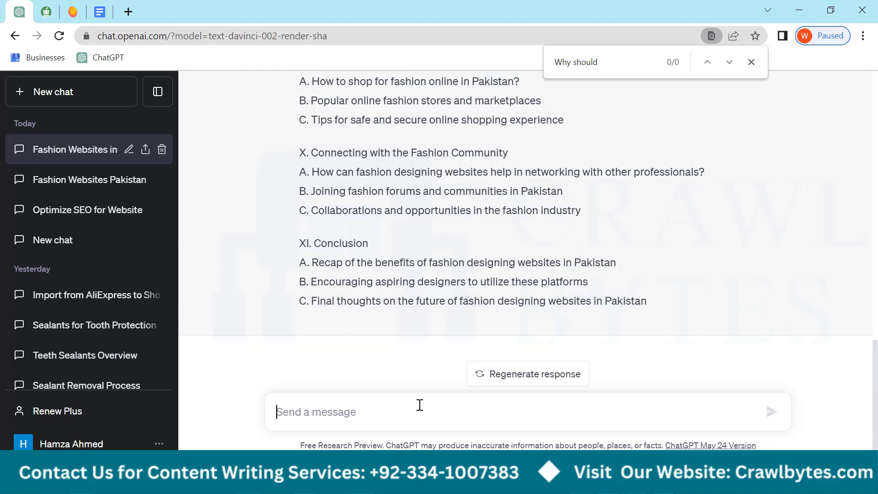
key("ctrl+v")
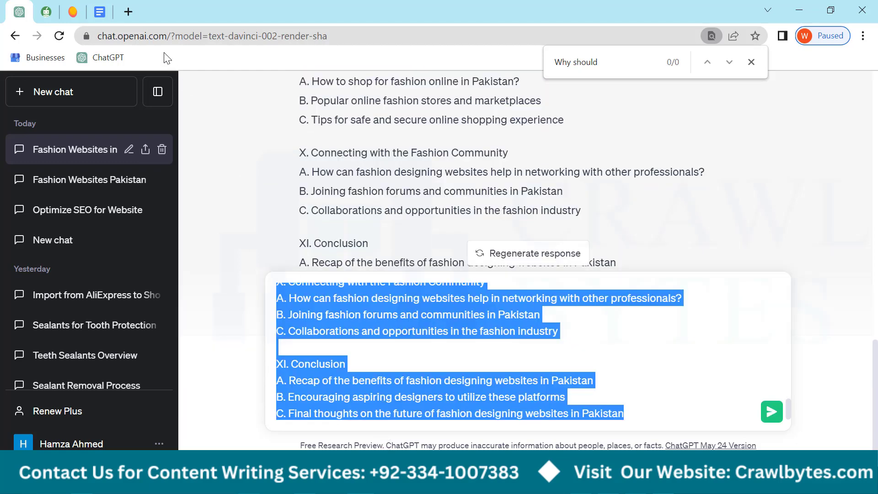
Format the five primary keywords in the "Fashion Designing Websites in Pakistan" document as a bulleted list
left_click(108, 10)
left_click_drag(474, 382, 273, 326)
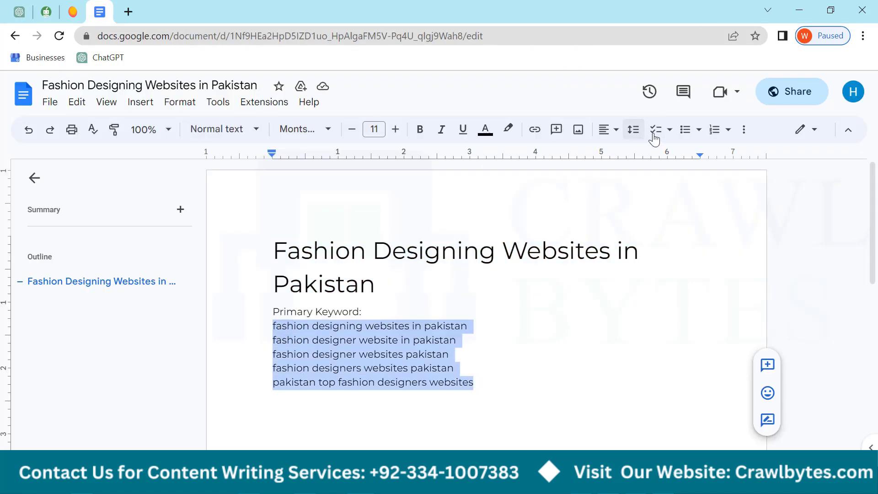
left_click(685, 130)
left_click(537, 369)
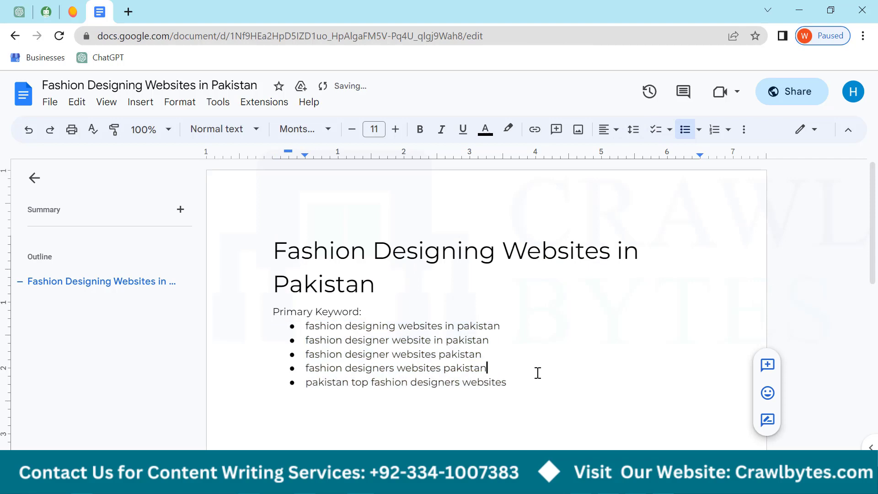
Add an unbulleted line below the keyword list and paste the ChatGPT outline there
key("Return")
key("Return")
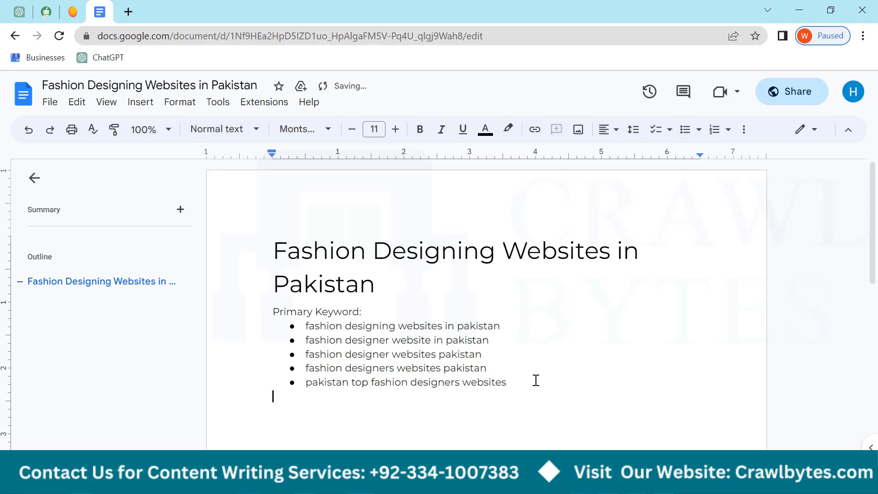
key("ctrl+v")
Remove the numeral "I." from the heading "Introduction to Fashion Designing Websites in Pakistan" in the pasted outline
scroll(505, 372, "up", 20)
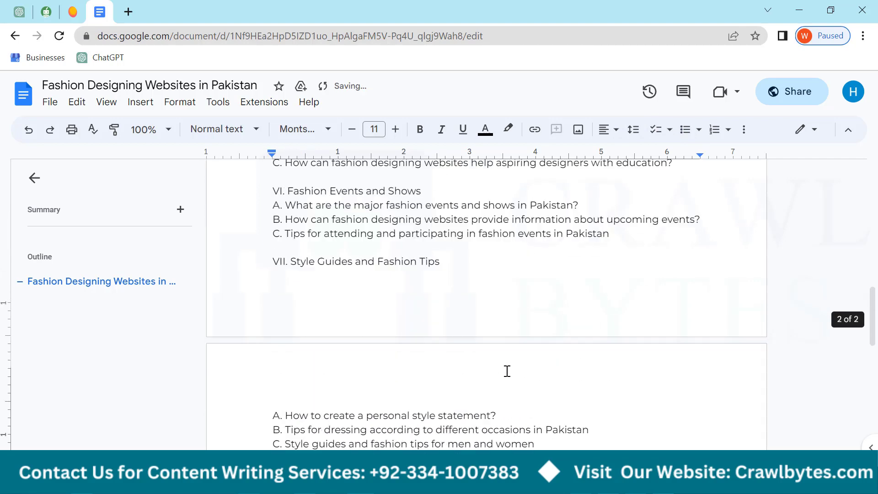
scroll(421, 346, "down", 1)
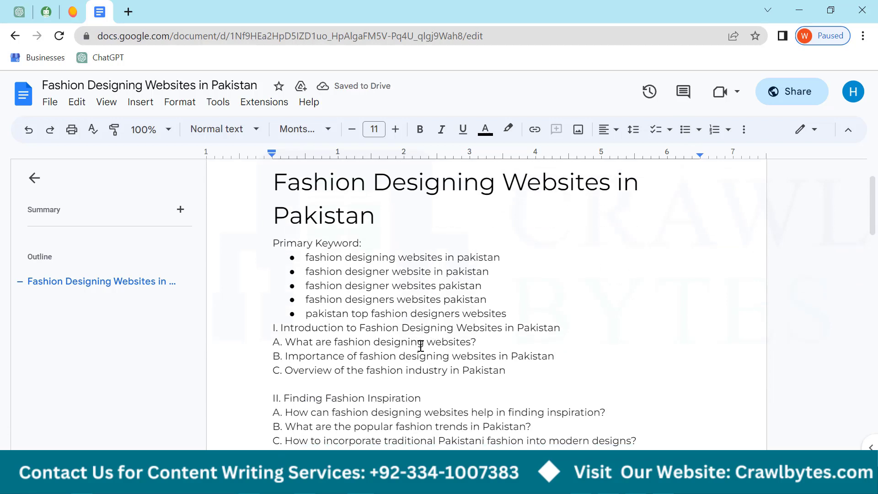
left_click(282, 327)
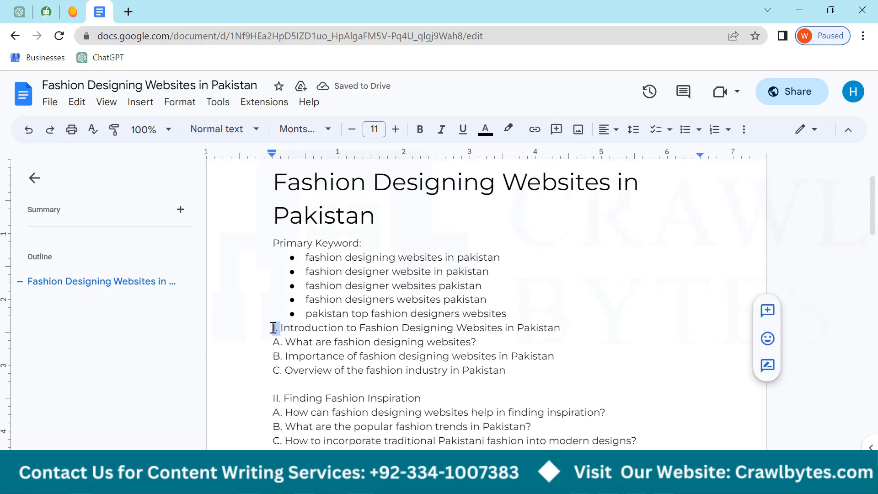
key("BackSpace")
key("BackSpace")
key("BackSpace")
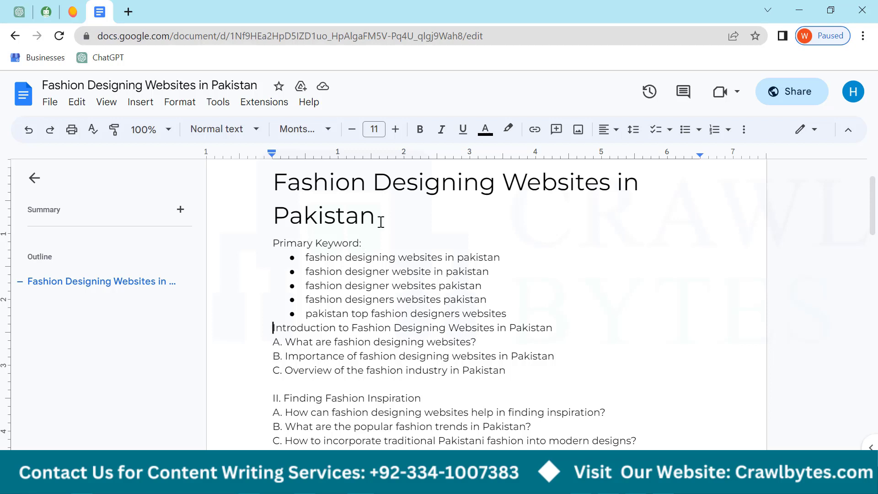
Copy the "Primary Keyword:" label with its five bulleted keywords, then delete the block and its leftover bullet from below the title
left_click_drag(535, 315, 271, 247)
key("ctrl+c")
key("BackSpace")
scroll(274, 251, "up", 1)
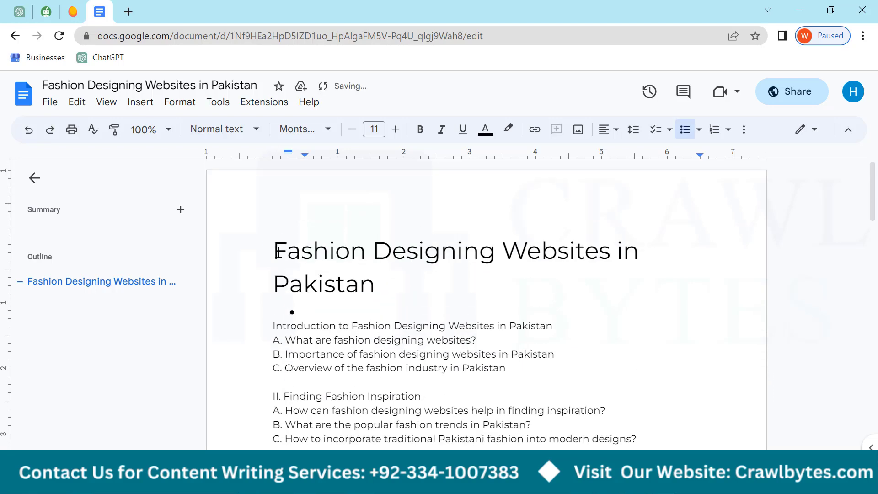
key("BackSpace")
key("BackSpace")
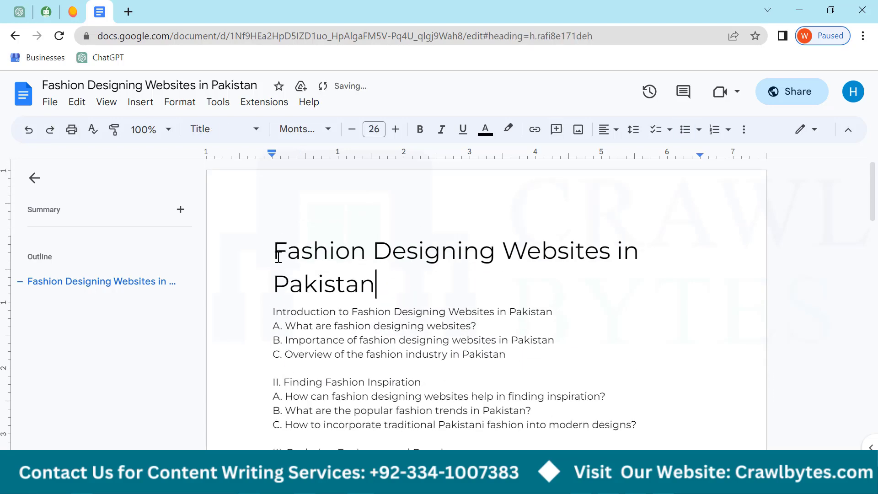
Add a Normal text line above the title "Fashion Designing Websites in Pakistan" and paste the primary keyword block there
left_click(274, 250)
key("Return")
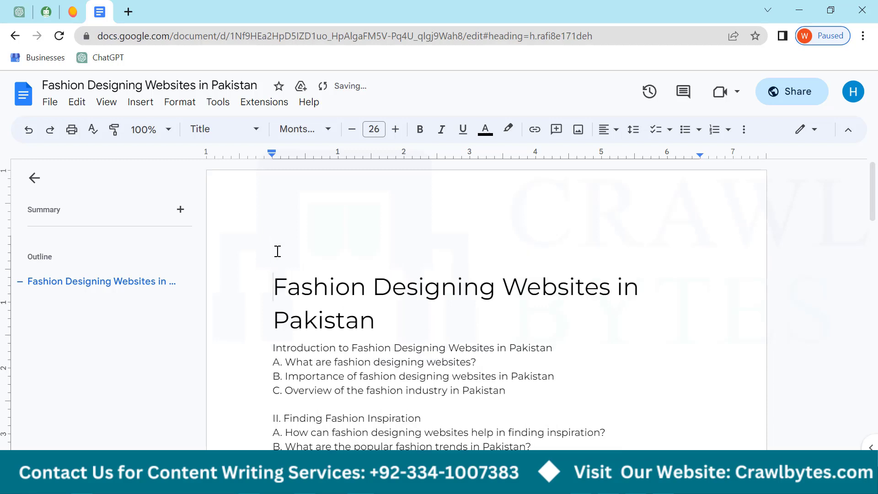
left_click(278, 251)
key("Return")
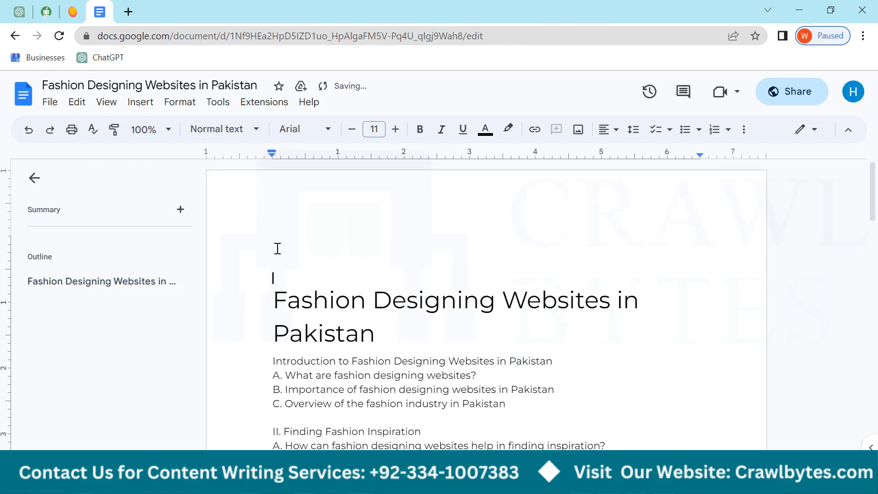
left_click(278, 248)
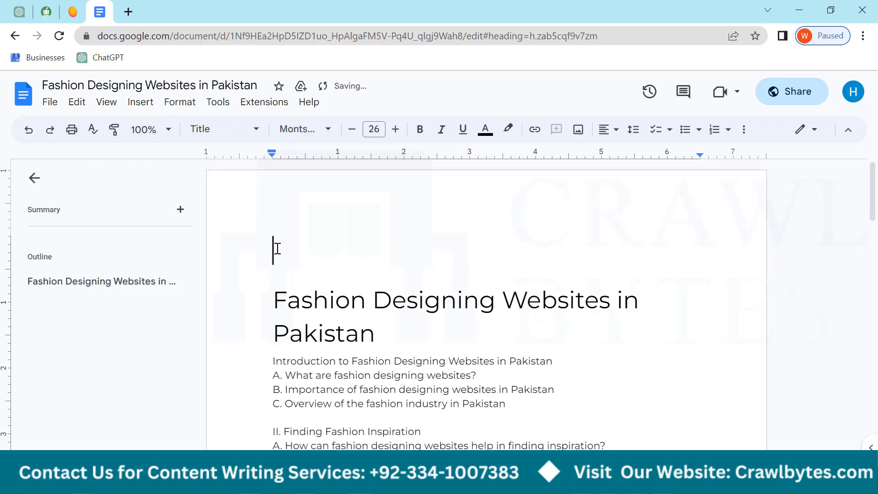
left_click(228, 129)
left_click(233, 172)
key("ctrl+v")
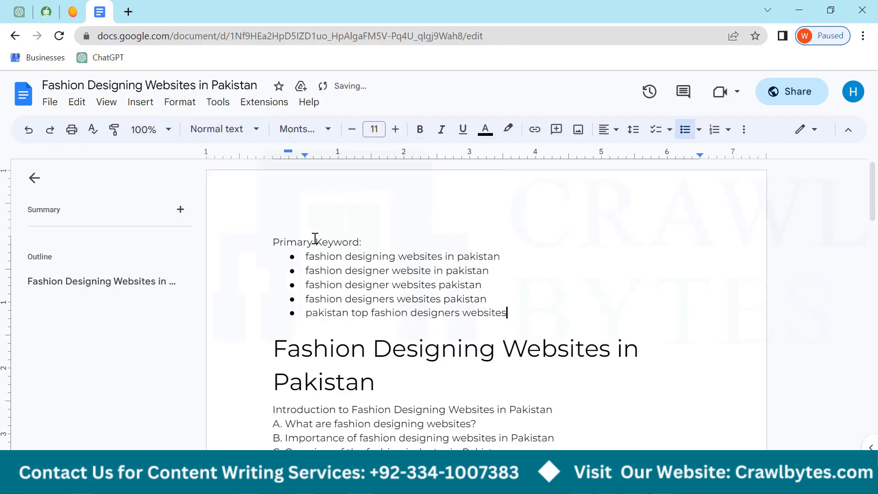
Make the "Primary Keyword:" label above the keyword list bold
left_click_drag(372, 241, 272, 236)
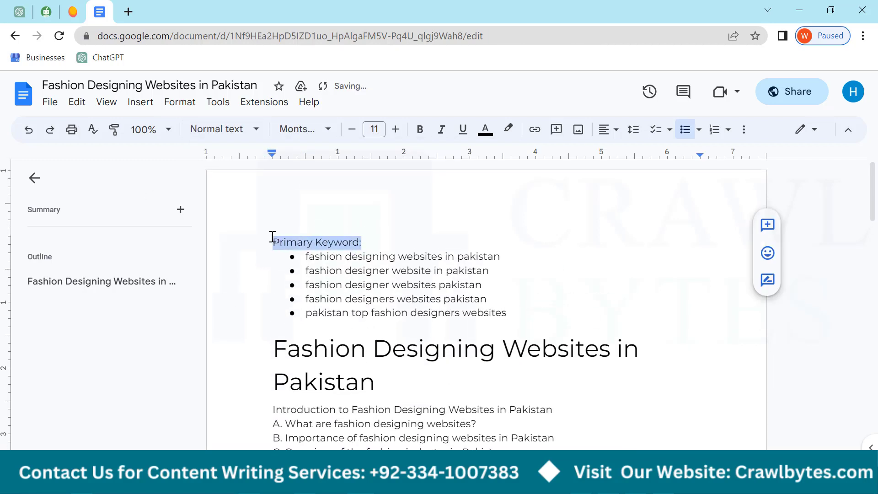
key("ctrl+b")
scroll(308, 275, "down", 3)
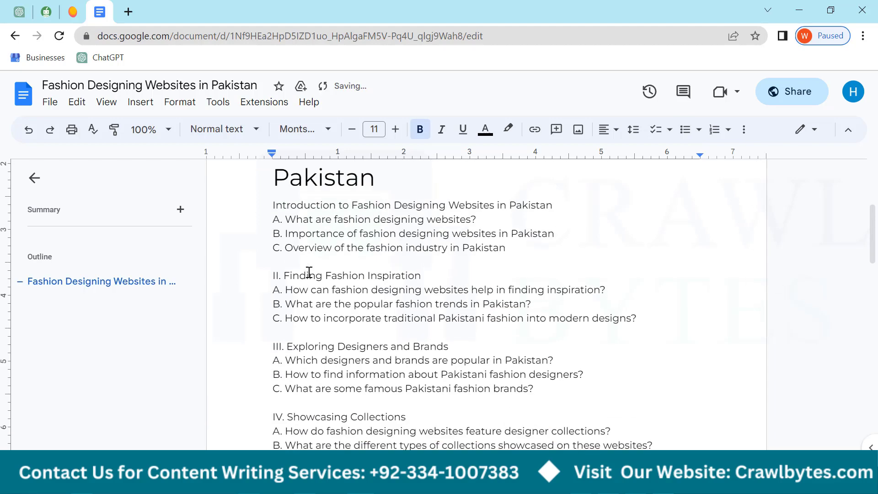
left_click_drag(375, 249, 274, 209)
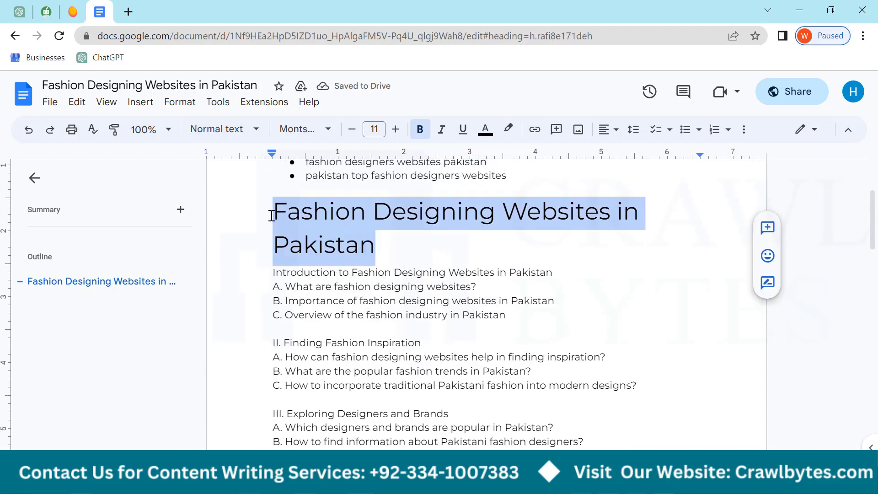
left_click(378, 260)
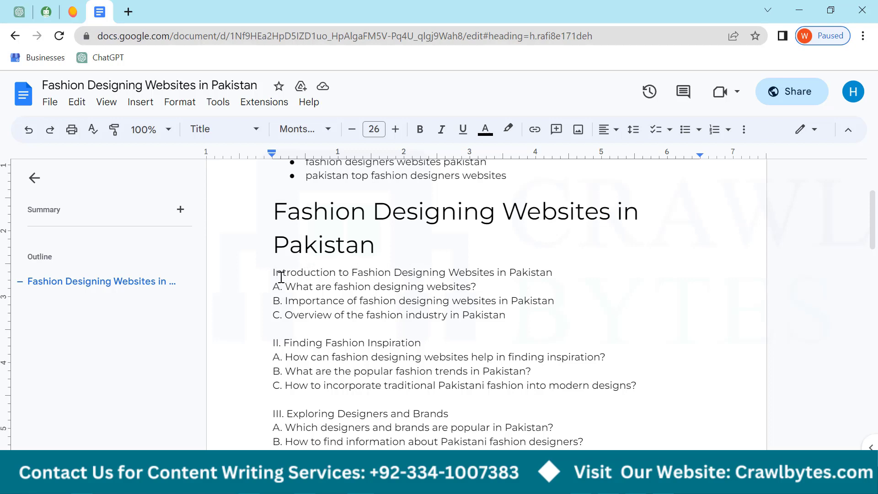
left_click_drag(275, 272, 553, 273)
left_click(374, 272)
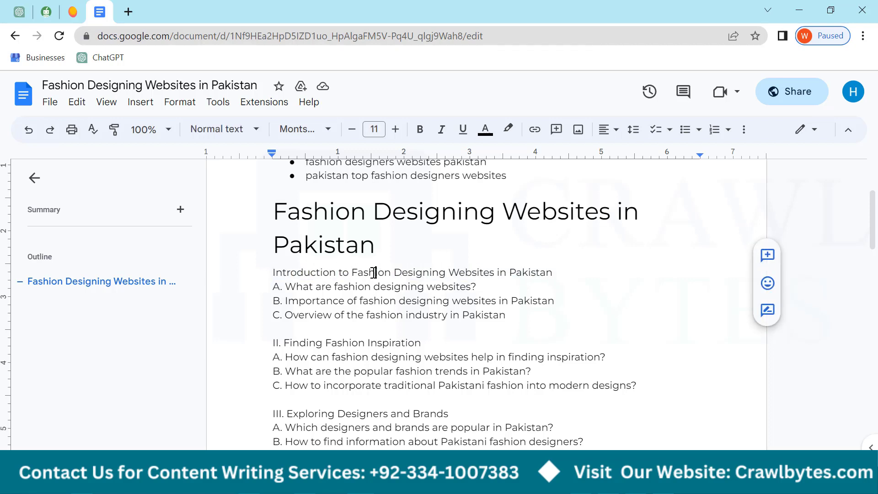
left_click_drag(273, 272, 553, 271)
left_click(375, 245)
Copy the document title and replace ChatGPT's unsent message with the prompt "write 2 lines intro for Fashion Designing Websites in Pakistan", then submit it
left_click_drag(373, 244, 257, 206)
key("ctrl+c")
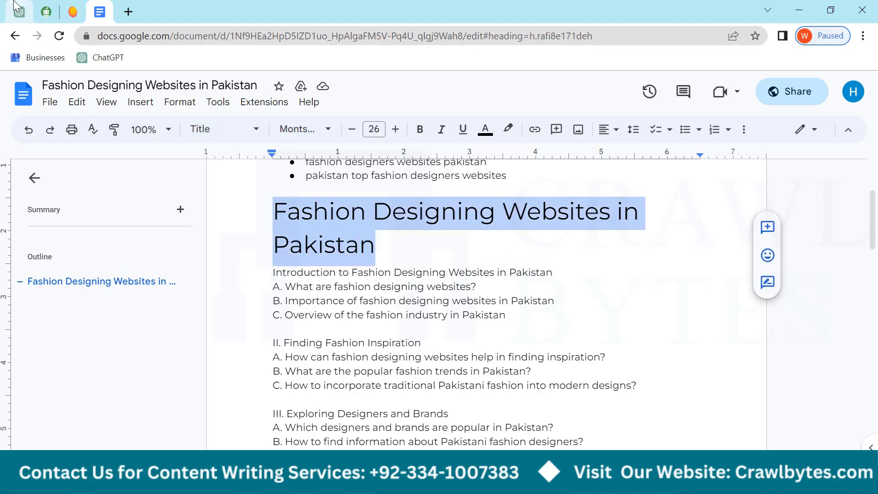
left_click(19, 12)
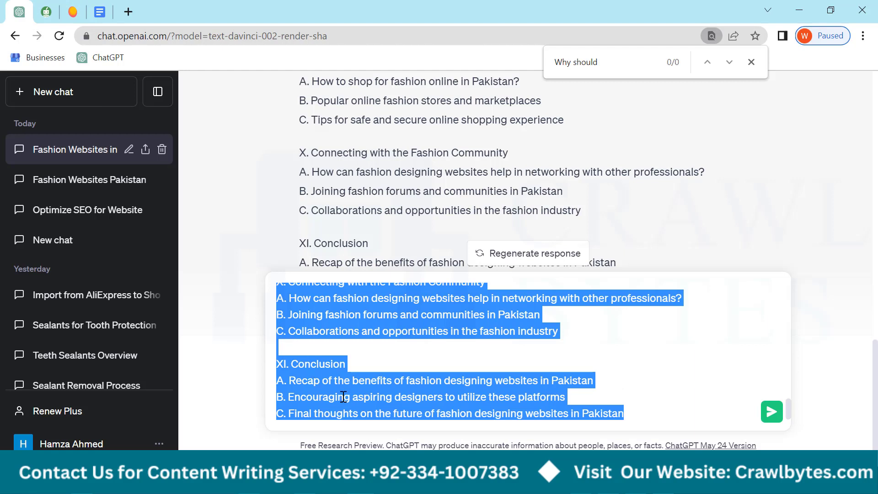
type("write 2 lines i")
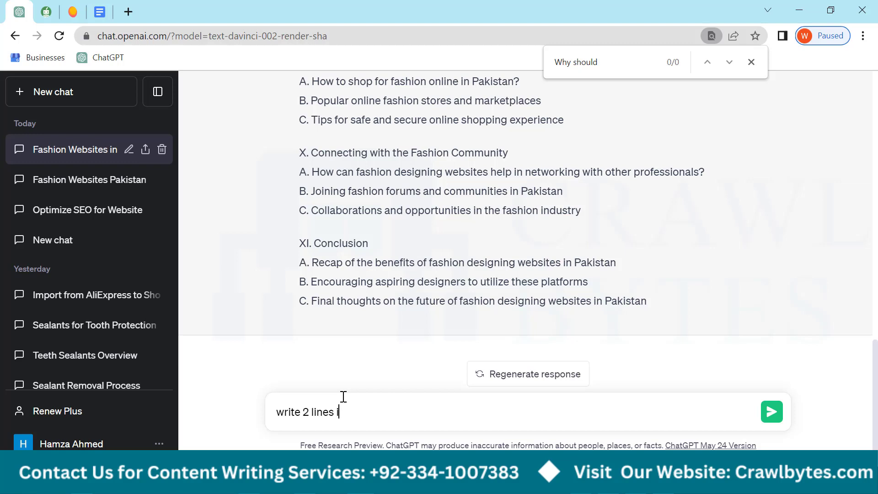
type("ro for")
key("ctrl+v")
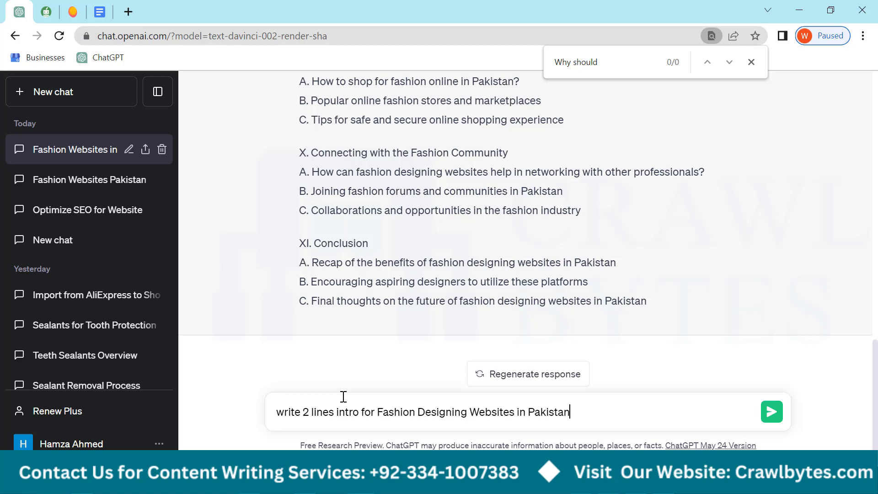
key("Return")
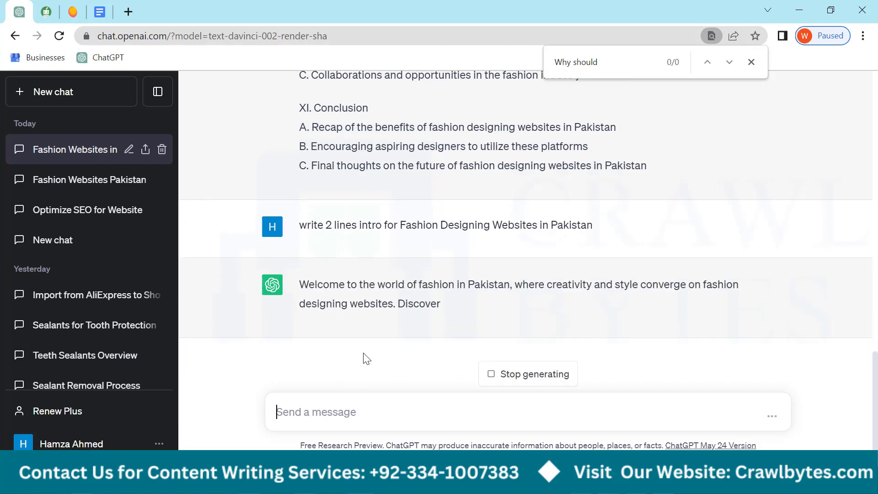
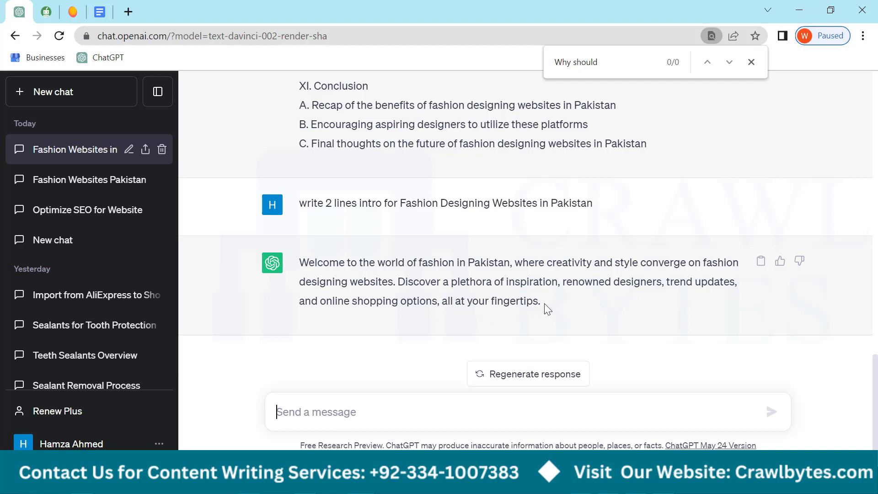
Copy ChatGPT's generated two-line intro and paste it into the QuillBot Paraphraser
left_click_drag(545, 305, 301, 267)
key("ctrl+c")
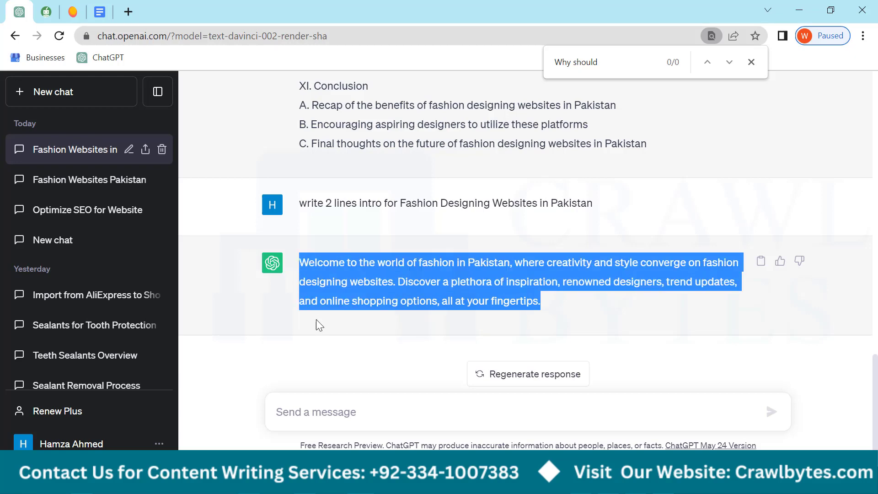
left_click(332, 404)
key("ctrl+v")
key("ctrl+a")
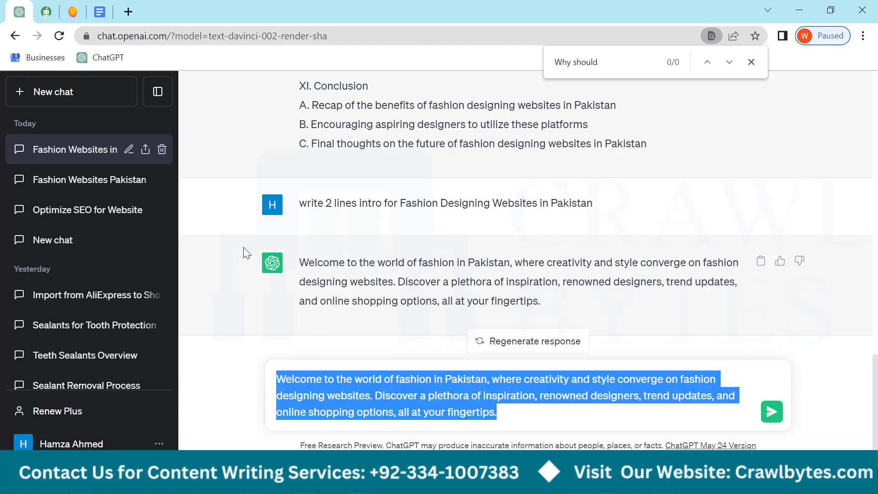
left_click(46, 12)
left_click(161, 221)
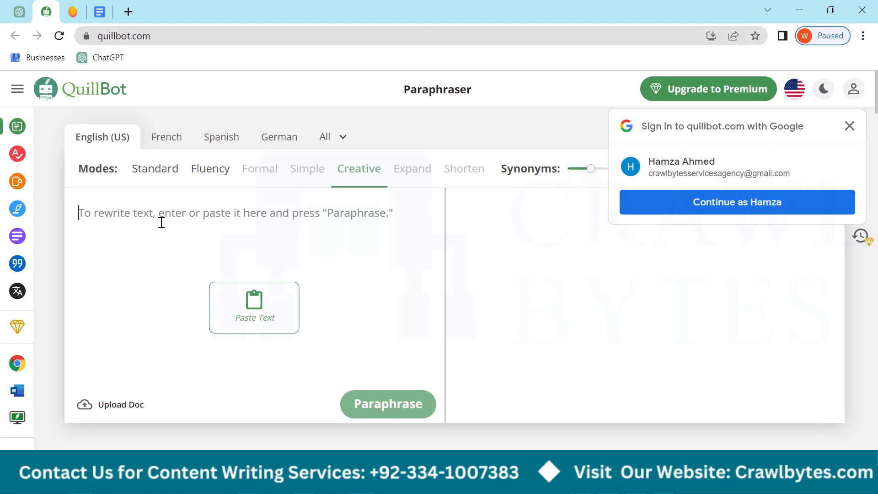
key("ctrl+v")
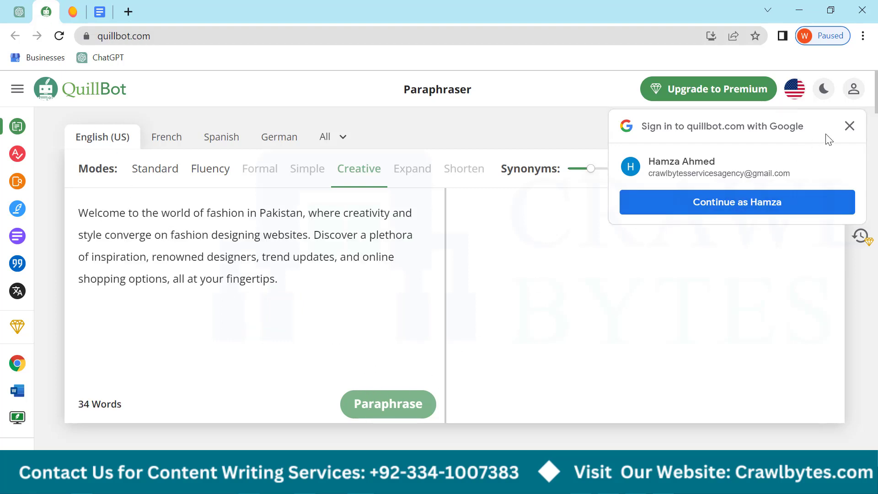
Dismiss the Google sign-in prompt and log in to the QuillBot account with the saved e-mail and password
left_click(849, 125)
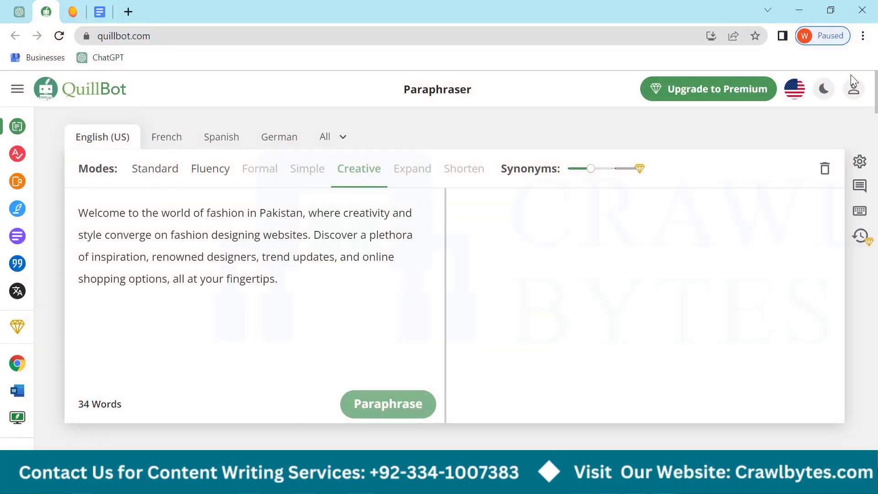
left_click(853, 88)
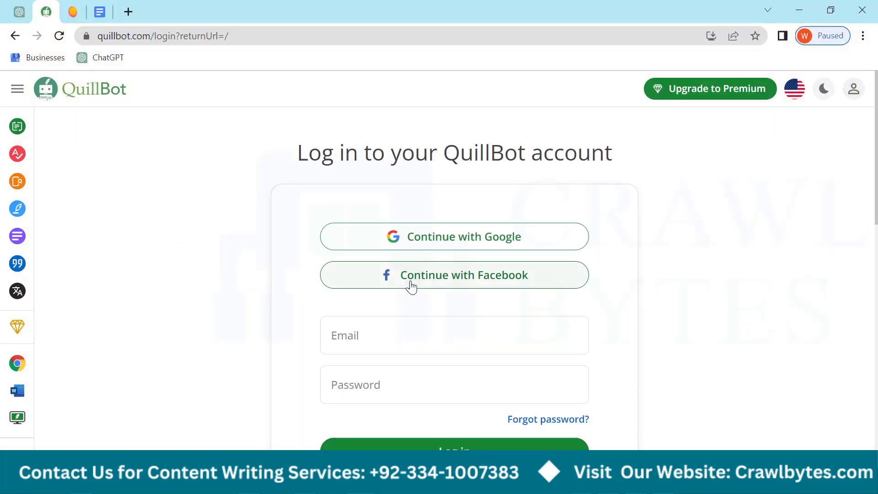
left_click(411, 326)
left_click(417, 369)
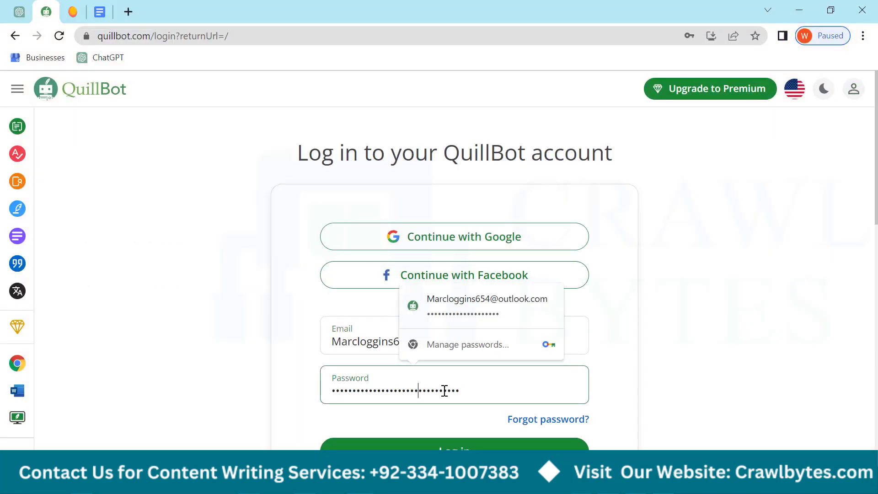
left_click(704, 419)
left_click(523, 445)
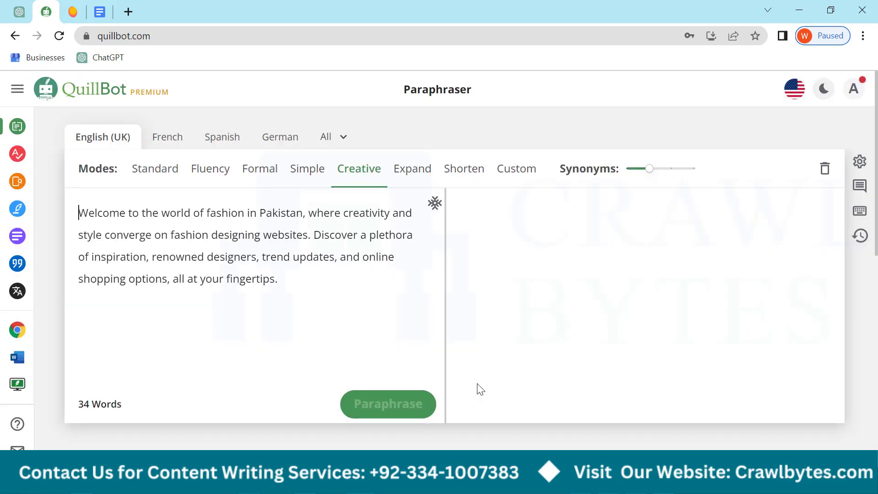
Paraphrase the intro in Simple mode and copy the complete rewritten text
left_click(356, 241)
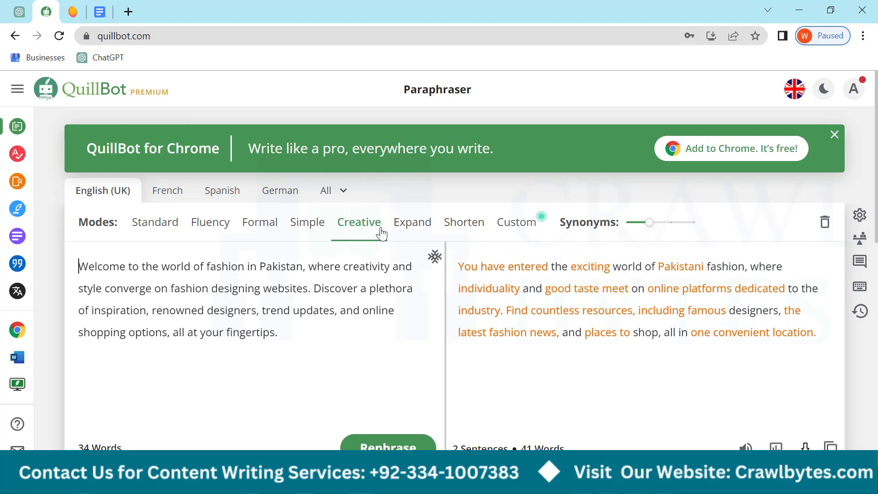
left_click(309, 228)
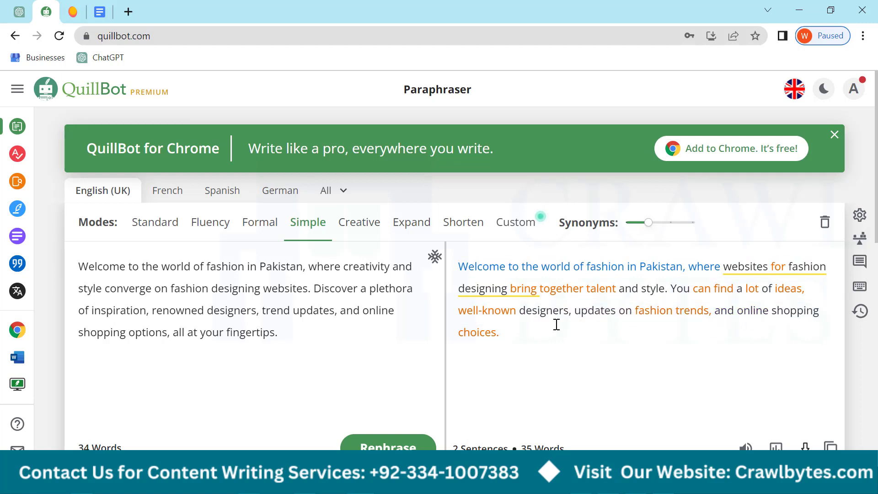
left_click_drag(500, 333, 435, 256)
key("ctrl+c")
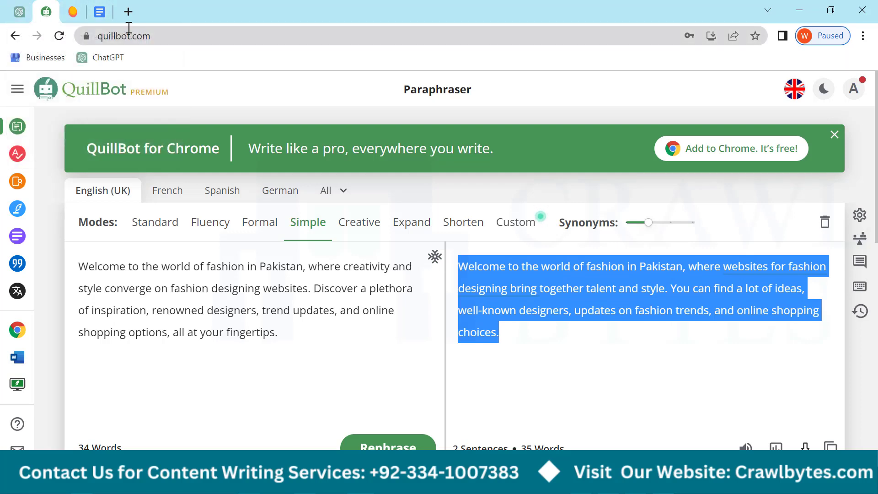
Switch to the Google Docs document and paste the paraphrased intro on a new line below the title
left_click(101, 13)
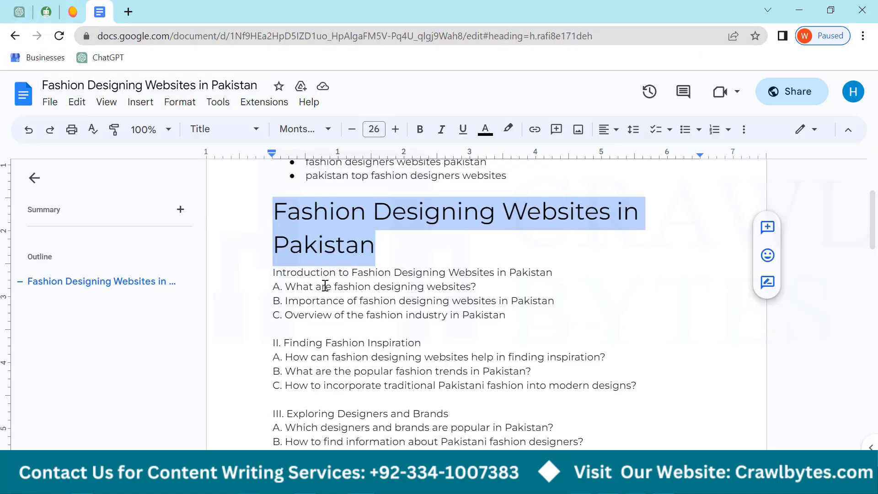
left_click(388, 246)
key("Return")
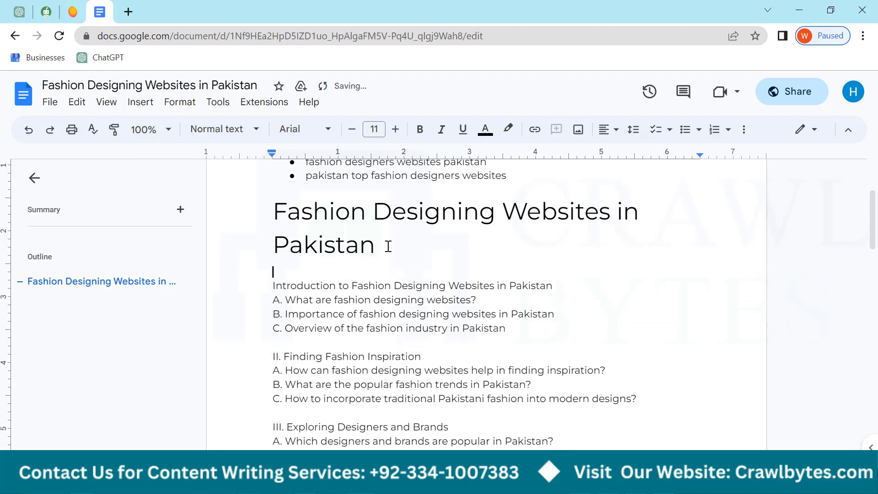
key("ctrl+v")
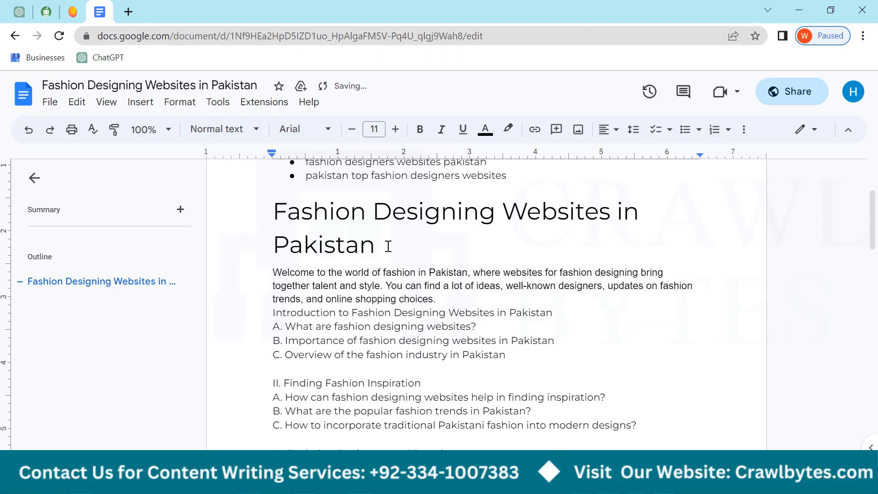
Set the font of the entire document to Montserrat
key("ctrl+a")
left_click(301, 129)
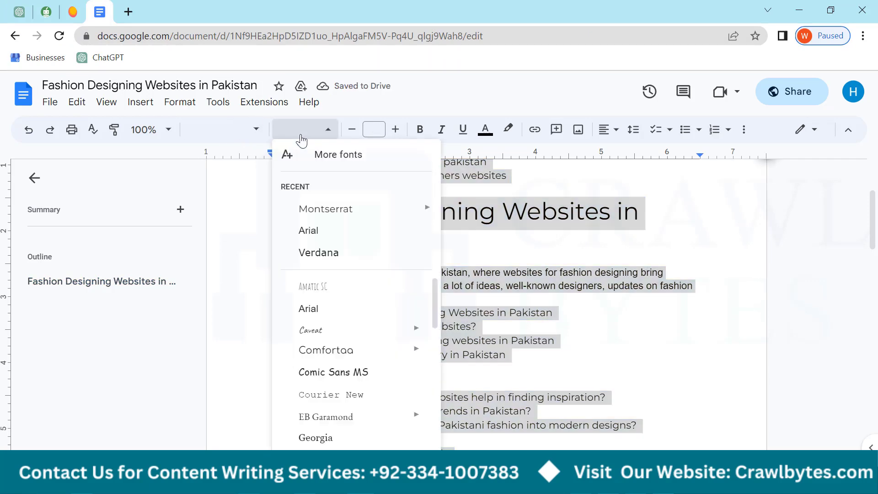
left_click(303, 210)
left_click(427, 304)
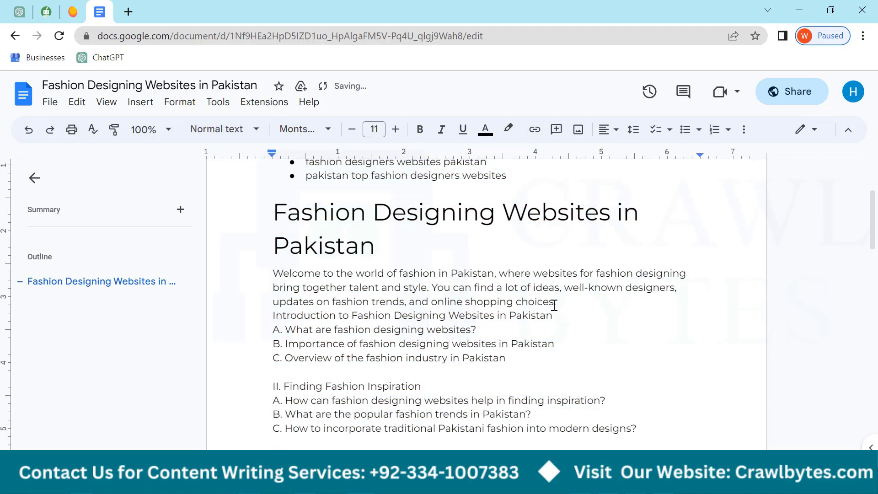
Insert a blank line between the intro paragraph and the heading "Introduction to Fashion Designing Websites in Pakistan"
left_click(566, 303)
key("Return")
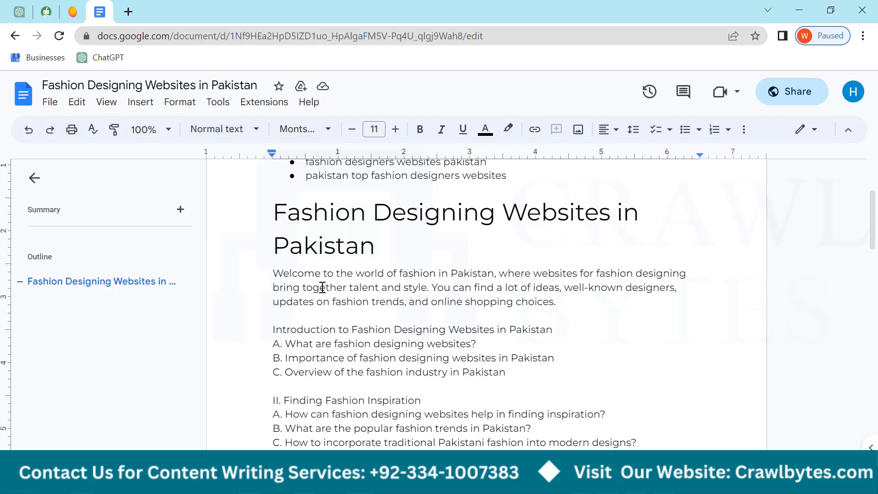
scroll(316, 293, "down", 1)
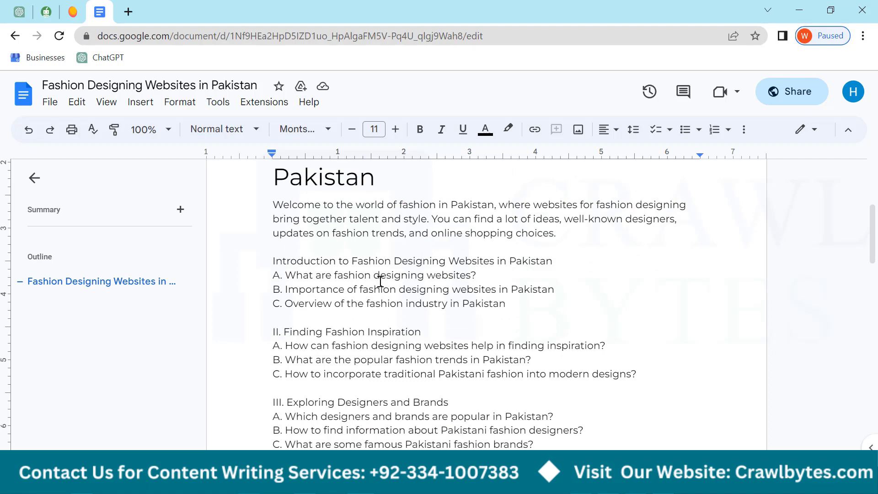
Copy the "Introduction to Fashion Designing Websites in Pakistan" heading with its subpoints A to C, switch to ChatGPT and submit them as the prompt
left_click_drag(524, 304, 272, 262)
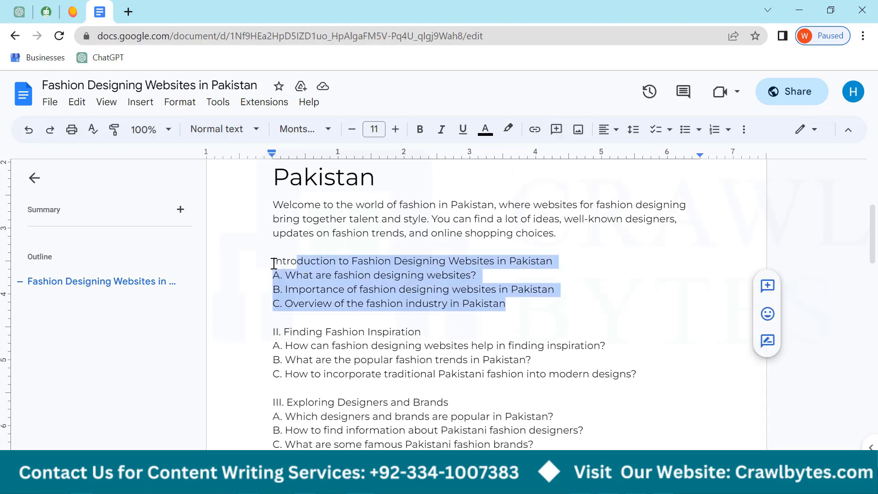
key("ctrl+c")
left_click(19, 11)
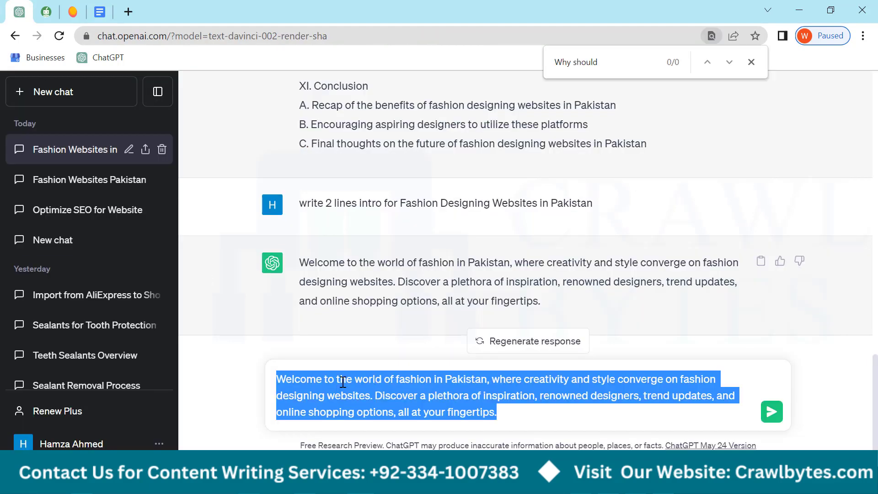
key("ctrl+v")
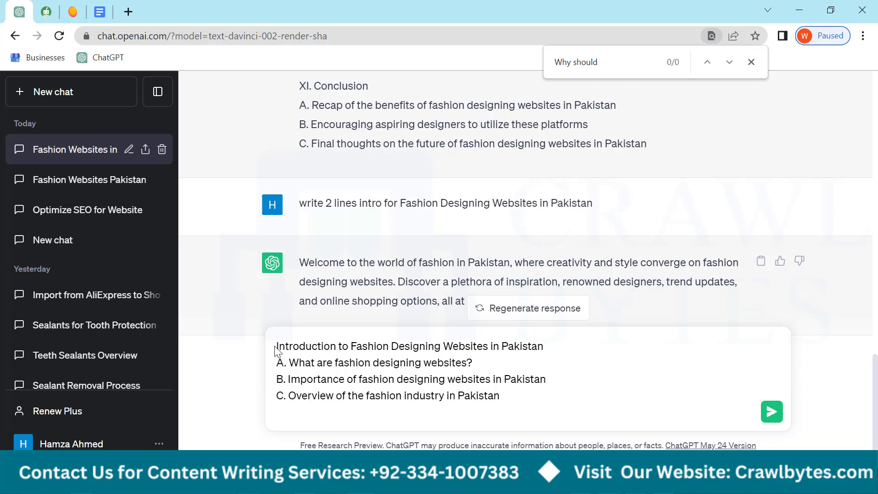
key("Return")
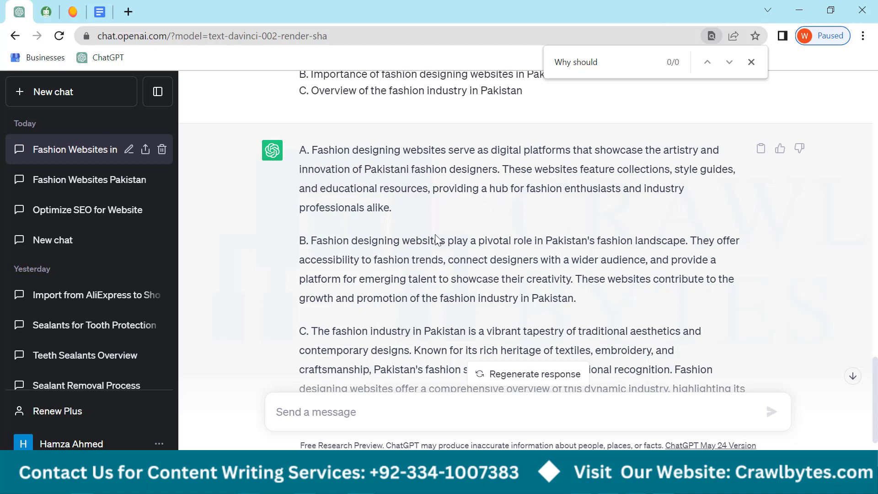
Compare the question "What are fashion designing websites?" in the prompt with answer A and examine the following answers in the response
scroll(329, 208, "up", 3)
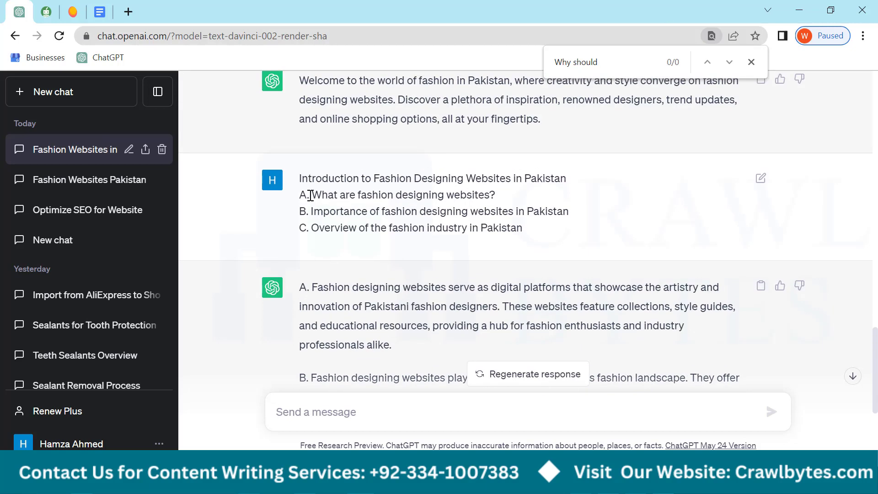
left_click_drag(310, 194, 499, 201)
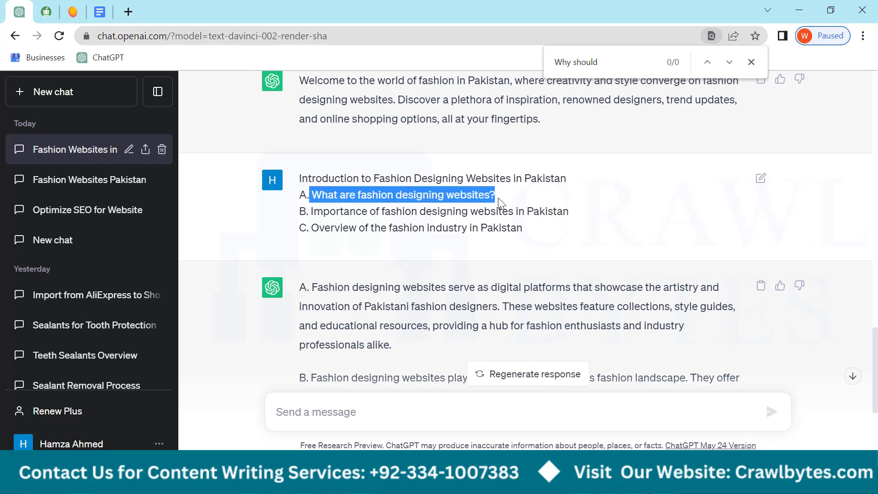
scroll(498, 198, "down", 2)
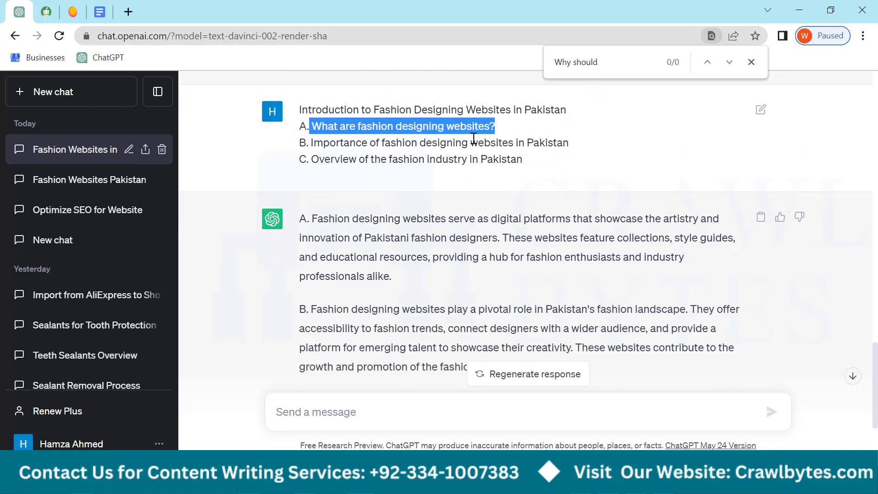
left_click_drag(309, 218, 643, 233)
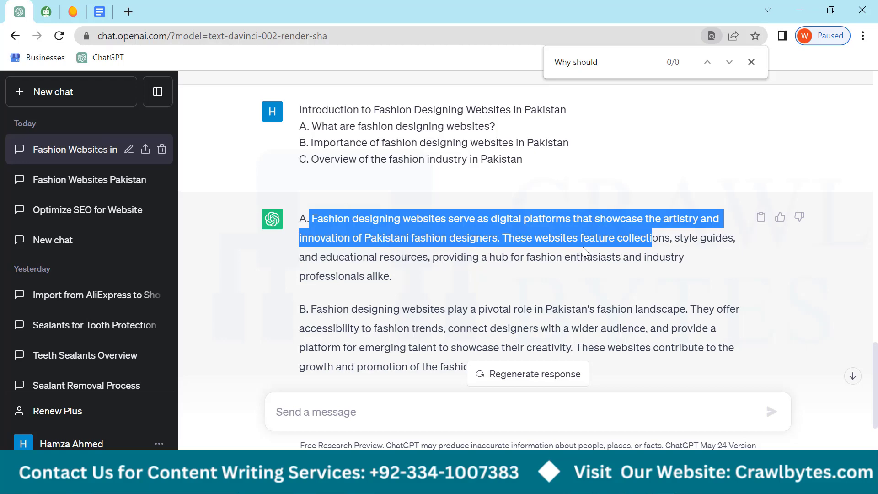
scroll(405, 284, "down", 3)
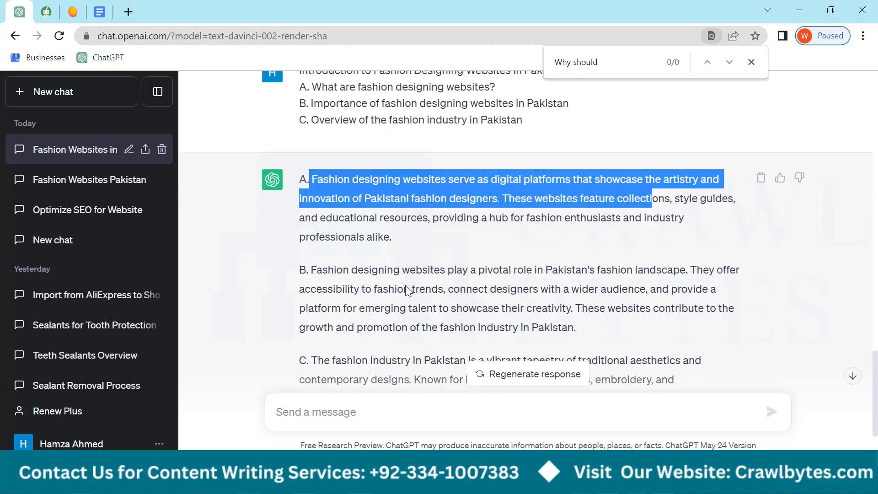
Copy the full A, B and C answer about fashion designing websites from the latest ChatGPT response
scroll(470, 306, "up", 1)
scroll(542, 328, "down", 1)
left_click_drag(541, 329, 301, 118)
key("ctrl+c")
scroll(404, 229, "up", 1)
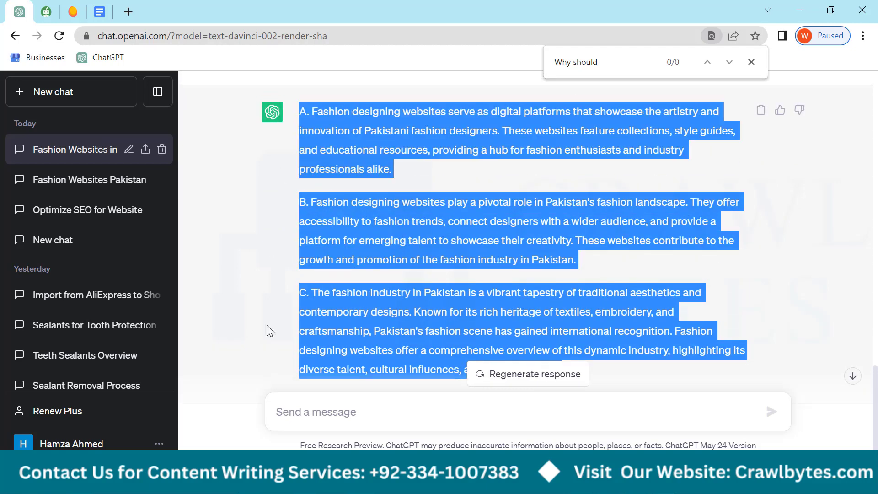
Compose a new message reading "summarize it in 1 para", followed by the copied answer text on a new line
left_click(302, 416)
type("summa")
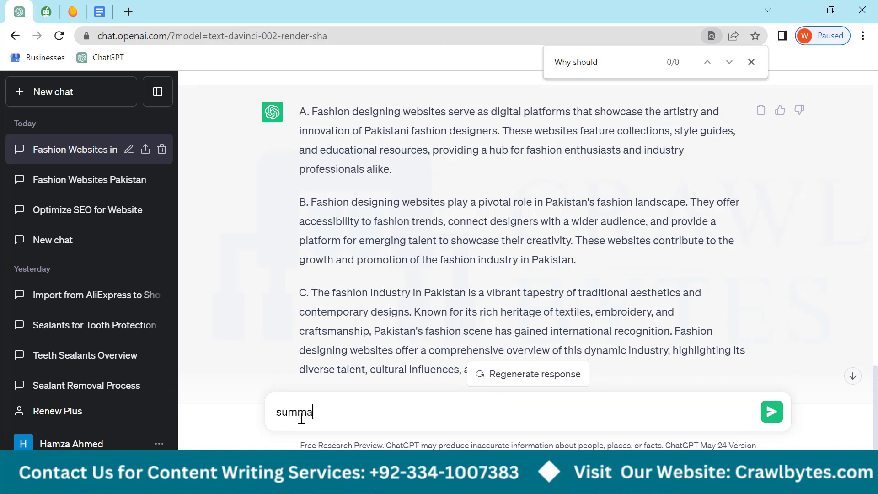
type("rizr")
type(" it in 1 para")
key("shift+Return")
key("ctrl+v")
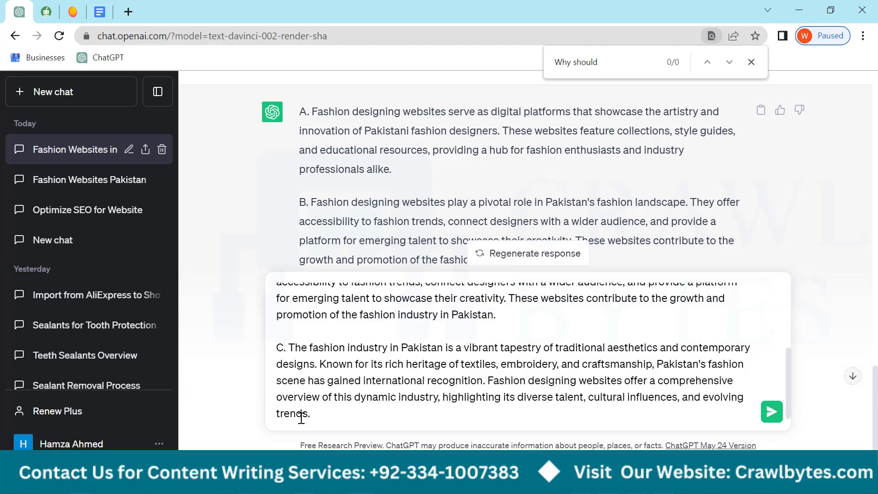
Remove the "A.", "B." and "C." labels from the pasted paragraphs and send the summary request
left_click_drag(289, 347, 247, 351)
key("BackSpace")
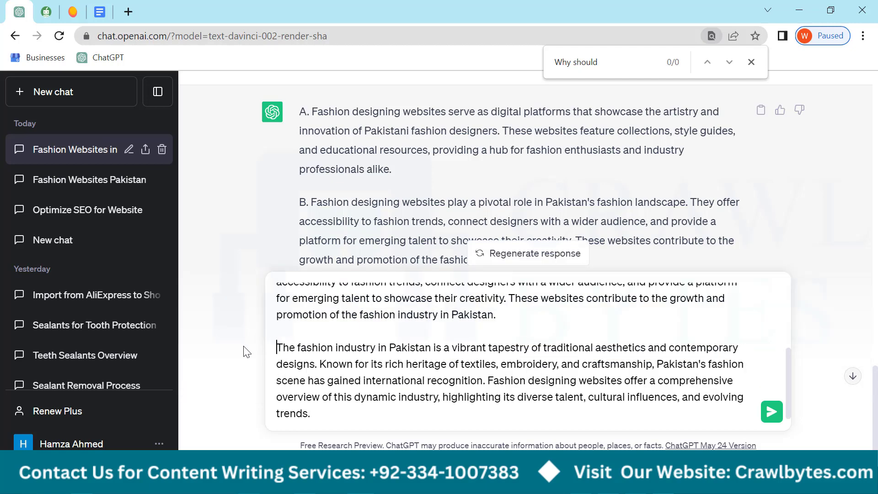
scroll(291, 358, "up", 3)
left_click(289, 391)
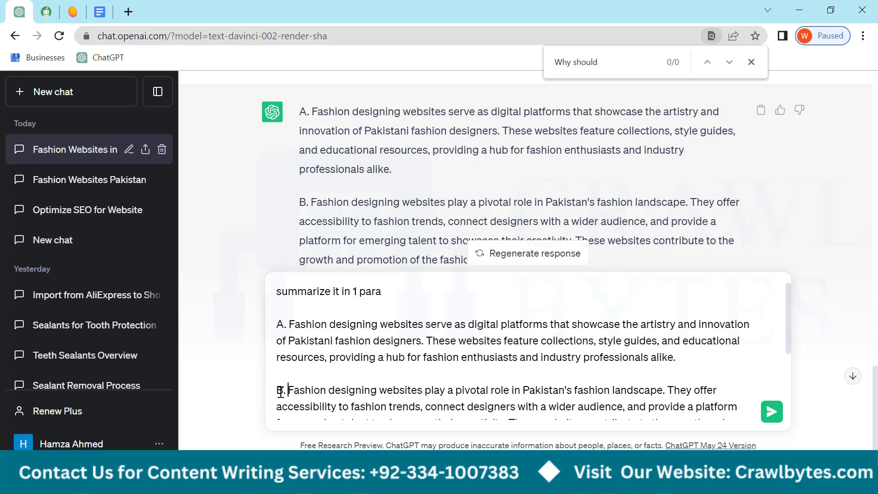
key("BackSpace")
key("BackSpace")
key("BackSpace")
left_click(288, 325)
key("BackSpace")
key("BackSpace")
key("BackSpace")
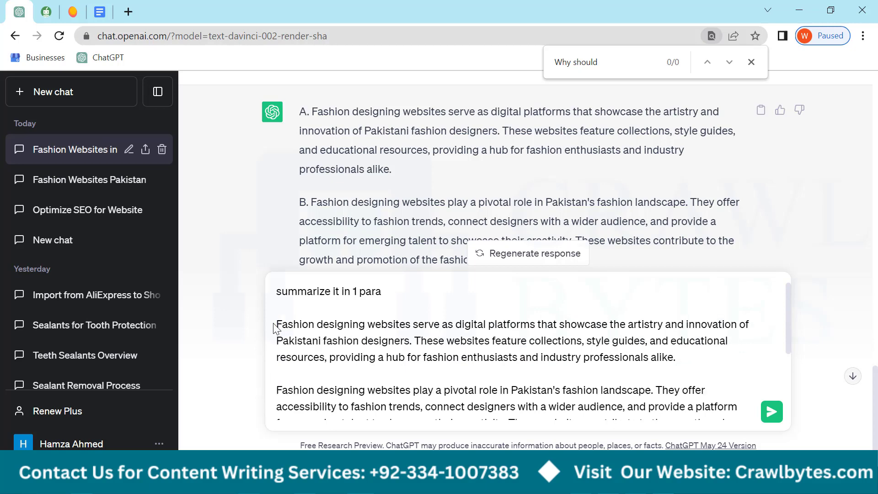
key("Return")
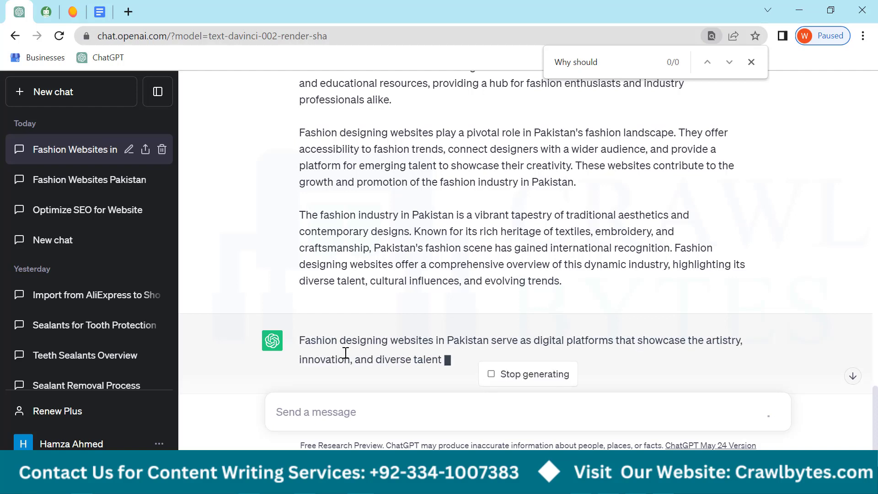
Copy the whole one-paragraph summary that ChatGPT generates
left_click_drag(300, 341, 489, 342)
left_click(489, 342)
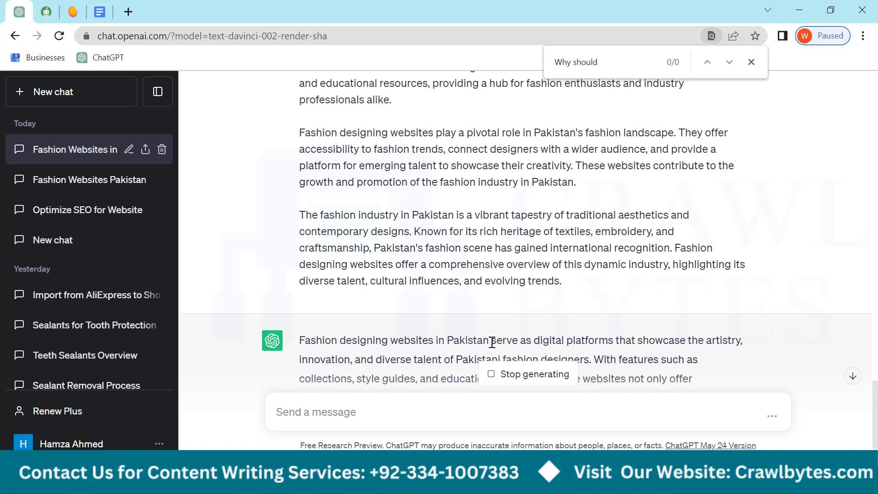
scroll(491, 342, "down", 1)
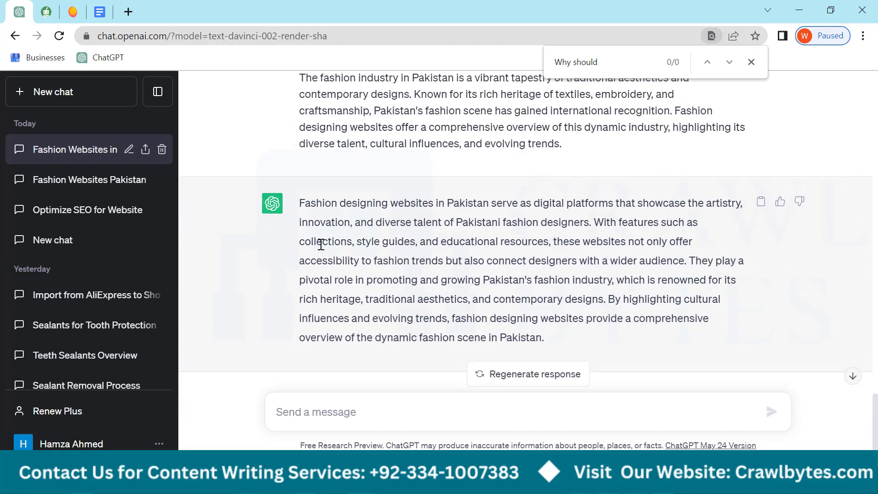
left_click_drag(311, 243, 603, 245)
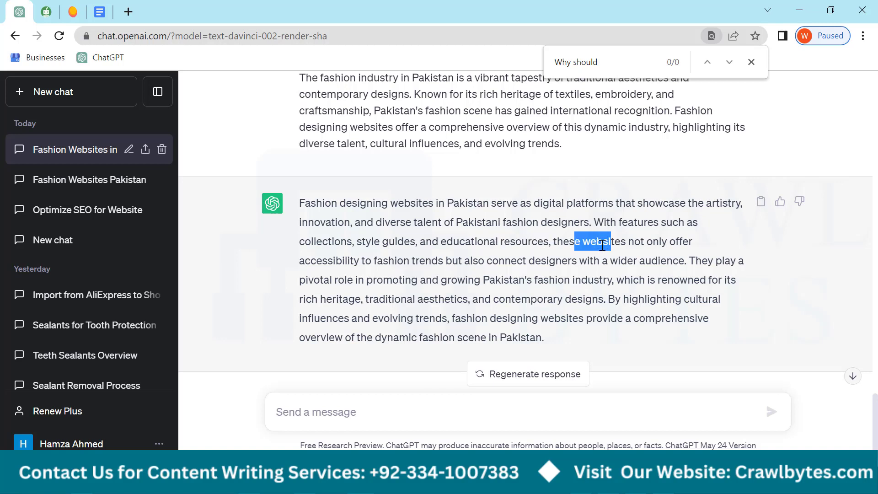
left_click_drag(547, 243, 382, 223)
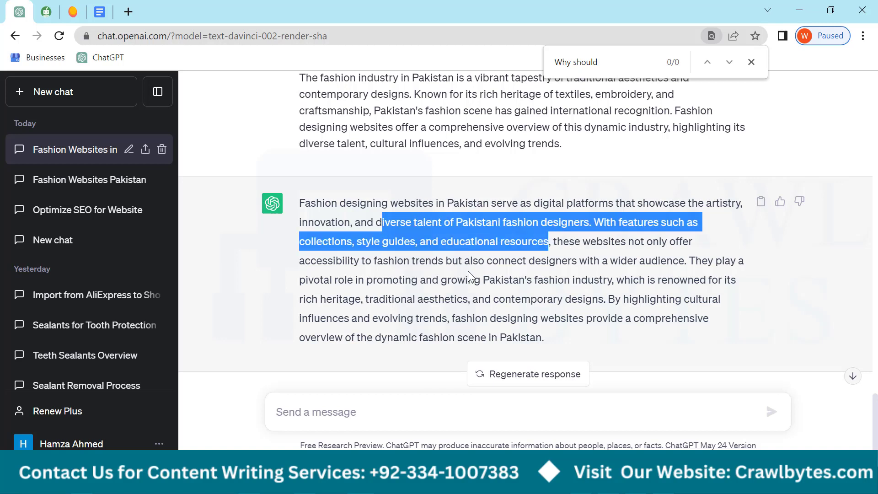
left_click_drag(544, 338, 302, 211)
key("ctrl+c")
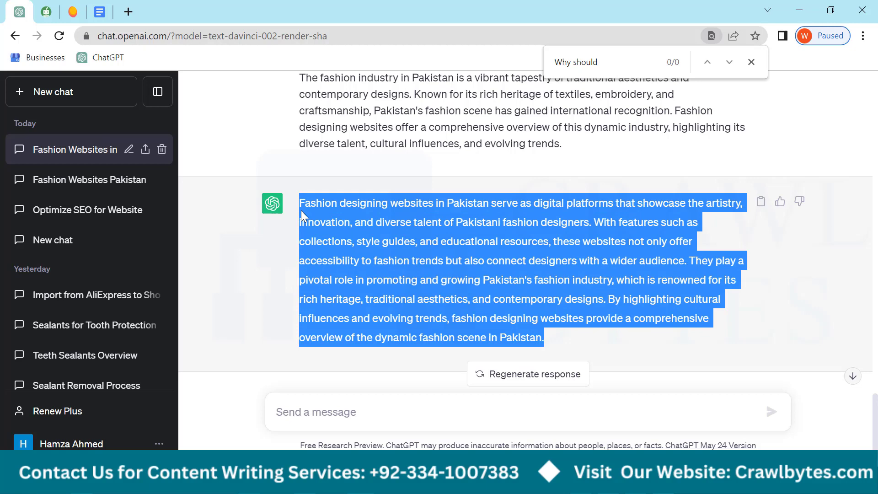
Strip the summary's formatting through ChatGPT's message box and replace lines A to C under the introduction heading in the Google Docs article with it
left_click(99, 12)
left_click(341, 299)
left_click_drag(508, 304, 261, 272)
key("ctrl+1")
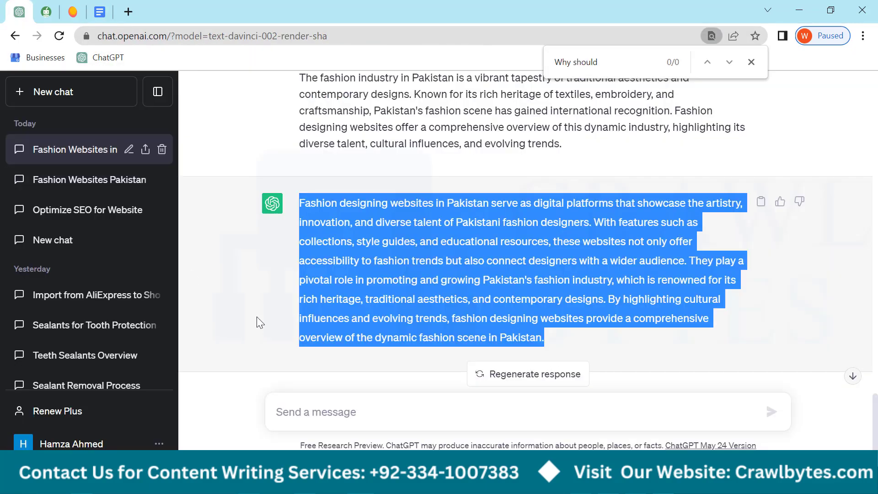
left_click(310, 408)
key("ctrl+v")
key("ctrl+a")
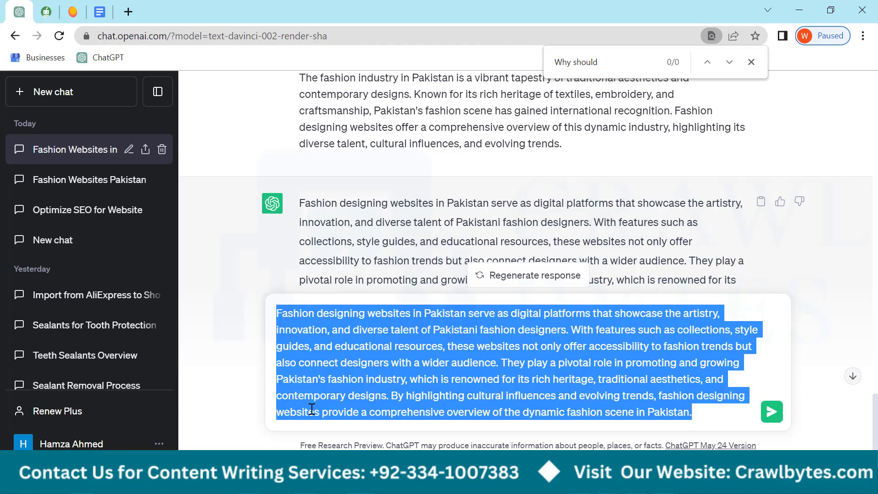
key("ctrl+x")
key("ctrl+4")
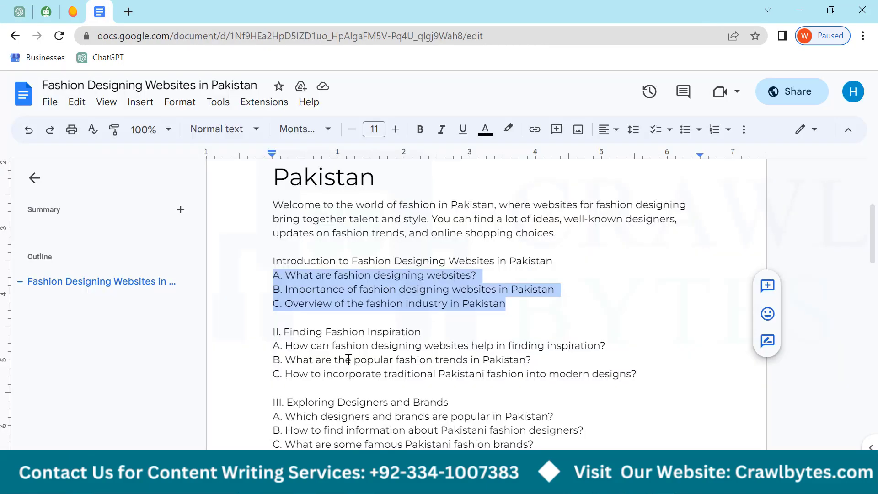
key("ctrl+v")
Apply the Heading 2 style to the line "Introduction to Fashion Designing Websites in Pakistan"
left_click_drag(552, 258, 247, 264)
left_click(222, 129)
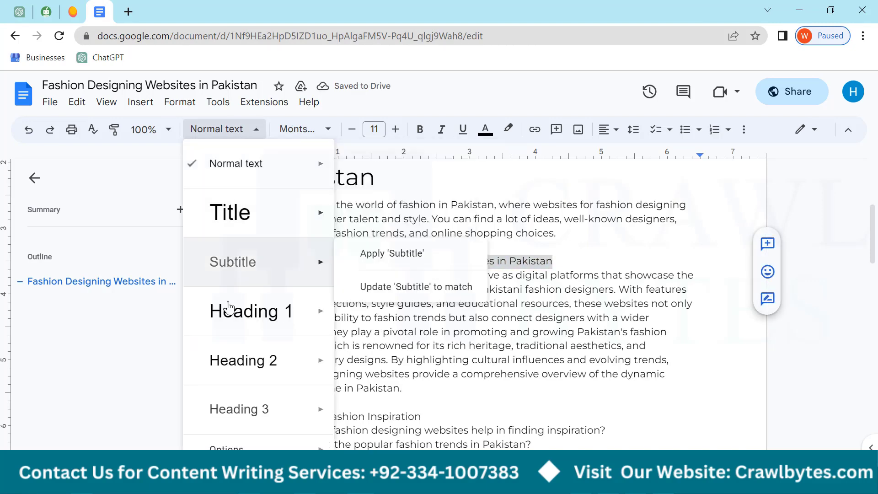
left_click(232, 360)
Put "artistry,", "innovation," and "diverse talent of Pakistani fashion designers." on separate lines without the "and", and make them a numbered list
scroll(300, 302, "down", 2)
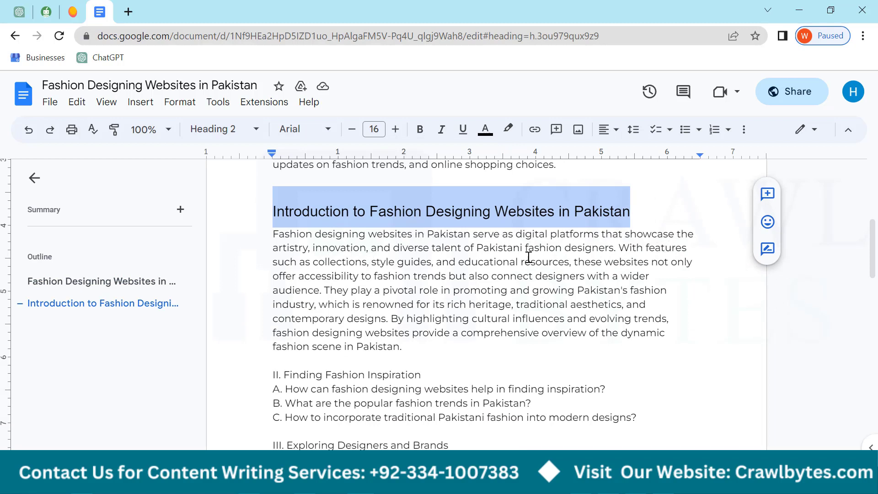
left_click(696, 233)
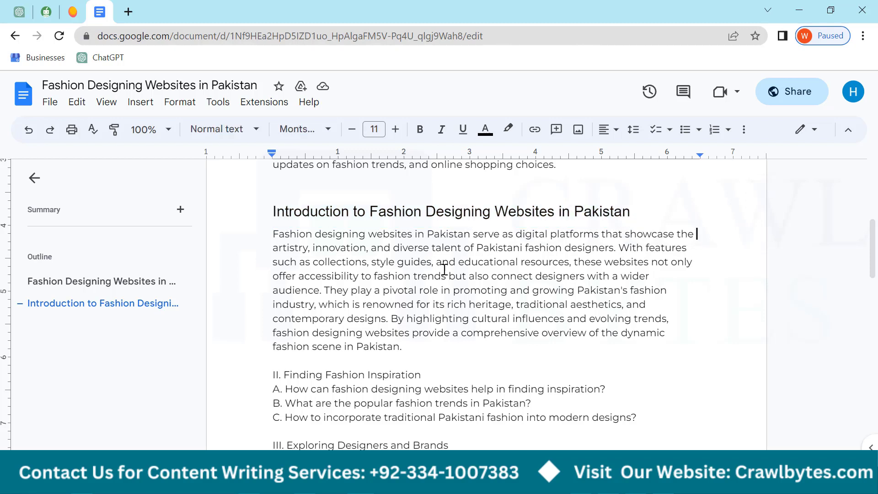
left_click(274, 249)
key("Return")
left_click(314, 249)
key("Return")
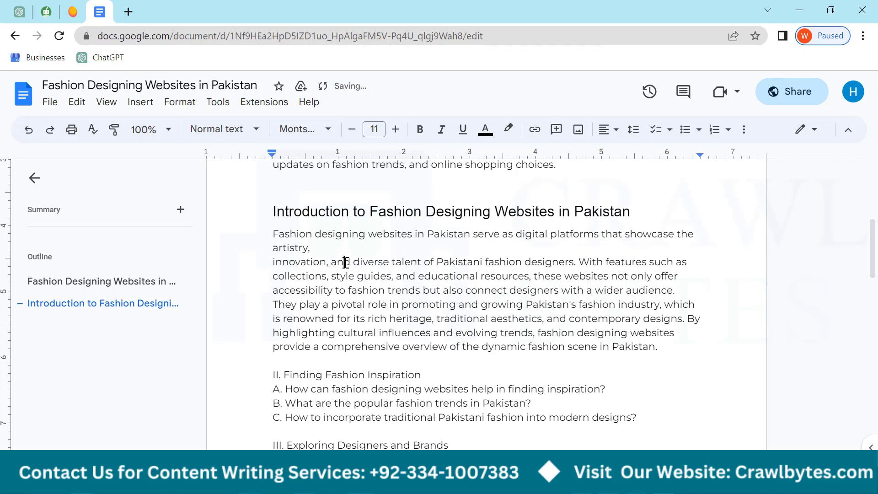
triple_click(345, 262)
double_click(345, 262)
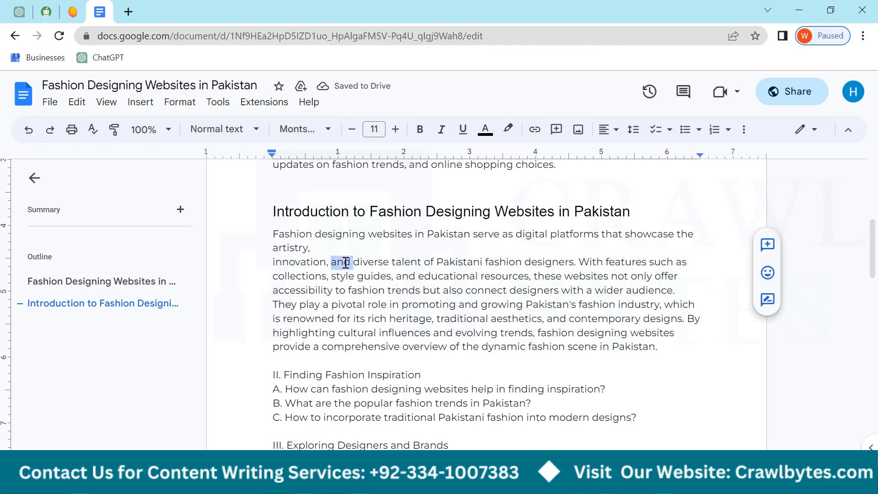
key("Return")
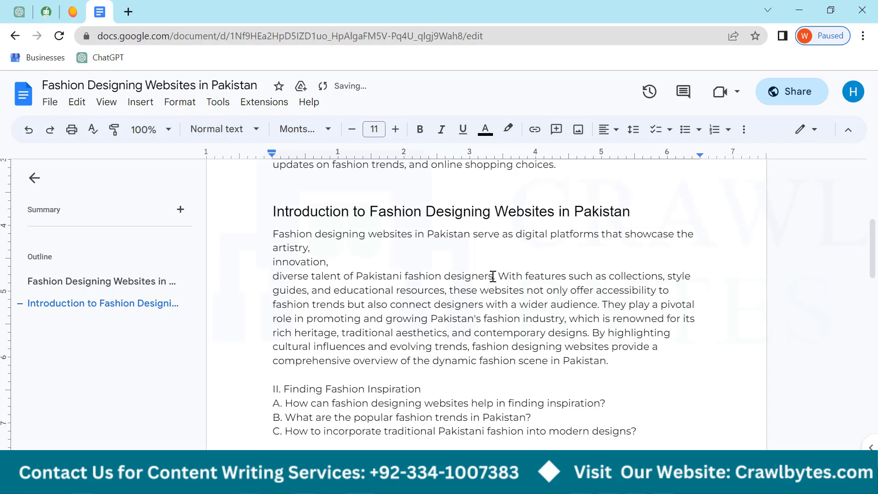
key("Return")
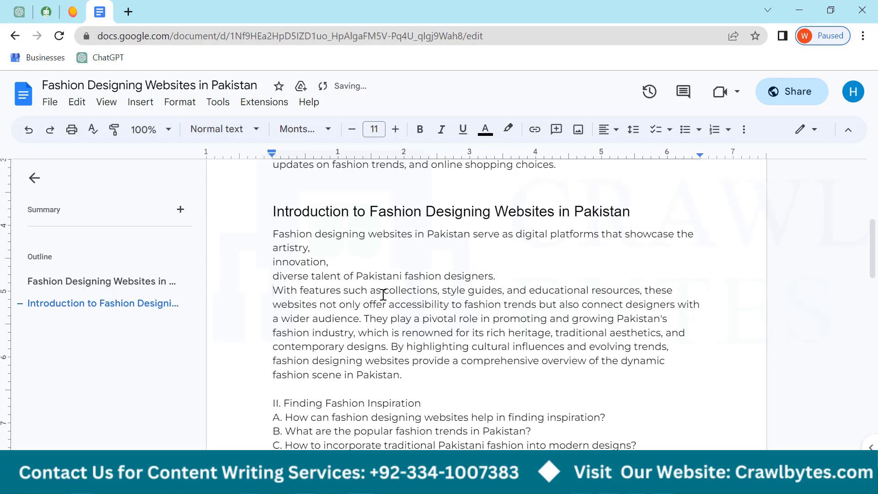
left_click_drag(501, 275, 271, 247)
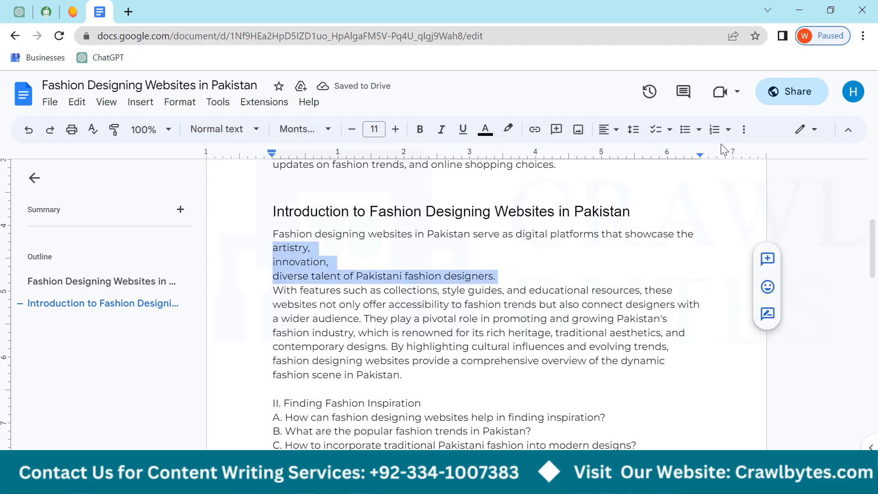
left_click(714, 130)
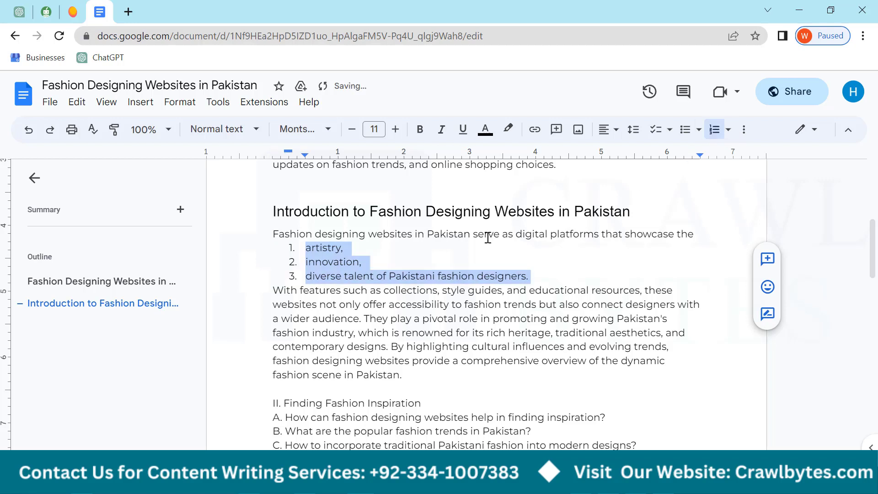
Capitalize the first letter of the three numbered items so they start with Artistry, Innovation and Diverse
left_click(313, 250)
double_click(313, 249)
left_click(311, 248)
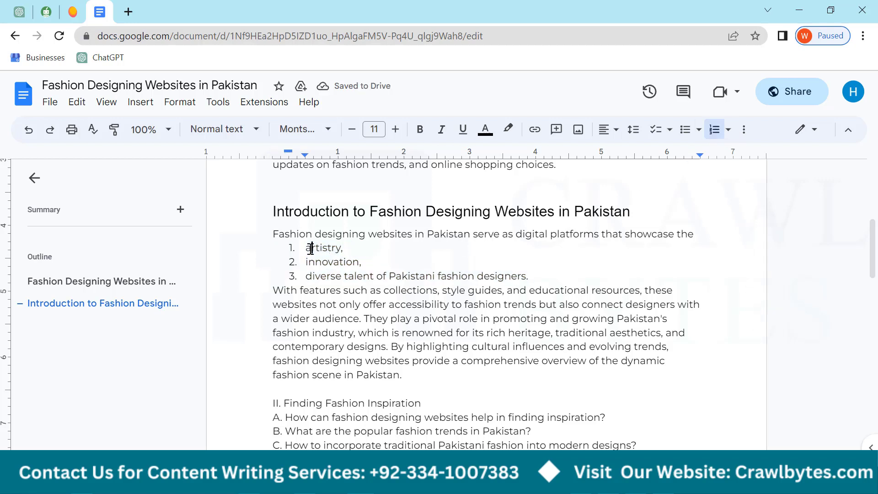
key("BackSpace")
type("A")
key("BackSpace")
type("I")
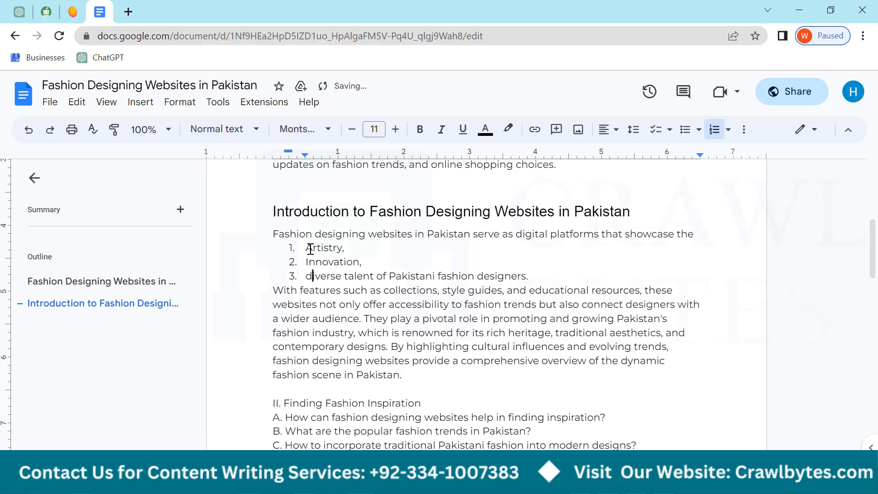
key("BackSpace")
type("D")
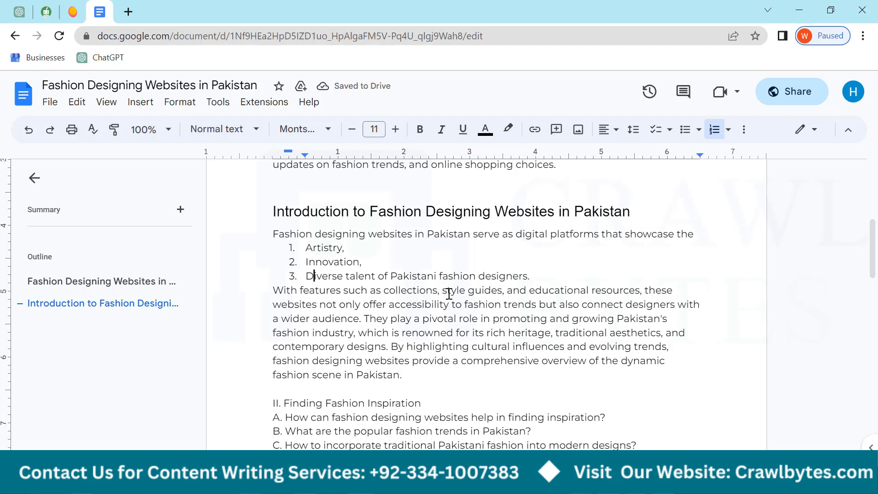
Split "collections,", "style guides, and" and "educational resources," onto separate lines after "With features such as" and format them as a numbered list
left_click(384, 291)
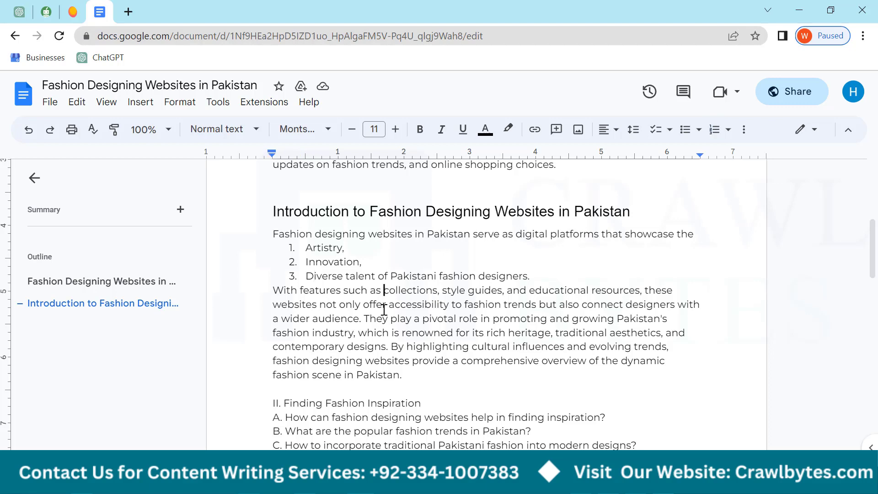
key("Return")
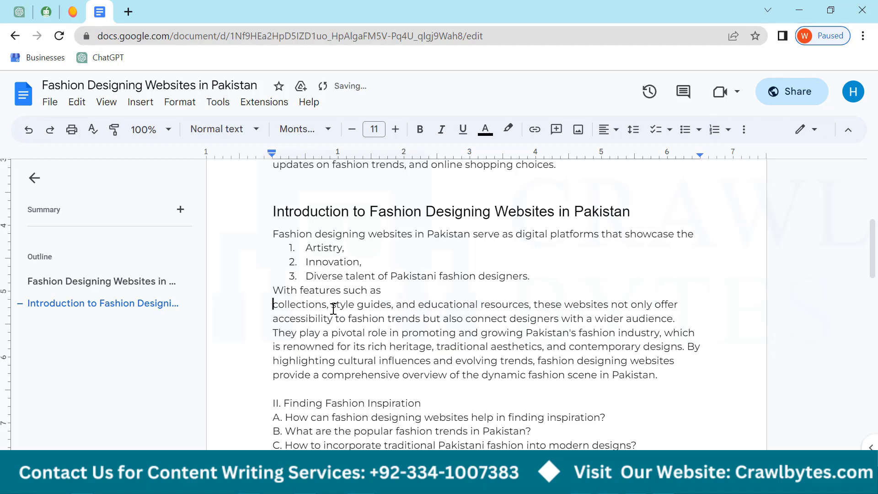
left_click(331, 305)
key("Return")
left_click(360, 319)
key("Return")
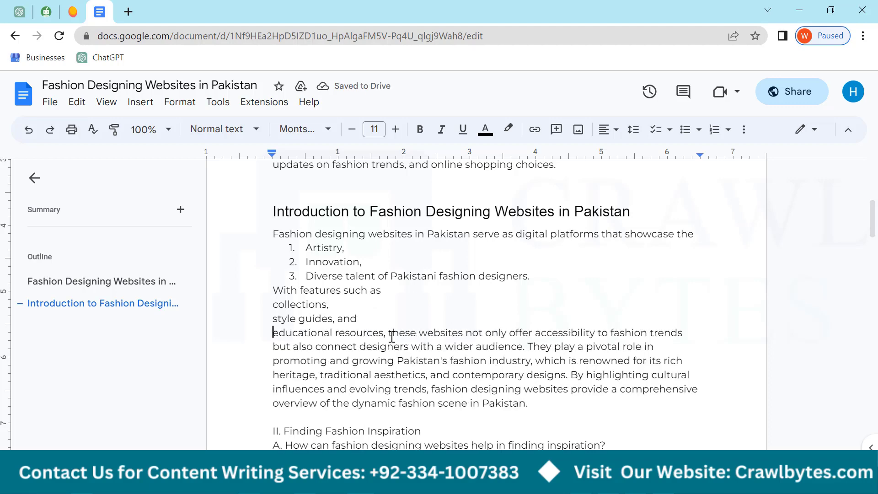
left_click(389, 333)
key("Return")
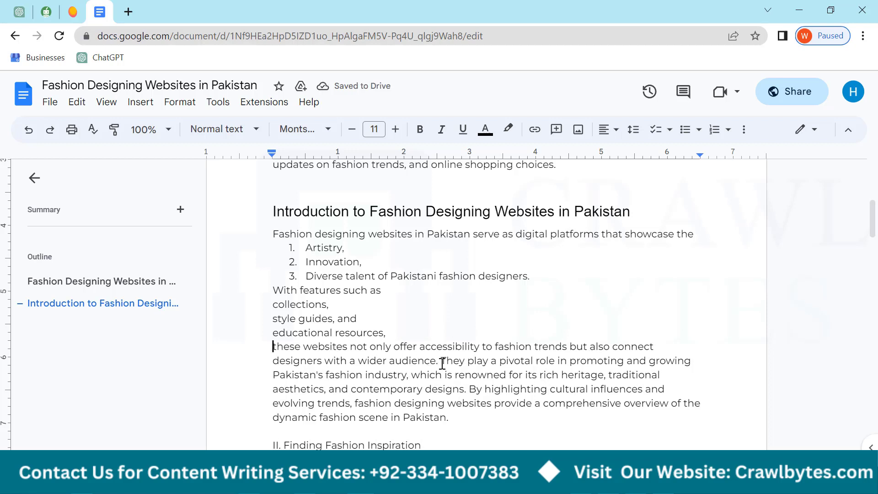
left_click_drag(394, 331, 274, 302)
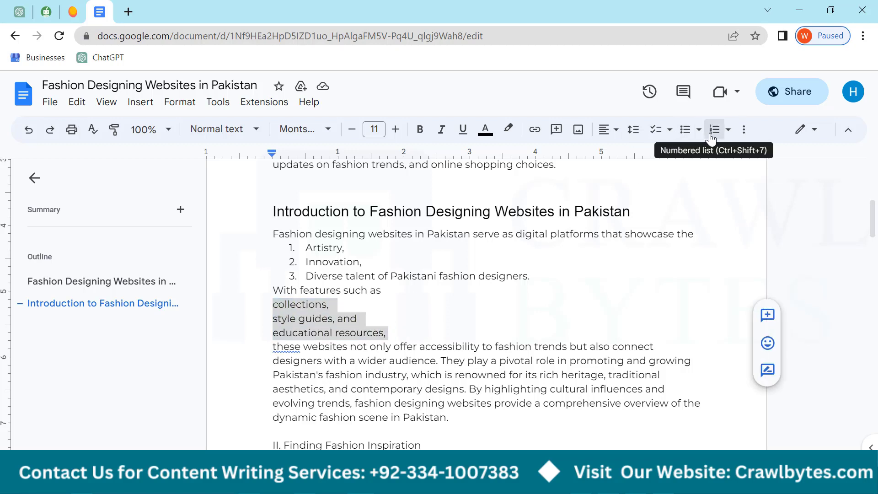
left_click(714, 130)
Delete the trailing commas and the word "and" from the items in the features list
left_click(418, 301)
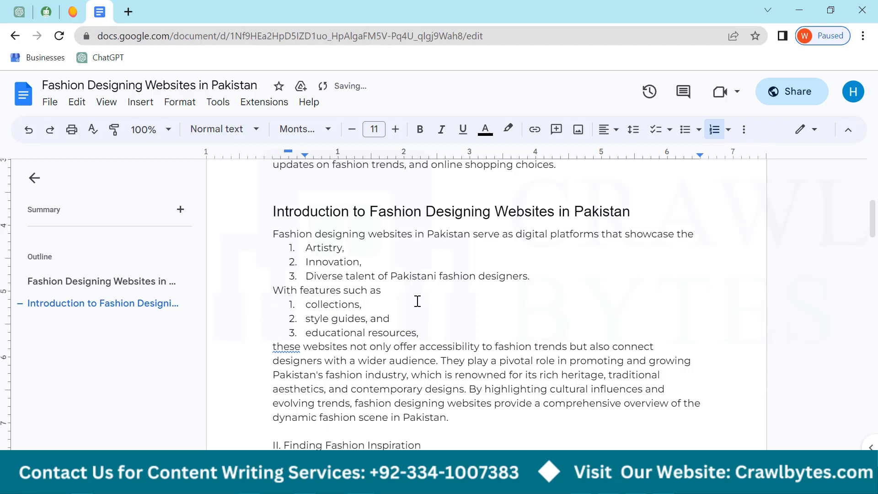
key("BackSpace")
key("BackSpace")
key("BackSpace")
key("BackSpace")
key("BackSpace")
Capitalize the features list items so they read Collections, Style guides and Educational Resources
left_click(373, 334)
key("BackSpace")
type("R")
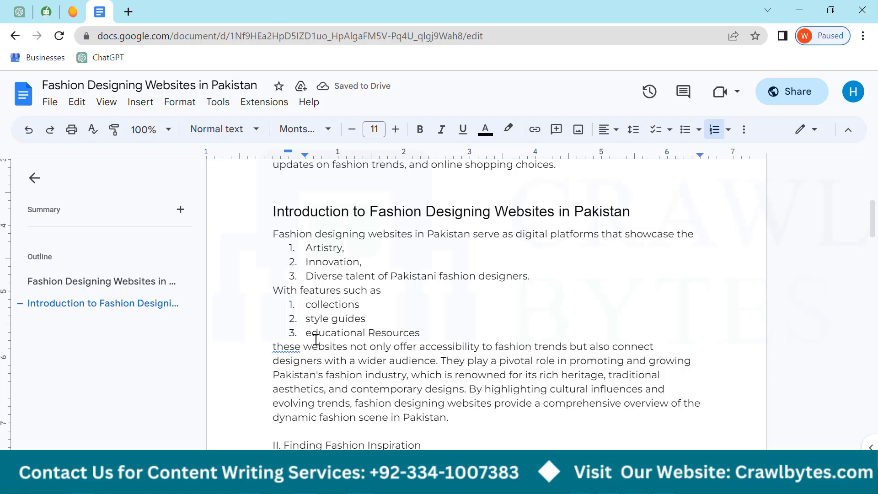
key("BackSpace")
type("E")
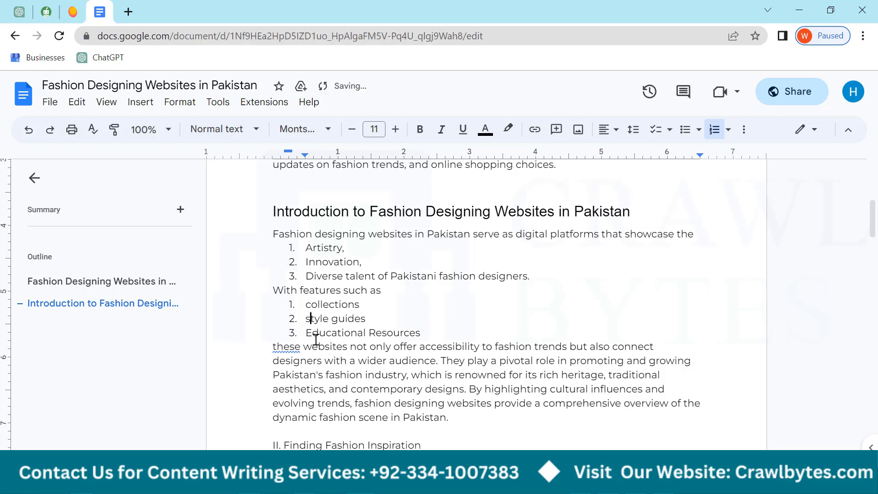
key("BackSpace")
type("S")
key("BackSpace")
type("C")
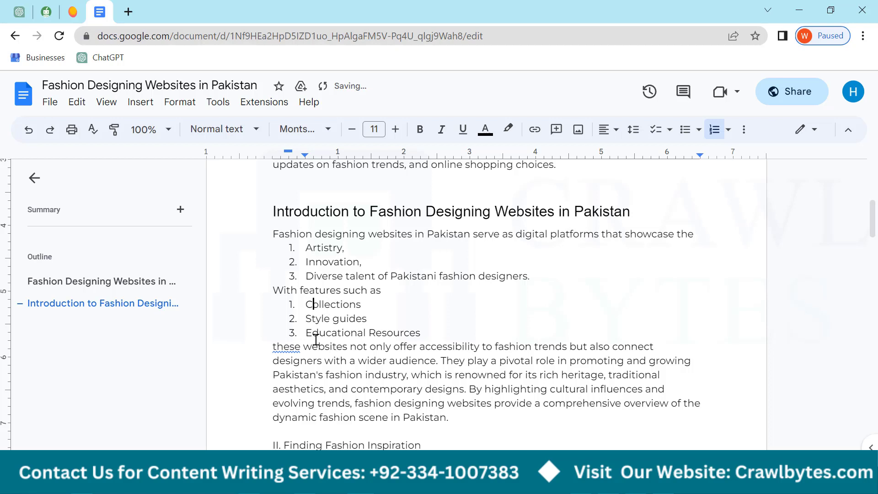
Delete the trailing punctuation from the Artistry, Innovation and Diverse talent list items
left_click(406, 263)
key("BackSpace")
left_click(372, 247)
key("BackSpace")
Capitalize "These" at the start of the paragraph below the features list and start a new line before "They play a pivotal role"
left_click(273, 346)
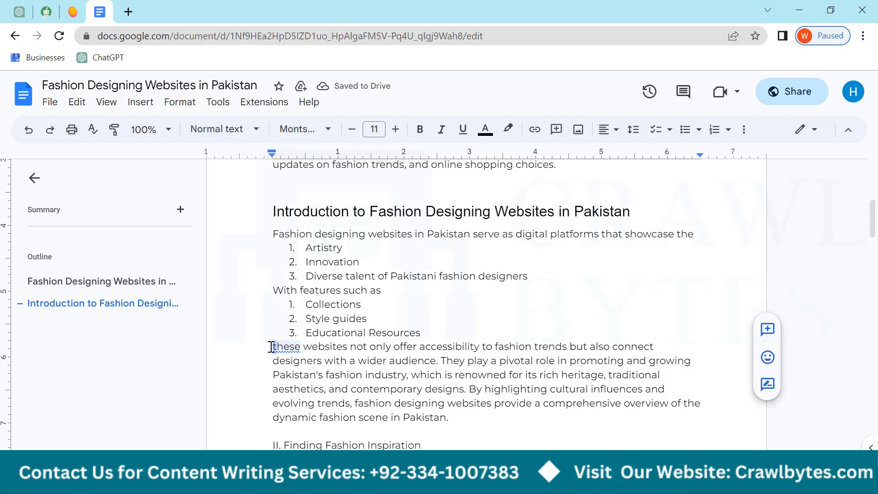
key("Delete")
type("T")
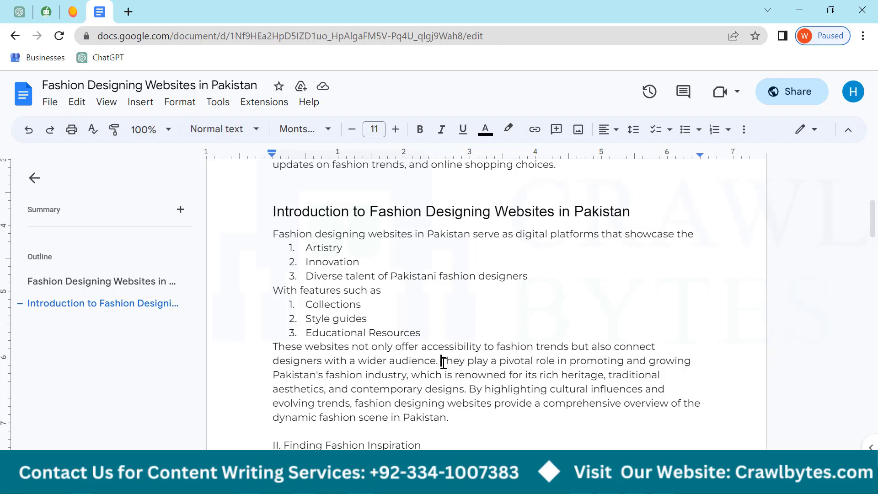
left_click(443, 361)
key("Return")
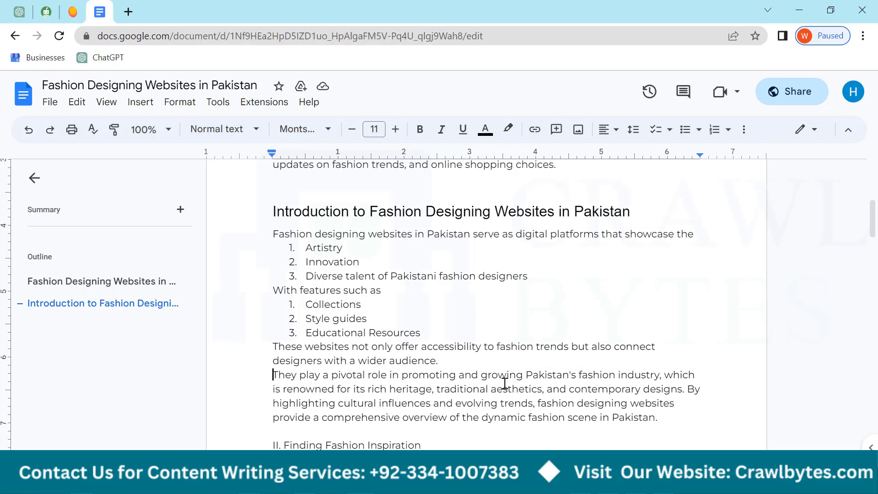
Put "rich heritage,", "traditional aesthetics," and "contemporary designs." on separate lines without the "and", and format them as a numbered list
scroll(574, 380, "down", 2)
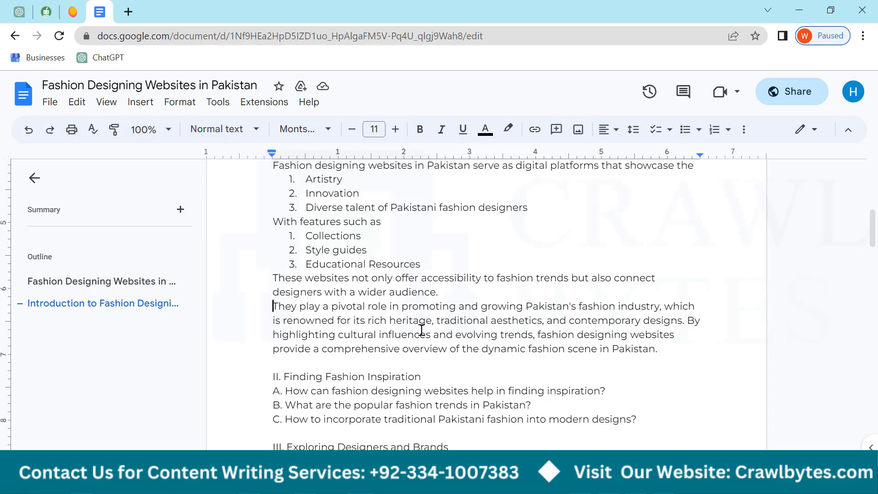
left_click(369, 321)
key("Return")
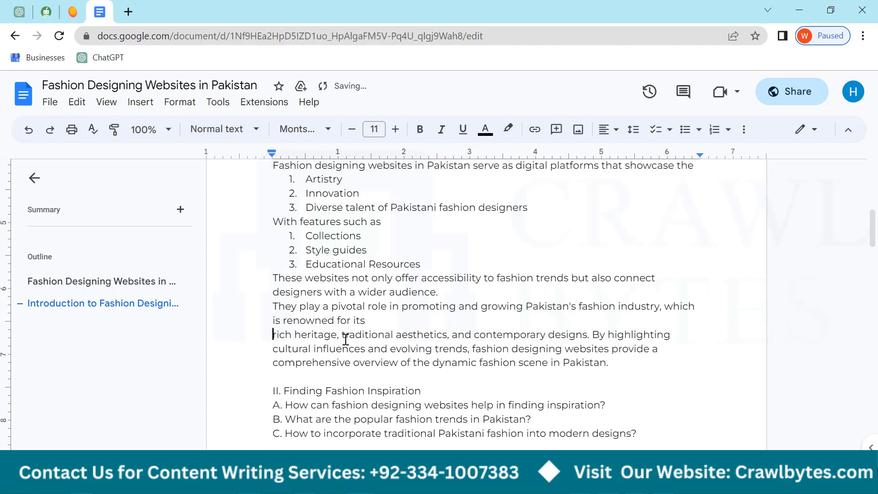
left_click(339, 334)
key("Return")
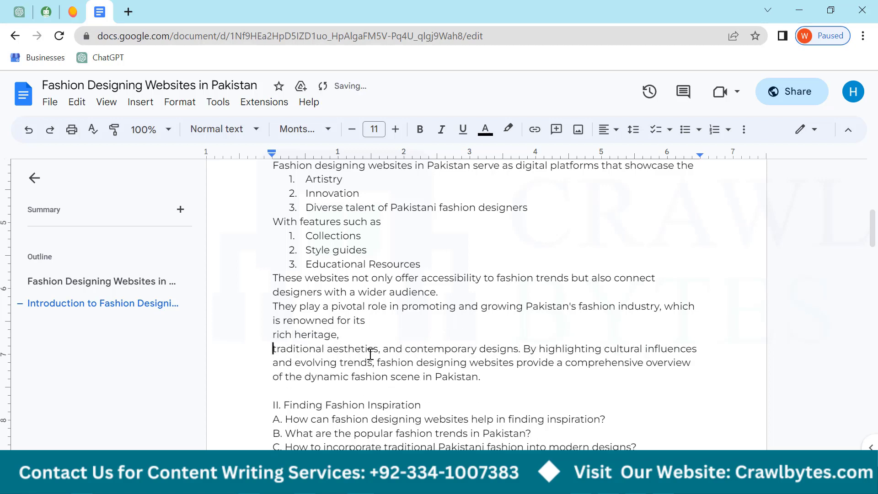
double_click(391, 349)
key("Return")
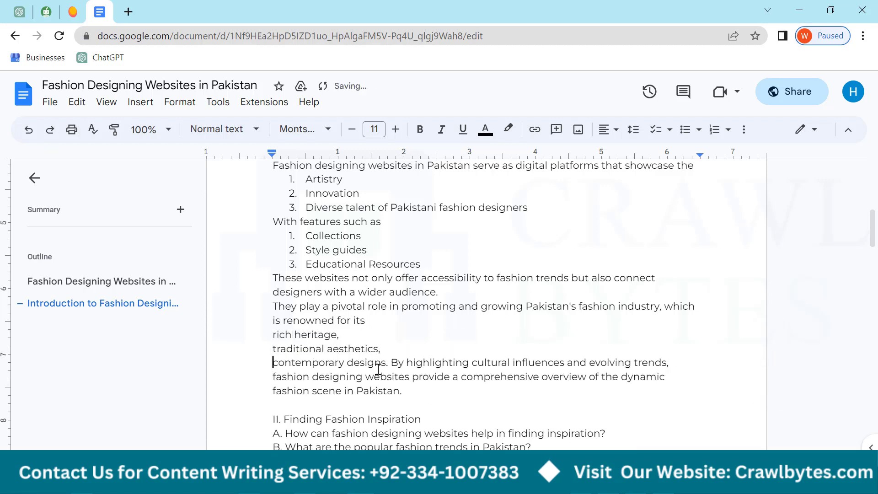
left_click(391, 362)
key("Return")
left_click_drag(389, 361, 274, 336)
left_click(714, 132)
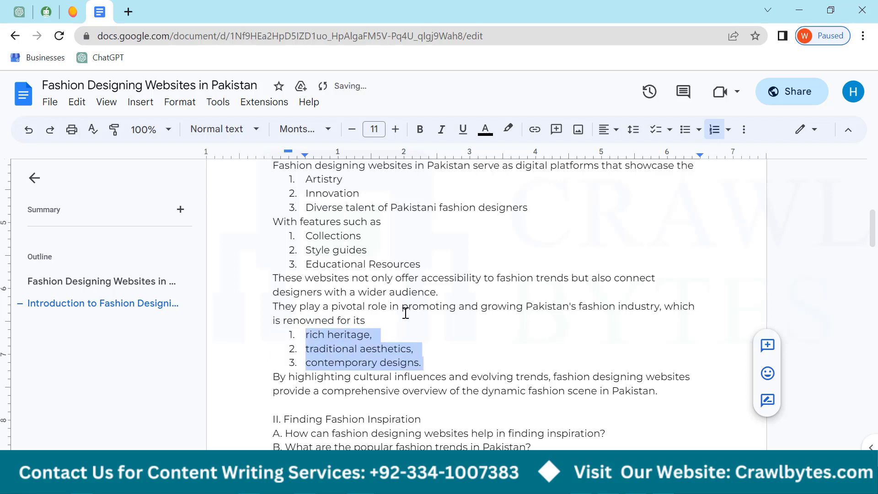
Delete the trailing commas and period from the heritage, aesthetics and designs list items
left_click(406, 334)
left_click(414, 350)
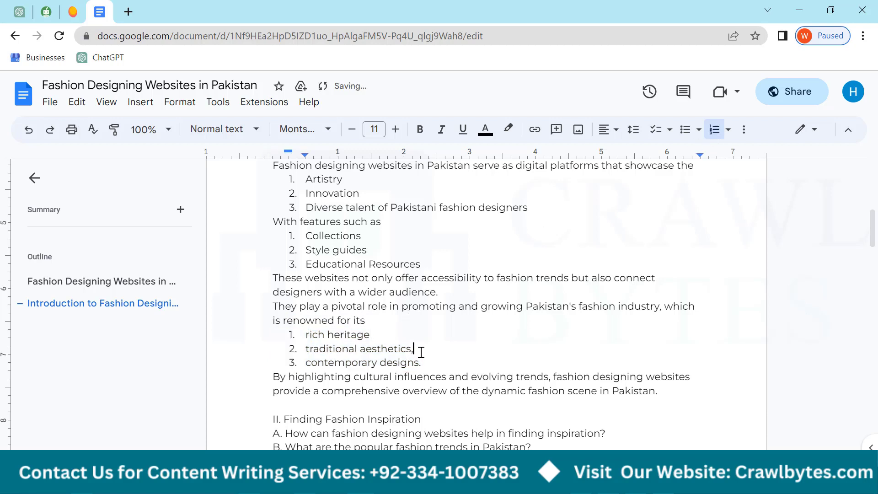
key("BackSpace")
left_click(423, 363)
key("BackSpace")
Capitalize the new list items so they read Rich heritage, Traditional aesthetics and Contemporary designs
left_click(308, 335)
key("BackSpace")
type("R")
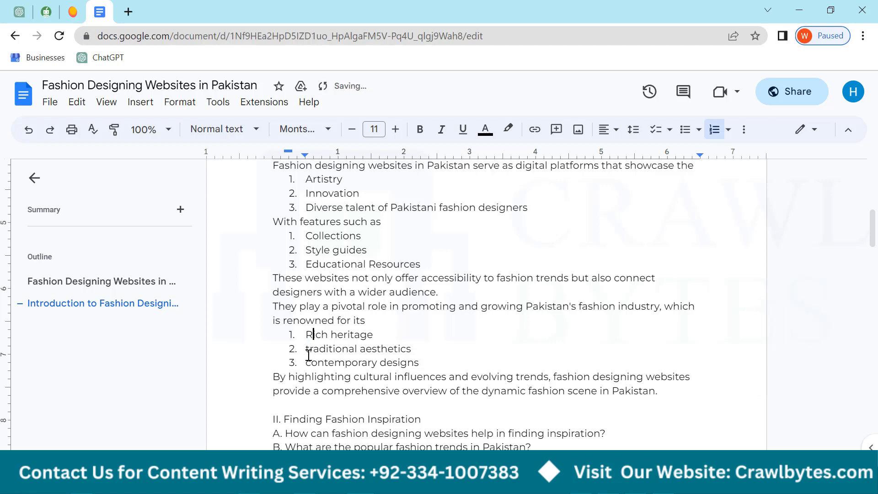
left_click(309, 350)
key("BackSpace")
type("T")
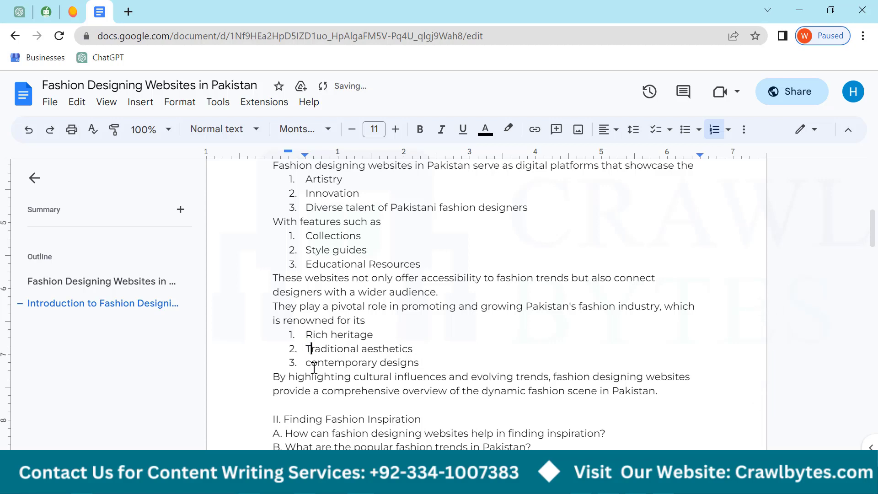
left_click_drag(311, 364, 308, 365)
type("C")
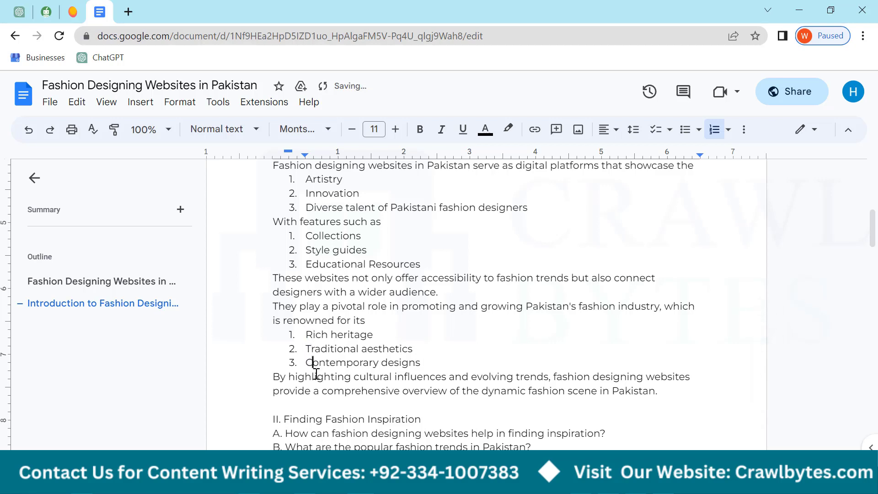
Bold the three lead-in lines above the numbered lists: "They play a pivotal role", "Fashion designing websites in Pakistan serve" and "With features such as"
scroll(338, 379, "up", 3)
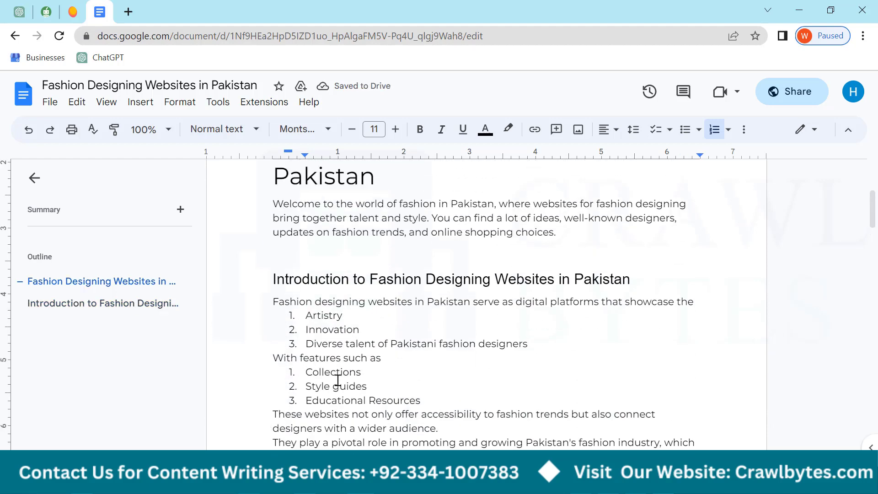
scroll(337, 379, "down", 2)
scroll(337, 379, "down", 3)
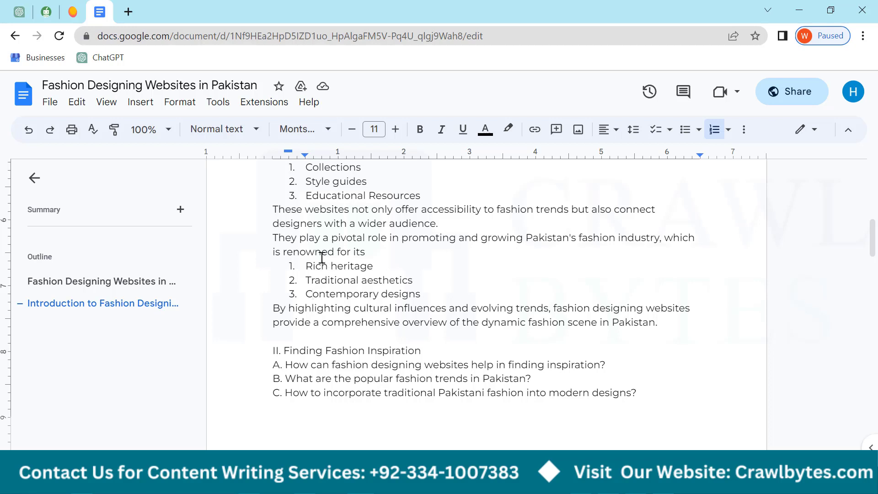
left_click_drag(369, 251, 276, 246)
key("ctrl+b")
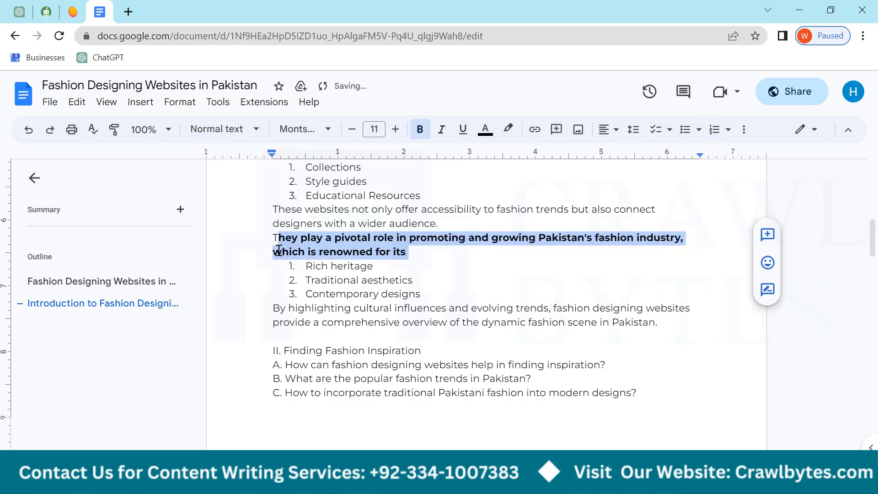
scroll(327, 302, "up", 2)
key("Left")
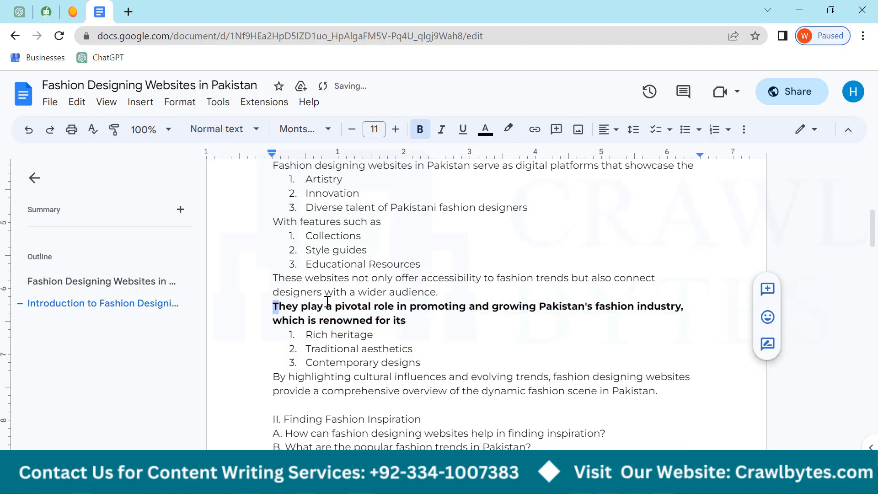
scroll(328, 302, "up", 3)
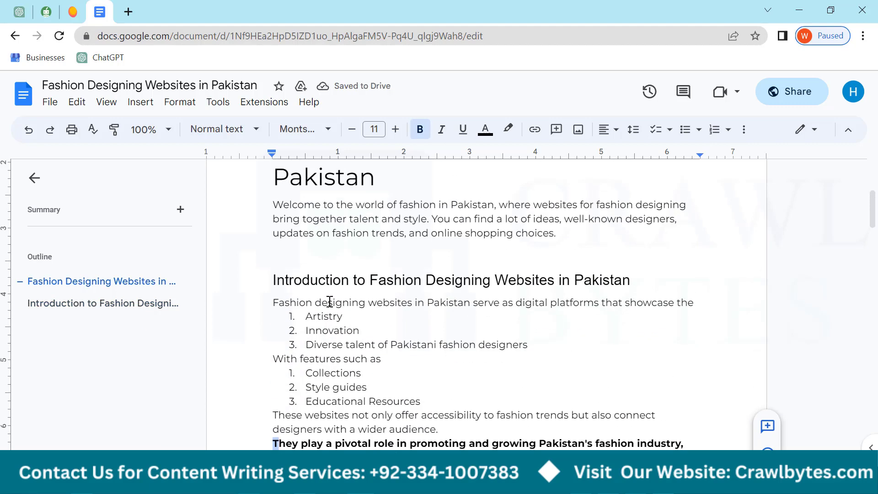
triple_click(329, 300)
key("ctrl+b")
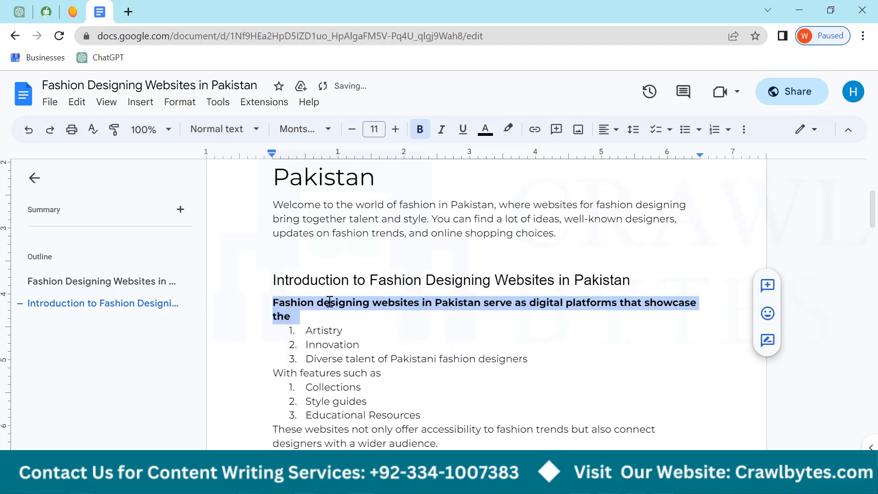
scroll(328, 302, "down", 2)
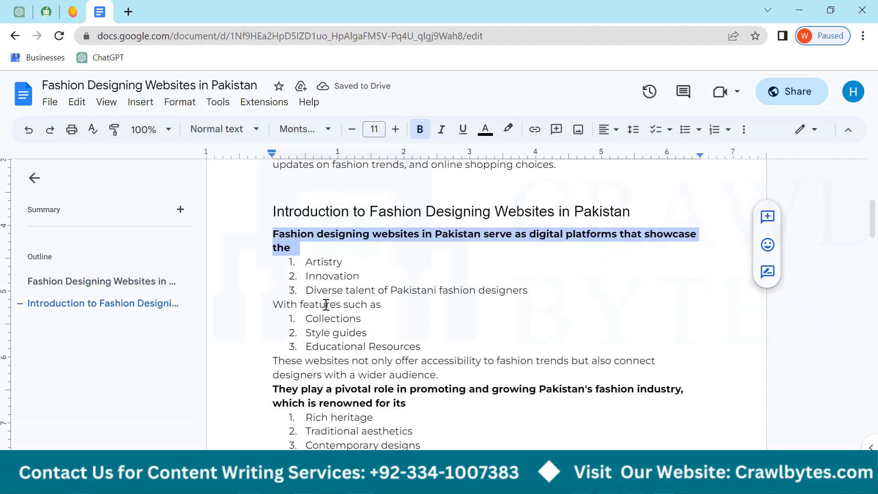
triple_click(327, 304)
key("ctrl+b")
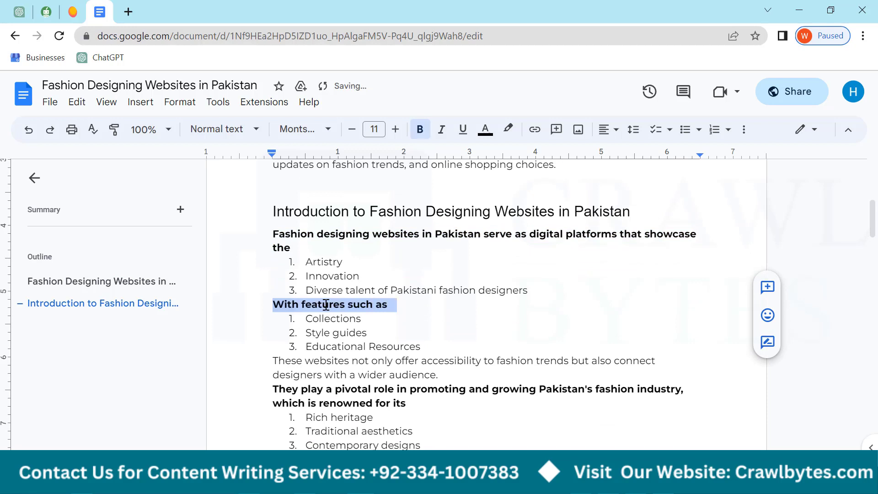
triple_click(308, 247)
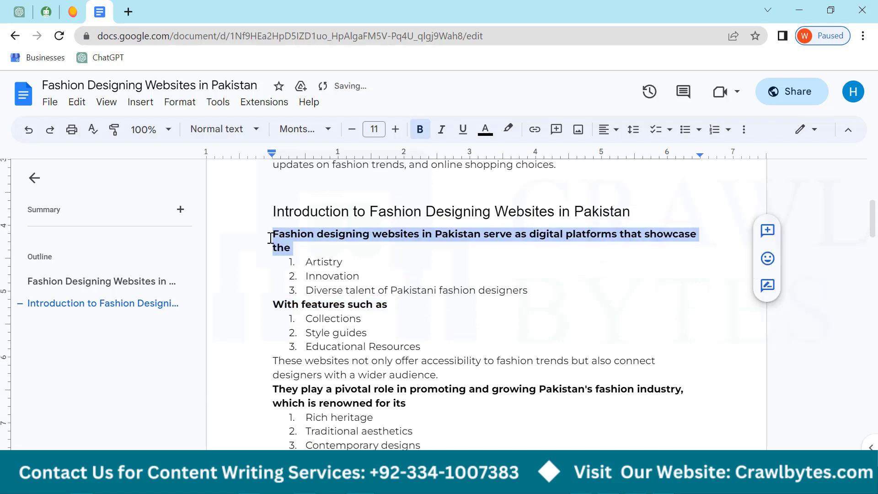
left_click(324, 274)
triple_click(326, 304)
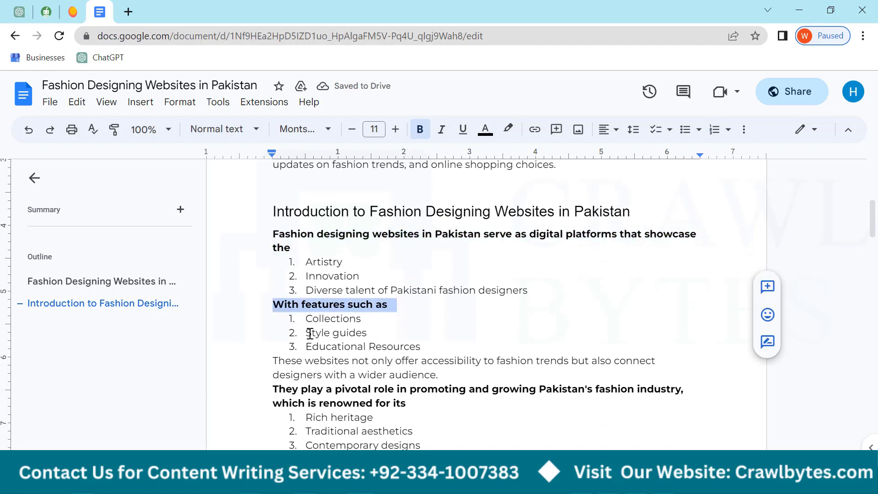
left_click_drag(311, 333, 341, 346)
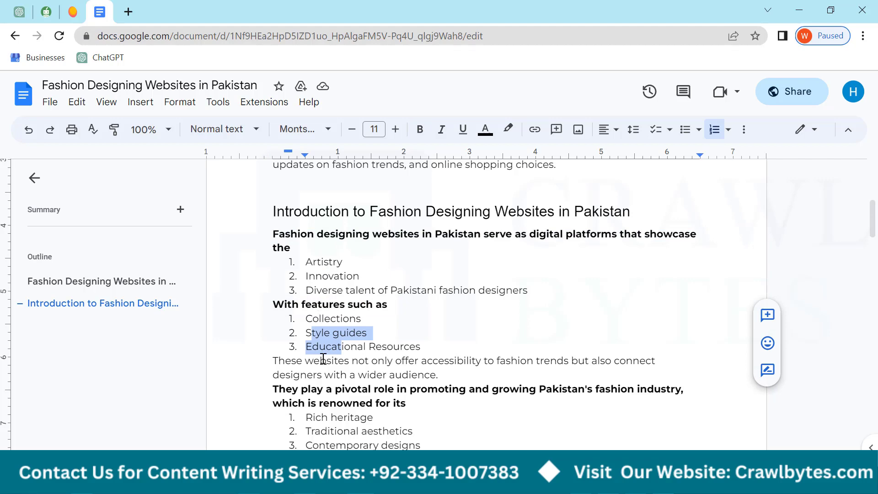
scroll(301, 345, "down", 3)
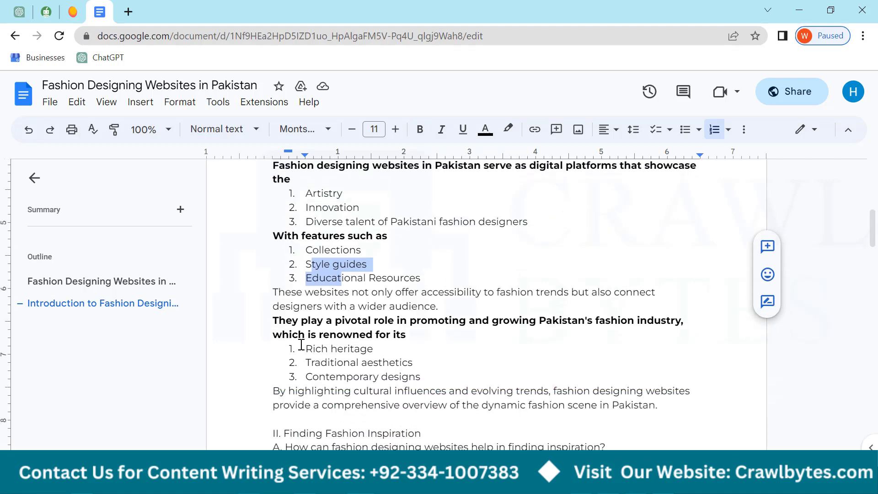
left_click(323, 360)
scroll(297, 320, "down", 3)
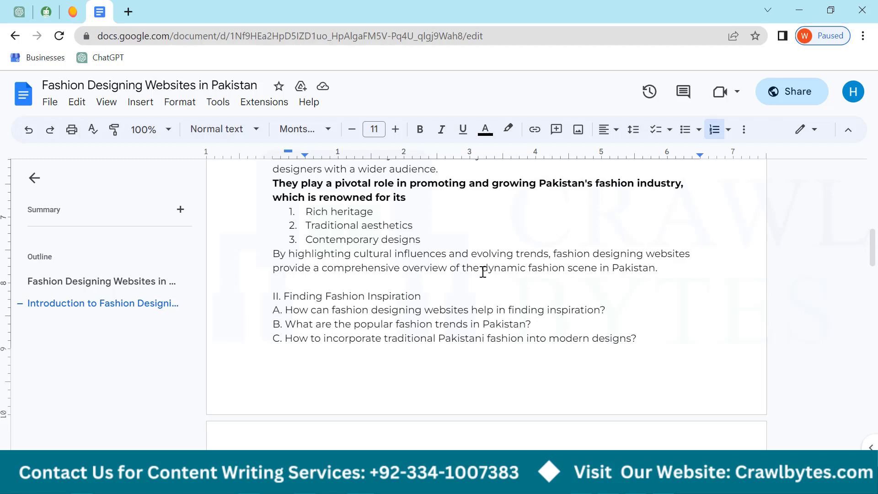
Copy the closing sentence starting "By highlighting cultural influences", switch to QuillBot, replace its input text with it and paraphrase it in Simple mode
double_click(374, 268)
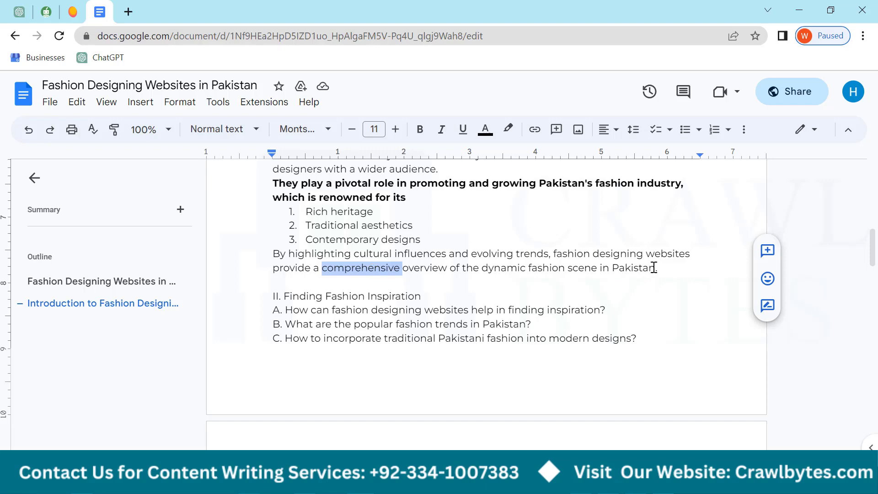
left_click_drag(657, 269, 274, 255)
key("ctrl+c")
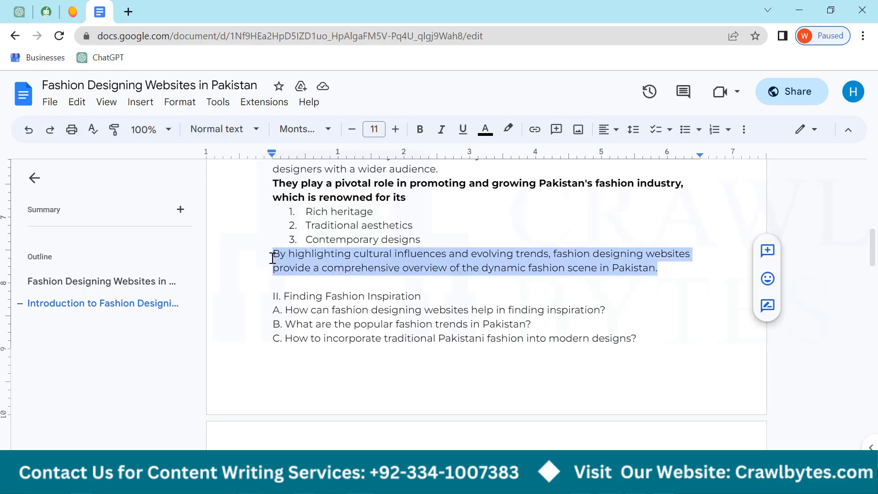
left_click(46, 12)
left_click(221, 290)
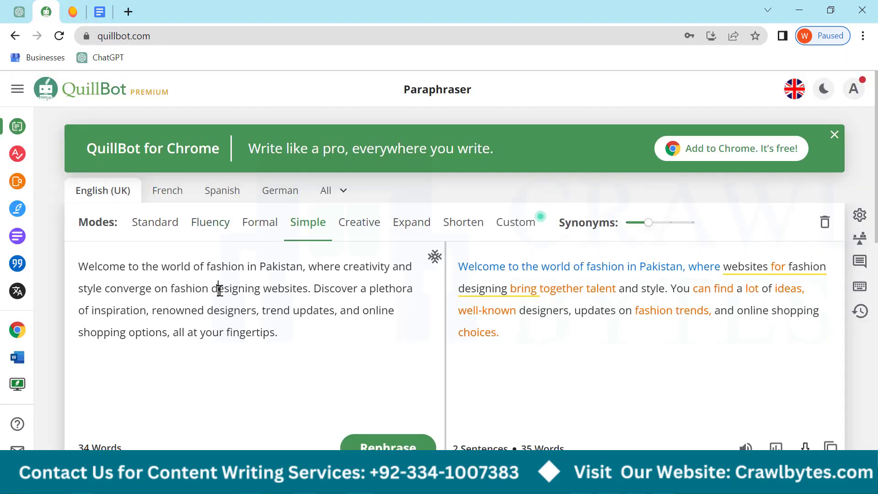
key("ctrl+a")
key("ctrl+v")
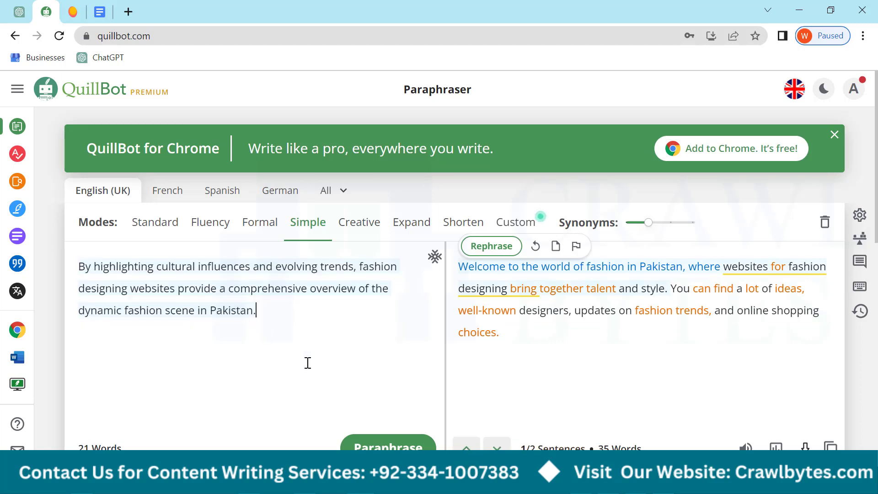
left_click(369, 443)
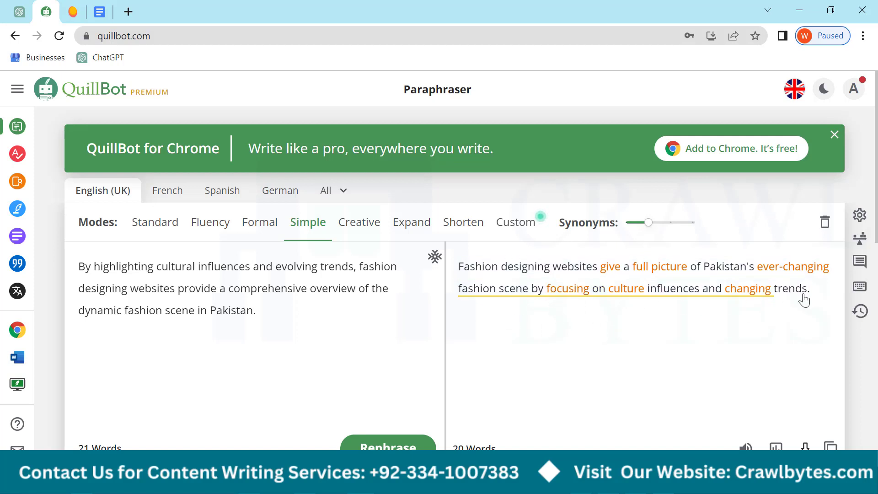
Copy the paraphrased sentence from QuillBot and replace the closing sentence starting "By highlighting cultural influences" in the Google Docs article with it
left_click_drag(819, 288, 456, 258)
key("ctrl+c")
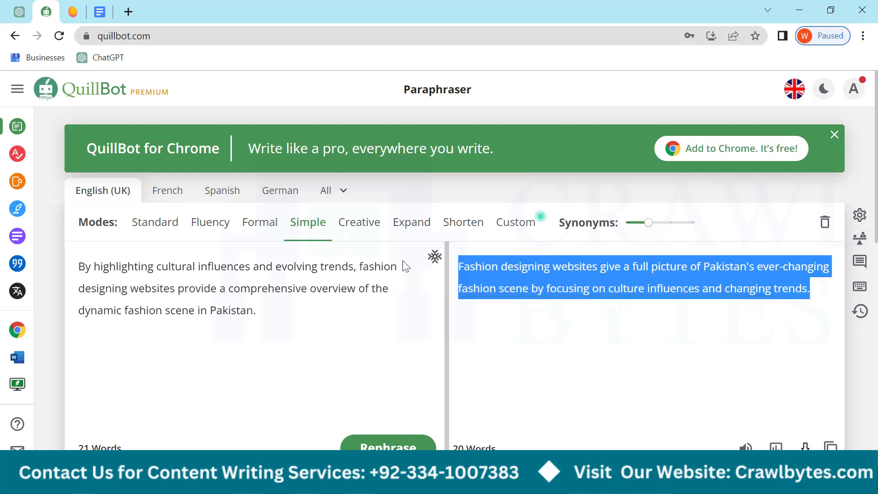
left_click(19, 11)
left_click(99, 11)
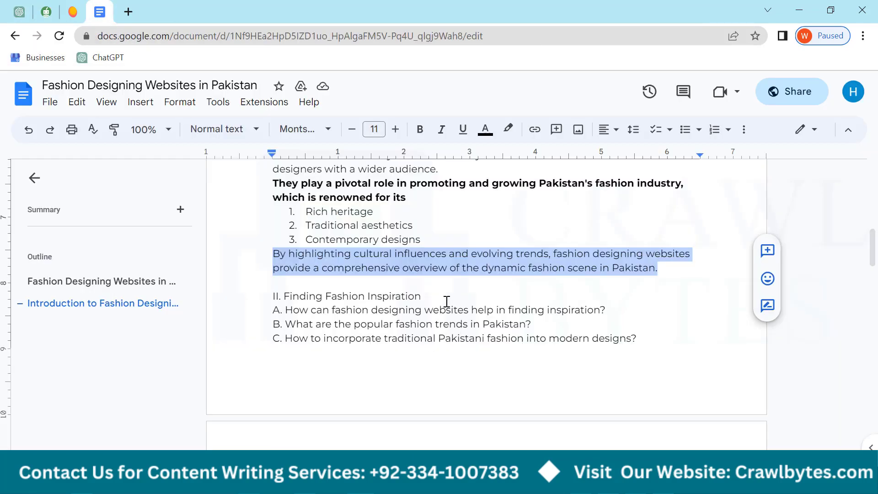
key("ctrl+v")
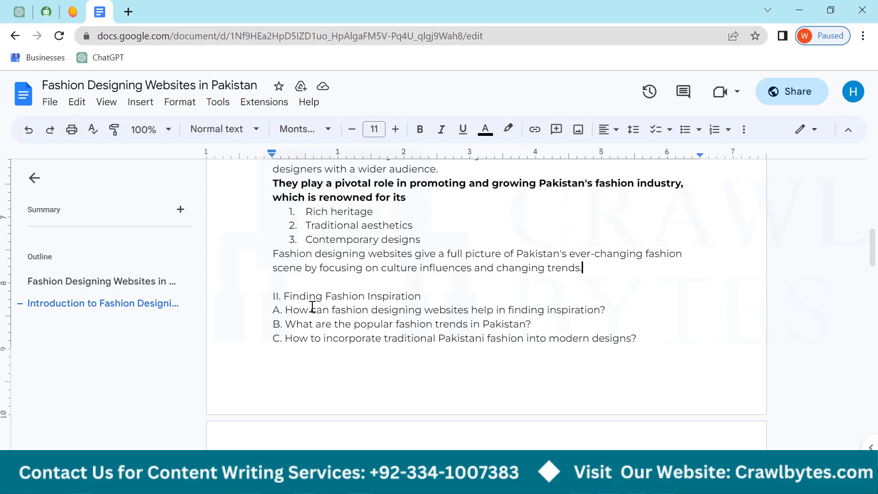
Copy the "II. Finding Fashion Inspiration" heading with its questions A to C from the article and send them to ChatGPT as a prompt
left_click(52, 10)
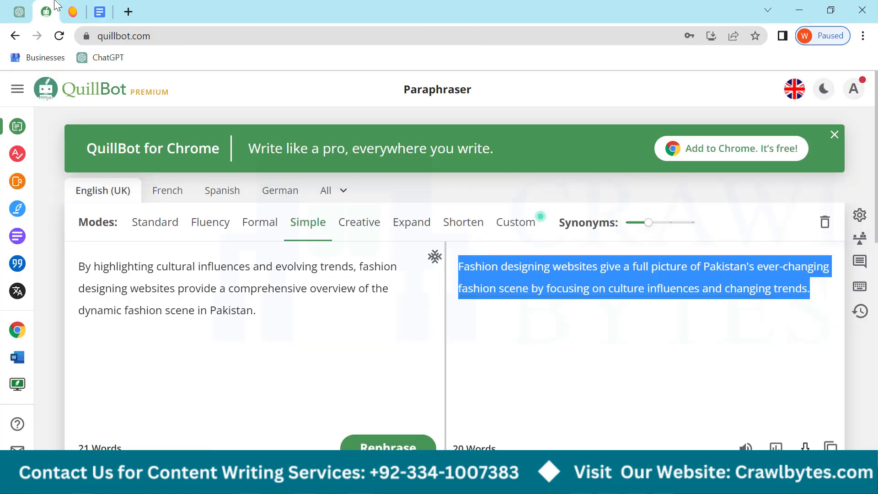
left_click(9, 8)
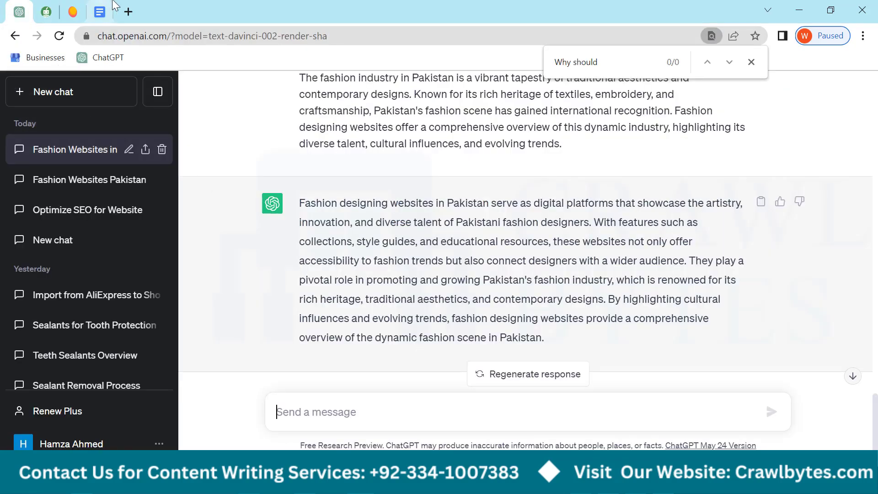
left_click(114, 7)
scroll(320, 228, "down", 2)
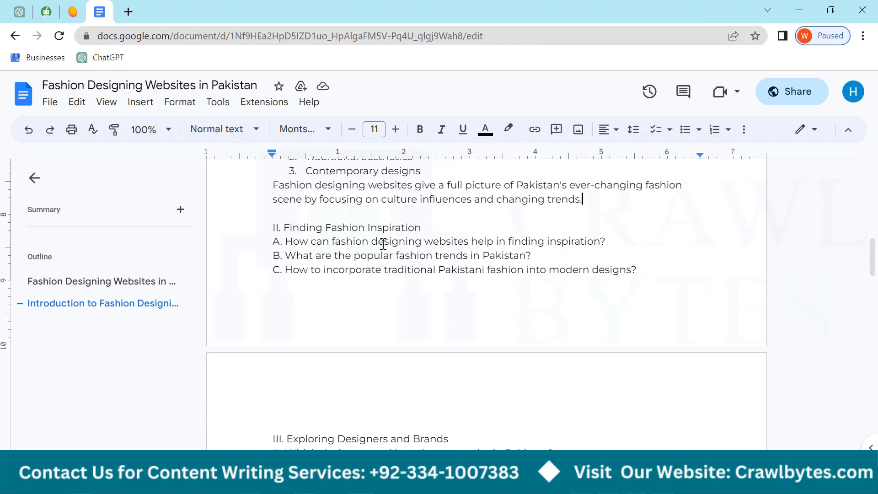
scroll(346, 303, "down", 2)
scroll(362, 318, "up", 3)
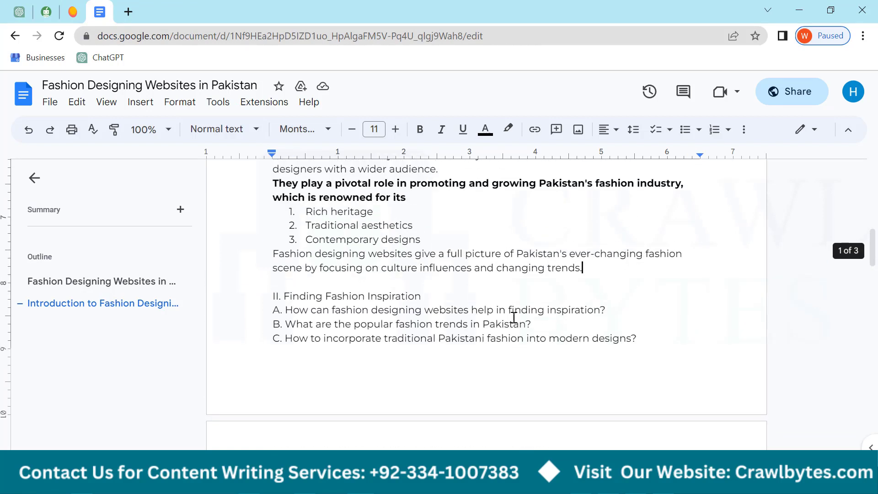
left_click_drag(661, 341, 273, 298)
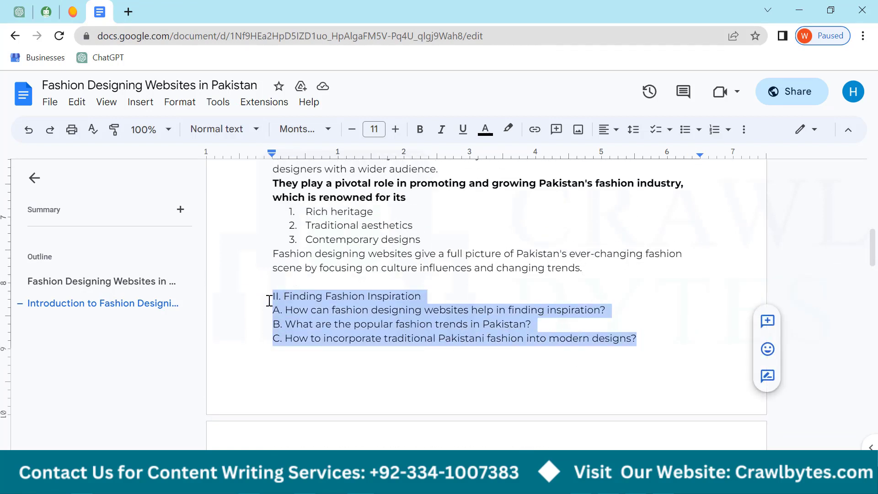
key("ctrl+c")
left_click(19, 11)
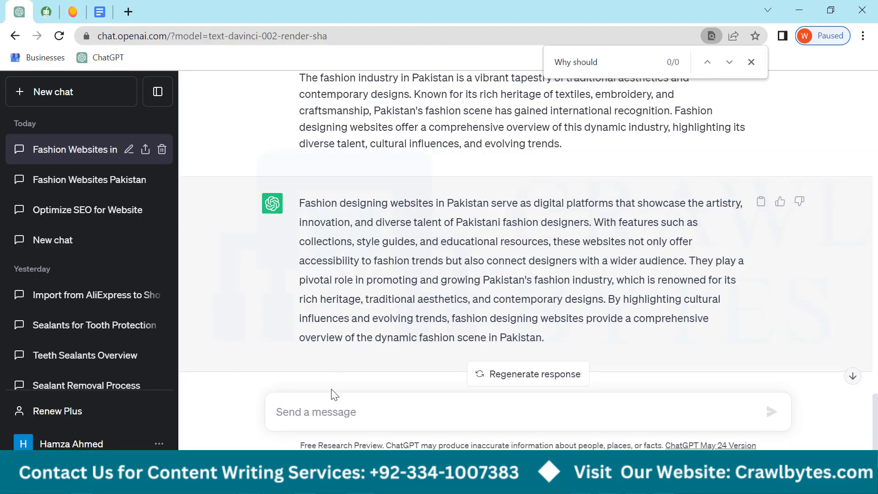
key("ctrl+v")
key("Return")
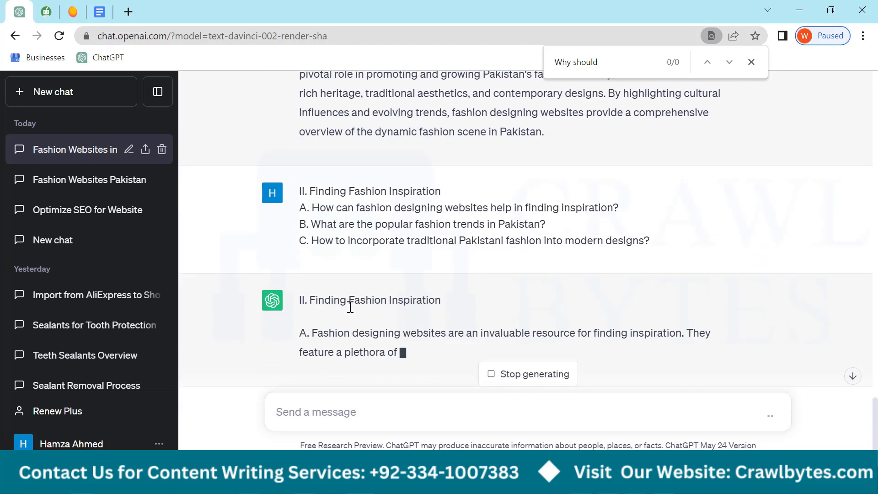
Ask ChatGPT to "Summarize it in 1 para" once the Finding Fashion Inspiration response is generated
left_click_drag(304, 137, 556, 169)
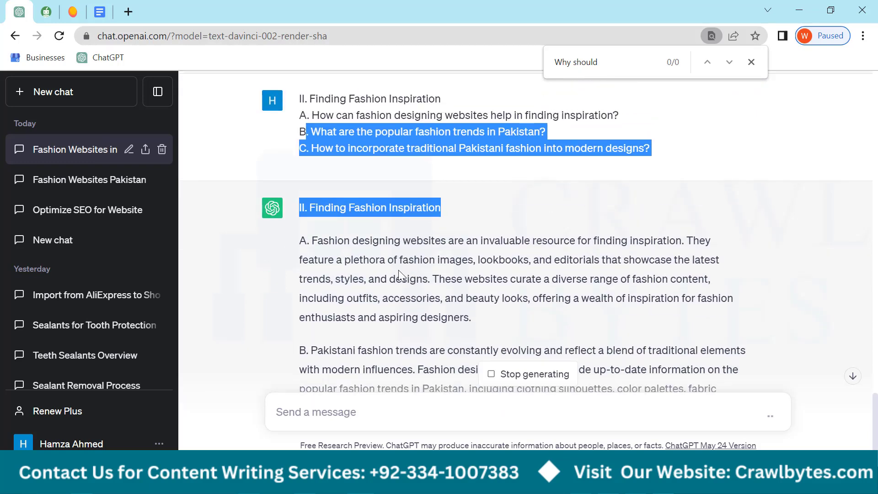
left_click(398, 275)
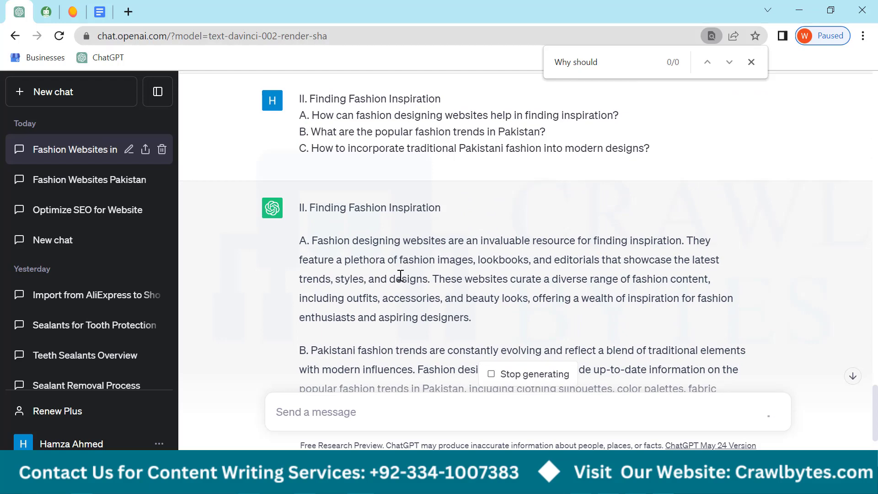
scroll(398, 274, "down", 4)
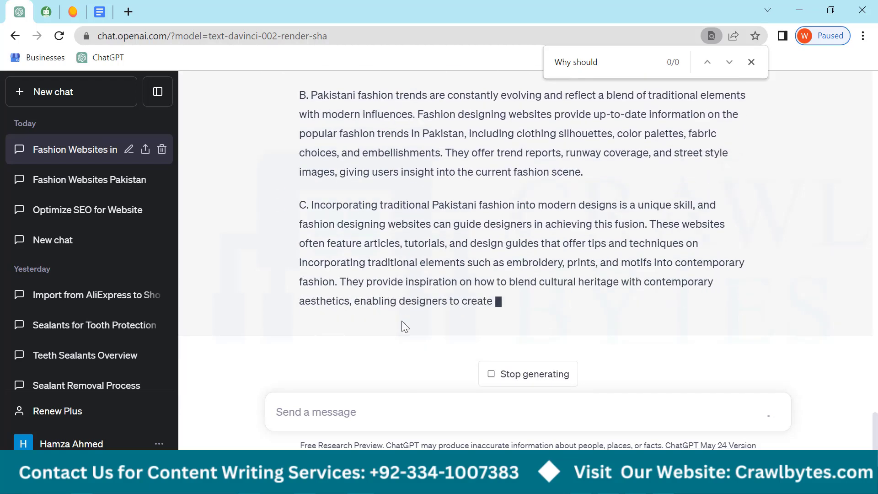
left_click(392, 418)
type("Si")
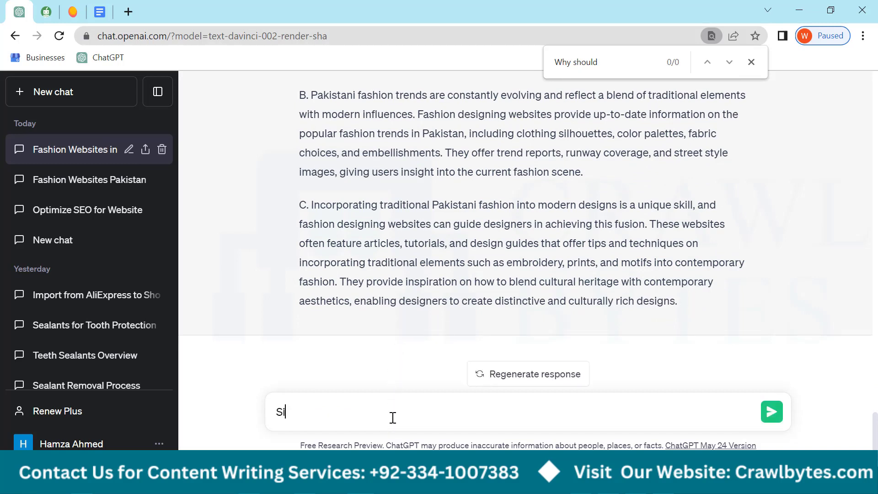
type("ummaroze")
key("BackSpace")
key("BackSpace")
type("ze it in ")
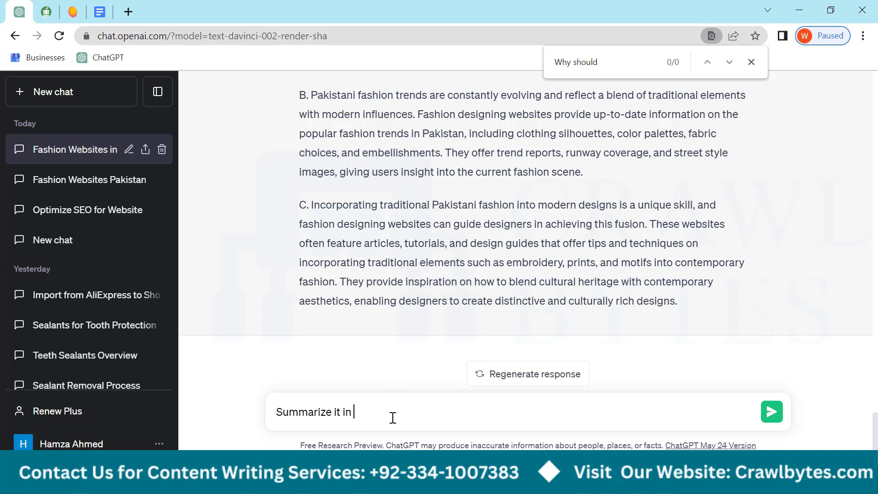
type("1 para")
key("Return")
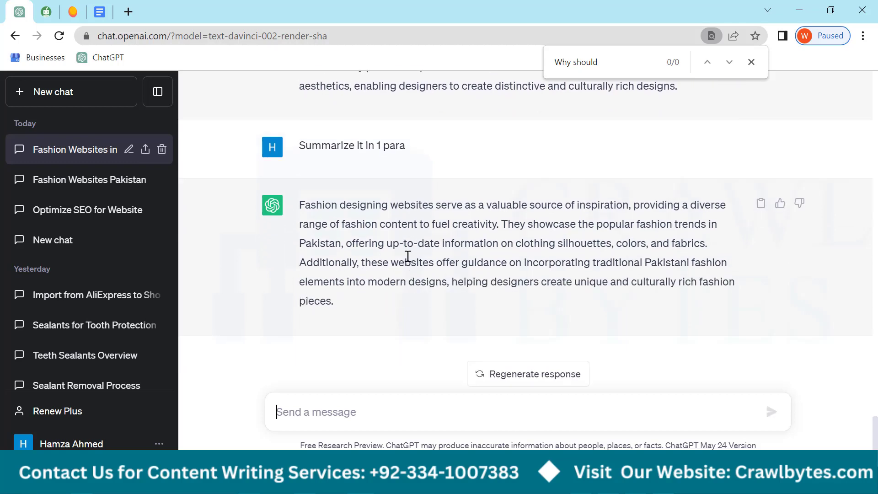
Compare the one-paragraph summary with the full response, copy the summary and paste it into the ChatGPT message field, selecting it all there
scroll(407, 256, "up", 10)
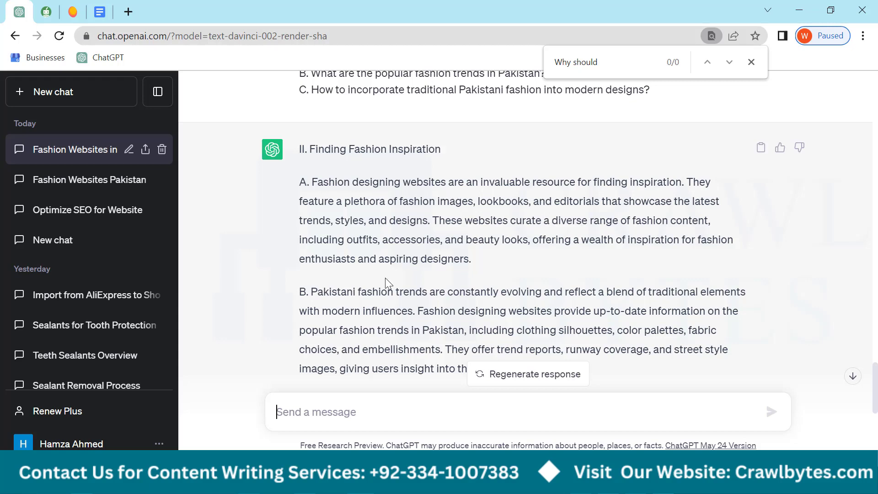
scroll(386, 282, "down", 3)
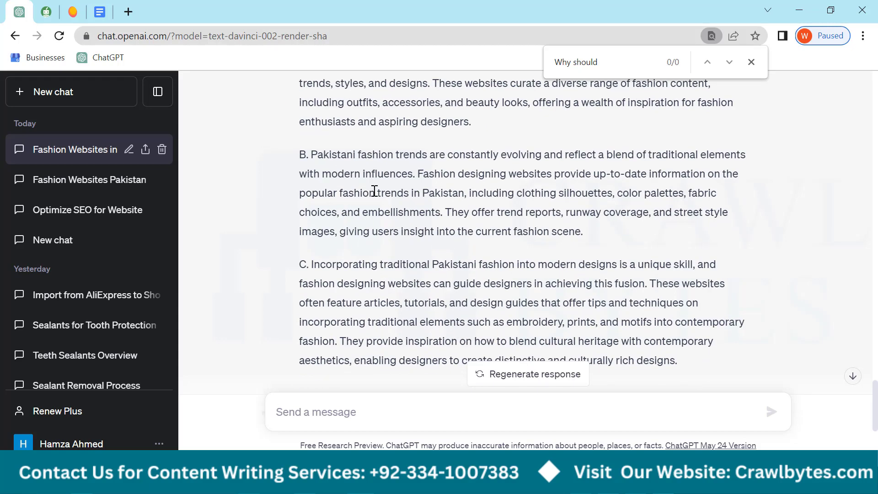
scroll(361, 230, "down", 2)
scroll(412, 244, "down", 6)
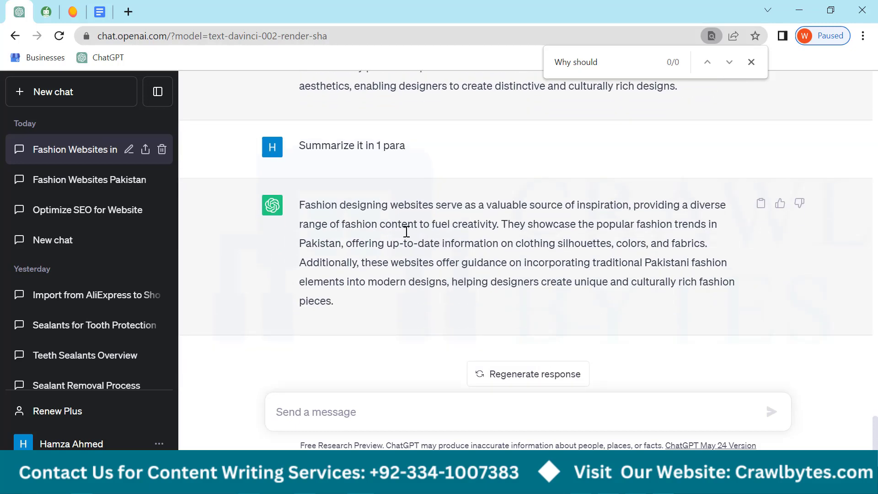
scroll(402, 231, "up", 8)
scroll(364, 182, "down", 8)
left_click_drag(363, 305, 296, 211)
key("ctrl+c")
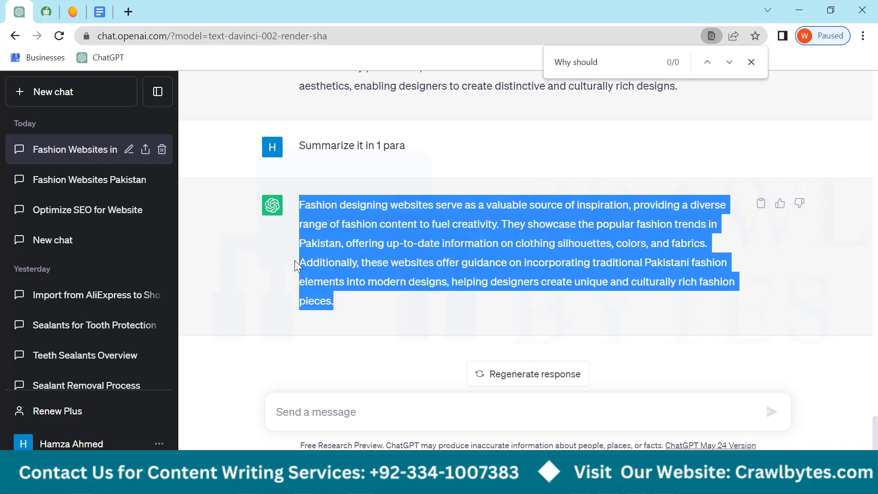
left_click(304, 413)
key("ctrl+v")
key("ctrl+a")
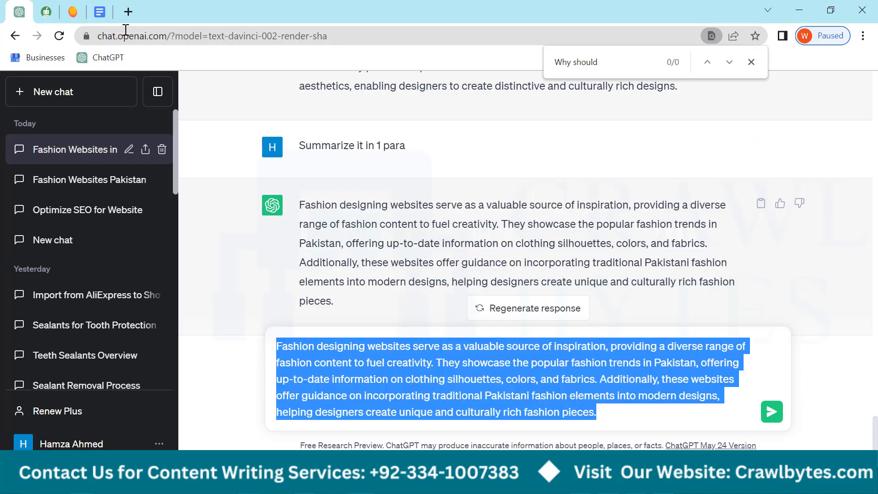
Switch to QuillBot, replace its input text with the copied summary and paraphrase it in Simple and finally Creative mode
left_click(100, 11)
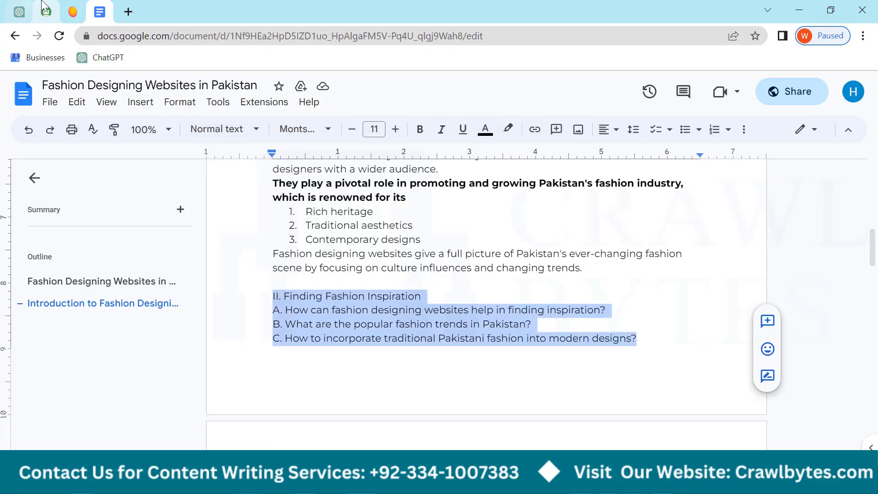
left_click(44, 8)
left_click(251, 295)
key("ctrl+a")
key("ctrl+v")
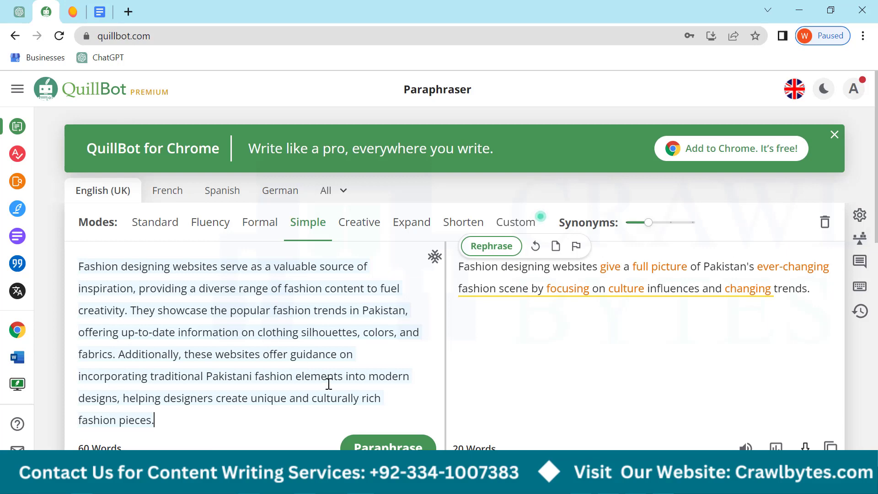
left_click(370, 442)
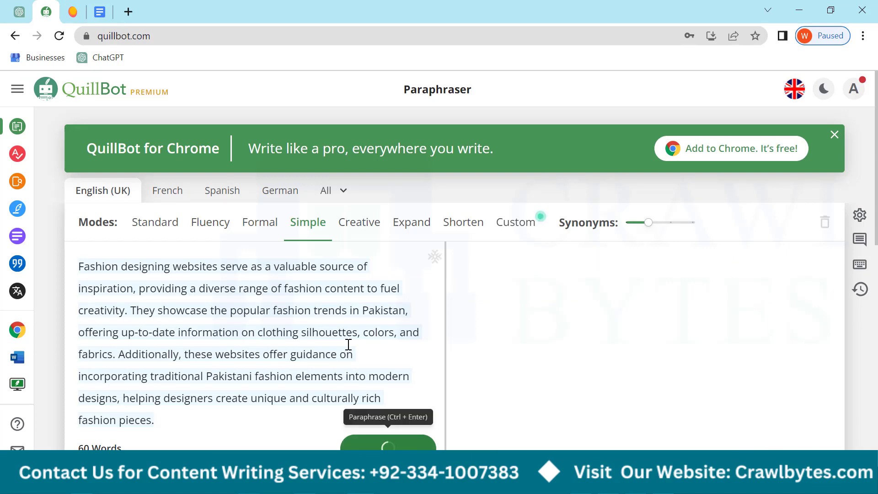
left_click(352, 229)
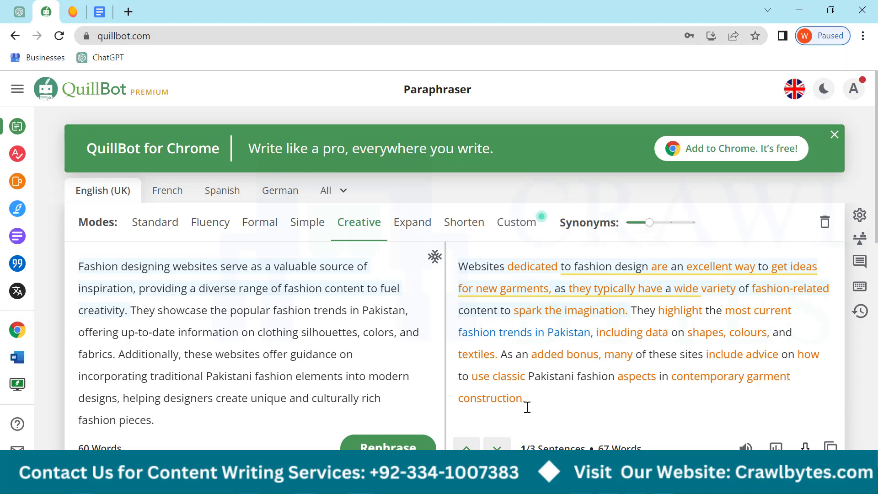
Copy the Creative paraphrase and replace questions A to C under "II. Finding Fashion Inspiration" in the Google Docs article with it
left_click_drag(537, 403, 459, 263)
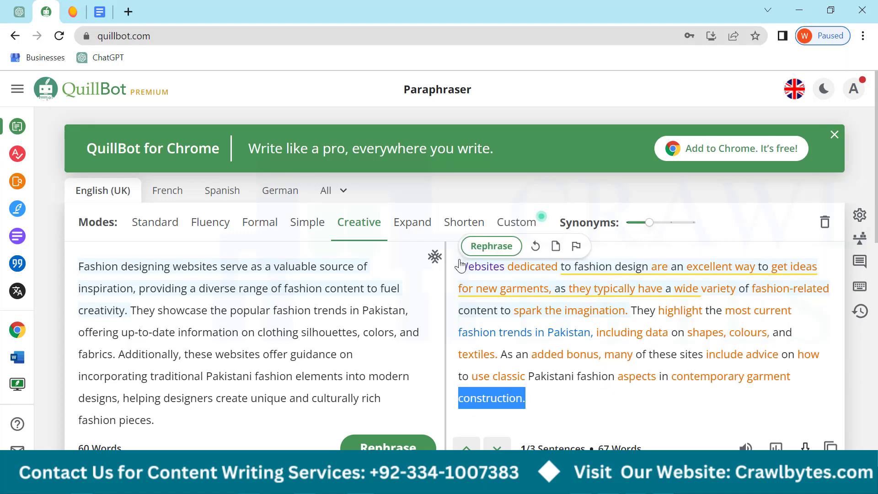
key("ctrl+c")
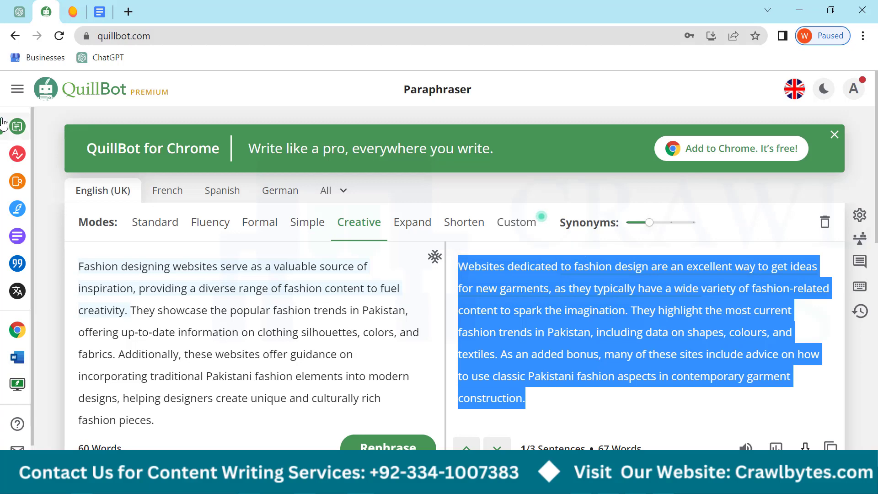
left_click(100, 11)
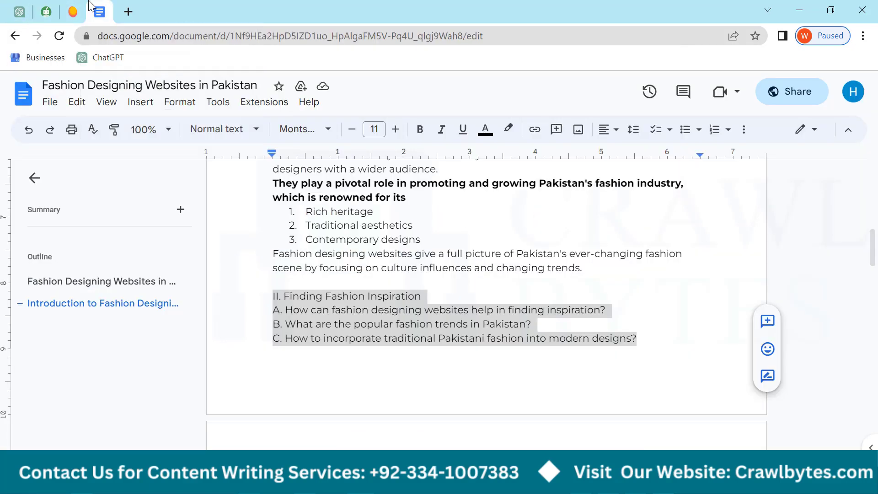
left_click_drag(663, 343, 252, 309)
key("ctrl+v")
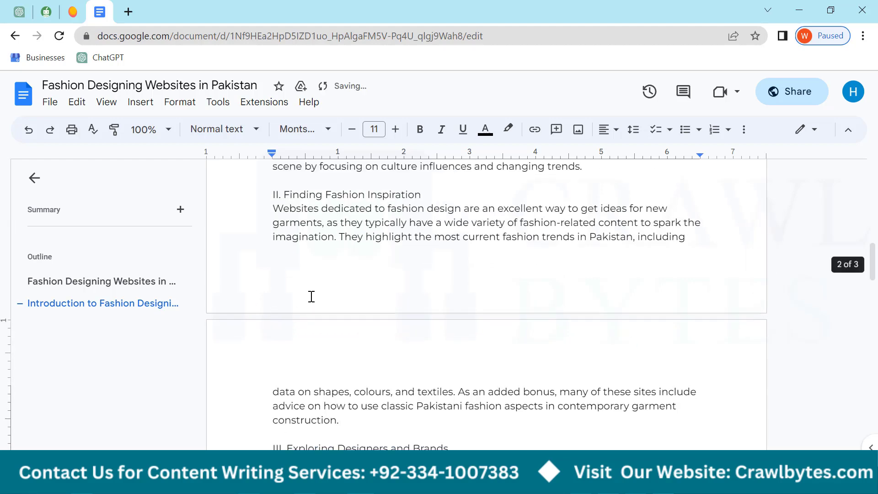
Format the "II. Finding Fashion Inspiration" line as Heading 2 and delete its "II." numeral
left_click_drag(421, 194, 222, 189)
left_click(233, 132)
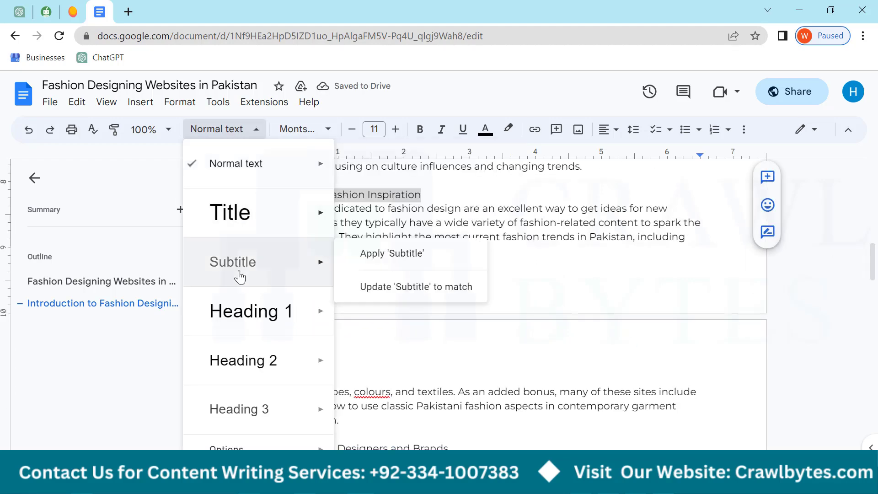
left_click(235, 359)
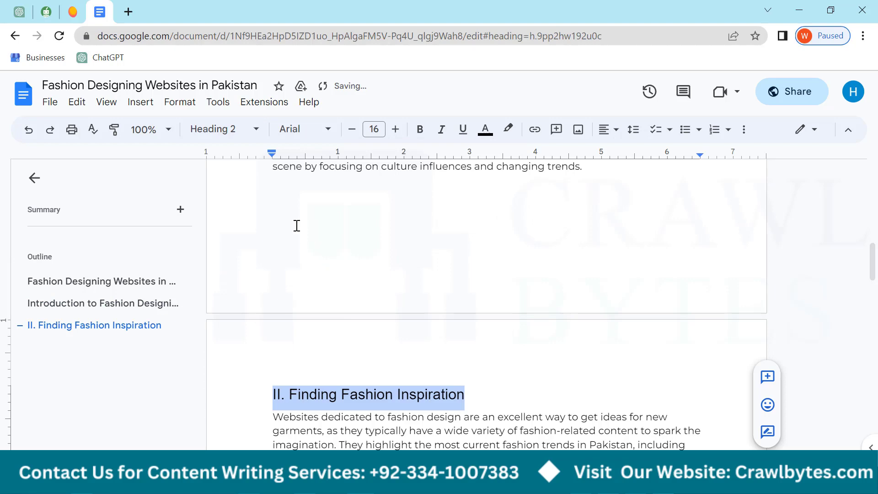
left_click(293, 391)
left_click(261, 394, "shift")
key("BackSpace")
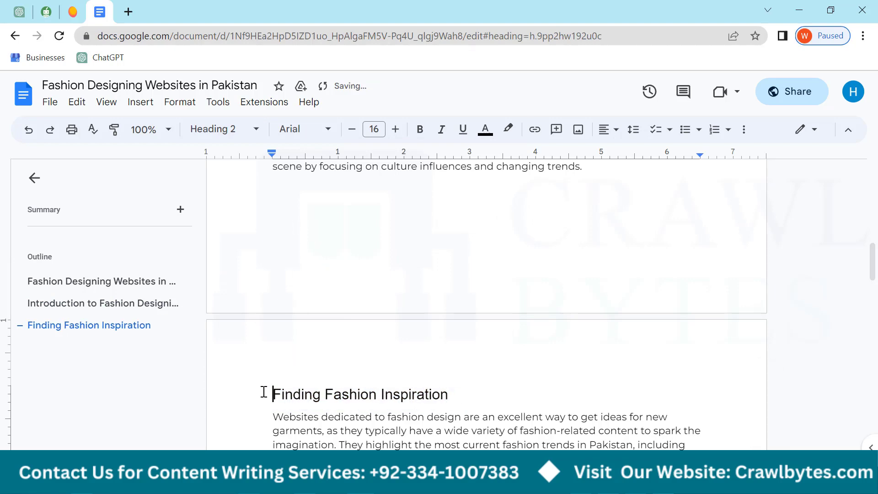
Copy the "Finding Fashion Inspiration" heading, switch to QuillBot, replace its input text with it and paraphrase it in Creative mode
triple_click(339, 392)
left_click(44, 10)
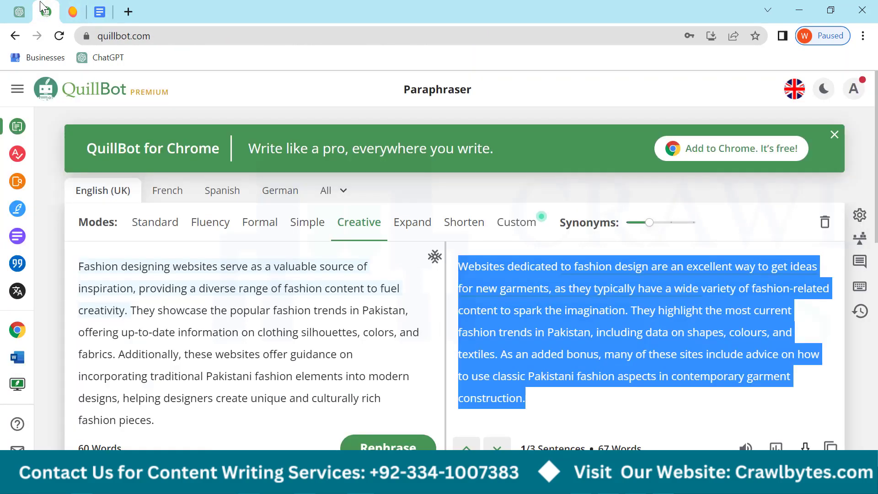
left_click(251, 314)
key("ctrl+a")
key("ctrl+v")
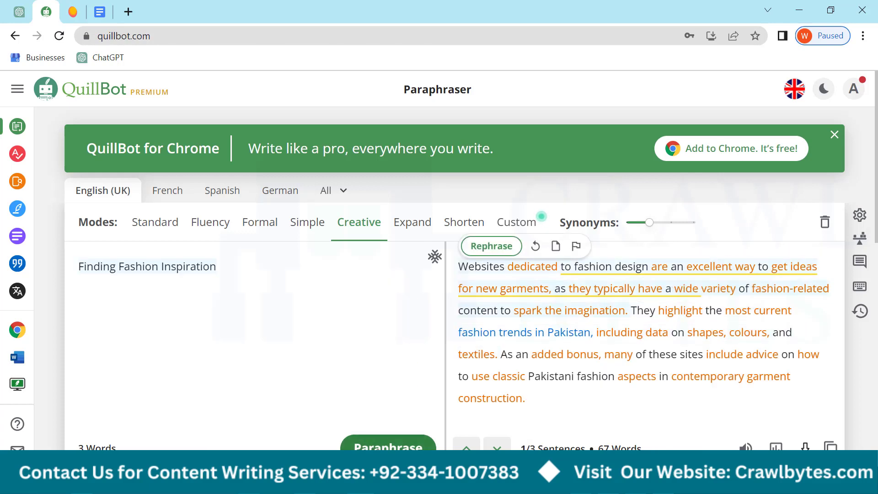
left_click(352, 443)
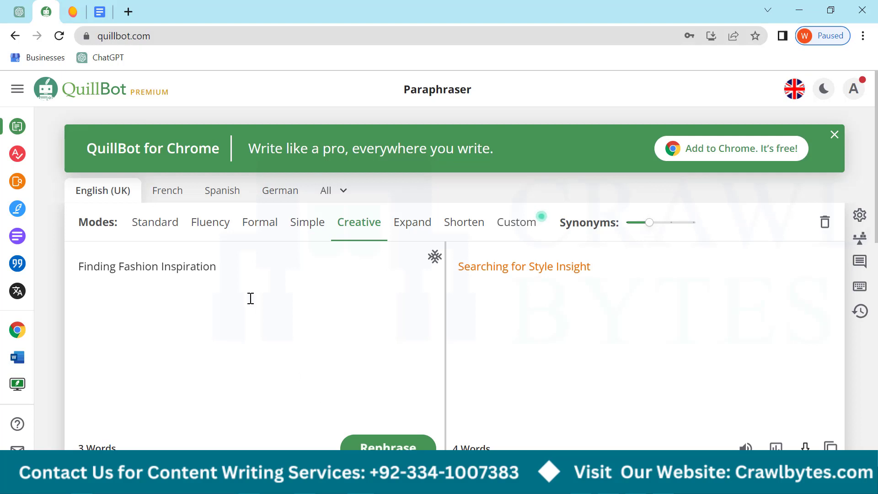
Extend the QuillBot input to "Finding Fashion Inspiration in Pakistan" and paraphrase it in Creative mode
type("in")
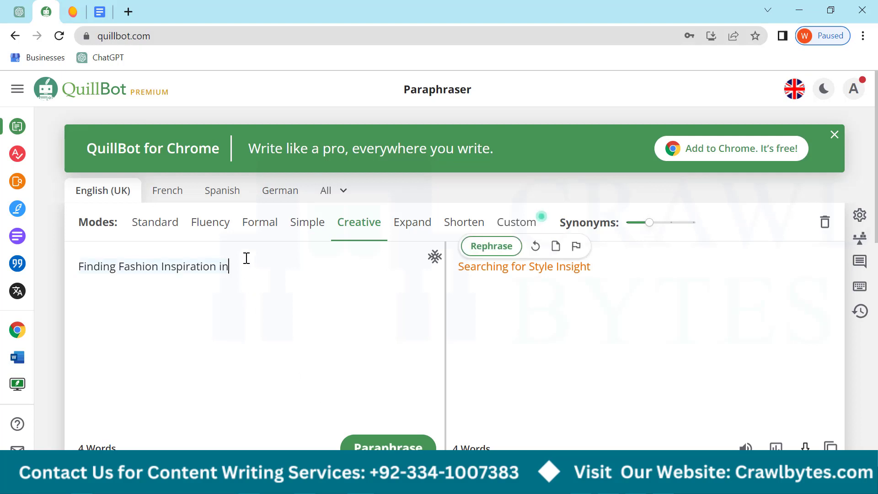
type(" Pakistan")
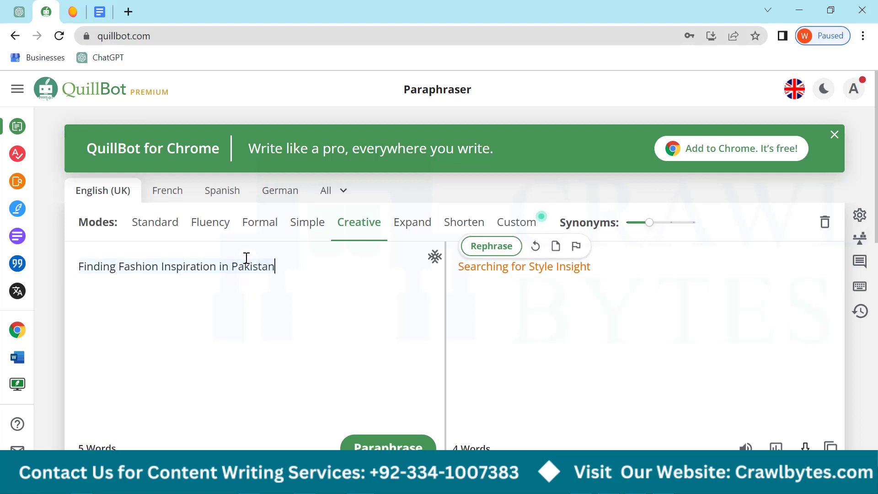
left_click(370, 446)
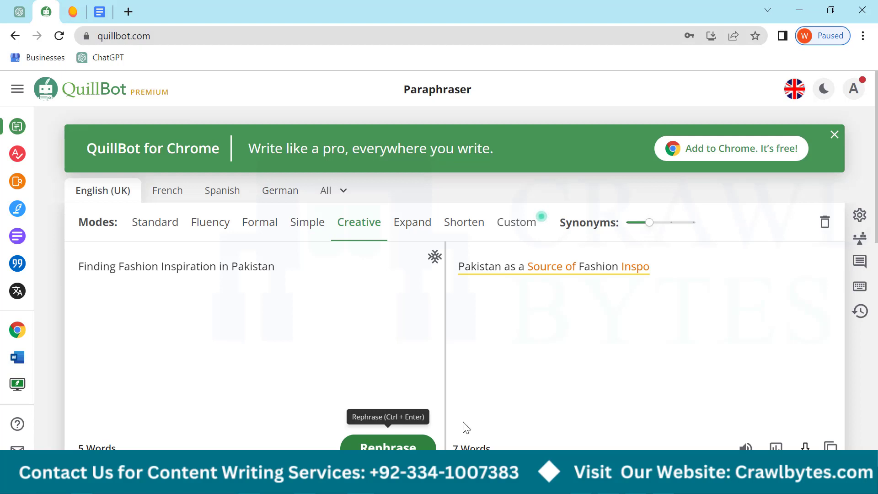
Replace "a Source" with "an Inspiration" in the paraphrased heading and look for synonyms of "Inspo"
left_click(548, 273)
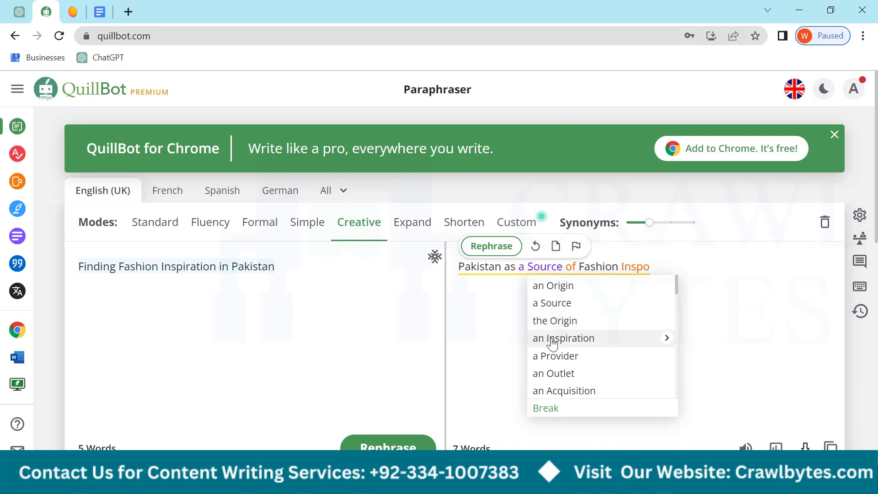
left_click(551, 338)
left_click(669, 277)
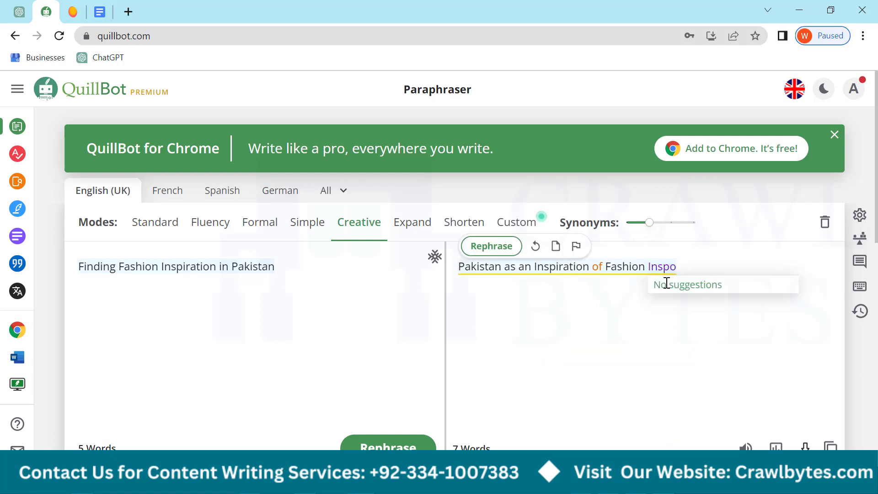
left_click(658, 272)
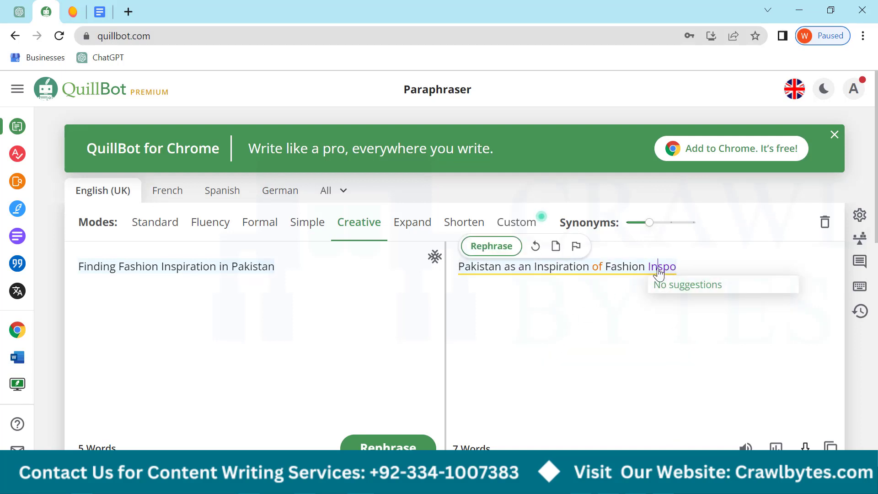
Compare the sentence's rephrasings across several modes and choose the Expand version "Finding Creative Inspiring in Pakistan's Fashion Scene"
left_click(499, 248)
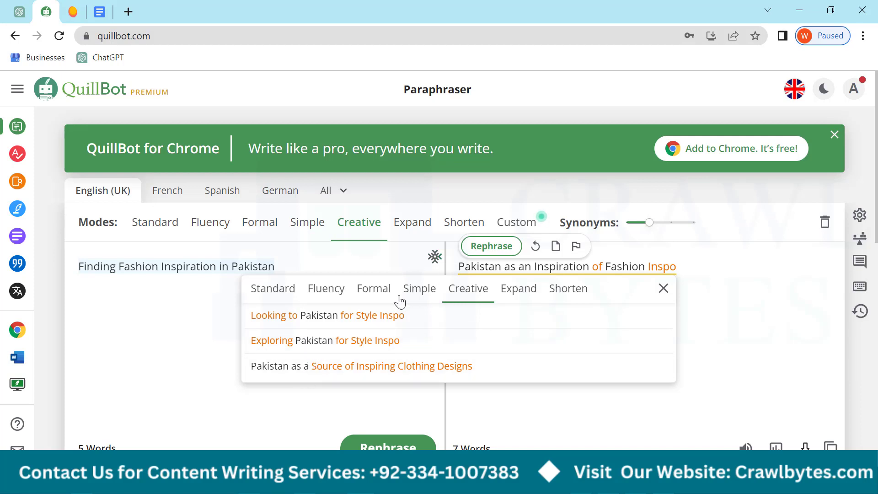
left_click(515, 290)
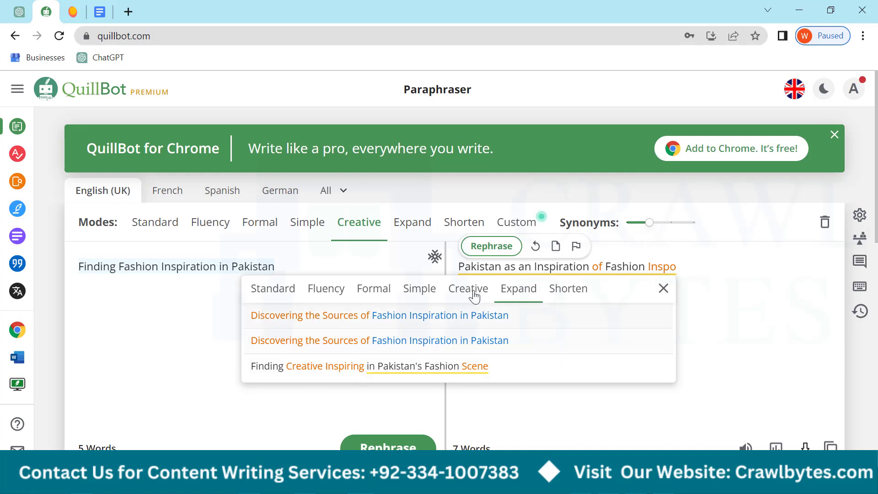
left_click(325, 295)
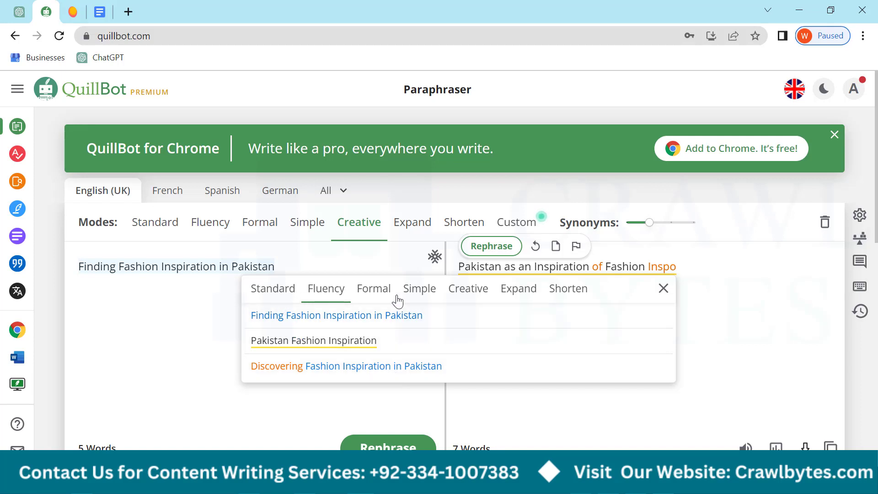
left_click(271, 300)
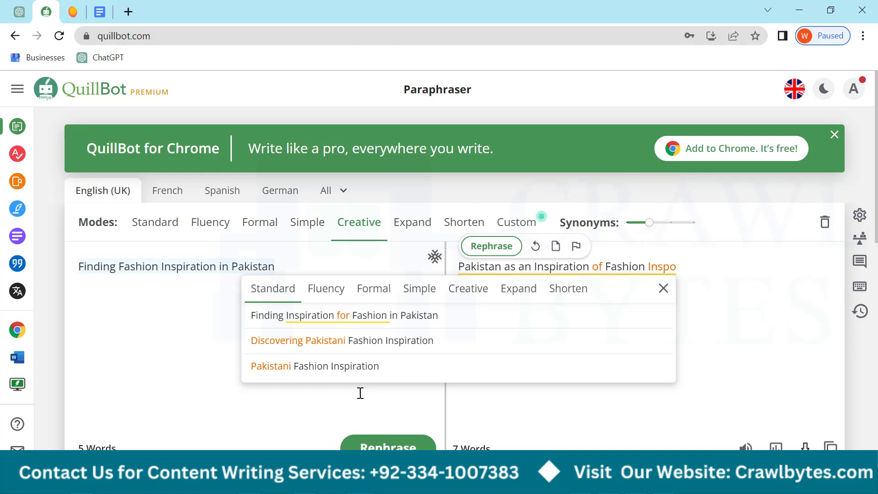
left_click(473, 293)
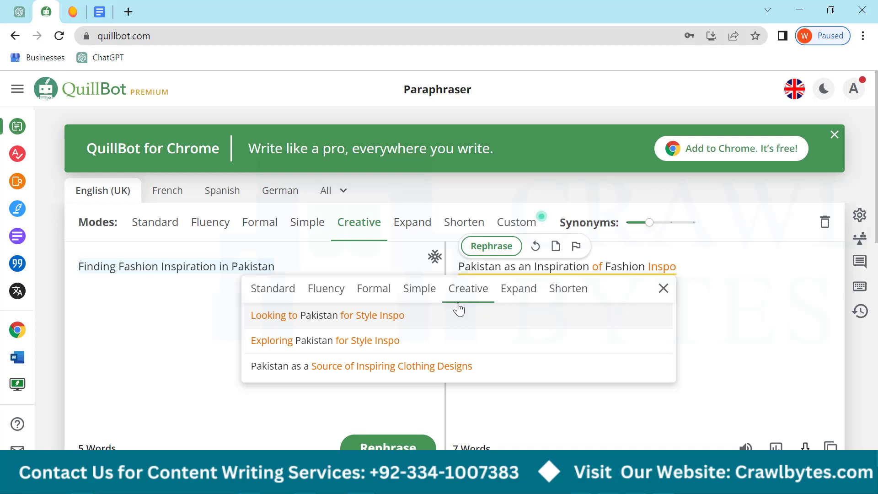
left_click(517, 288)
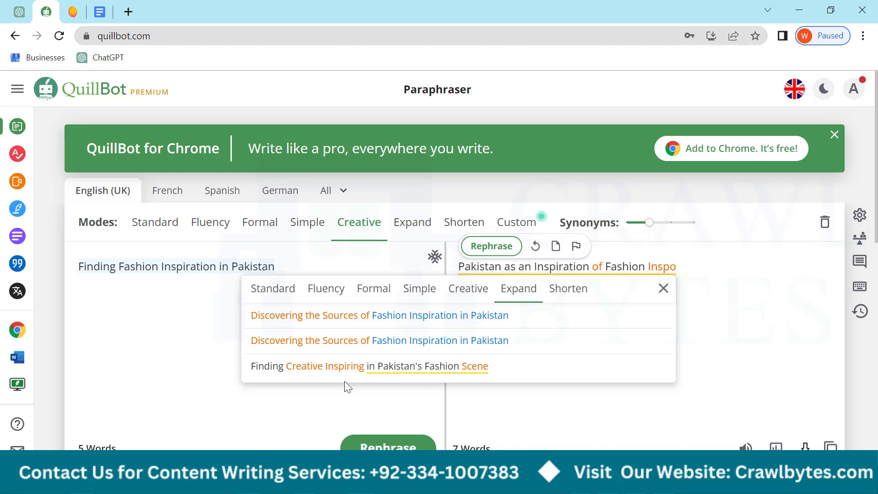
left_click(555, 297)
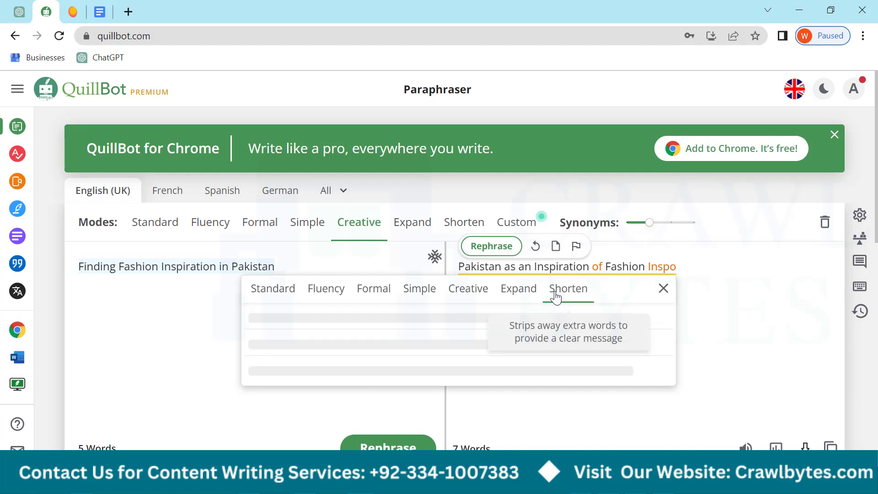
left_click(524, 296)
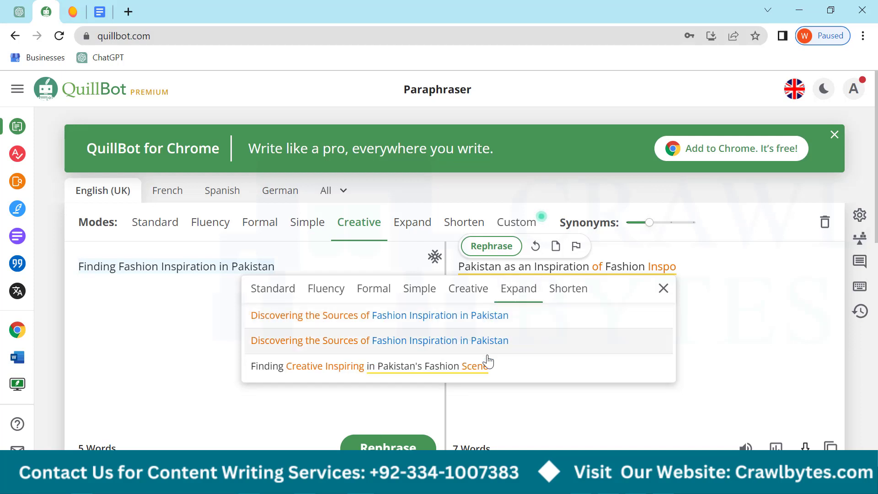
left_click(499, 373)
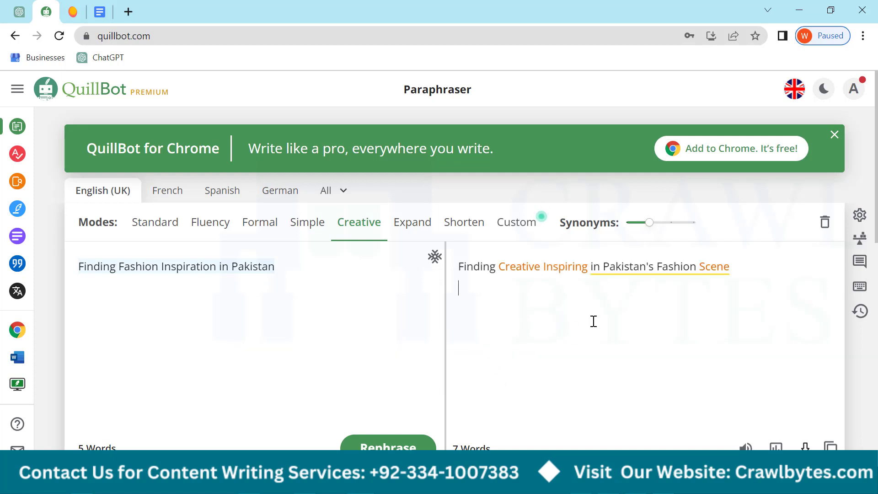
Change "Scene" to "Industry" in the paraphrased heading, copy it and replace the "Finding Fashion Inspiration" heading in the Google Docs article with it
left_click(704, 270)
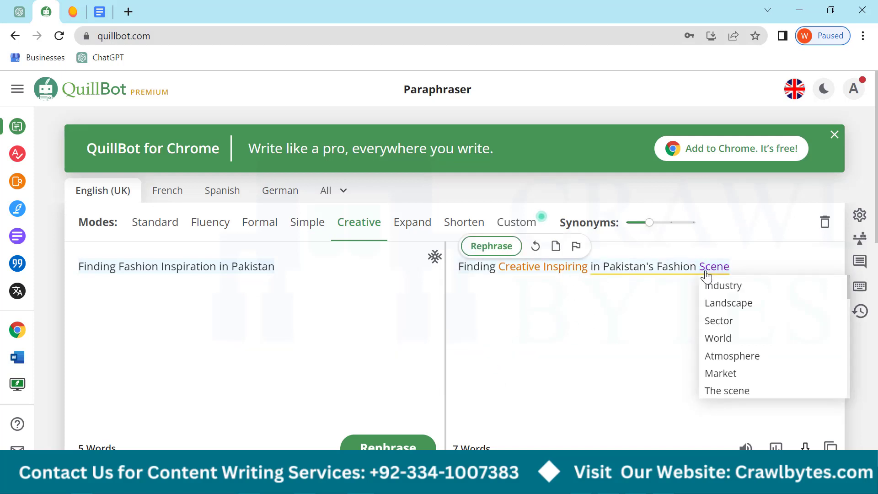
left_click(724, 288)
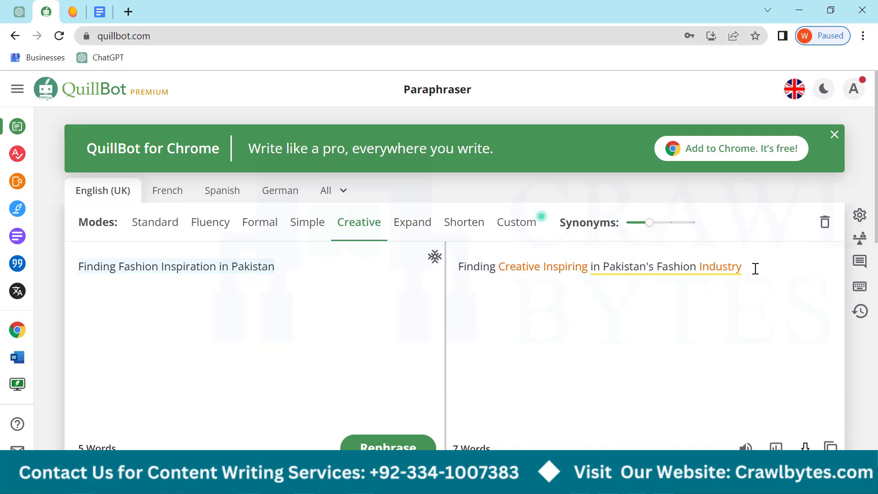
left_click_drag(754, 267, 459, 271)
key("ctrl+c")
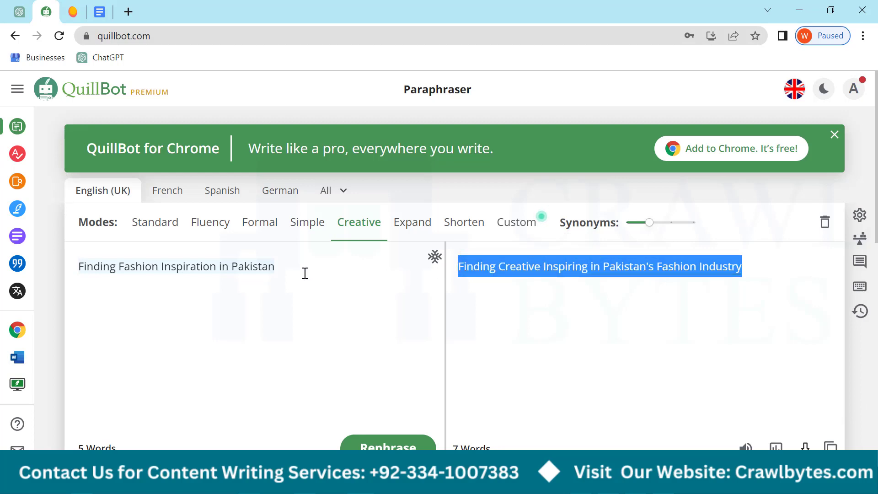
left_click(97, 6)
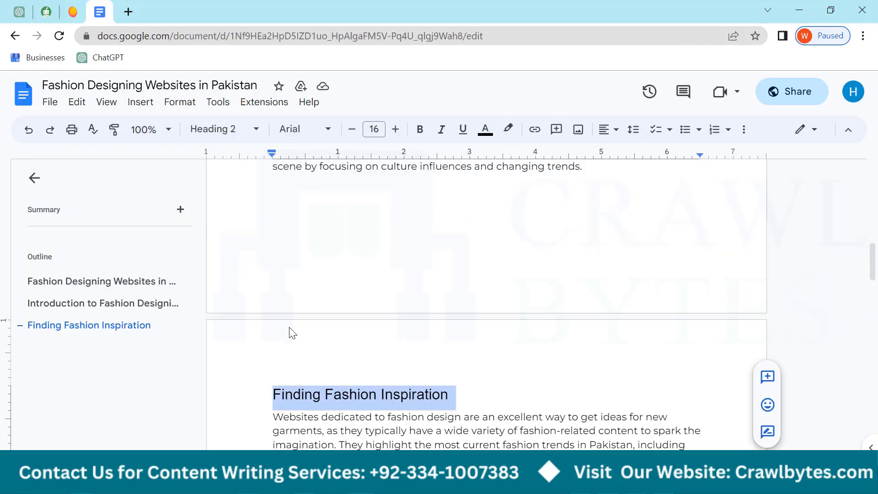
key("ctrl+v")
Split the paragraph under the new heading into separate lines before "They highlight" and before "data on shapes"
scroll(306, 357, "down", 2)
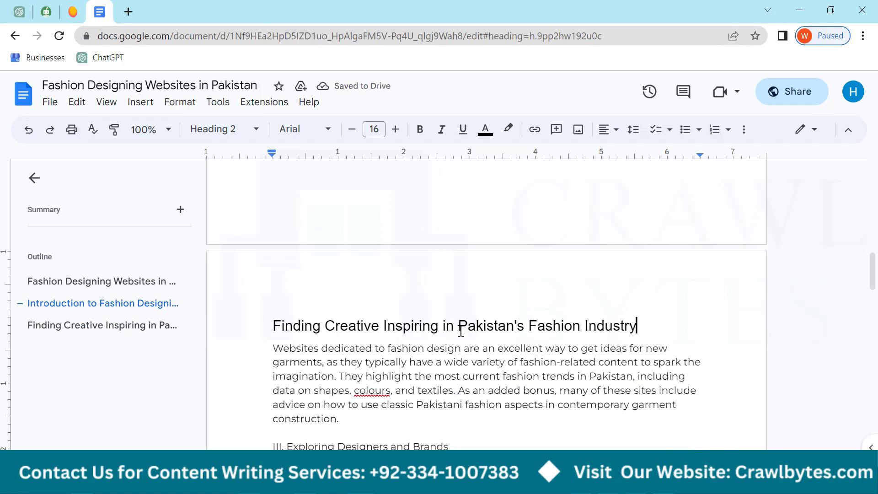
scroll(361, 361, "down", 2)
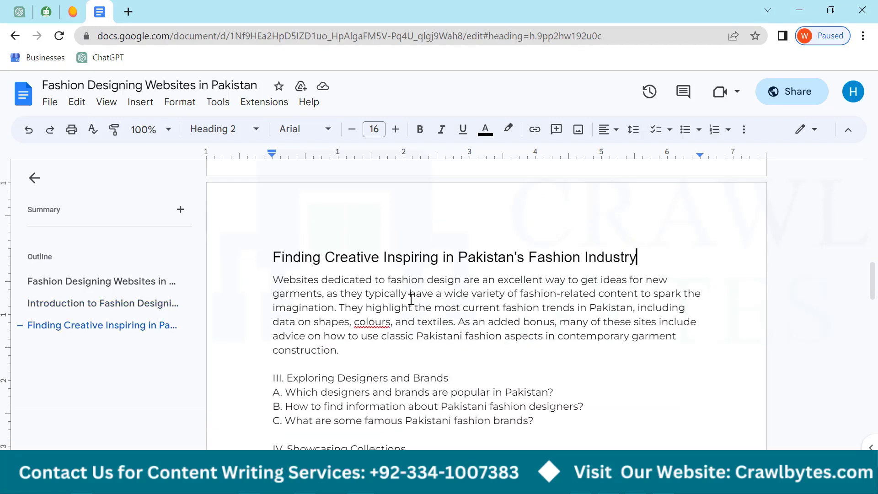
scroll(361, 259, "down", 2)
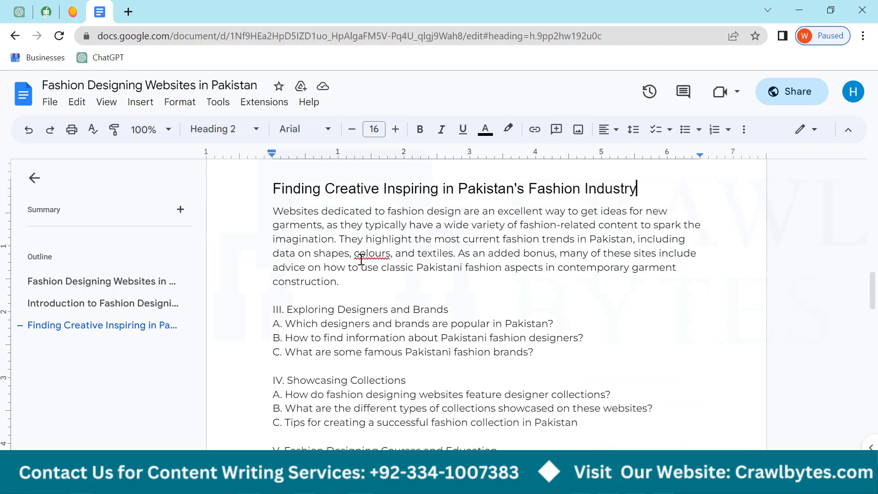
left_click_drag(359, 282, 262, 215)
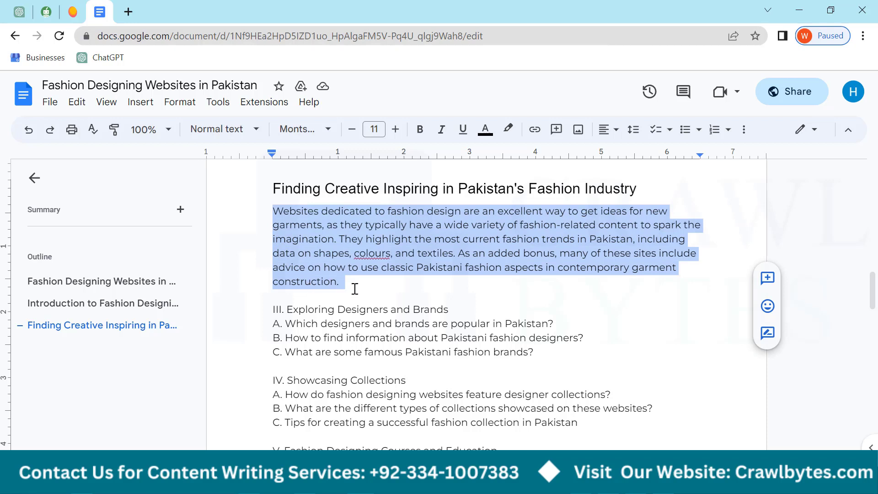
left_click(372, 280)
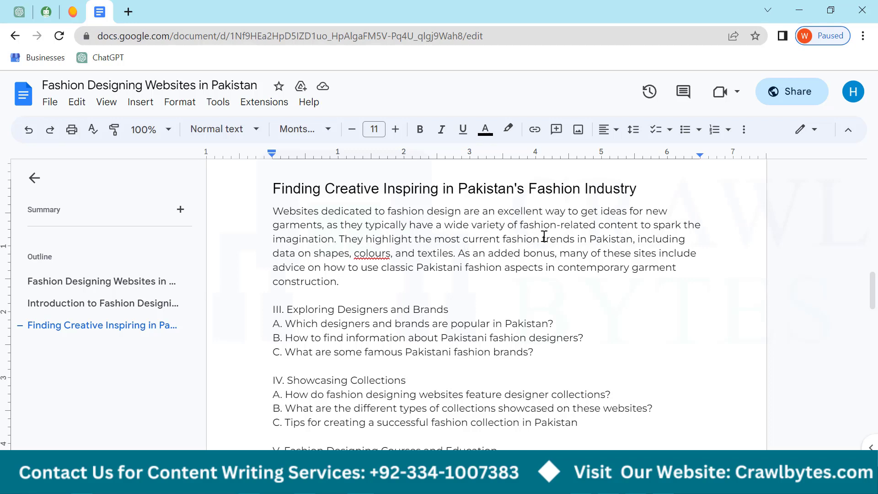
left_click(340, 240)
key("Return")
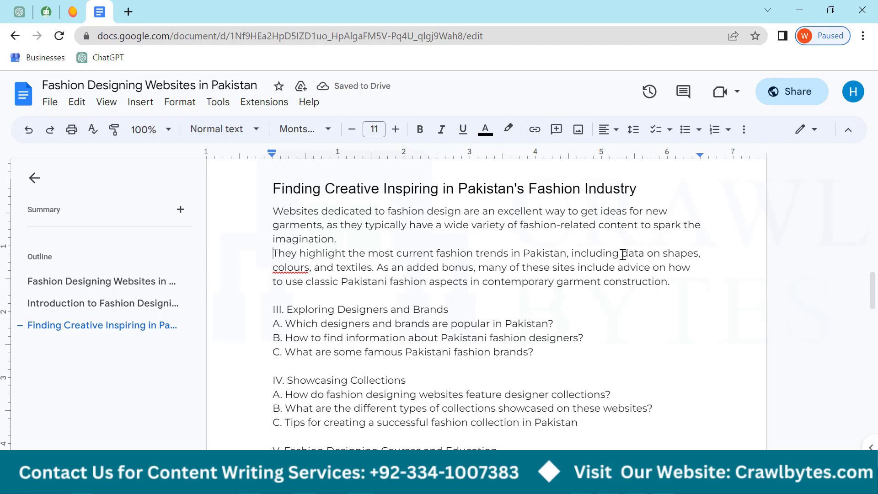
left_click(622, 253)
key("Return")
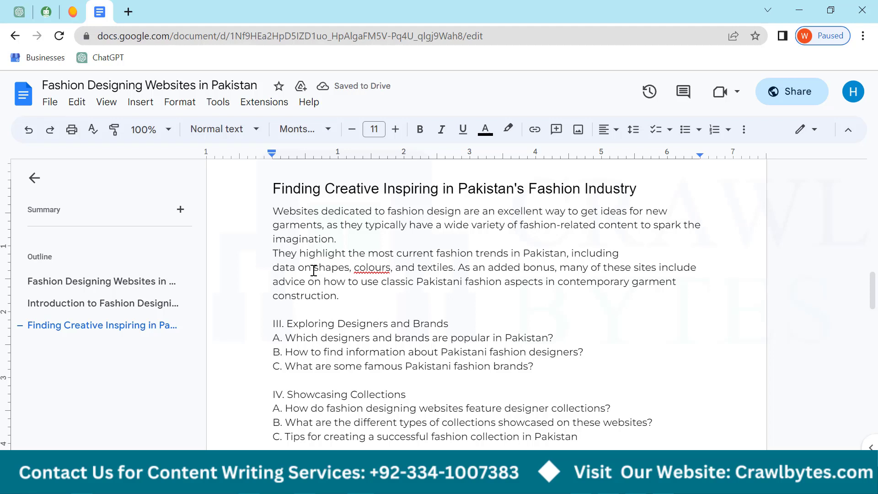
Put "colours," and "textiles." on their own lines, removing the "and" between them, and start a new line at "As an added bonus"
left_click(359, 270)
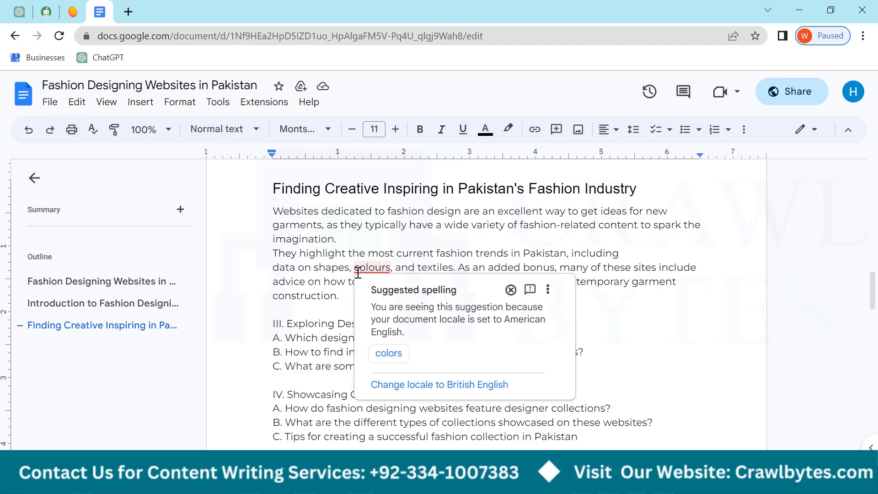
key("Return")
double_click(329, 280)
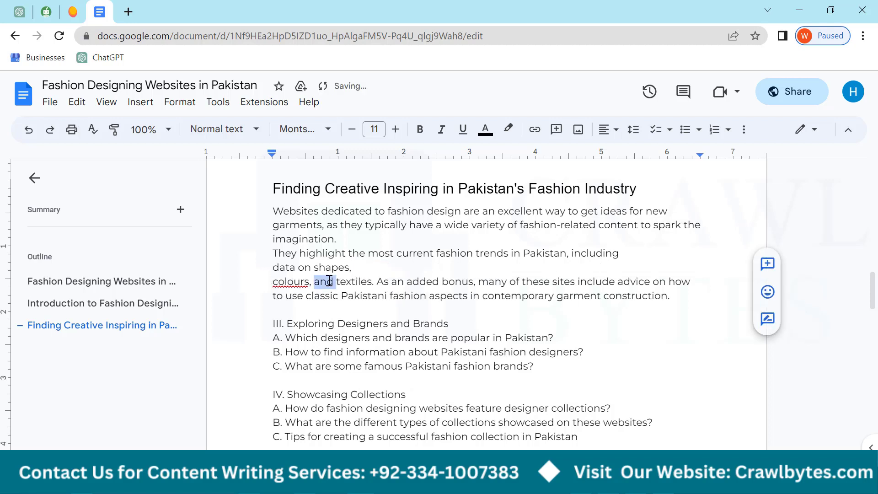
key("Return")
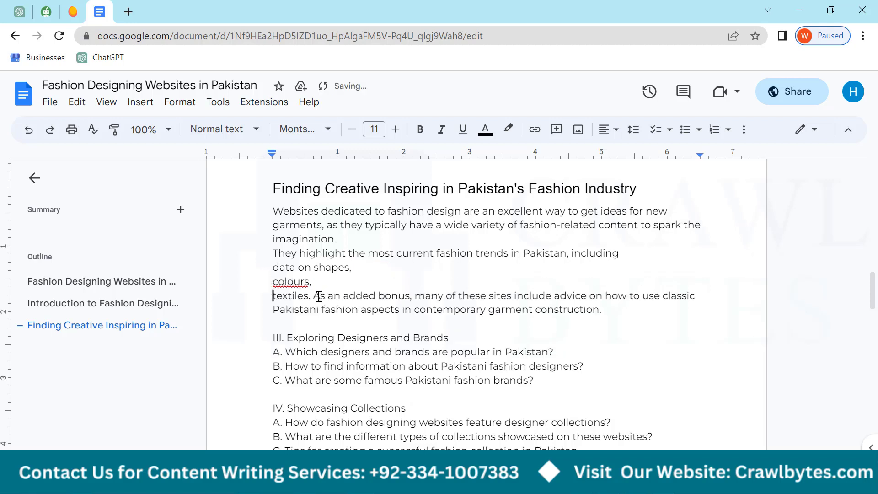
left_click(314, 296)
key("Return")
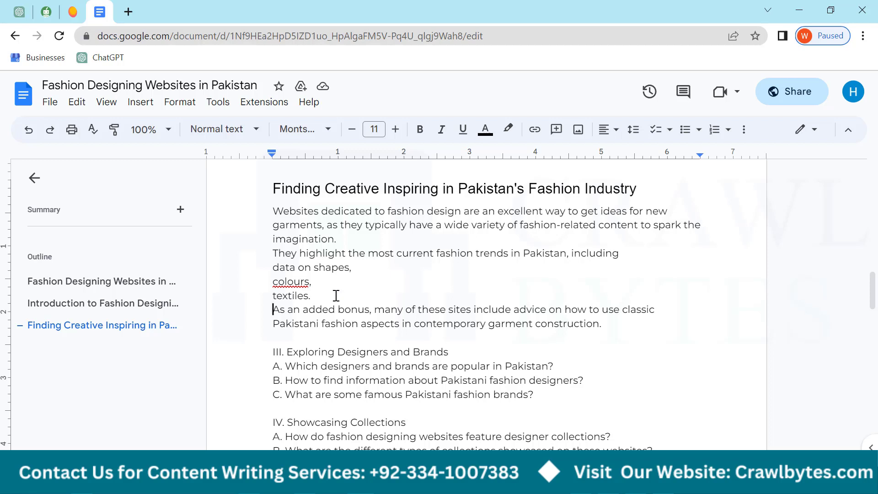
Format the shapes, colours and textiles lines as a numbered list and remove the commas ending the first two items
left_click_drag(320, 296, 276, 271)
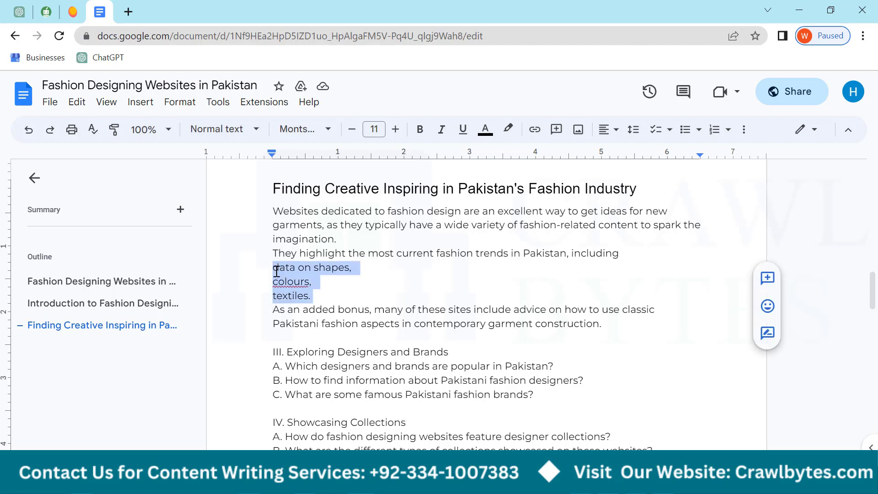
left_click(714, 129)
left_click(405, 272)
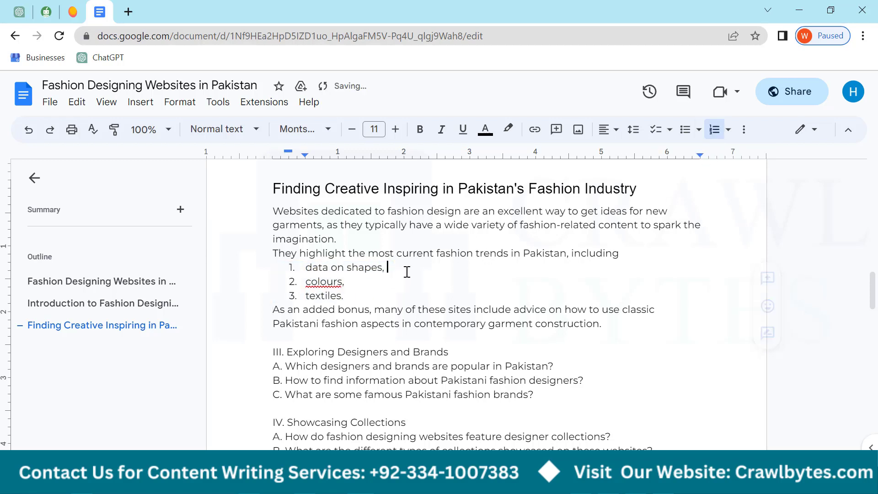
left_click(376, 283)
key("BackSpace")
left_click(361, 298)
Capitalise the list items as "Data on shapes", "Colours" and "Textiles." and address the flagged spelling of "Colours"
mouse_move(311, 283)
left_mouse_down()
mouse_move(306, 269)
mouse_move(306, 294)
left_mouse_up()
type("C")
type("D")
type("D")
type("T")
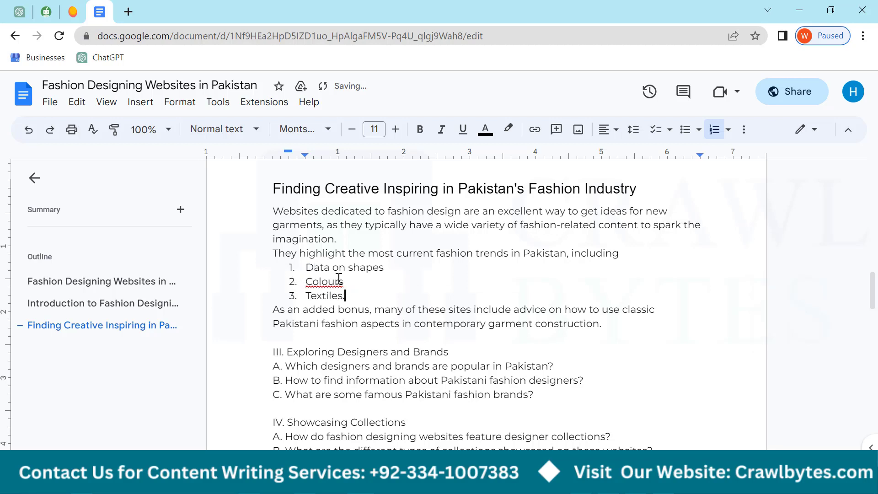
right_click(339, 279)
left_click(373, 314)
scroll(373, 289, "down", 1)
scroll(317, 284, "down", 1)
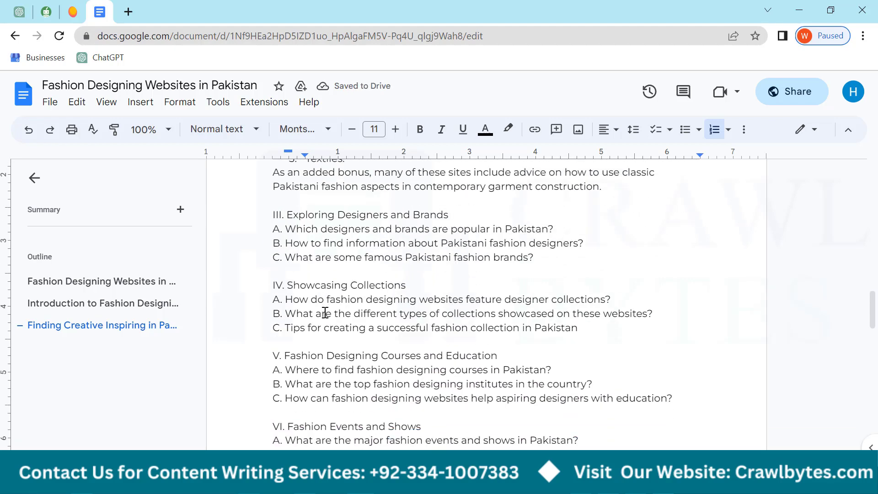
scroll(324, 312, "down", 1)
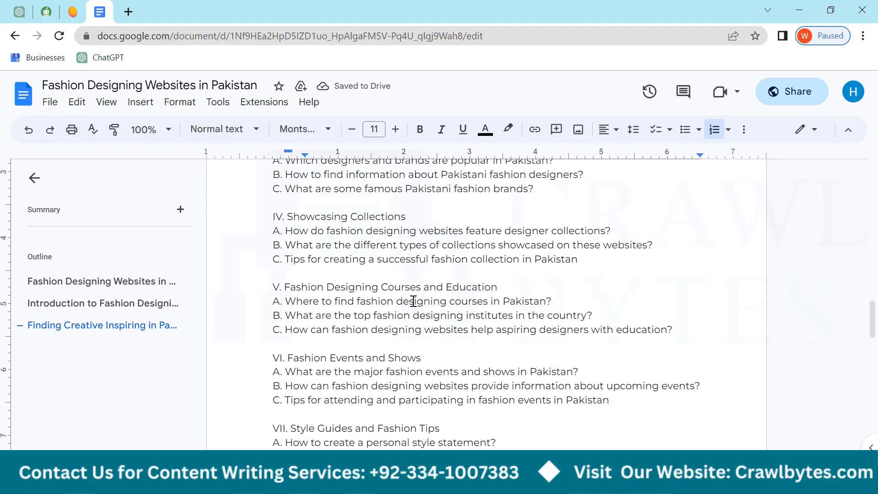
Delete outline sections V, VI and VII, covering fashion courses and education, fashion events and shows, and style guides and tips
left_click(675, 329)
left_click(268, 285, "shift")
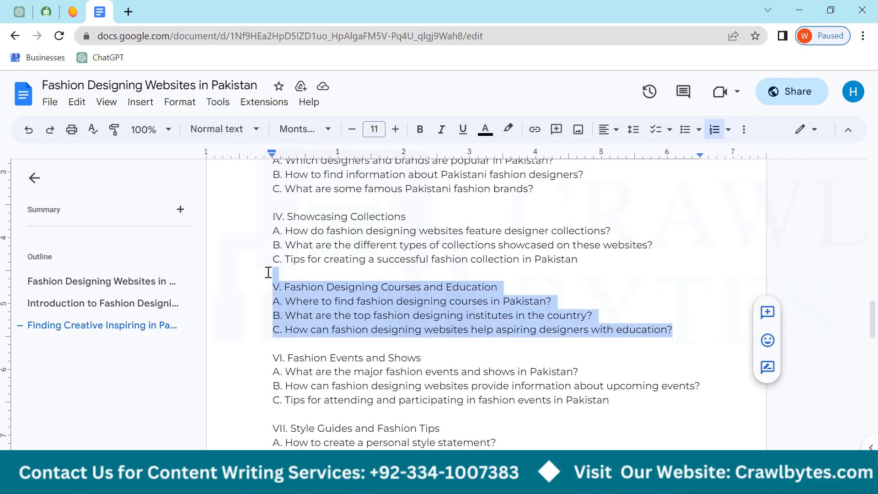
key("BackSpace")
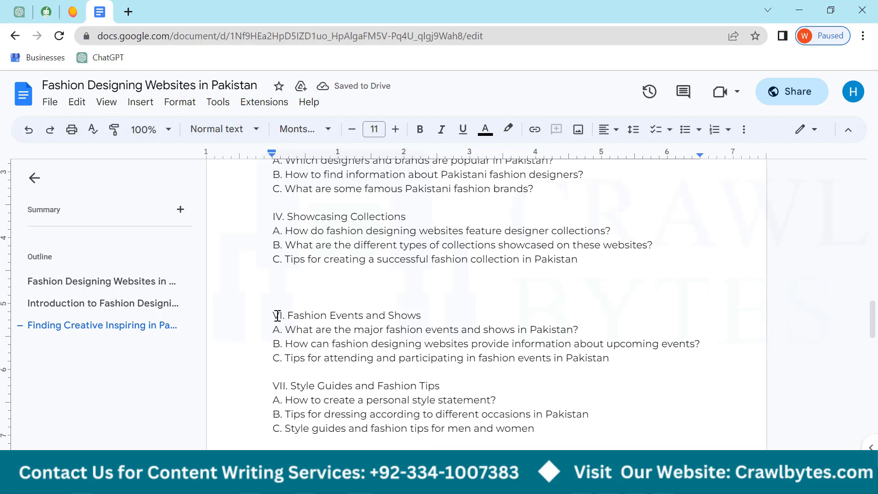
left_click_drag(273, 315, 649, 369)
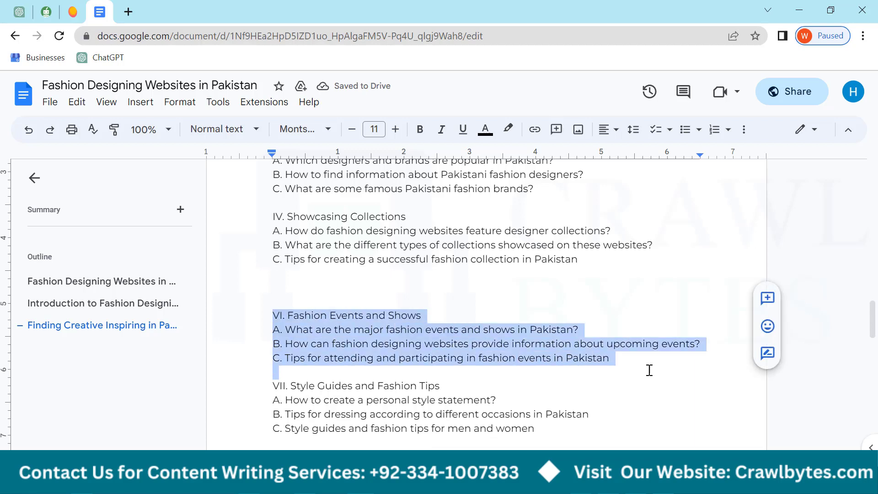
key("BackSpace")
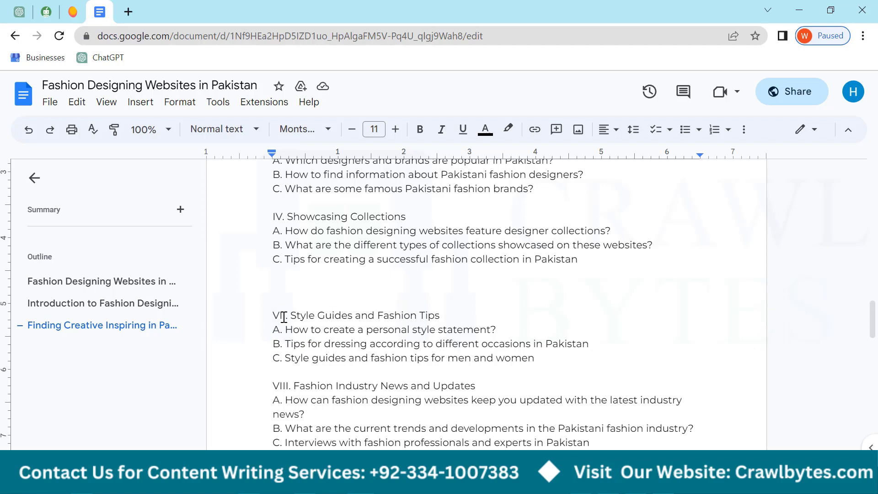
left_click_drag(273, 315, 545, 362)
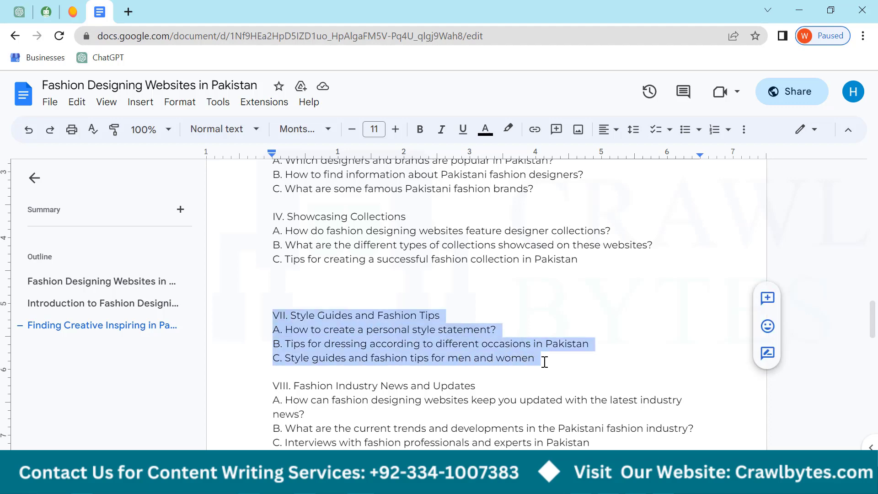
key("BackSpace")
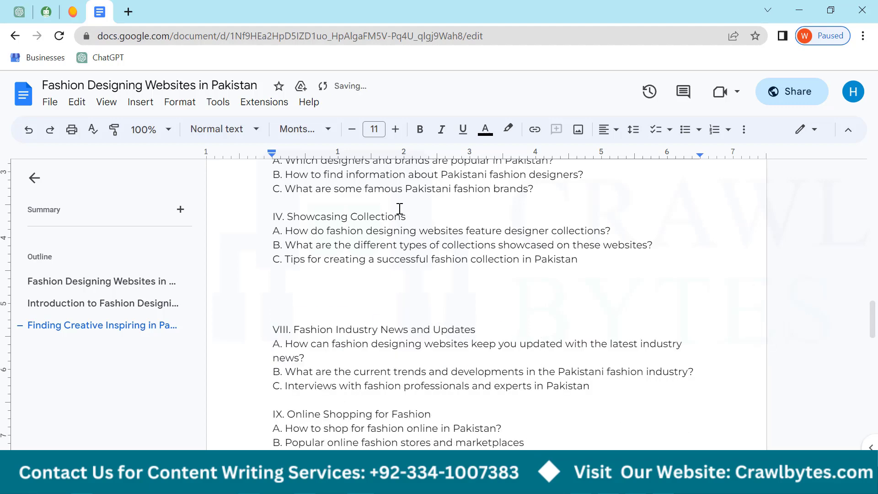
scroll(366, 283, "down", 1)
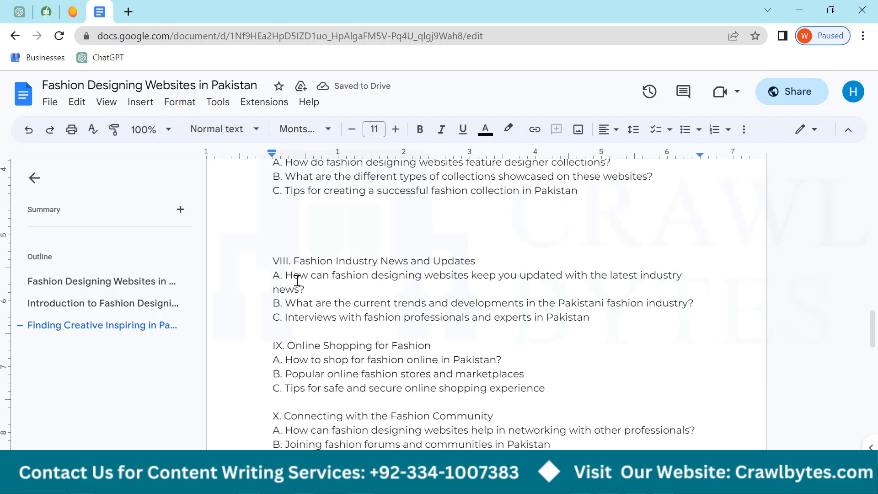
left_click_drag(273, 260, 592, 320)
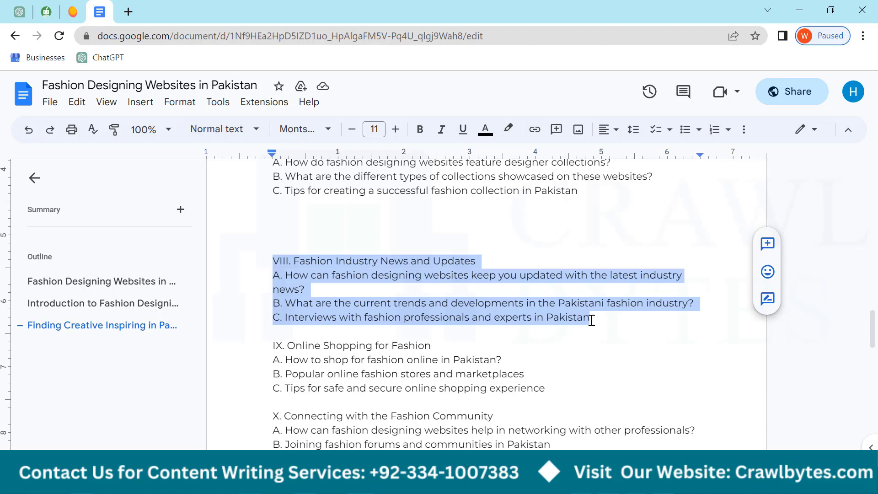
scroll(532, 302, "up", 5)
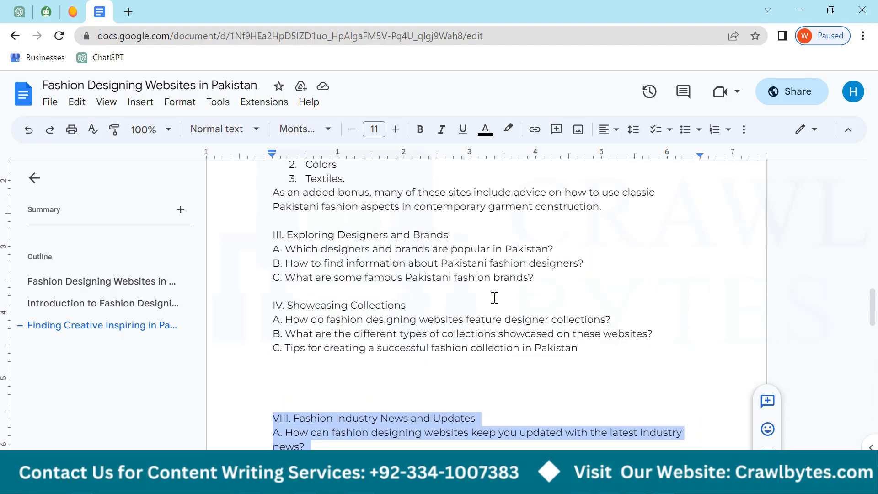
scroll(485, 304, "down", 2)
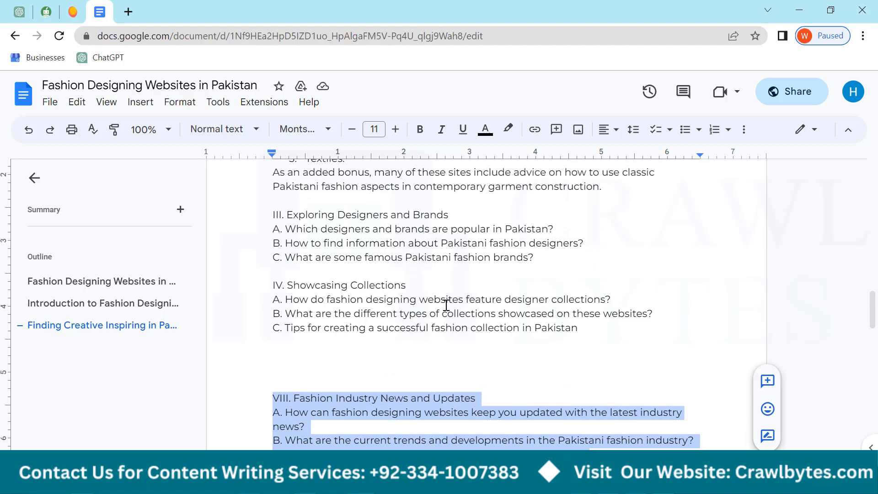
scroll(425, 308, "up", 5)
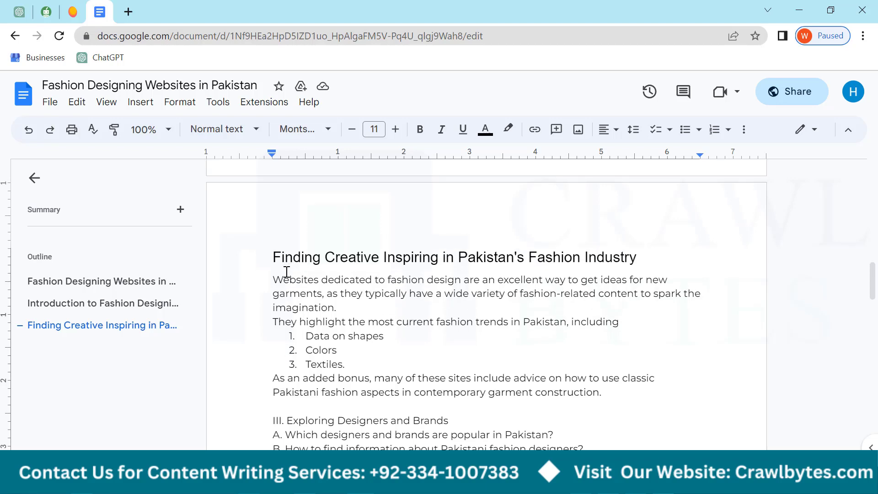
Apply the Heading 1 style to the article title "Fashion Designing Websites in Pakistan"
scroll(287, 271, "up", 15)
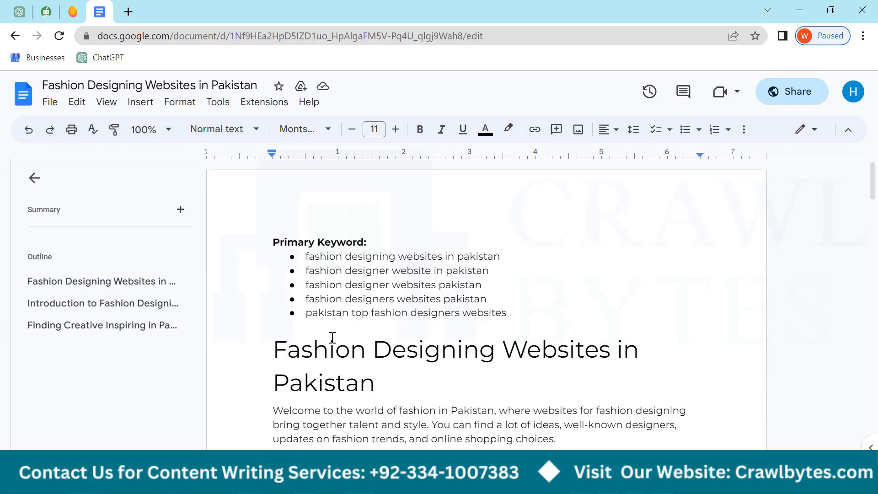
left_click(333, 345)
scroll(356, 361, "down", 3)
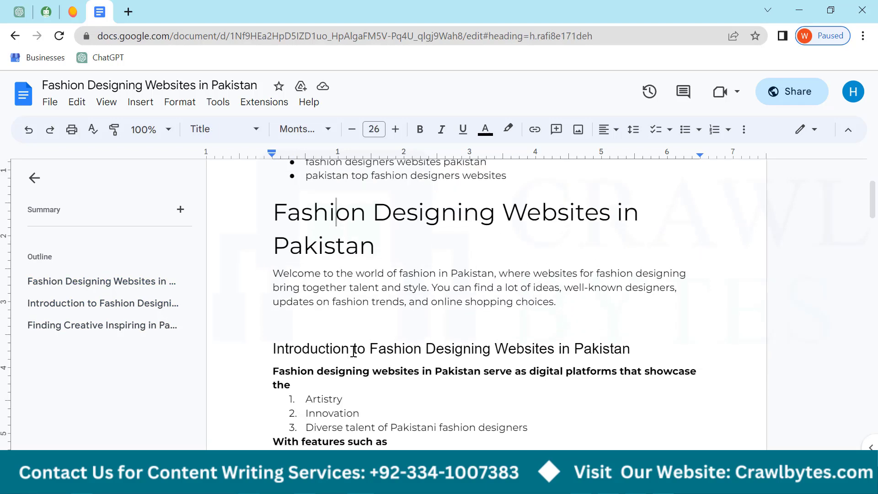
left_click_drag(287, 213, 611, 225)
double_click(558, 226)
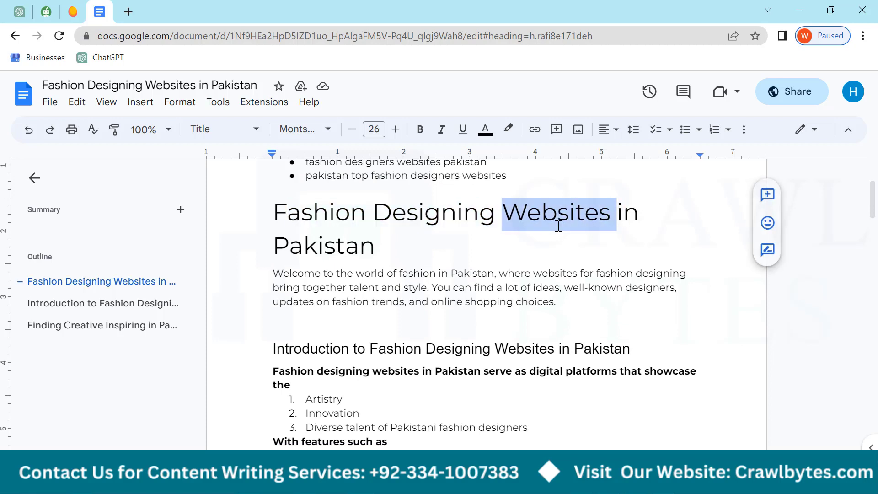
left_click(558, 226)
double_click(302, 213)
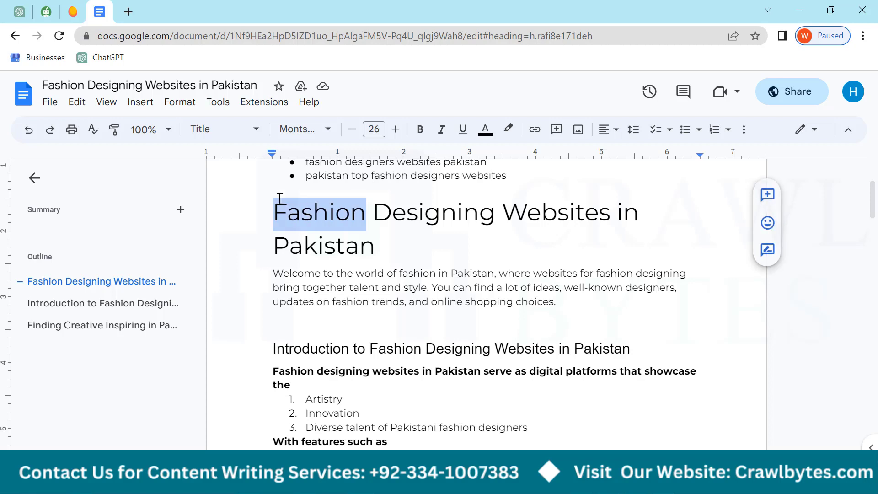
left_click_drag(393, 215, 597, 215)
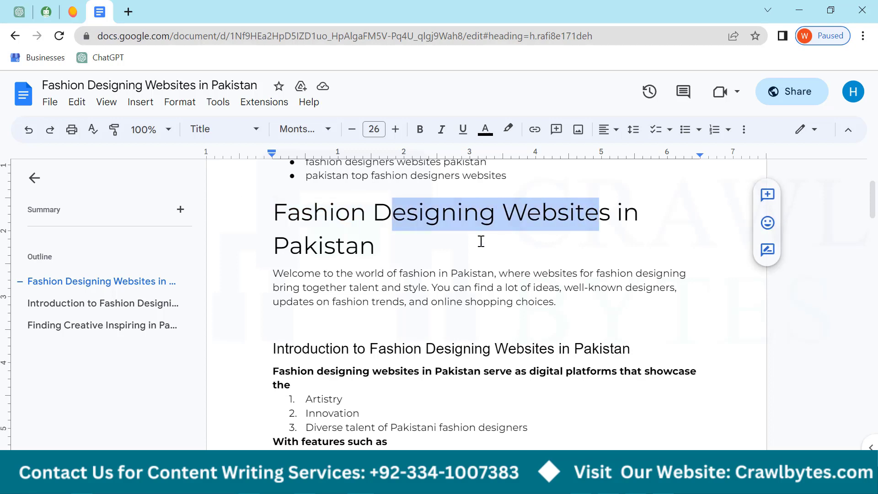
left_click_drag(387, 249, 276, 246)
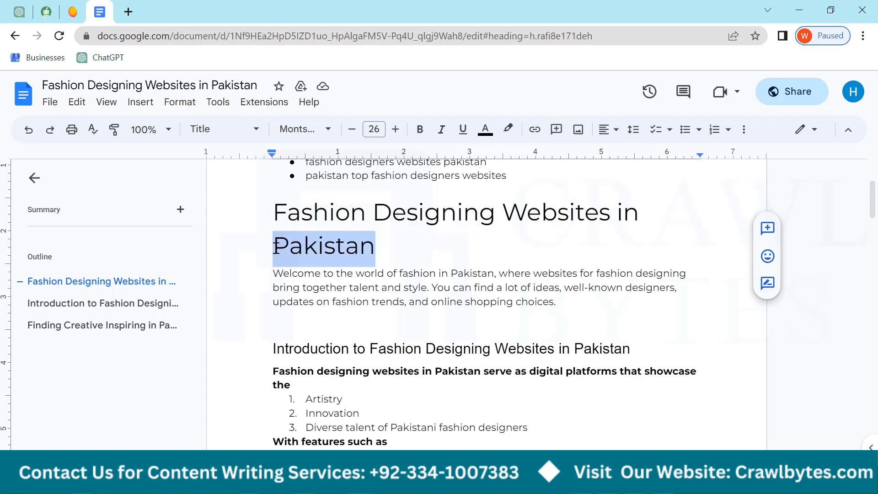
left_click(336, 240)
left_click_drag(273, 210, 402, 248)
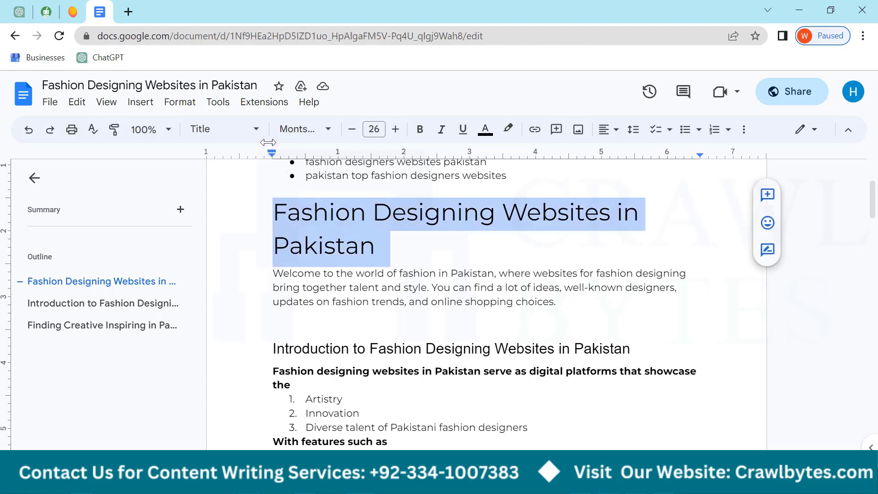
left_click(255, 130)
left_click(240, 309)
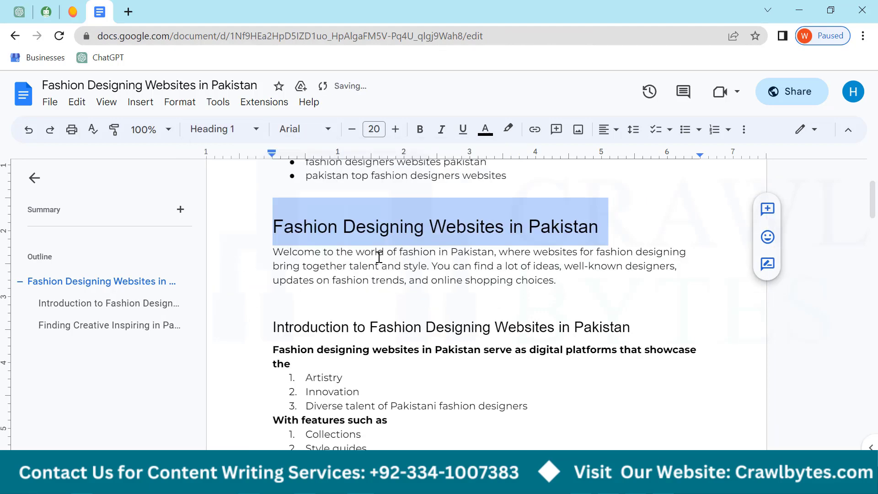
Review the introduction section's bold lead-in lines, numbered lists and closing paragraph
scroll(372, 254, "down", 2)
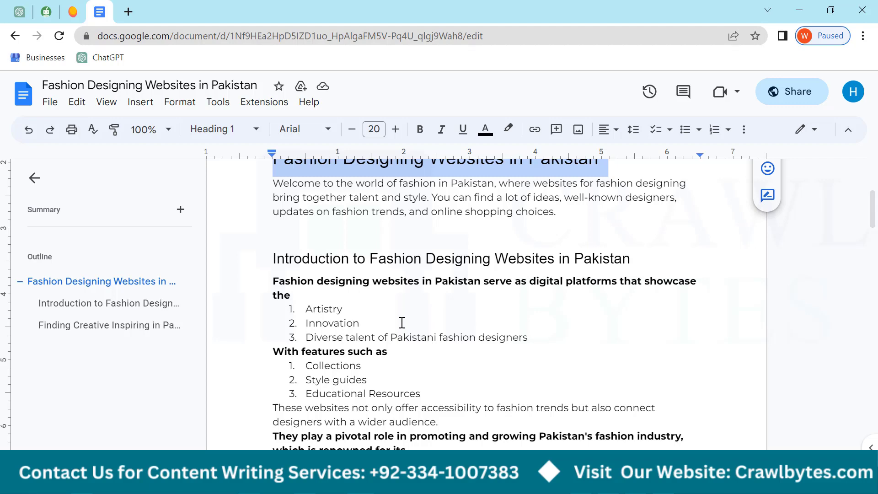
scroll(382, 343, "down", 3)
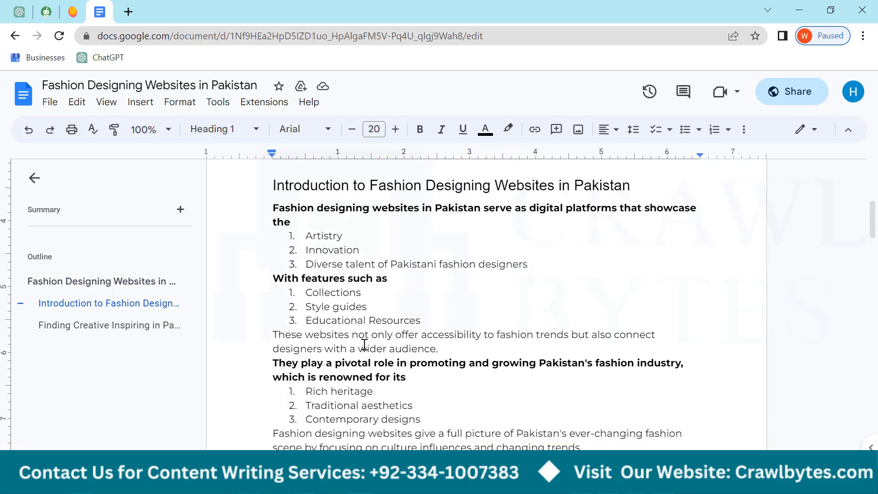
scroll(364, 344, "down", 2)
scroll(298, 255, "up", 2)
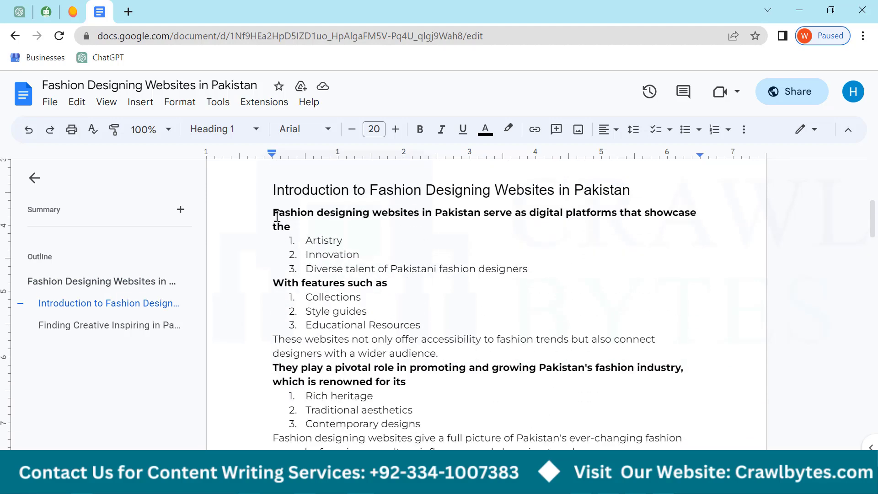
left_click_drag(277, 216, 394, 294)
scroll(402, 298, "down", 4)
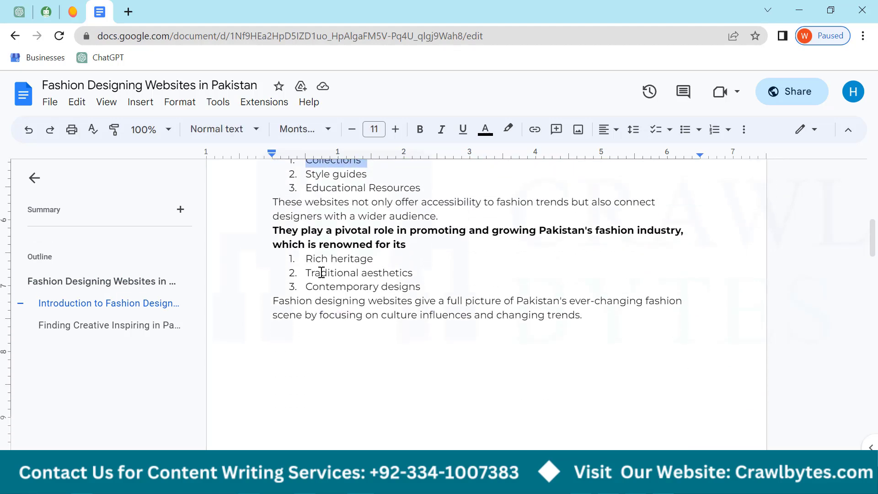
scroll(321, 279, "up", 4)
left_click(378, 269)
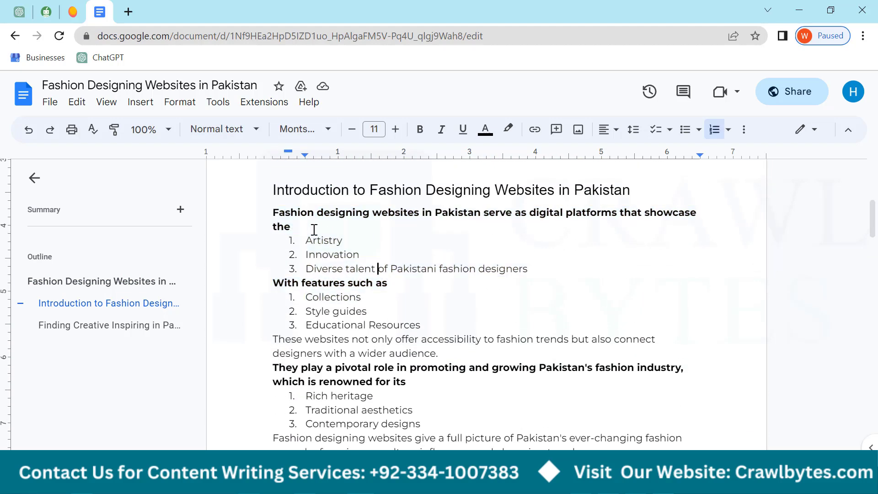
left_click_drag(275, 219, 341, 275)
left_click(378, 287)
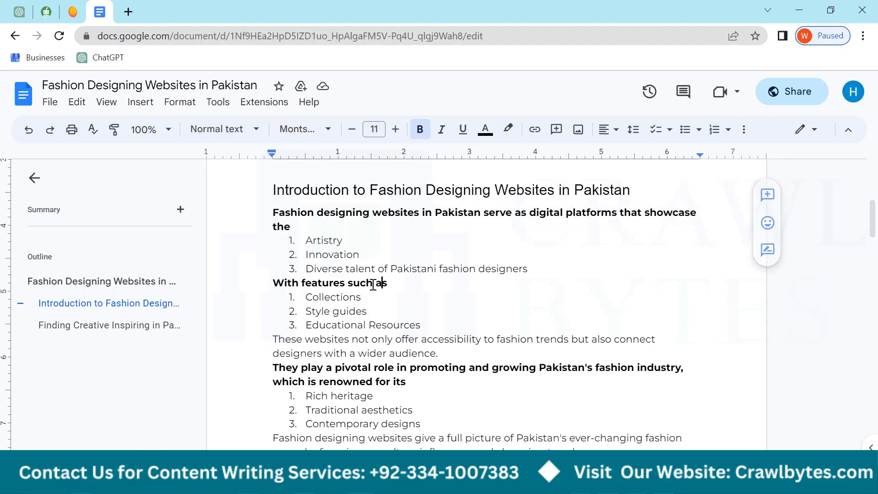
left_click_drag(274, 220, 366, 301)
scroll(366, 302, "down", 2)
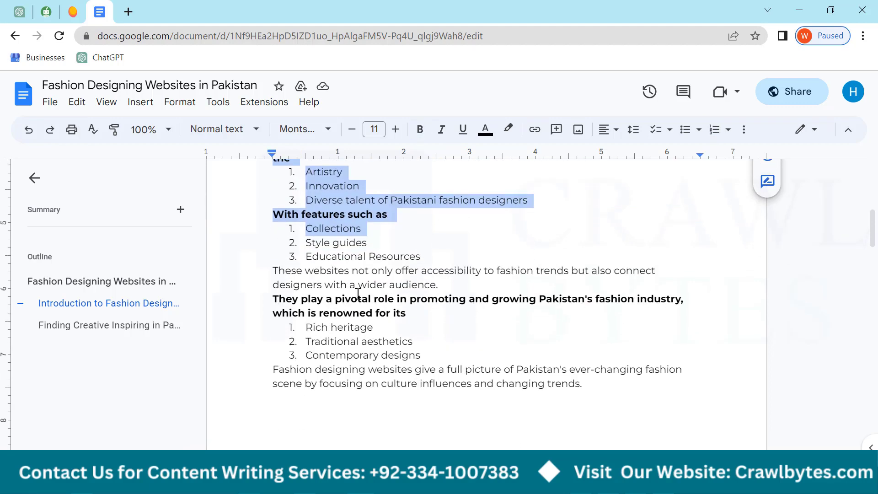
scroll(361, 288, "up", 2)
left_click(362, 272)
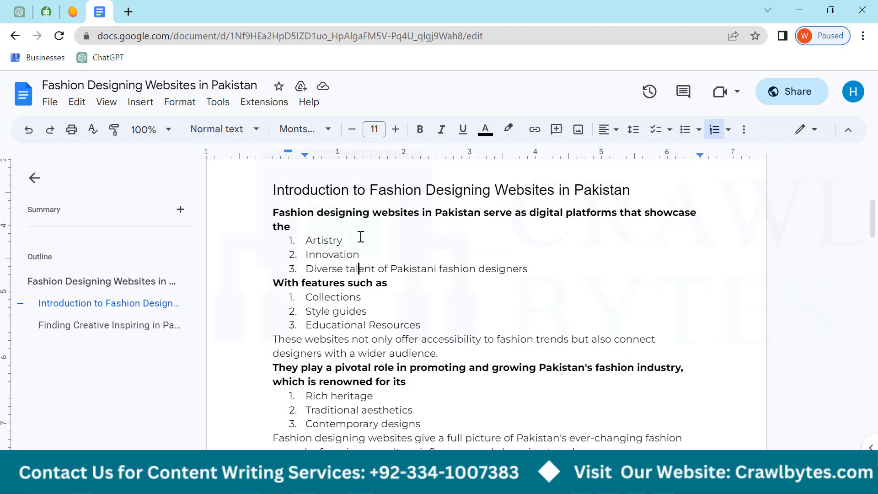
left_click_drag(280, 212, 419, 365)
scroll(343, 300, "down", 3)
left_click(286, 253)
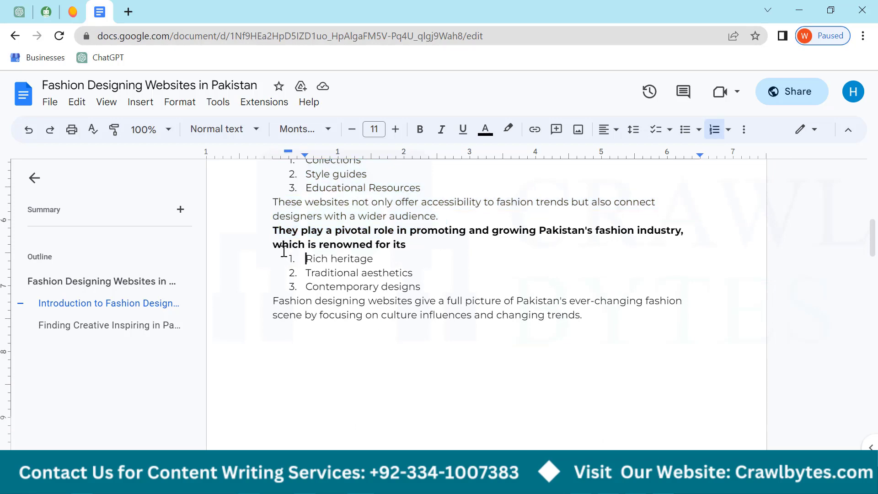
left_click_drag(274, 230, 614, 331)
left_click(614, 331)
scroll(499, 333, "down", 6)
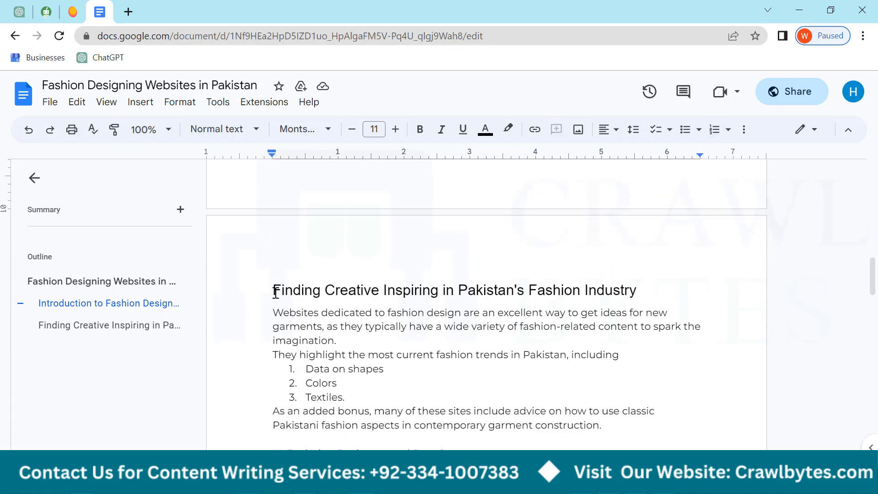
Review the "Finding Creative Inspiring in Pakistan's Fashion Industry" section and the outline points under "III. Exploring Designers and Brands"
left_click_drag(276, 293, 327, 326)
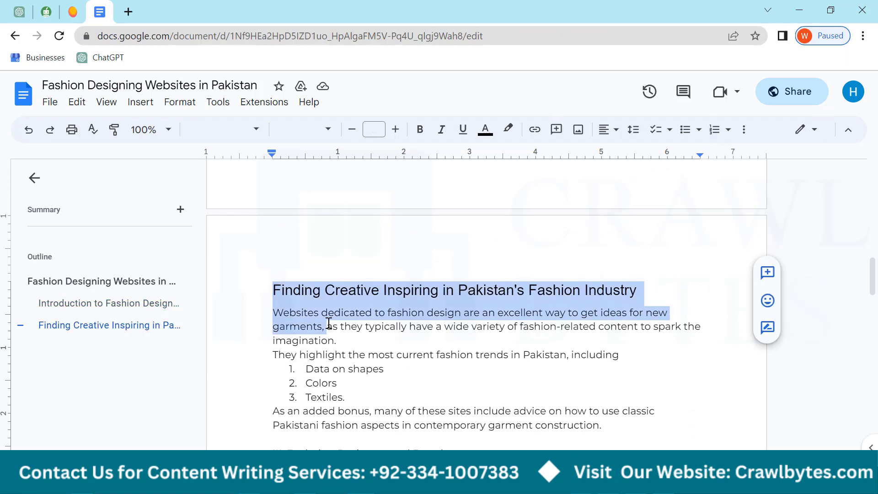
scroll(339, 336, "down", 2)
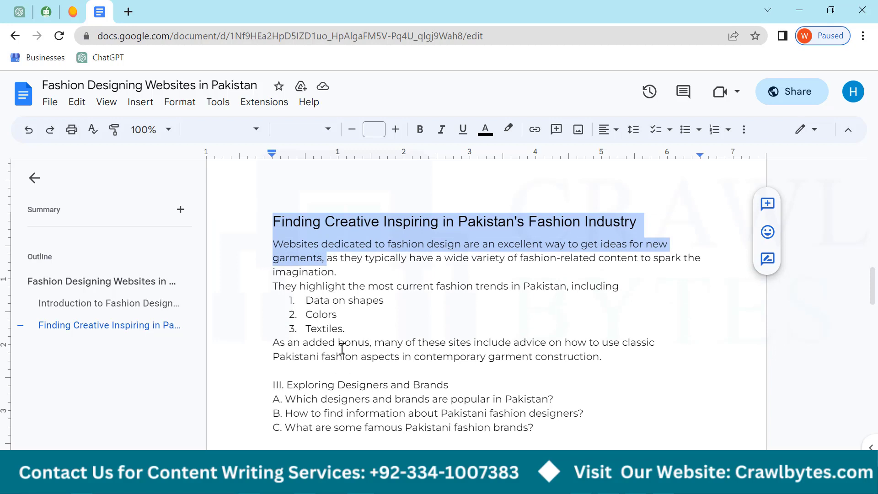
scroll(349, 335, "down", 3)
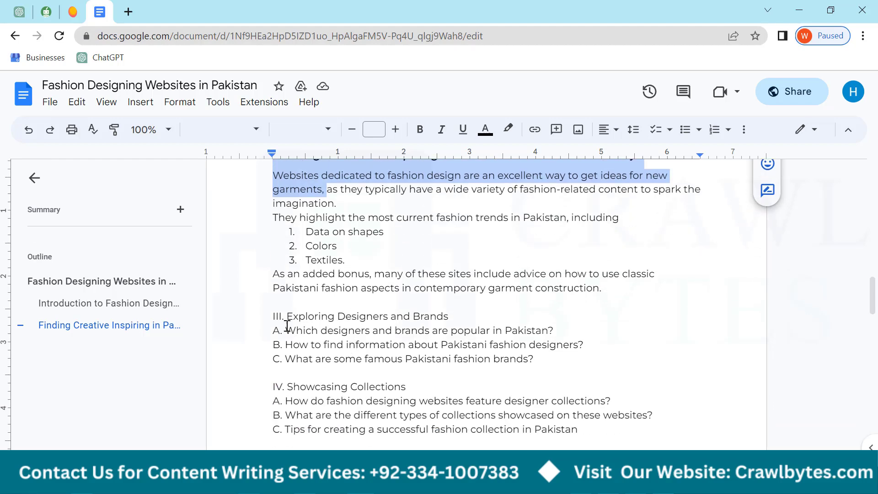
scroll(343, 342, "down", 1)
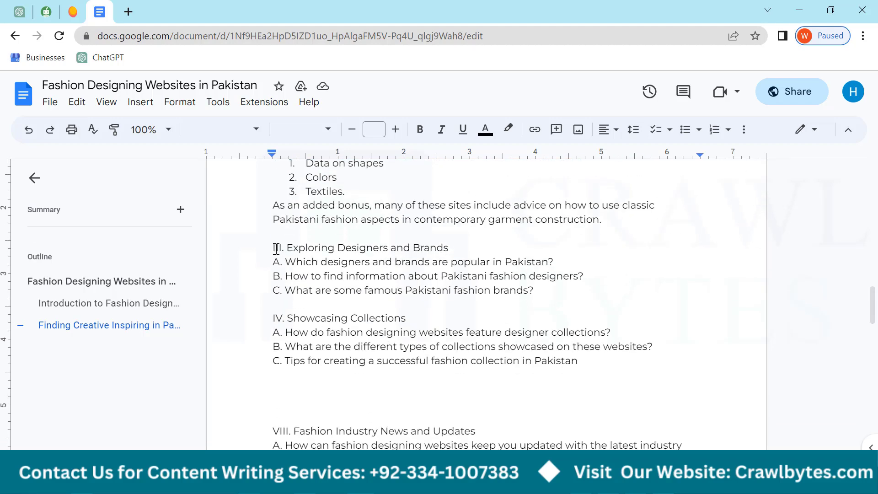
left_click_drag(276, 248, 328, 248)
left_click(346, 248)
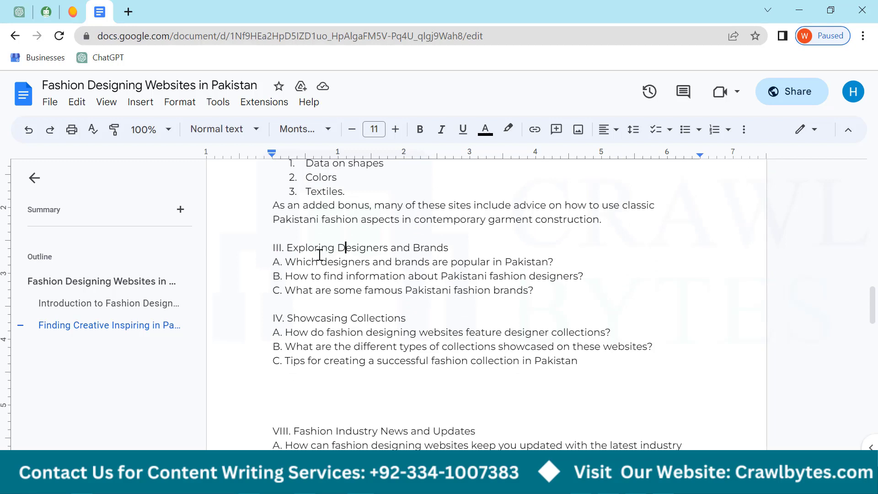
left_click_drag(311, 262, 364, 262)
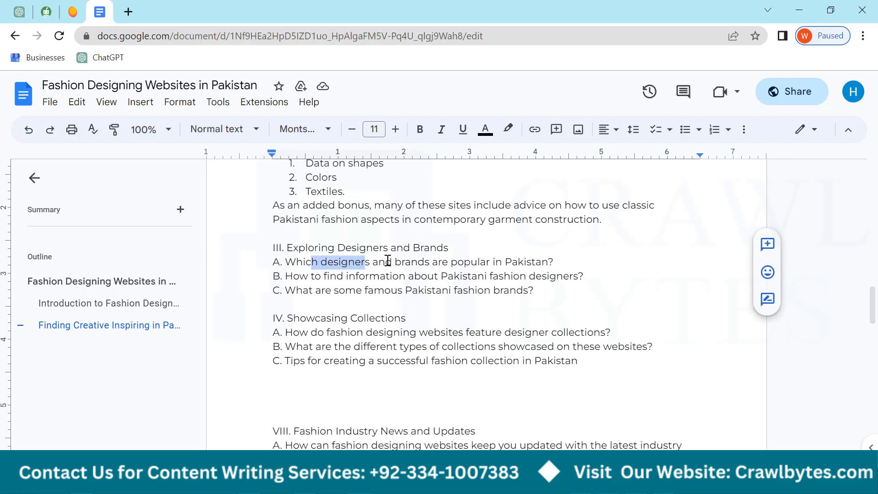
Delete point C, "What are some famous Pakistani fashion brands?", from outline section III, Exploring Designers and Brands
double_click(513, 262)
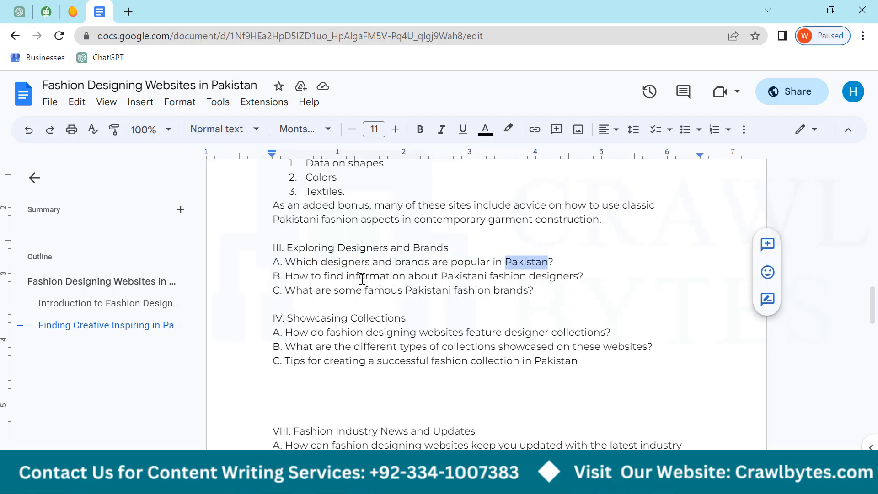
double_click(455, 277)
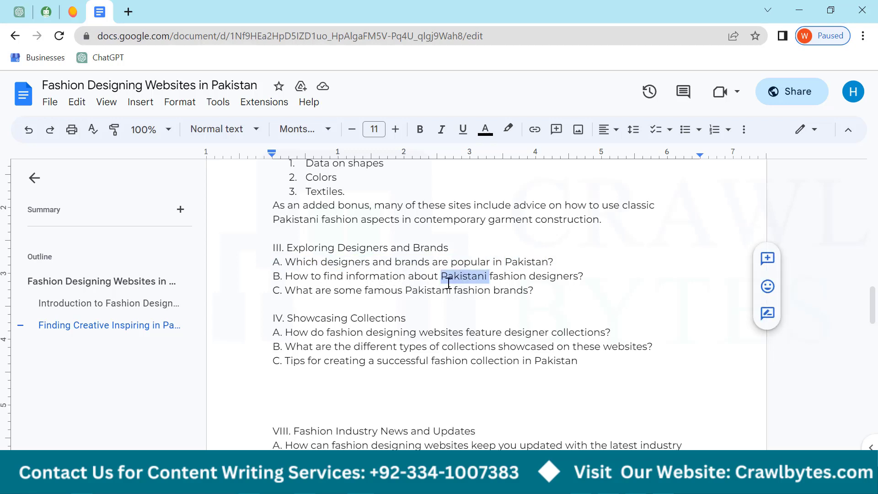
triple_click(393, 291)
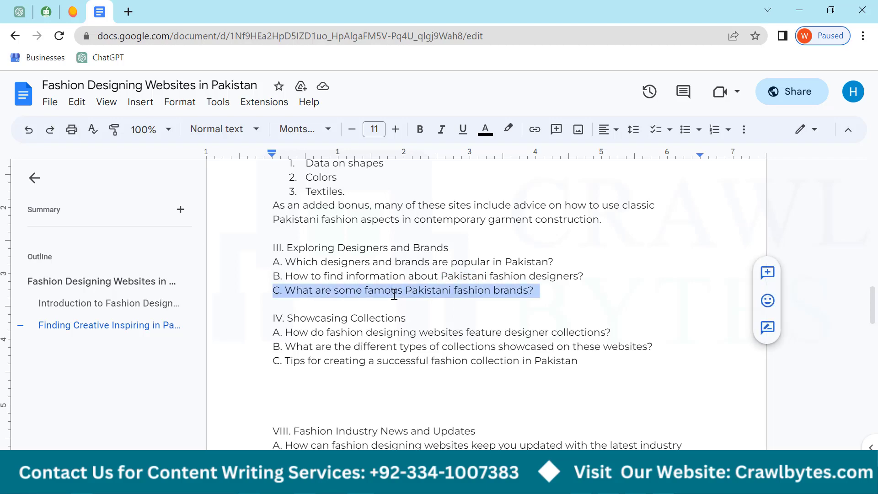
scroll(339, 315, "down", 3)
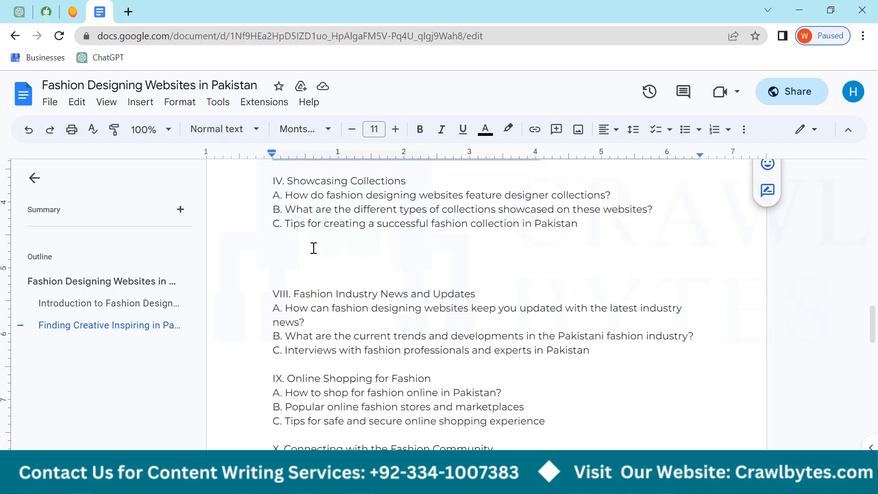
scroll(314, 247, "up", 2)
key("BackSpace")
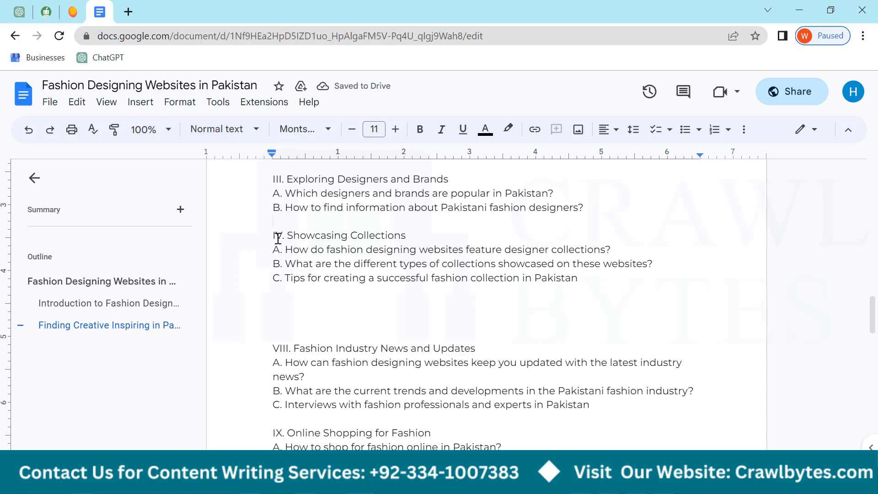
Remove the extra blank lines between outline sections "IV. Showcasing Collections" and "VIII. Fashion Industry News and Updates"
left_click_drag(273, 239, 576, 277)
left_click(298, 234)
left_click_drag(283, 234, 418, 238)
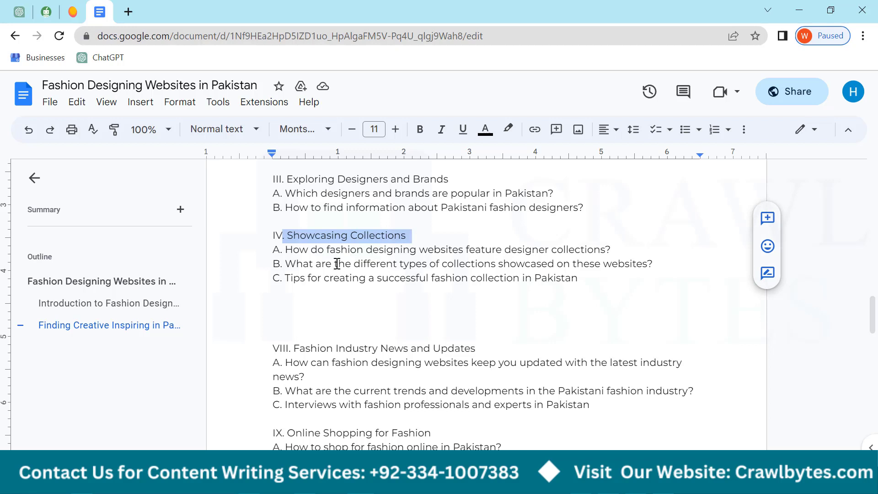
left_click_drag(292, 250, 403, 249)
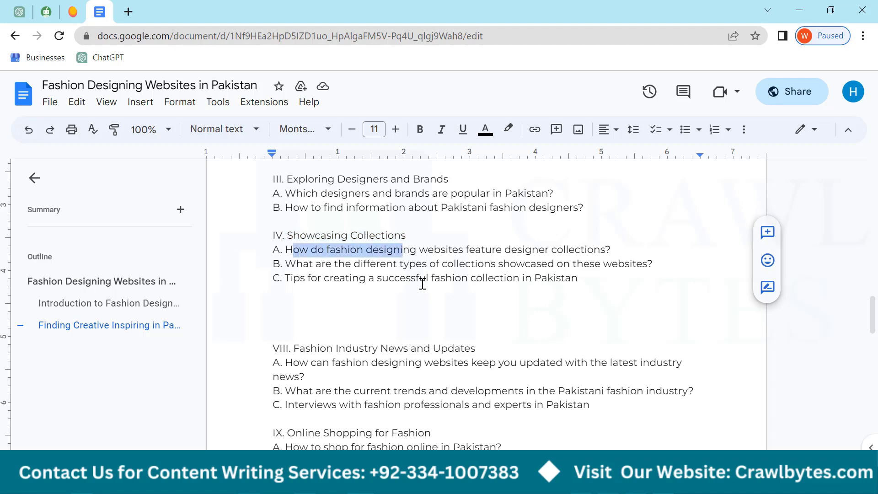
scroll(307, 256, "down", 2)
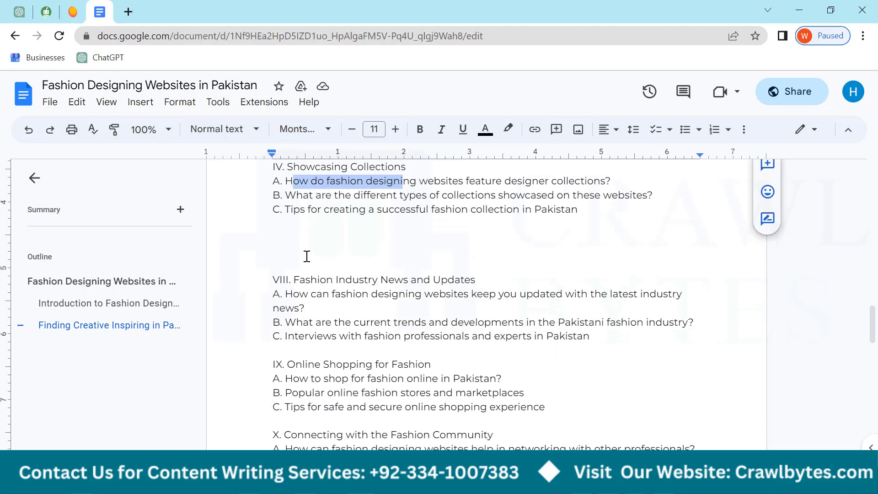
left_click(307, 257)
key("BackSpace")
key("BackSpace")
key("BackSpace")
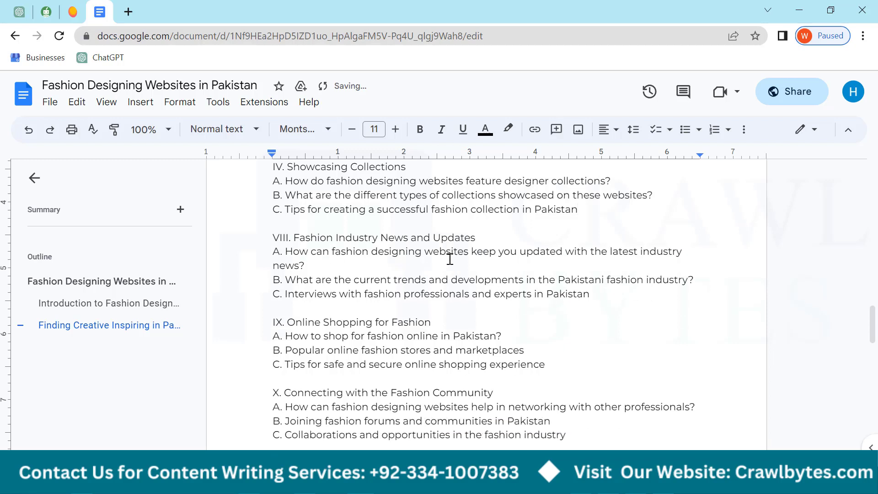
Delete points B and C, on current trends and expert interviews, from section "VIII. Fashion Industry News and Updates"
left_click_drag(269, 237, 645, 310)
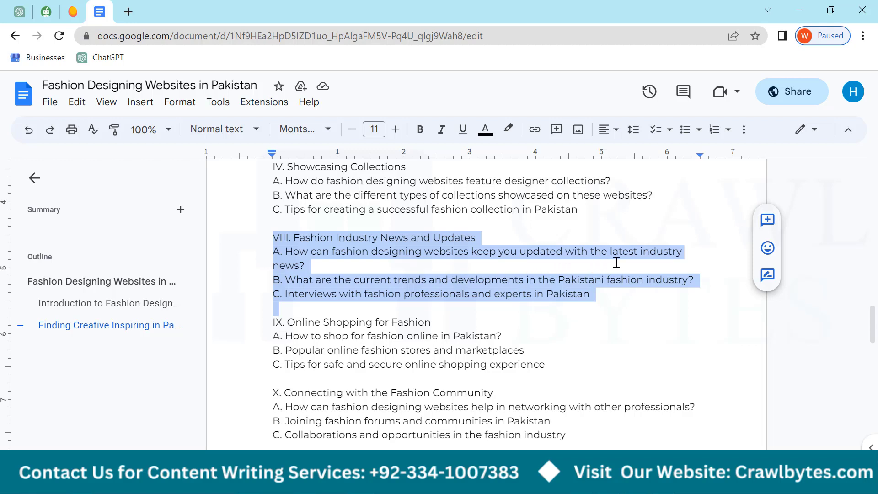
left_click(370, 268)
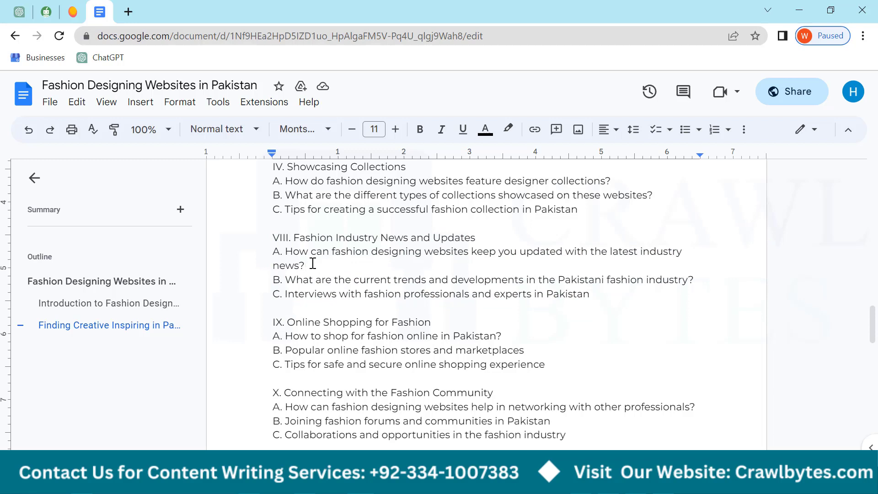
left_click_drag(313, 263, 266, 251)
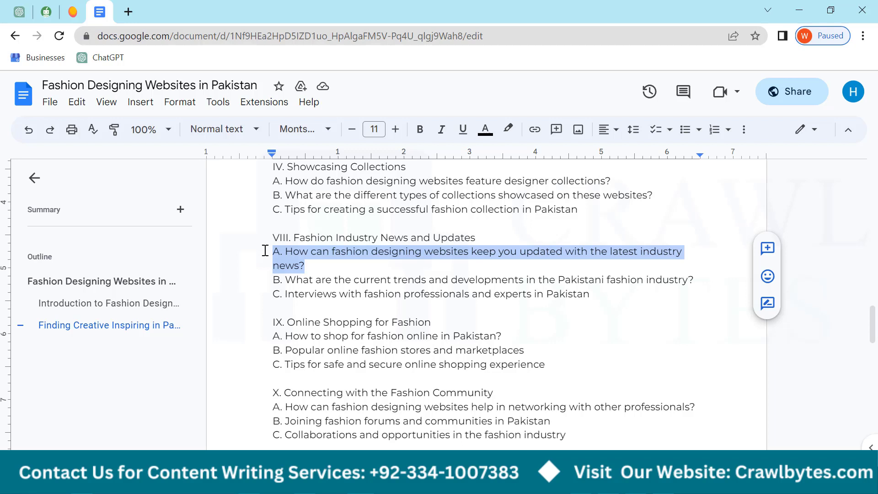
triple_click(310, 284)
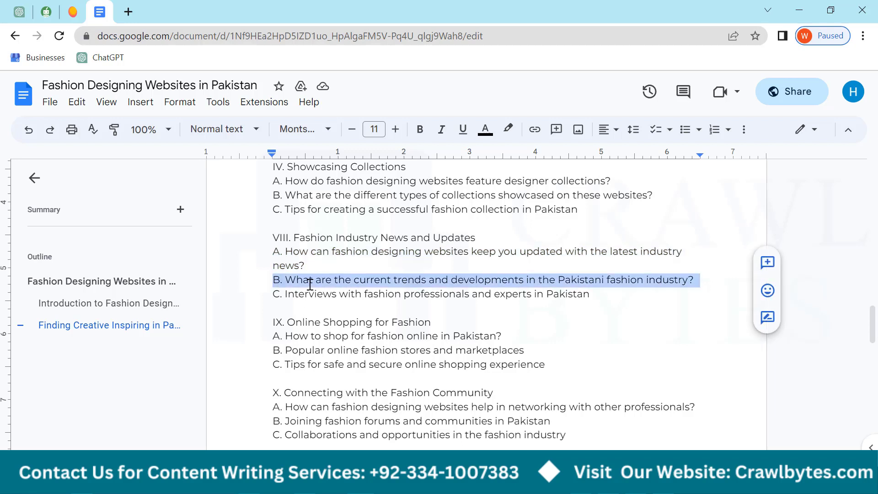
key("Delete")
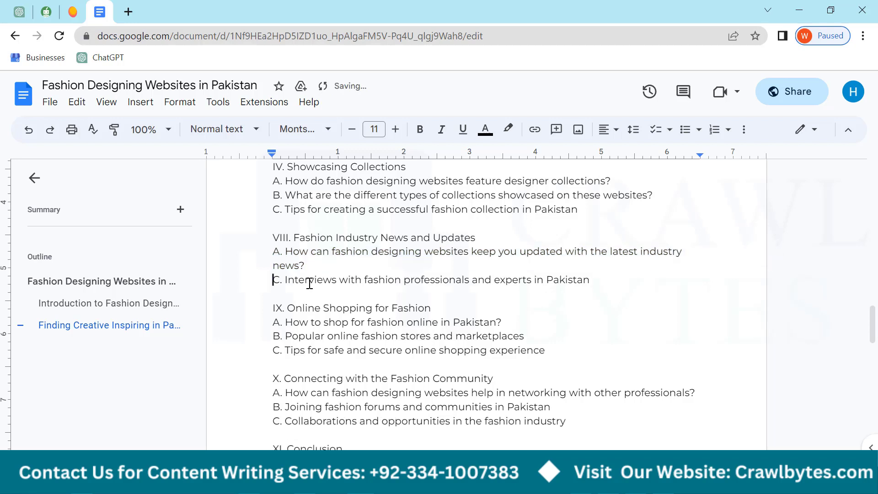
triple_click(368, 284)
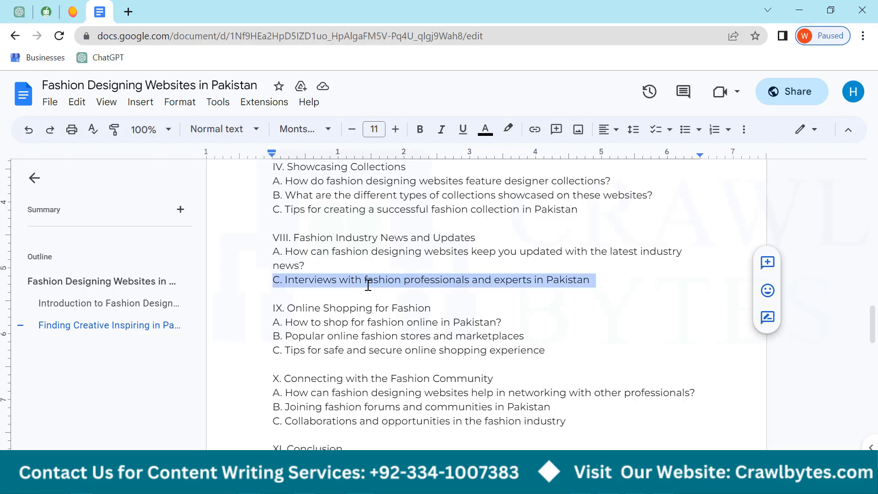
key("BackSpace")
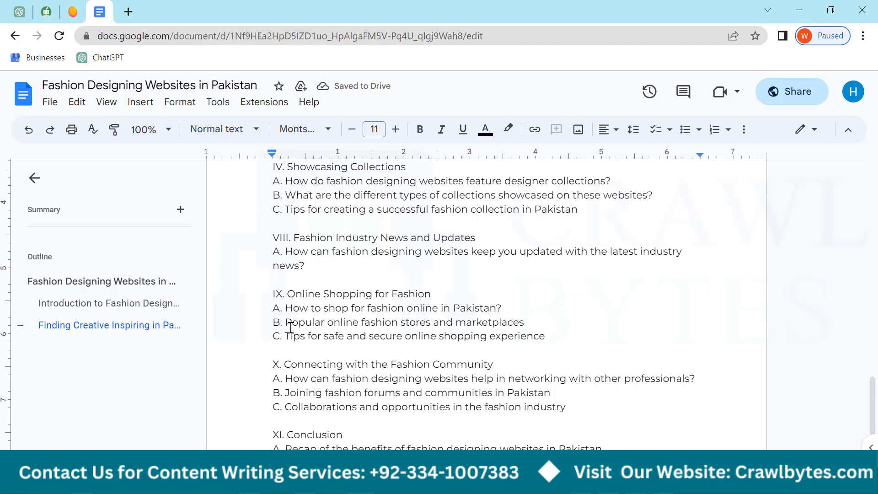
Review outline sections IX to XI and compare them with the finished "Finding Creative Inspiring in Pakistan's Fashion Industry" section
left_click(291, 295)
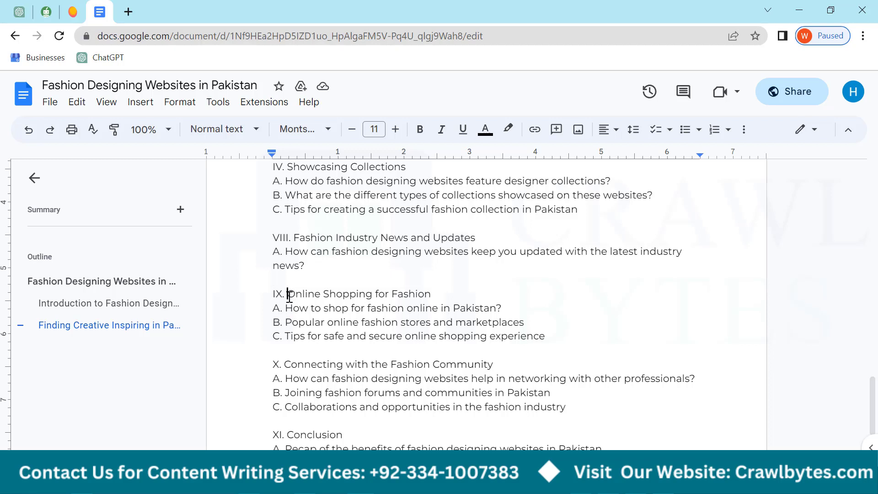
left_click_drag(289, 295, 279, 298)
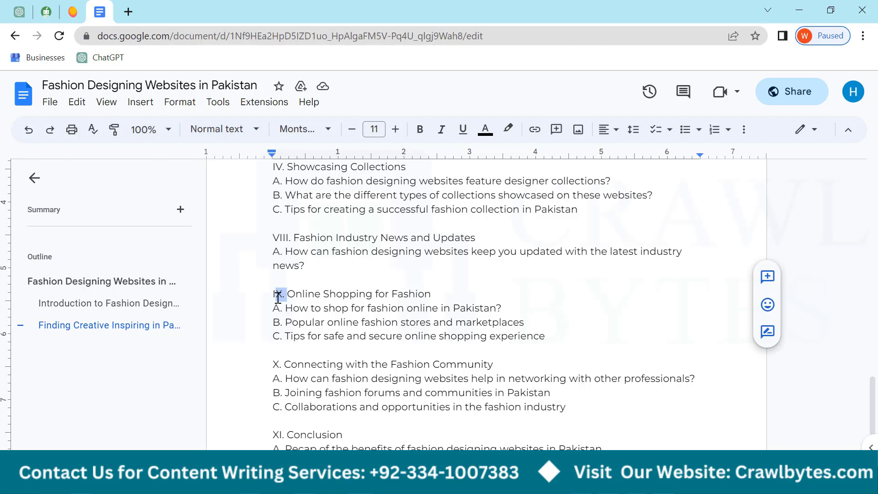
left_click_drag(278, 297, 393, 333)
scroll(337, 322, "up", 5)
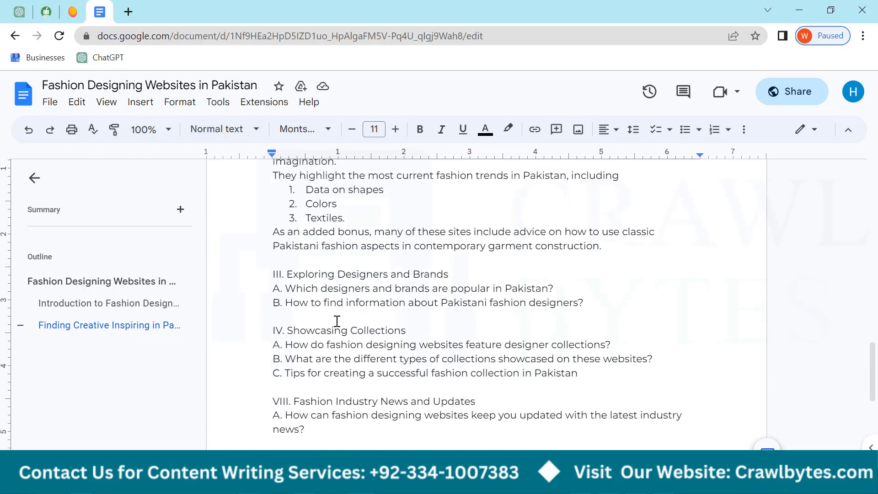
scroll(338, 321, "up", 2)
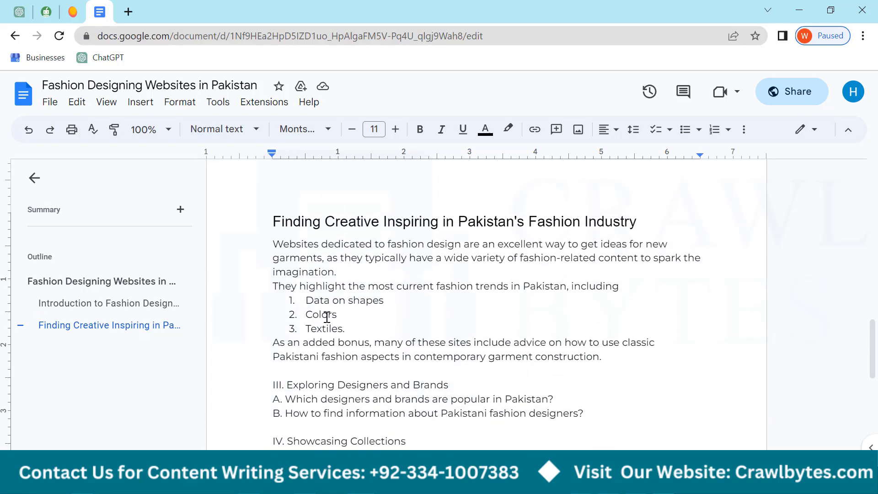
left_click_drag(291, 307, 360, 339)
scroll(360, 352, "down", 6)
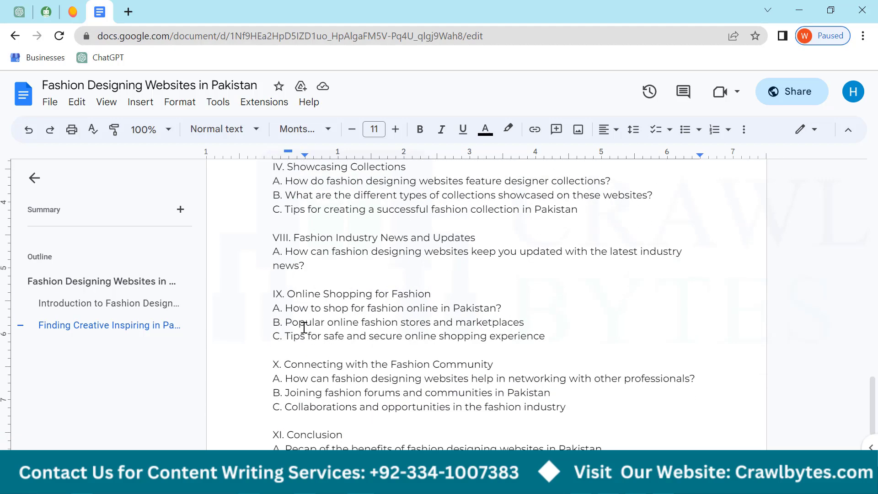
scroll(303, 327, "down", 2)
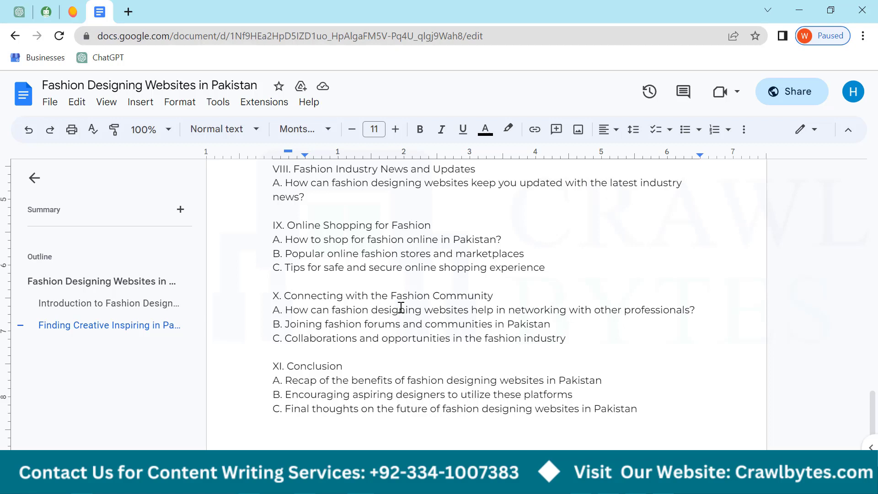
scroll(384, 341, "down", 2)
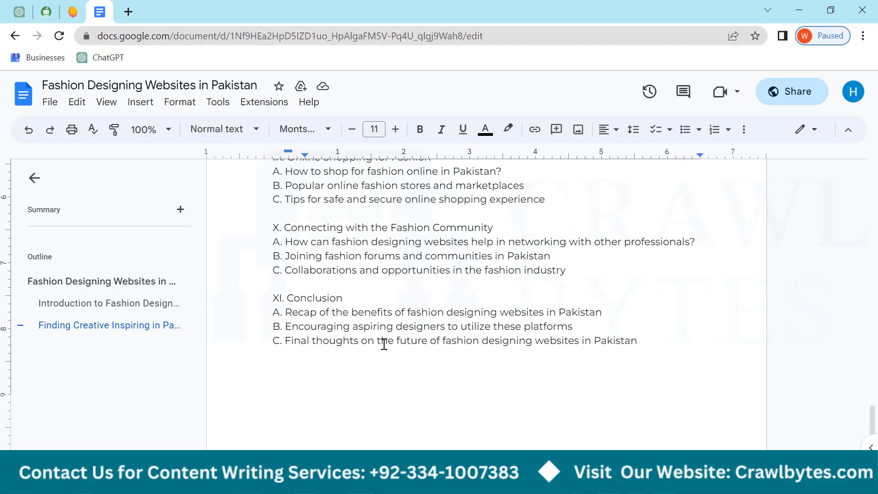
scroll(339, 345, "up", 5)
scroll(340, 344, "up", 1)
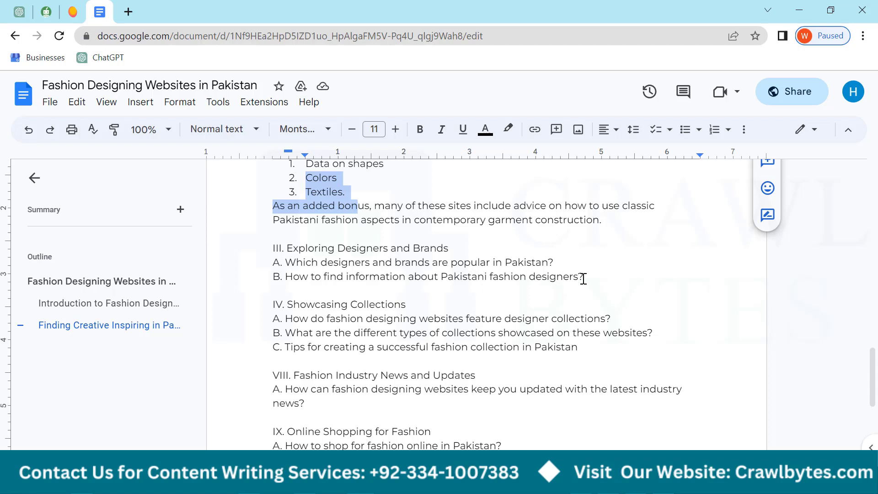
Delete the whole outline section "III. Exploring Designers and Brands" along with the surplus blank lines
left_click_drag(584, 277, 274, 250)
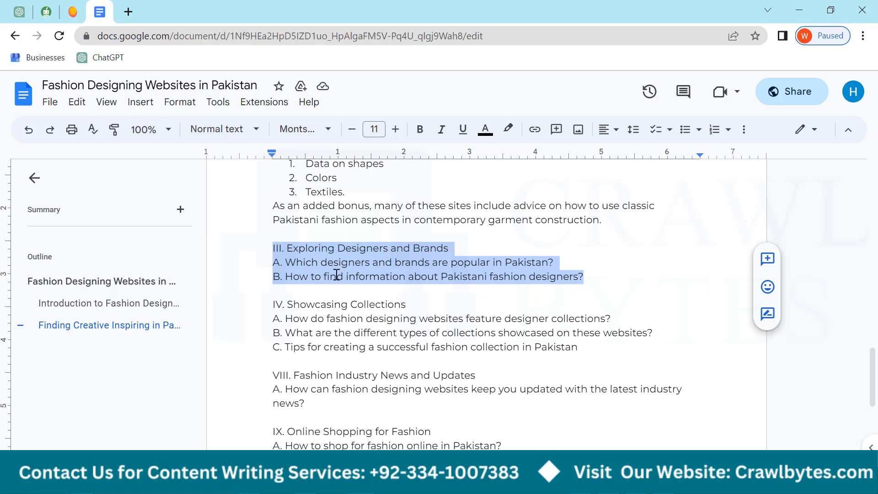
key("BackSpace")
key("BackSpace")
key("BackSpace")
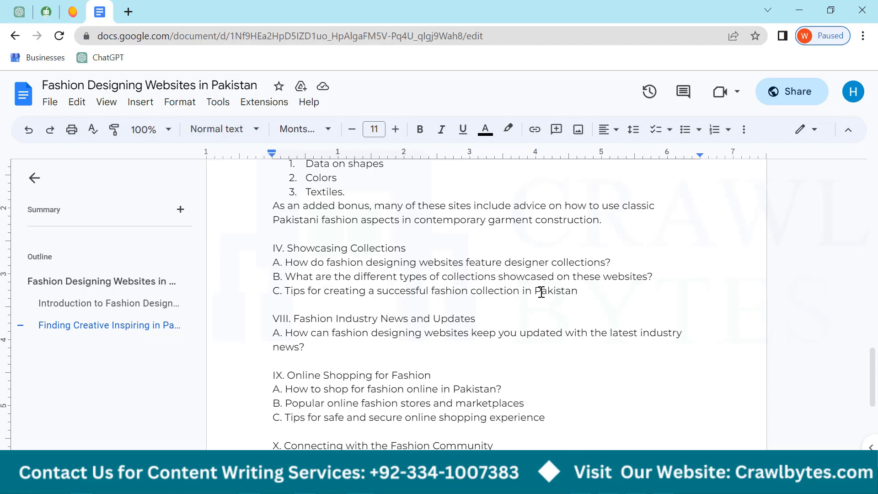
Copy points A to C under "IV. Showcasing Collections", switch to ChatGPT and submit them as a prompt
left_click_drag(577, 291, 250, 268)
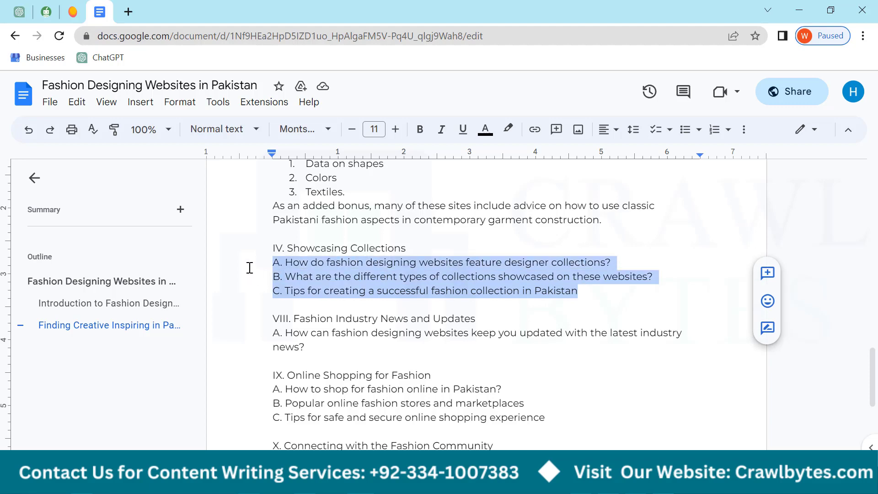
key("ctrl+c")
key("ctrl+1")
key("ctrl+v")
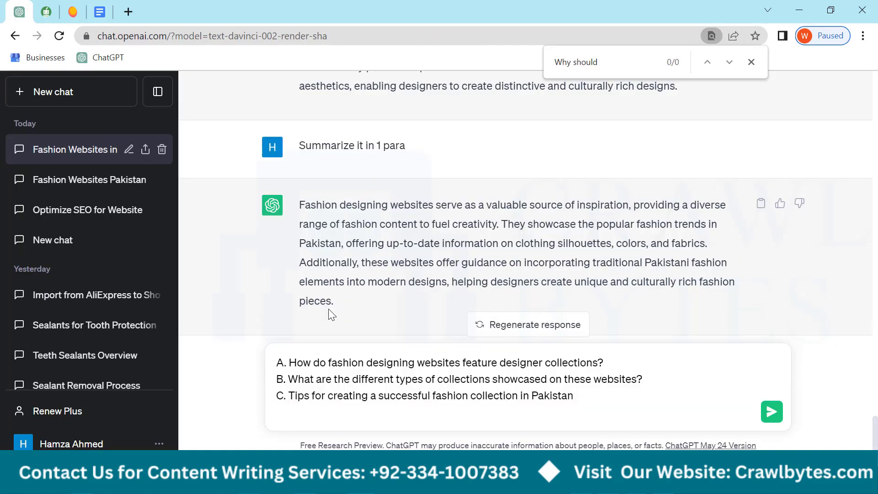
key("Return")
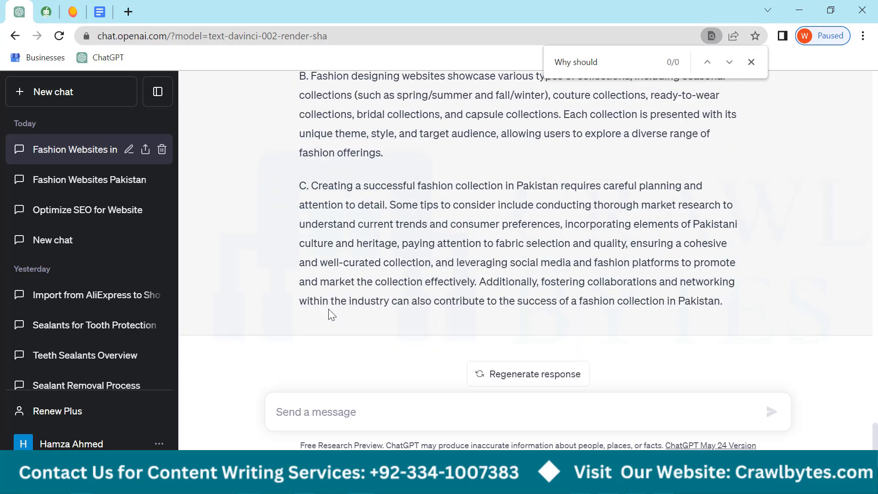
Copy the first two sentences of answer A, ending at "inspiration behind the designs.", into a new ChatGPT message
scroll(349, 305, "up", 5)
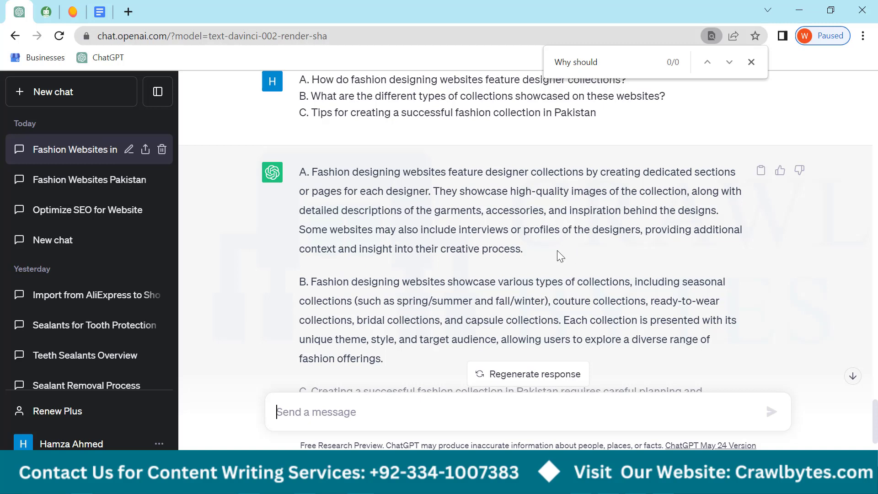
left_click_drag(729, 212, 312, 172)
key("ctrl+c")
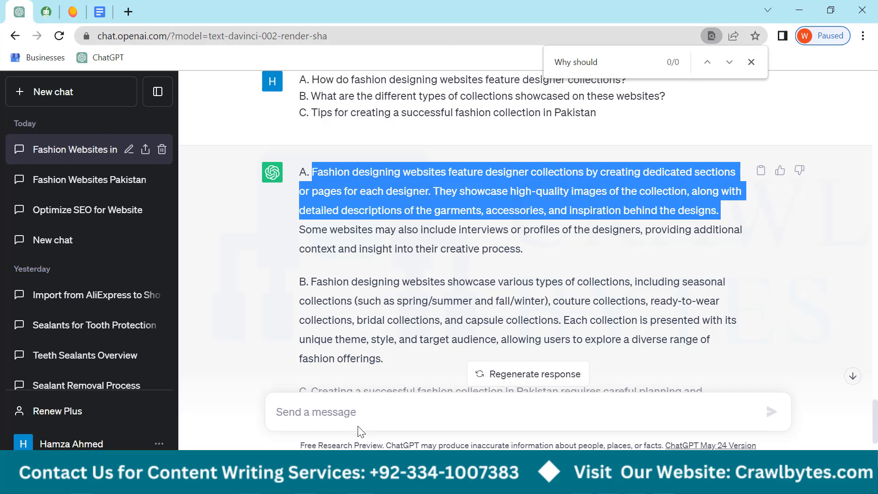
left_click(359, 411)
key("ctrl+v")
Copy the full text of answer B, without its letter, into the unsent ChatGPT message as a second paragraph after a blank line
scroll(396, 279, "down", 1)
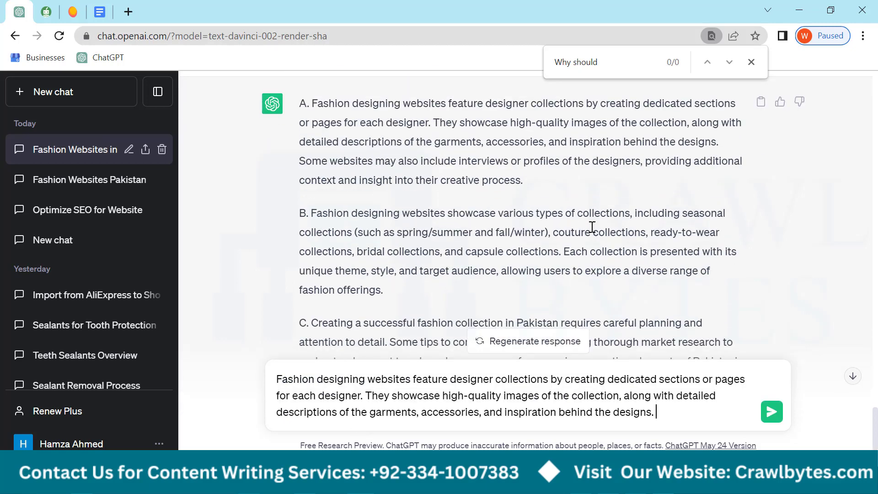
left_click_drag(634, 212, 201, 215)
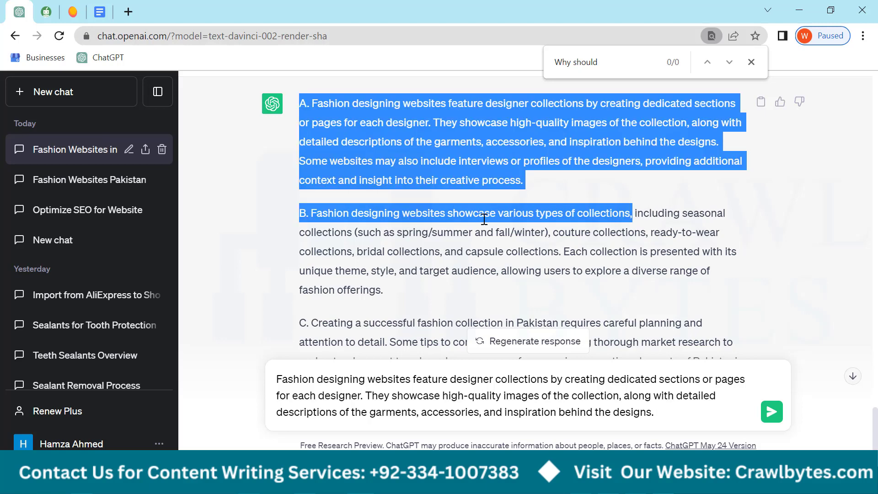
double_click(569, 215)
triple_click(567, 221)
left_click(567, 220)
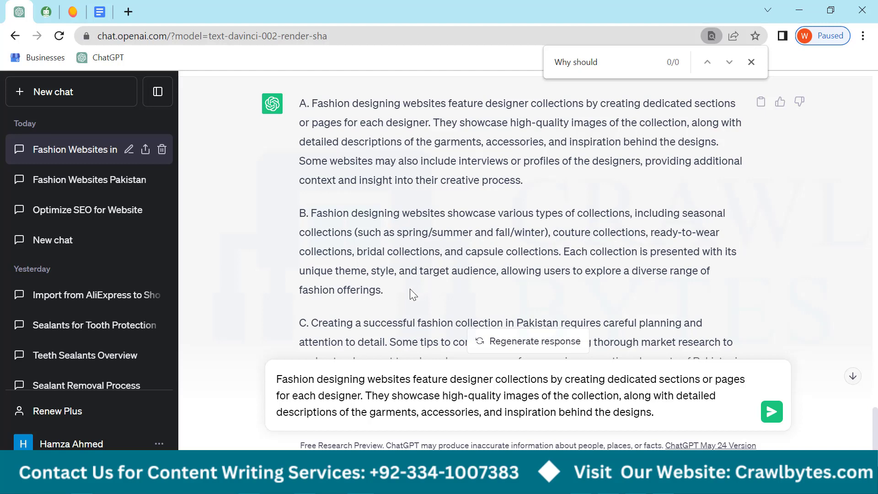
left_click_drag(388, 289, 311, 213)
key("ctrl+c")
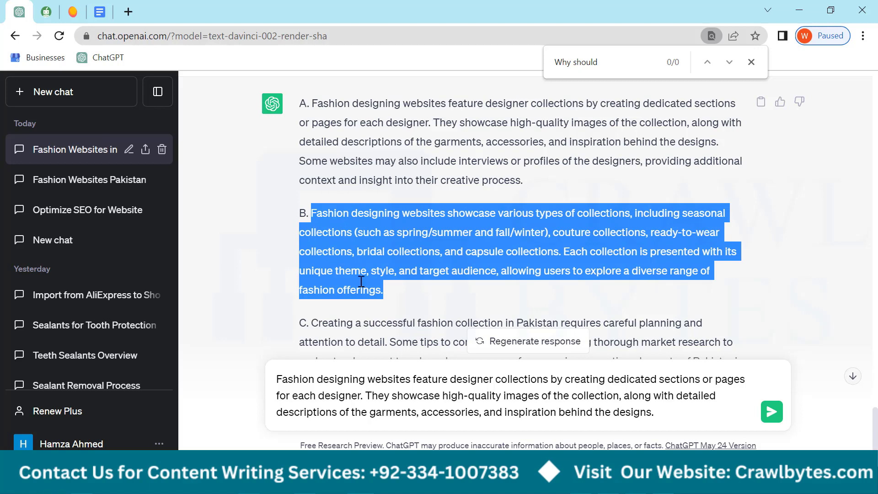
left_click(664, 411)
key("shift+Return")
key("shift+Return")
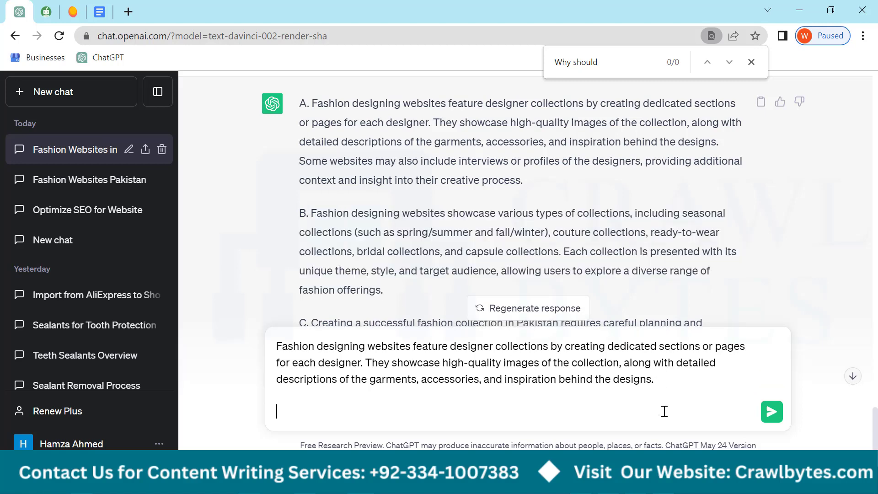
key("ctrl+v")
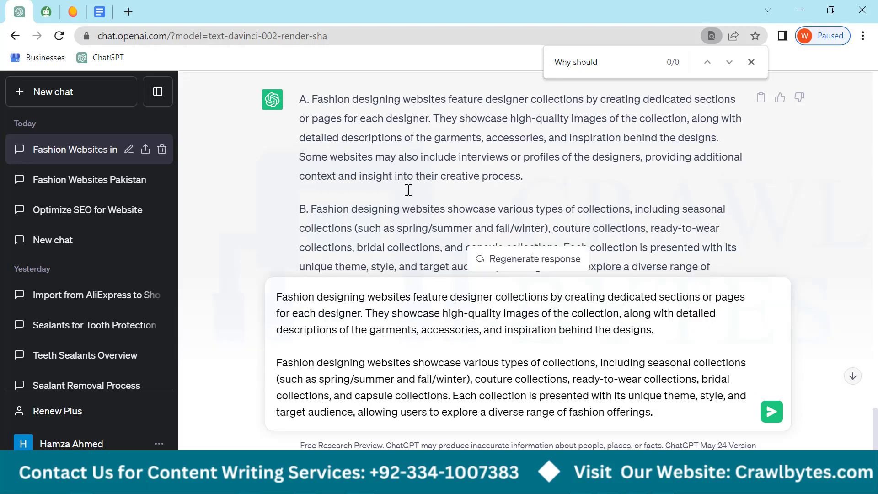
Look over answer C and submit the two-paragraph message to ChatGPT
scroll(406, 194, "down", 3)
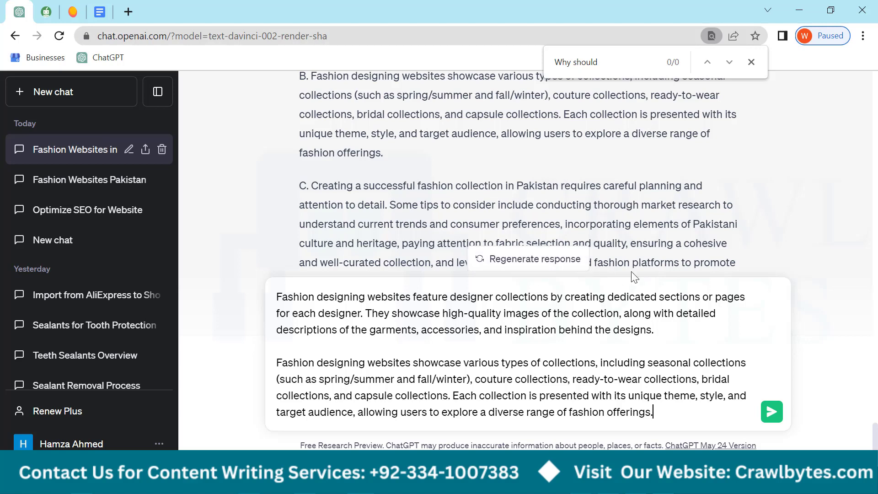
scroll(395, 193, "up", 3)
scroll(393, 197, "down", 3)
key("Return")
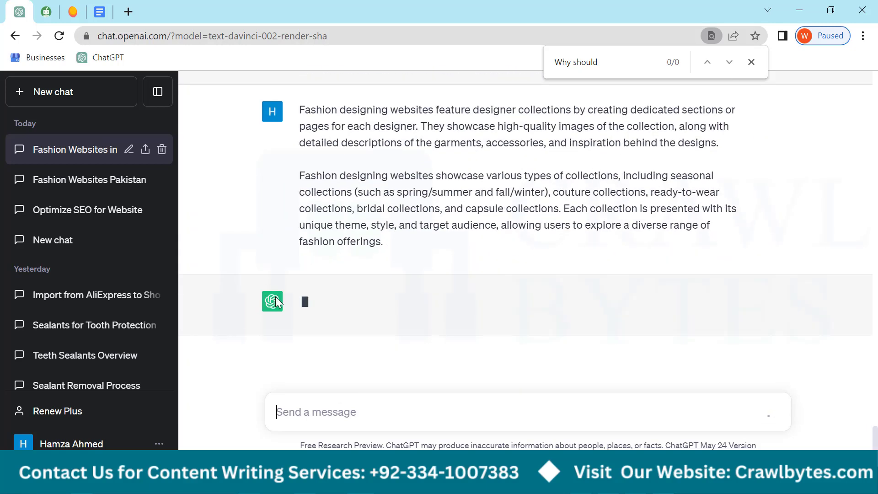
Copy both paragraphs of the submitted message and send them again under the instruction "summarize it in 1 para"
left_click_drag(386, 244, 298, 231)
key("ctrl+c")
scroll(315, 183, "up", 4)
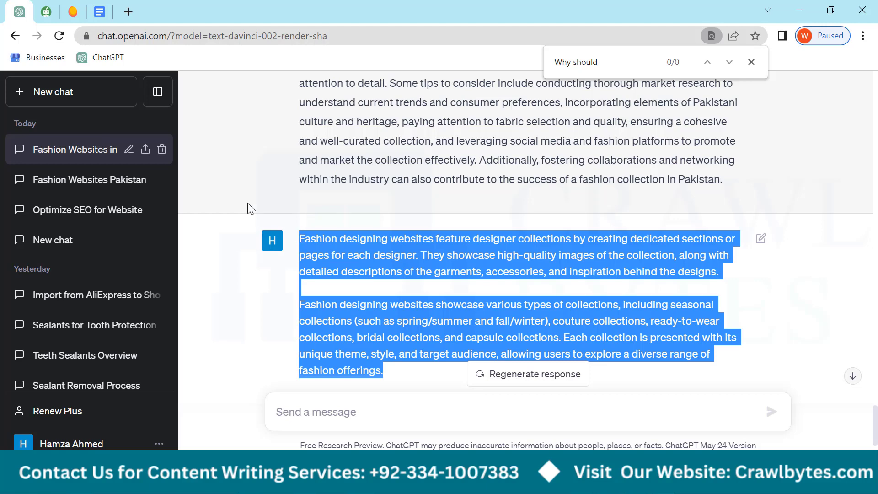
left_click(307, 408)
type("simma")
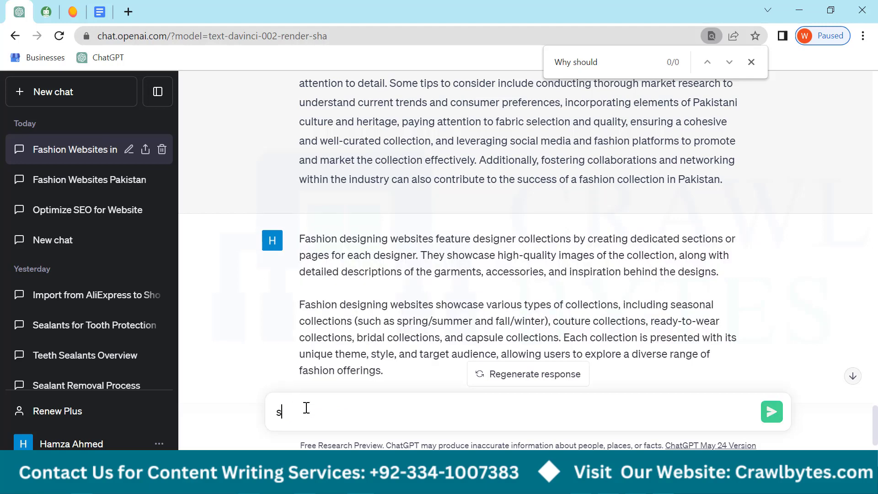
key("BackSpace")
key("BackSpace")
key("BackSpace")
key("BackSpace")
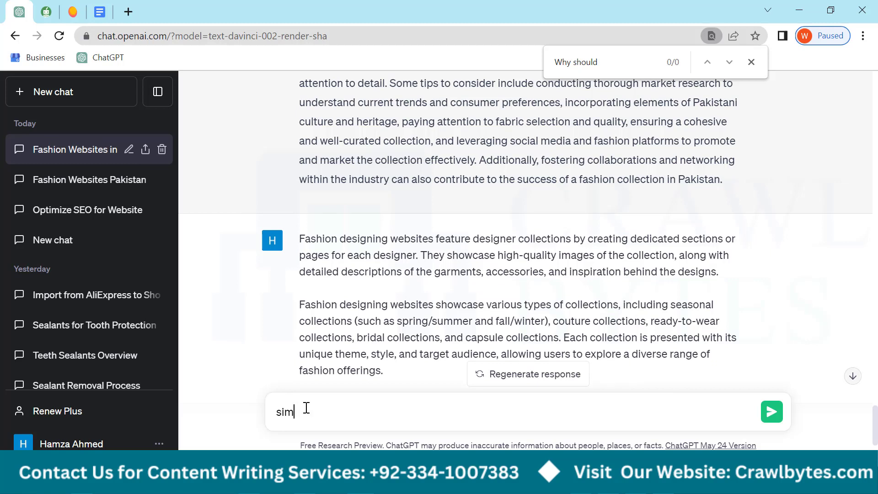
type("ummarize it in 1 para")
key("shift+Return")
key("ctrl+v")
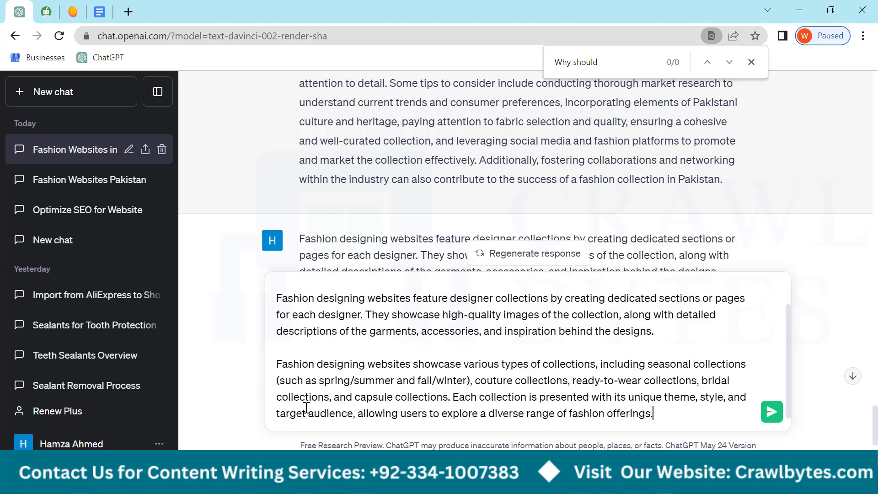
key("Return")
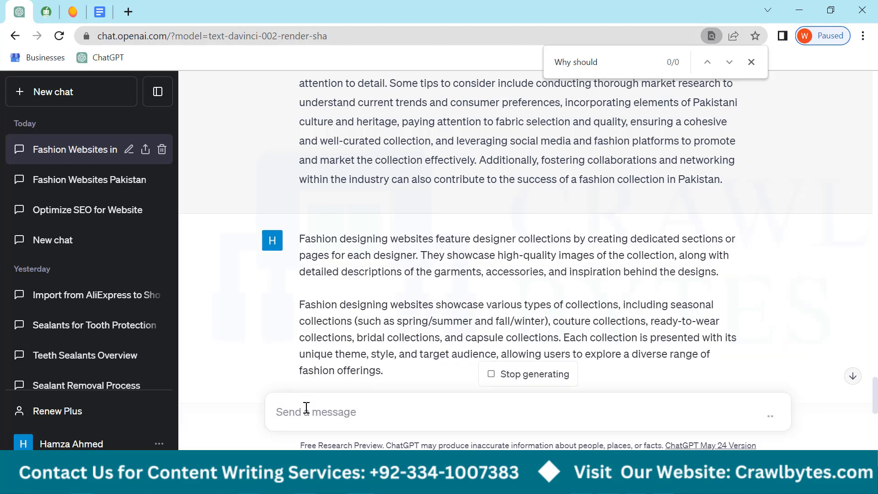
Copy ChatGPT's one-paragraph summary as plain text and replace points A to C under "IV. Showcasing Collections" in Google Docs with it
scroll(374, 308, "down", 8)
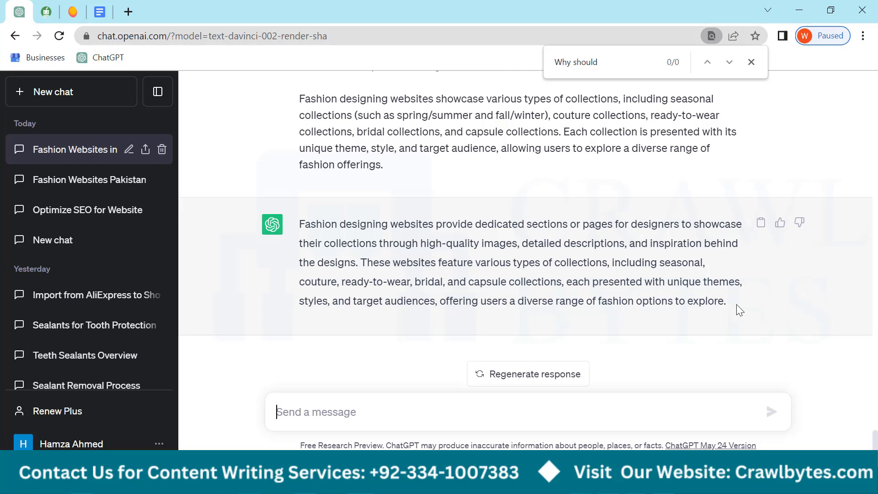
left_click_drag(736, 303, 298, 223)
key("ctrl+c")
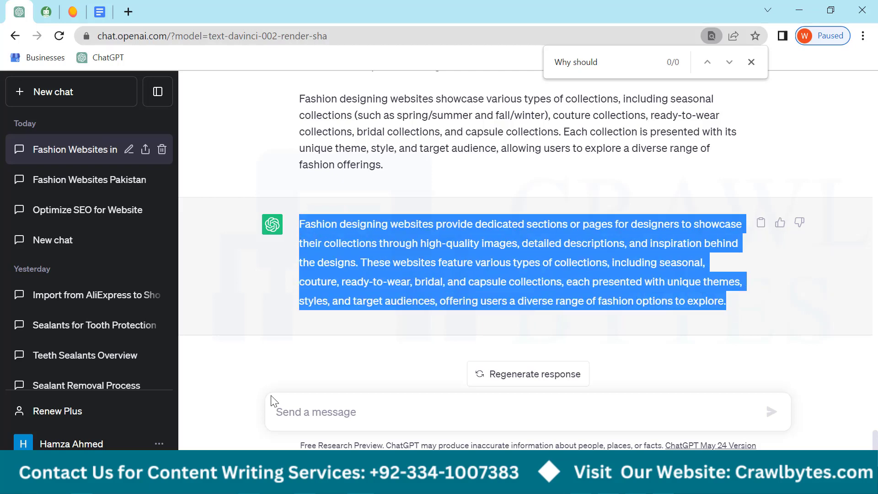
left_click(281, 404)
key("ctrl+v")
left_click(99, 12)
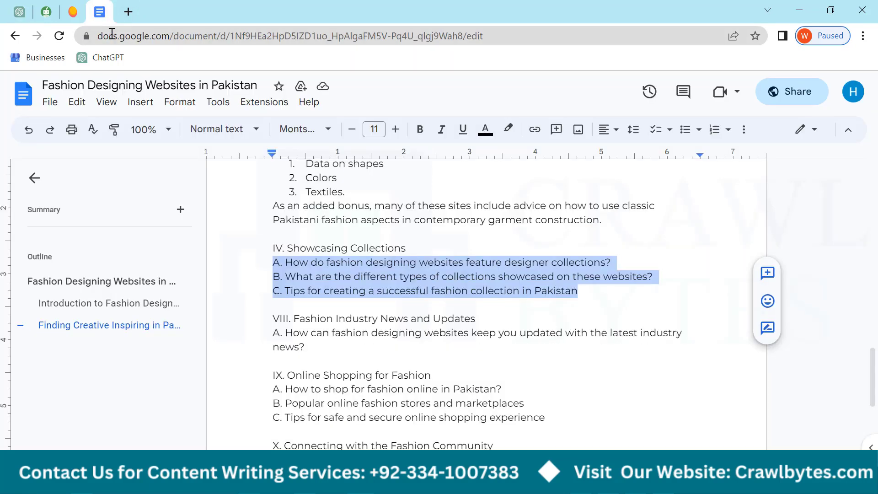
left_click(21, 12)
key("ctrl+a")
key("ctrl+c")
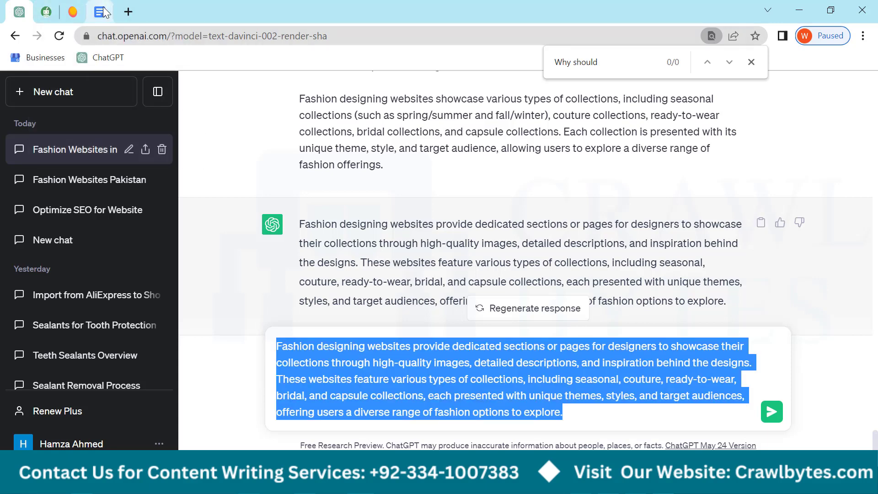
left_click(100, 12)
key("ctrl+v")
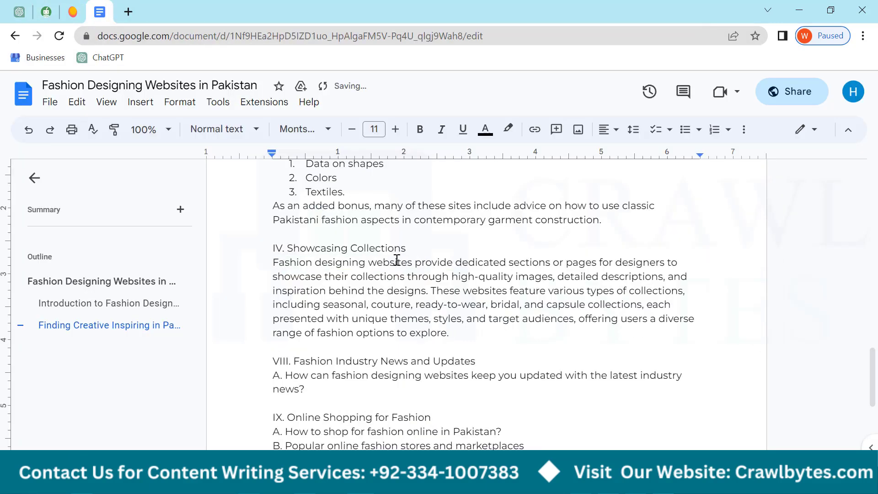
Select the words "Showcasing Collections" in the section IV heading and switch to QuillBot
left_click_drag(408, 248, 287, 248)
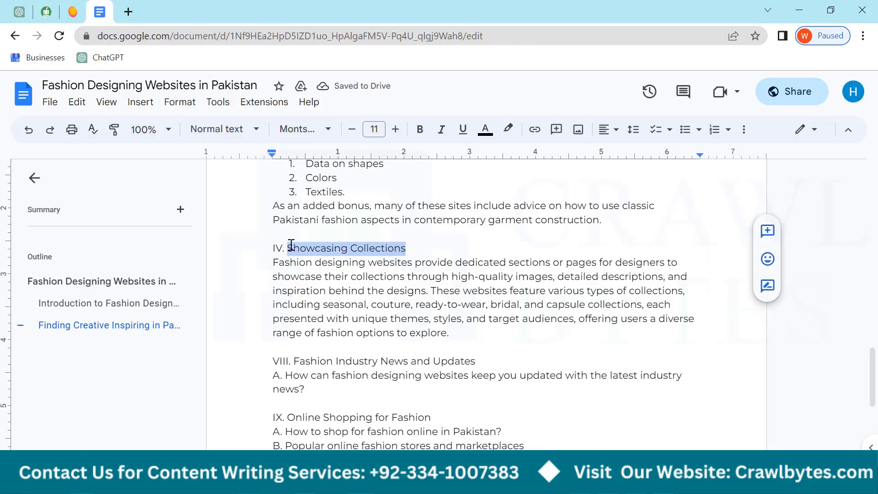
left_click(2, 3)
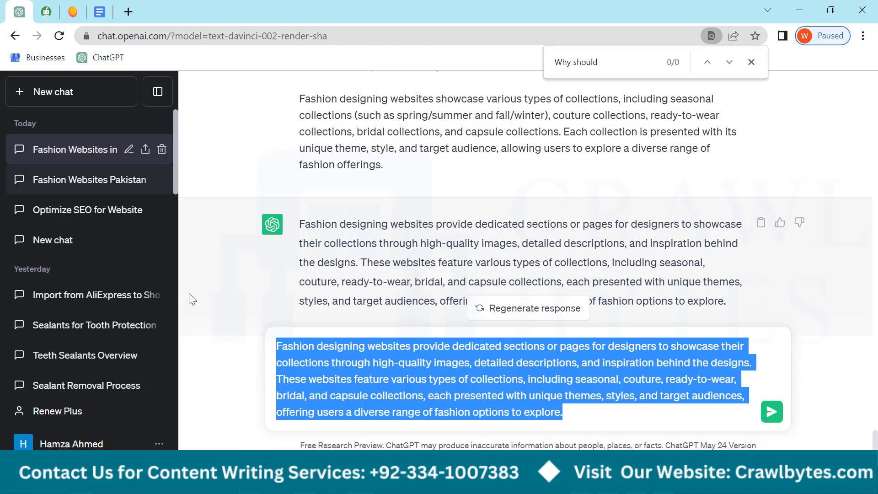
left_click(93, 4)
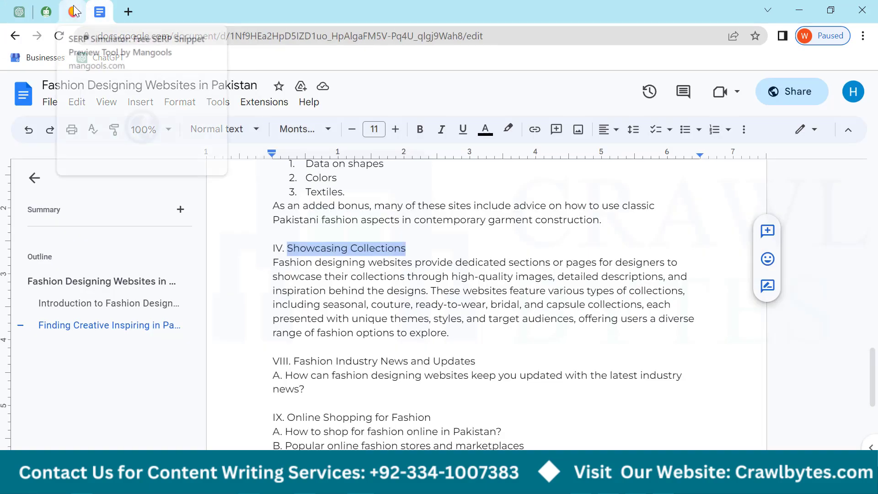
left_click(46, 12)
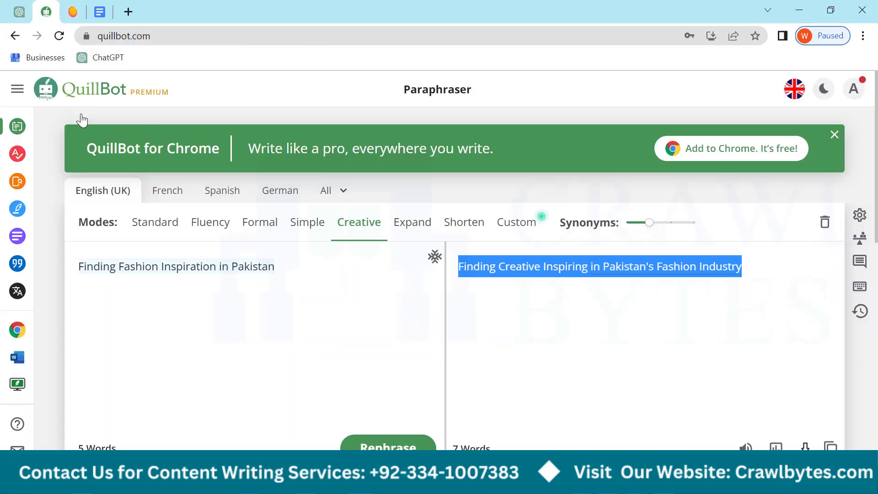
Replace the QuillBot source text with "how much fashion designers important to have their own website" and paraphrase it
type("how")
left_click(148, 296)
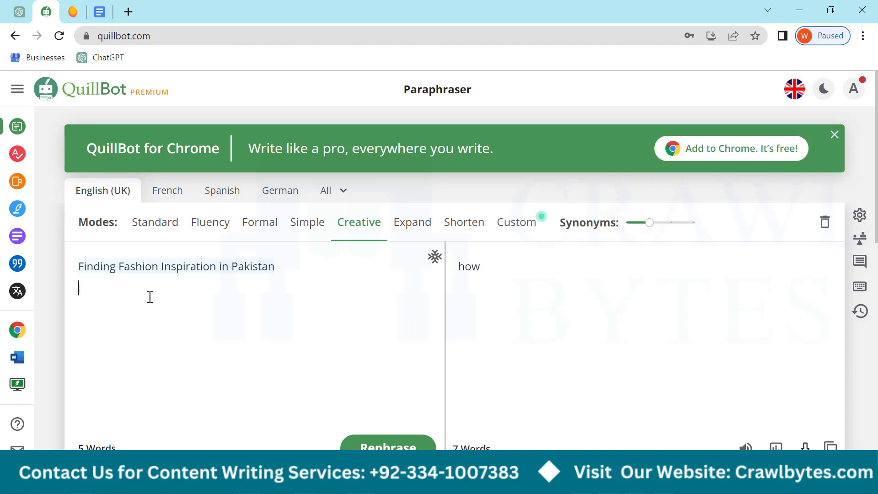
key("ctrl+a")
type("how ")
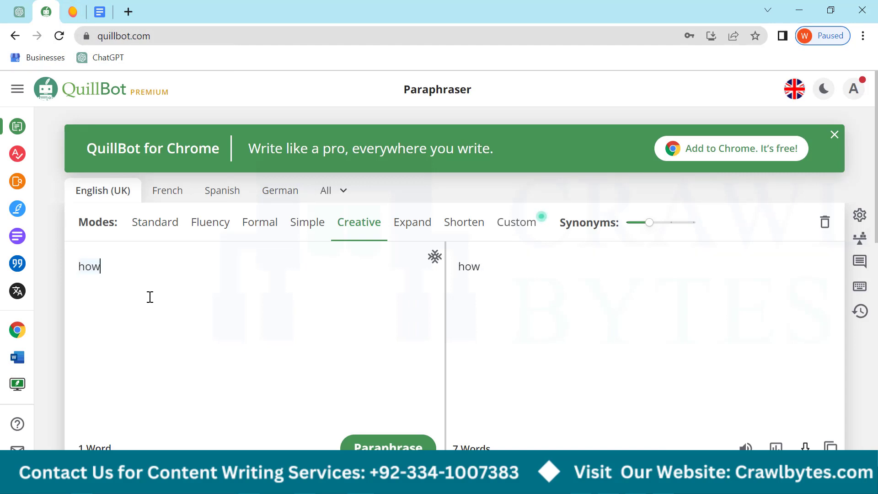
type("much ")
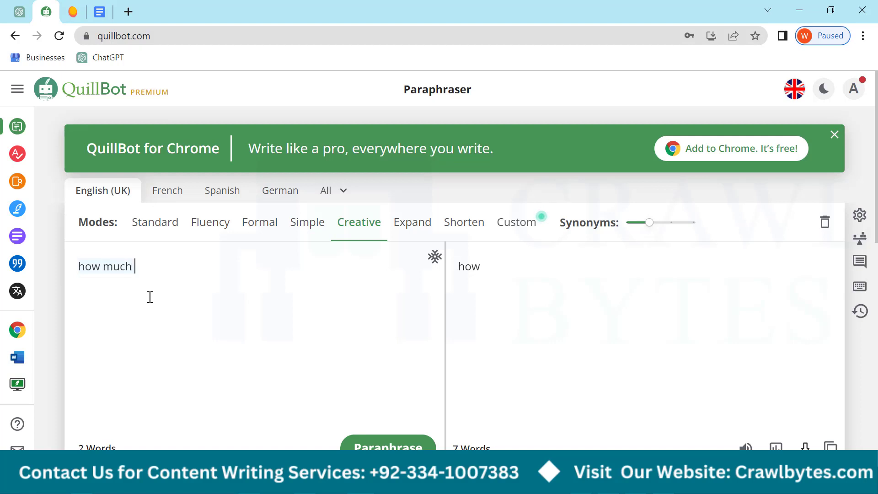
type("fashion des")
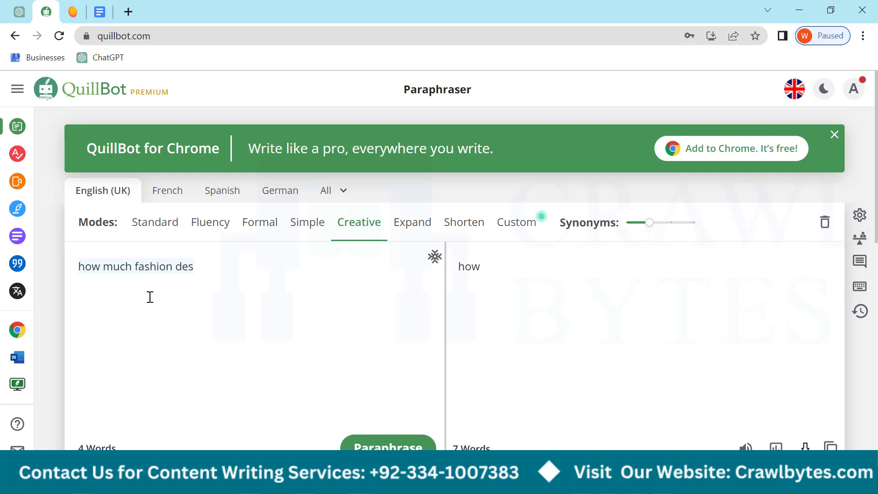
type("igners imp")
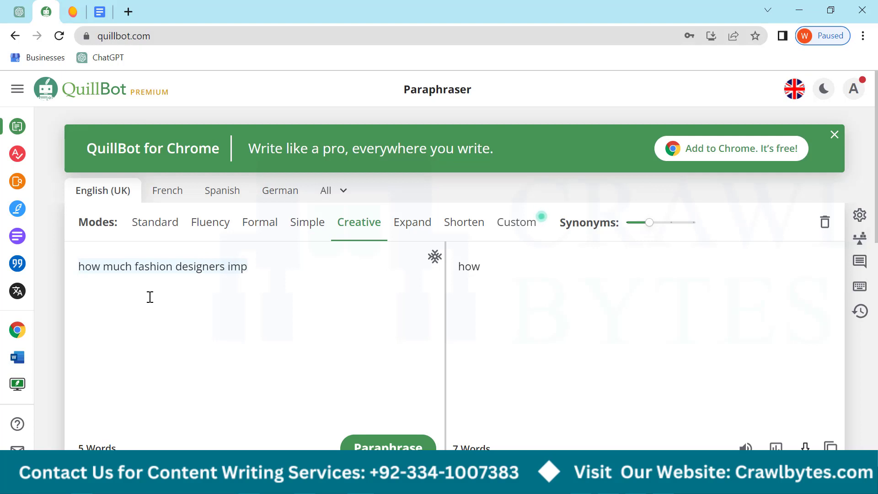
type("rtant ti")
key("BackSpace")
type("o hav")
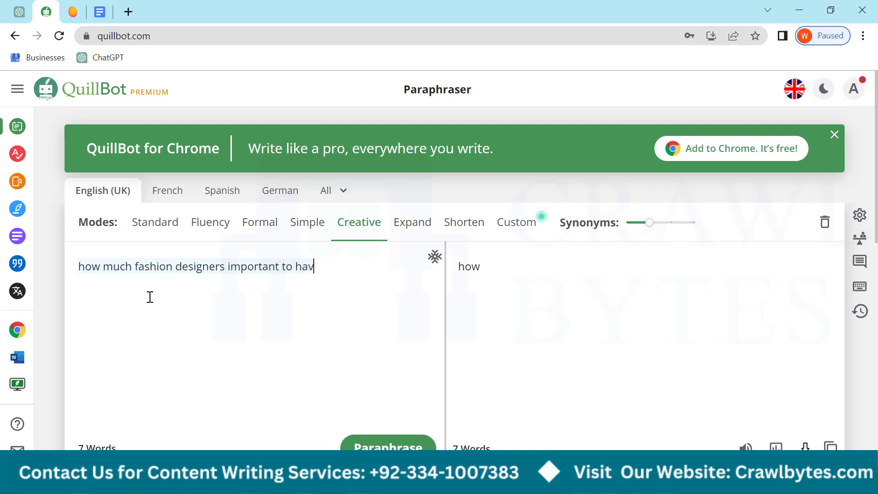
type("e their own ")
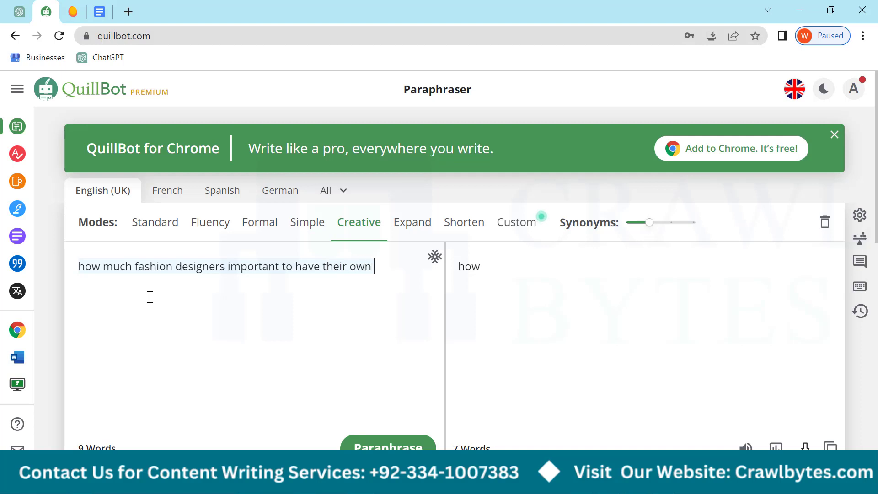
type("website")
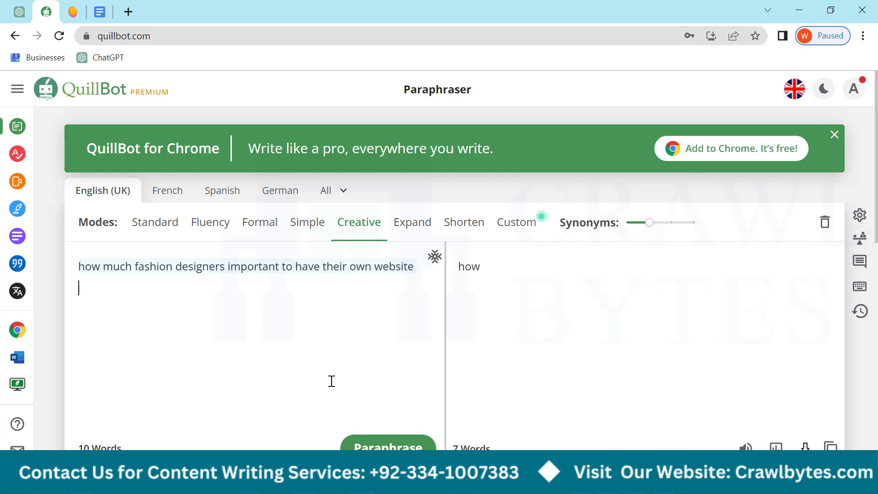
left_click(359, 448)
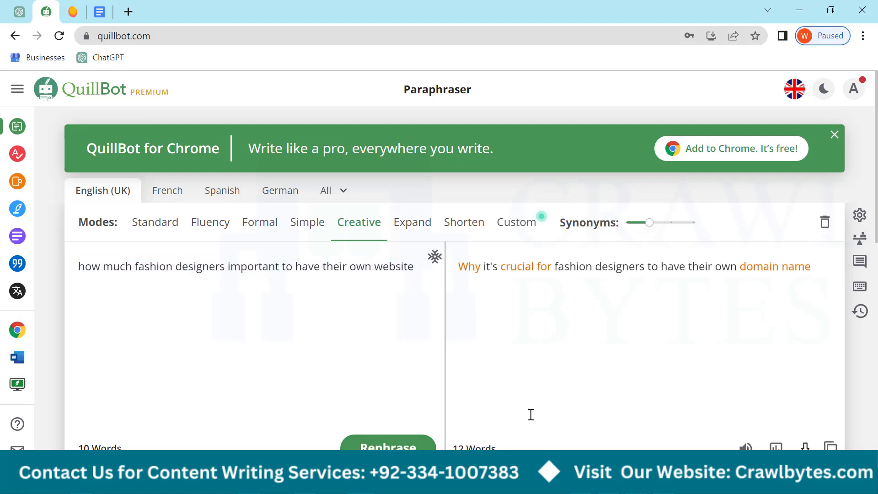
Reword the paraphrased heading, replacing "their own domain name" with "a website of their own" and "crucial for" with "important to"
left_click(781, 268)
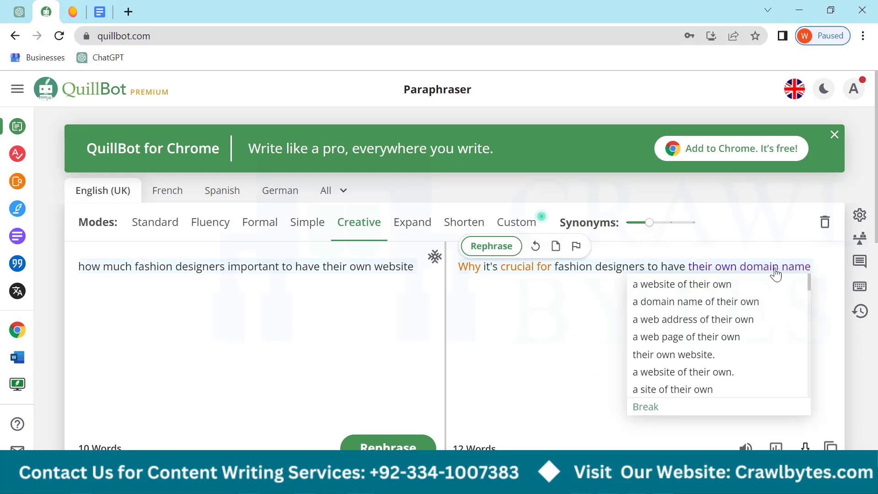
left_click(658, 292)
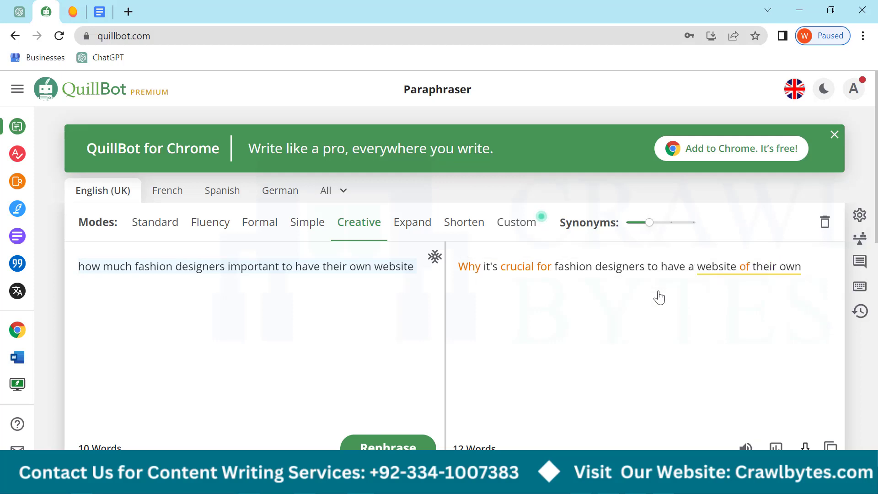
left_click(520, 271)
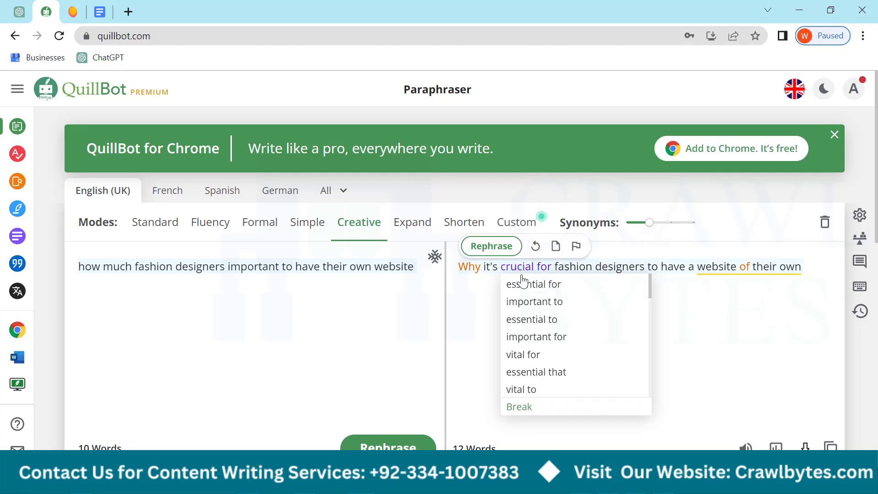
left_click(524, 302)
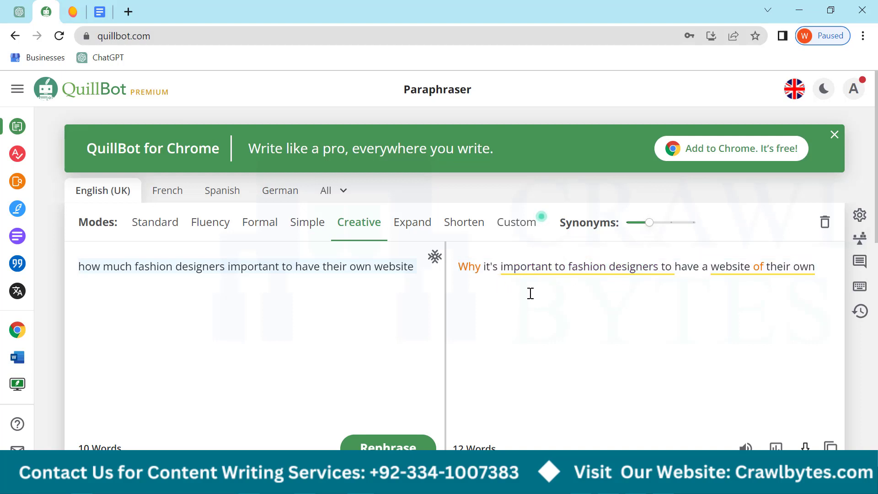
Copy the paraphrased heading from QuillBot and replace "IV. Showcasing Collections" in Google Docs with it, removing the extra blank lines
left_click(700, 314)
key("ctrl+a")
key("ctrl+c")
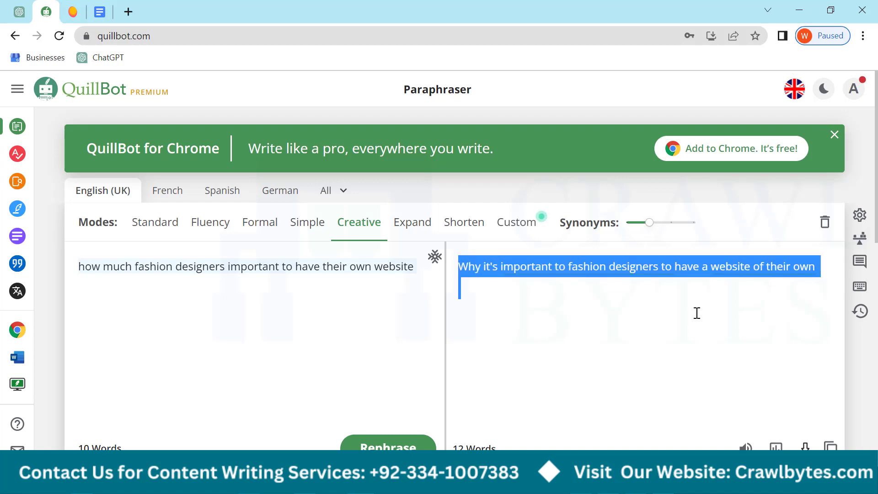
left_click(100, 12)
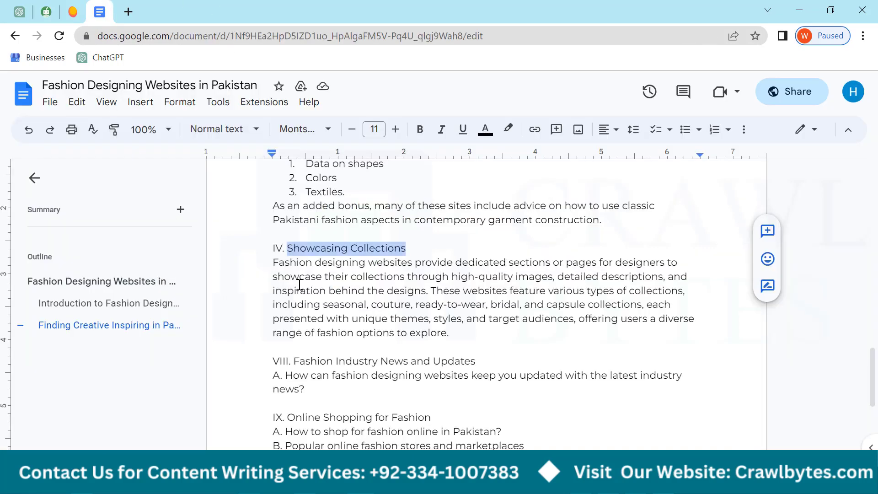
triple_click(396, 252)
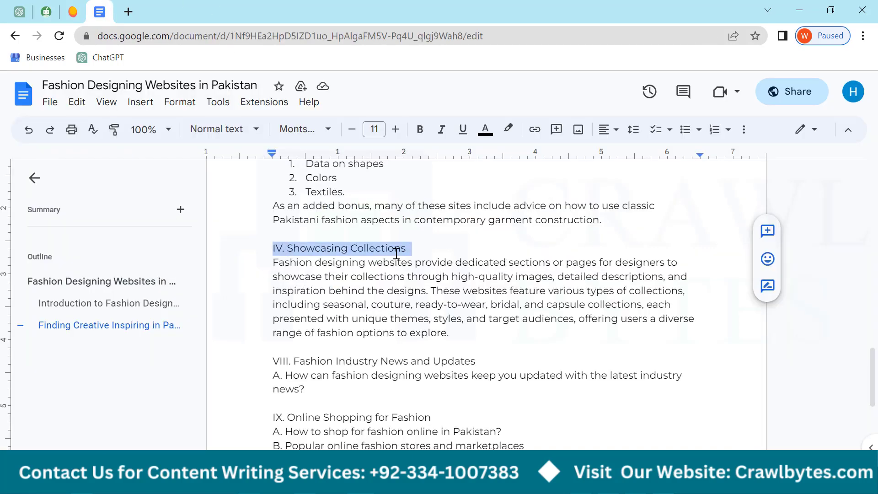
key("ctrl+v")
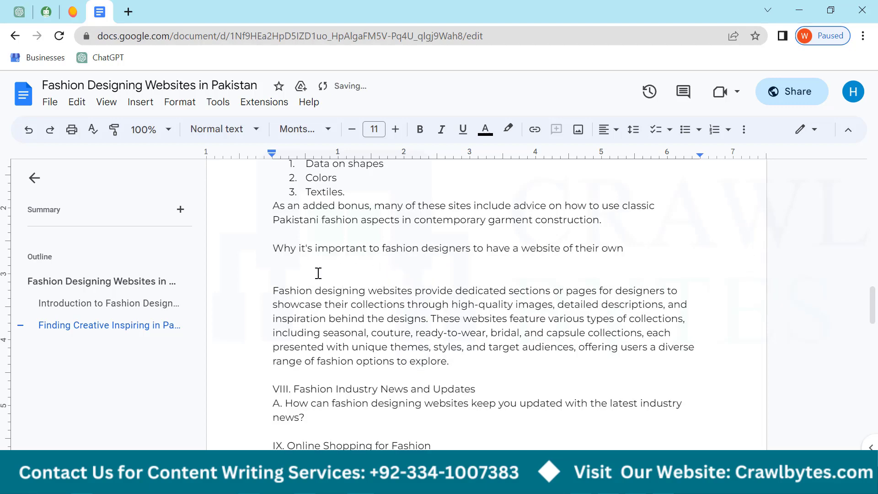
key("BackSpace")
key("BackSpace")
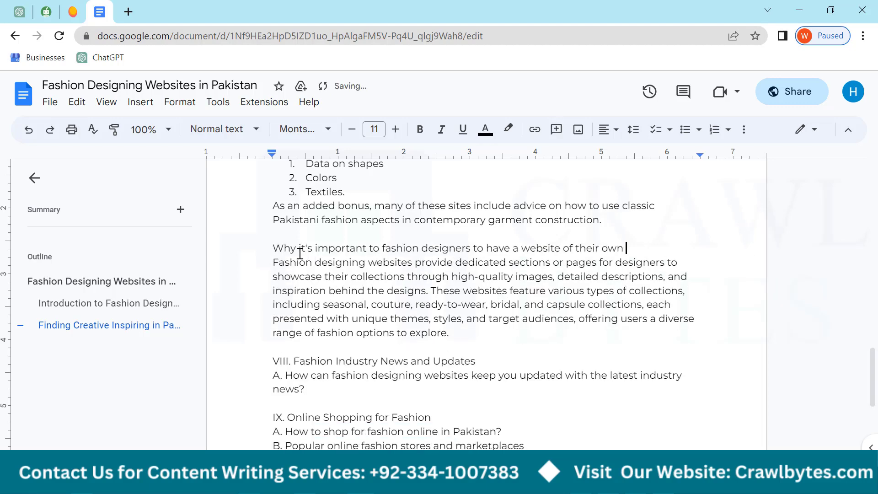
Apply the Heading 2 style to "Why it's important to fashion designers to have a website of their own"
triple_click(303, 252)
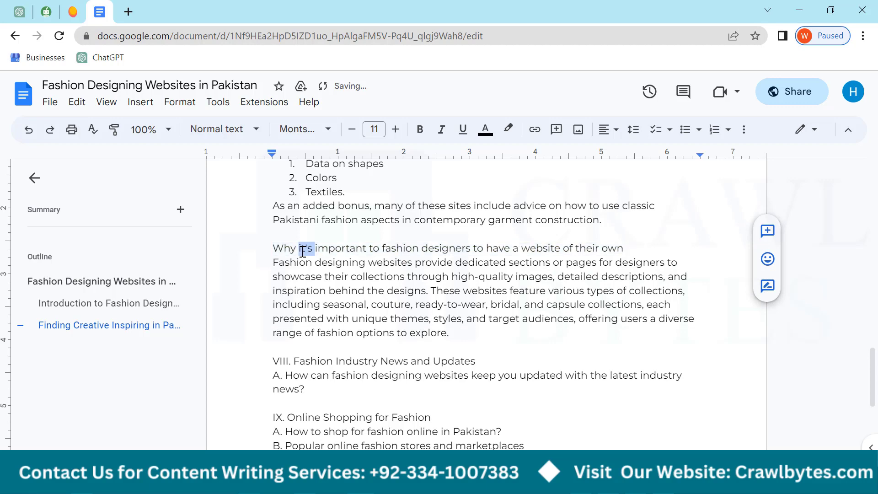
left_click(241, 129)
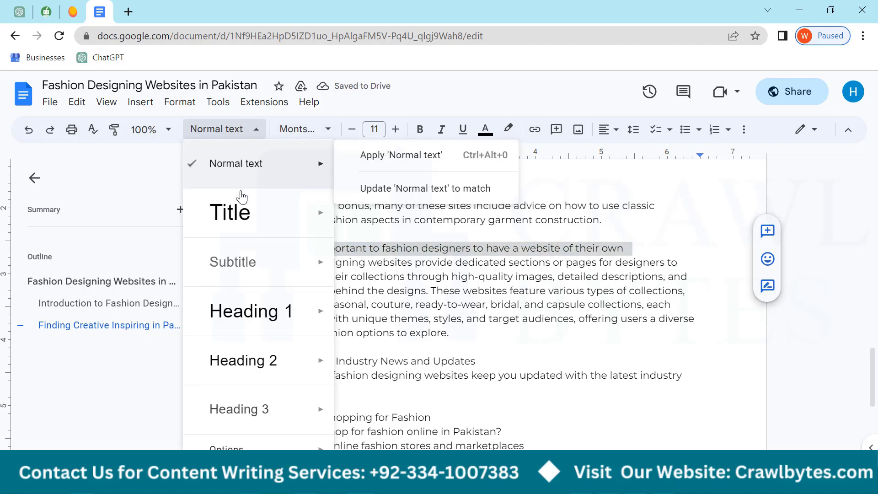
left_click(240, 362)
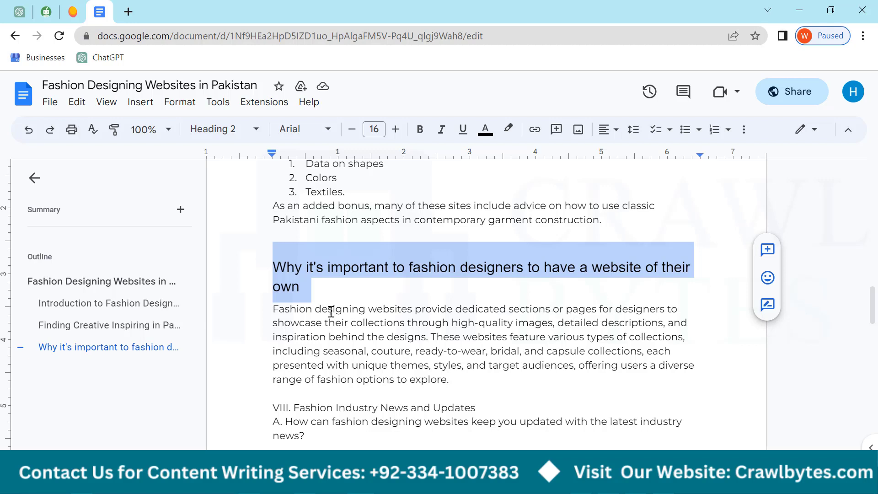
Put "detailed descriptions," and "inspiration behind the designs." on separate lines, dropping "and", and start a new line at "These websites feature"
left_click(274, 324)
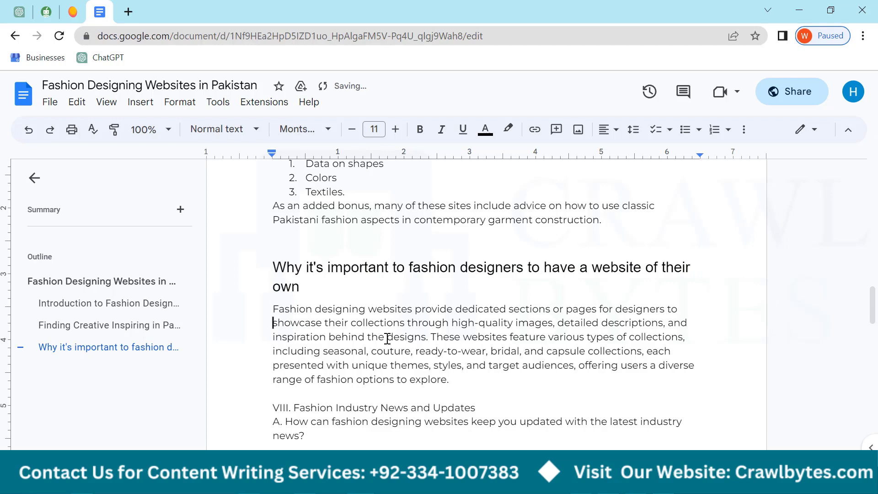
left_click(558, 323)
key("Return")
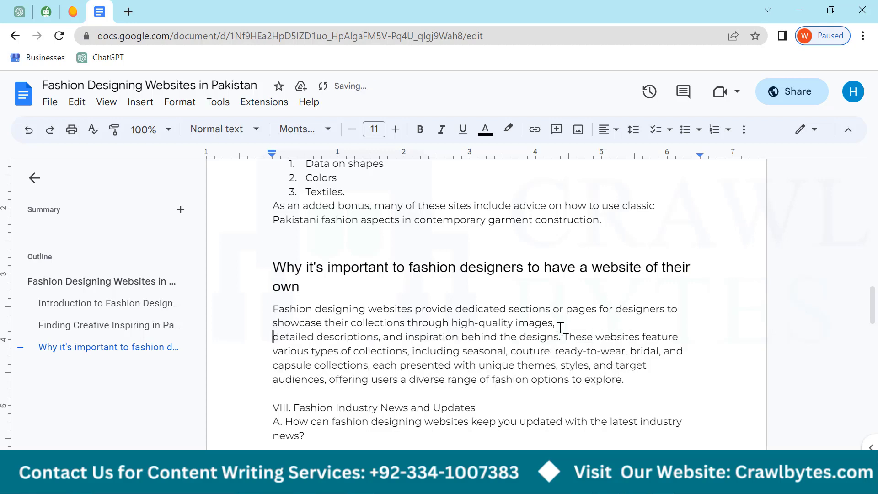
double_click(396, 333)
key("Return")
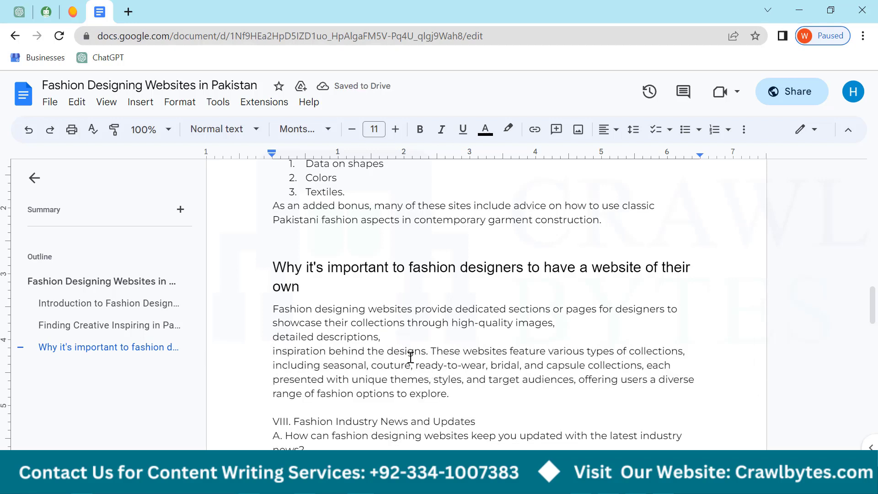
left_click(433, 351)
key("Return")
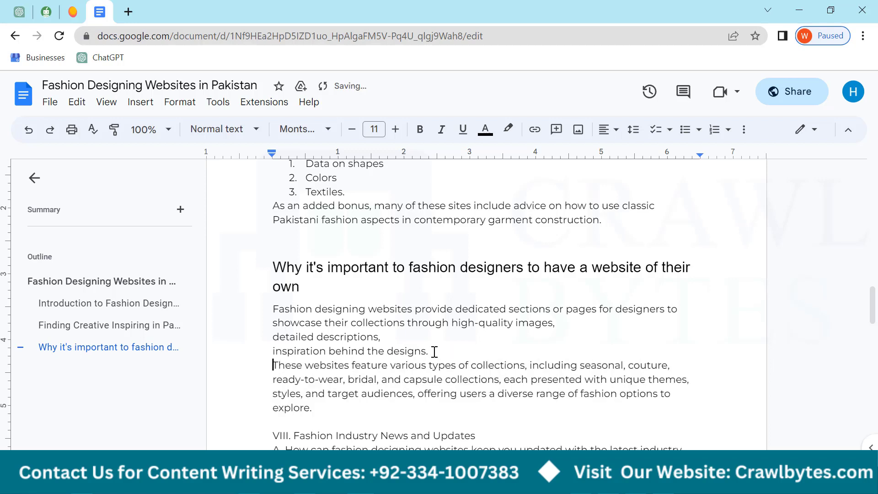
Break the collection types from "seasonal" to "capsule collections" onto separate lines, dropping "and", with the rest of the sentence on its own line
left_click(579, 365)
key("Return")
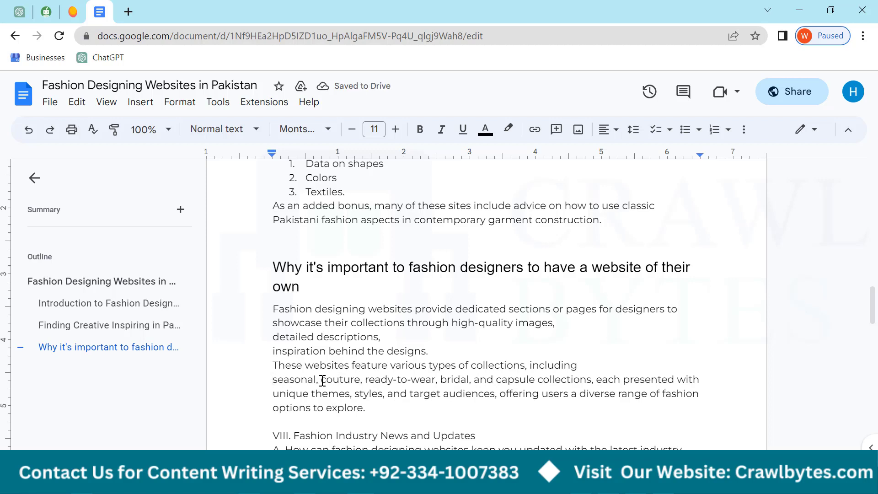
left_click(322, 380)
key("Return")
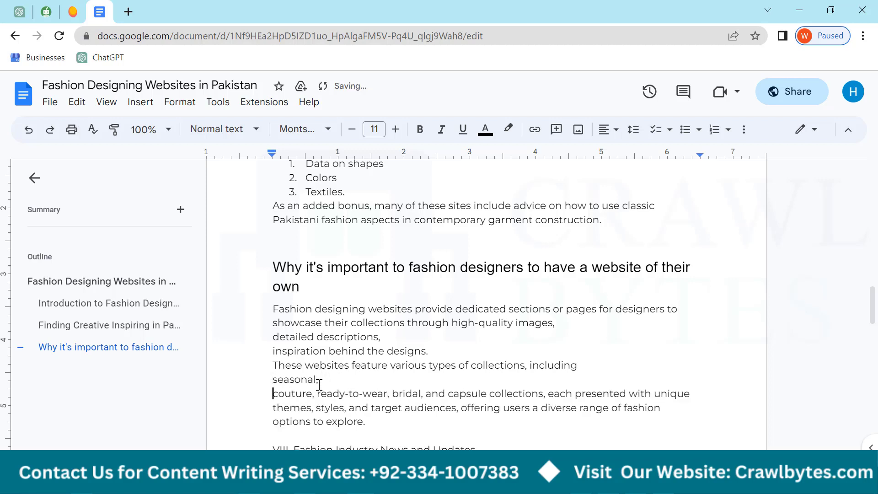
key("Return")
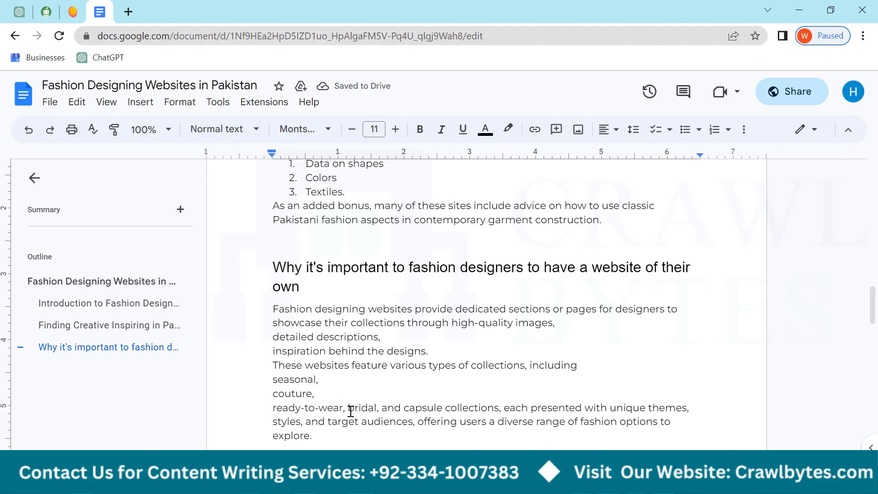
key("Return")
scroll(348, 401, "down", 3)
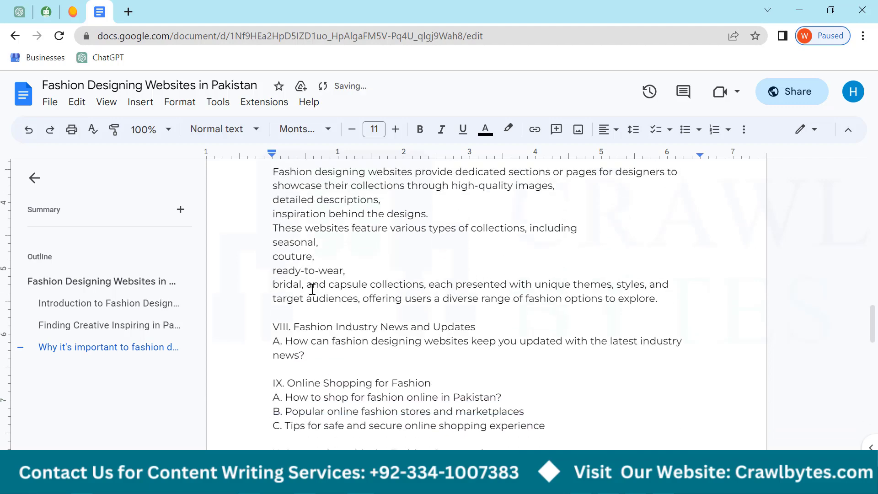
double_click(317, 286)
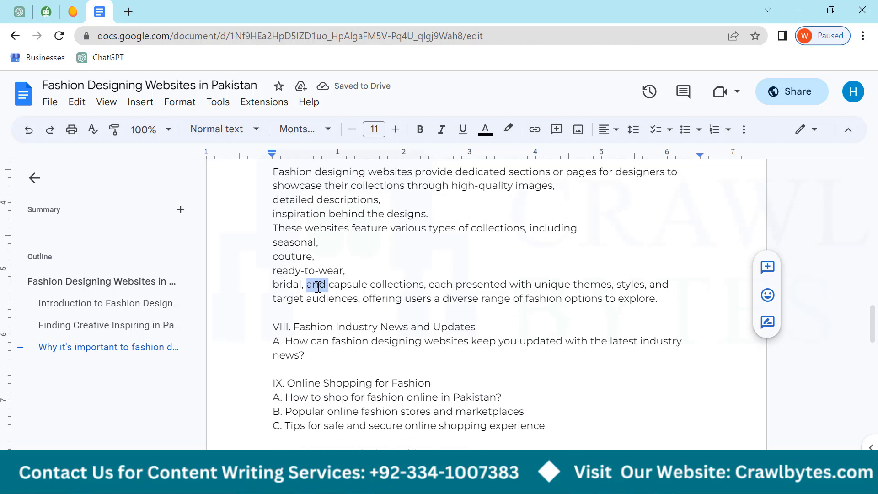
key("Return")
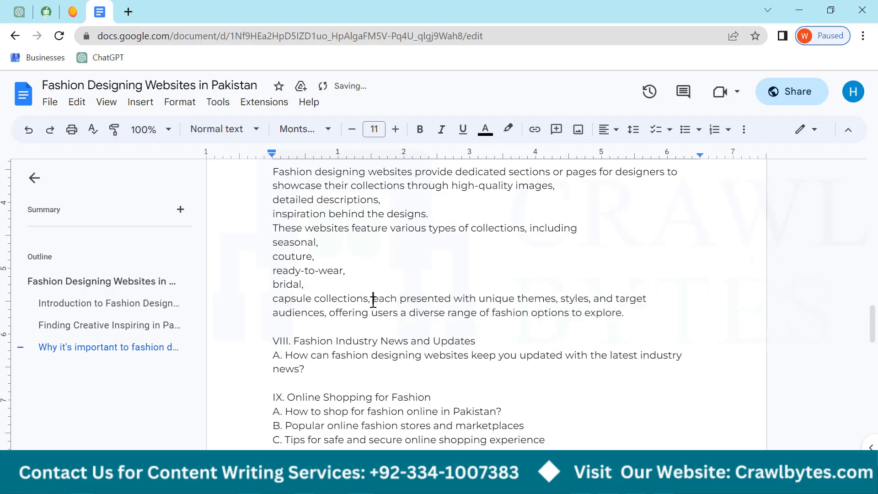
left_click(372, 300)
key("Return")
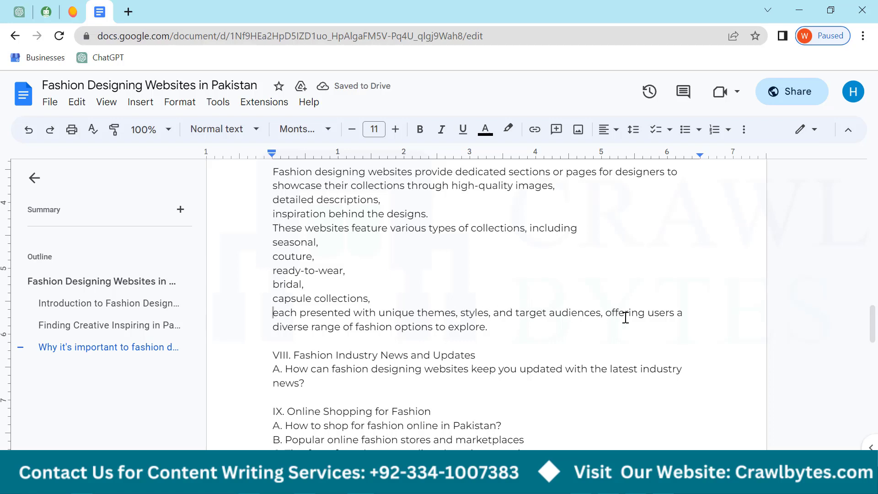
Format the five collection types as a numbered list and remove the trailing comma from each item
left_click_drag(384, 300, 274, 243)
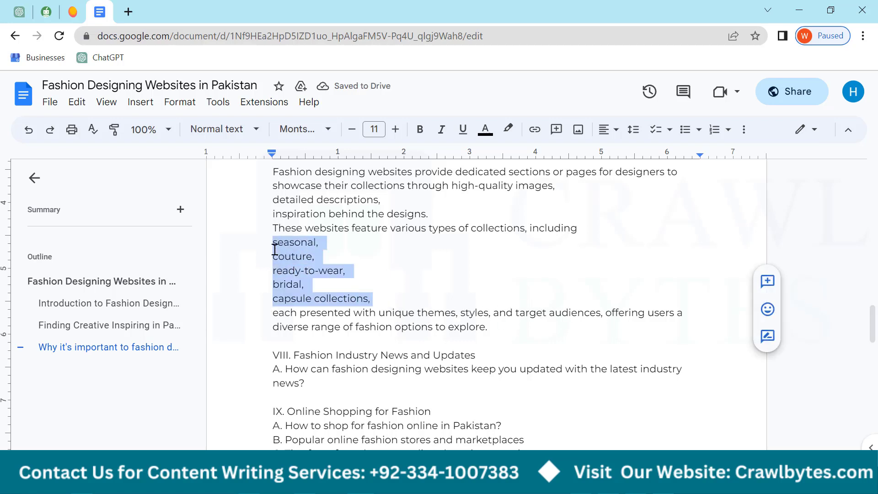
left_click(714, 130)
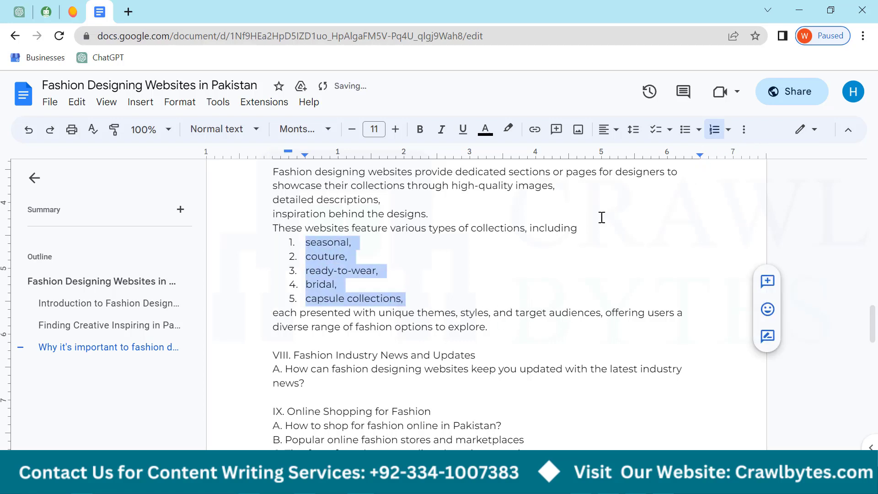
left_click(473, 296)
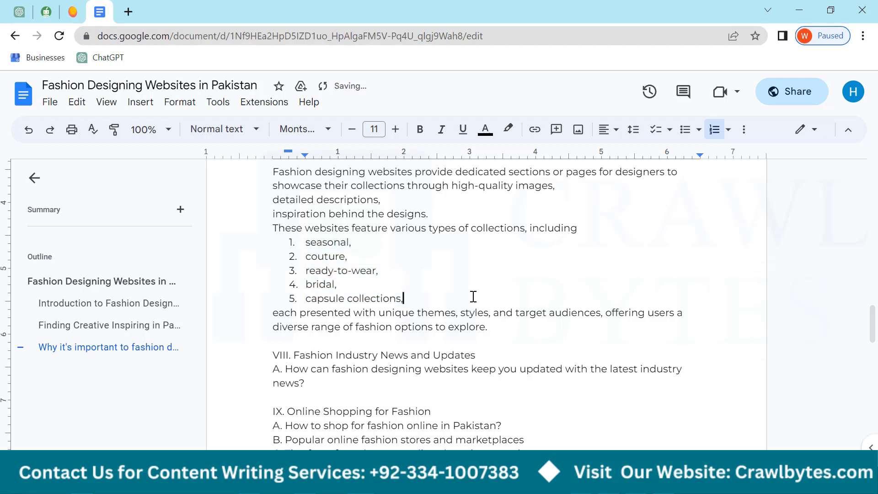
left_click(450, 271)
left_click(446, 257)
left_click(442, 241)
key("BackSpace")
Capitalise the first letter of each list item: Seasonal, Couture, Ready-to-wear, Bridal and Capsule collections
left_click(306, 242)
left_click_drag(309, 244, 307, 244)
type("S")
left_click(307, 257)
type("C")
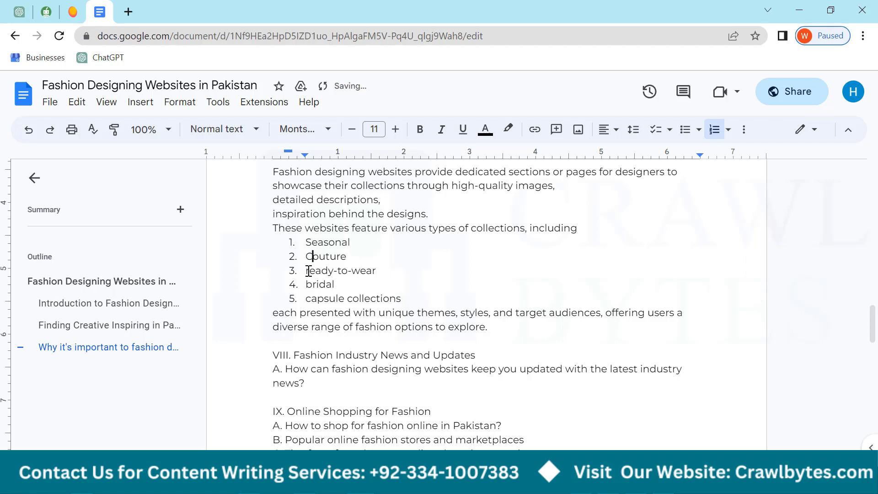
left_click_drag(310, 270, 306, 270)
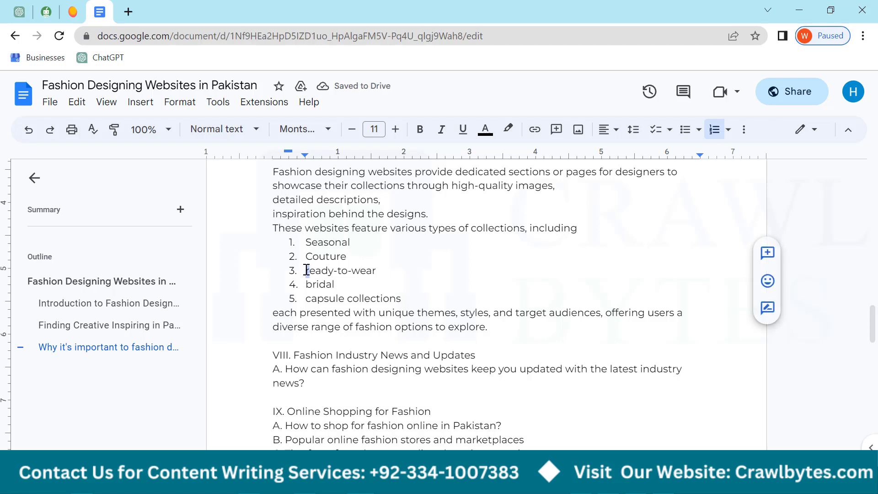
type("R")
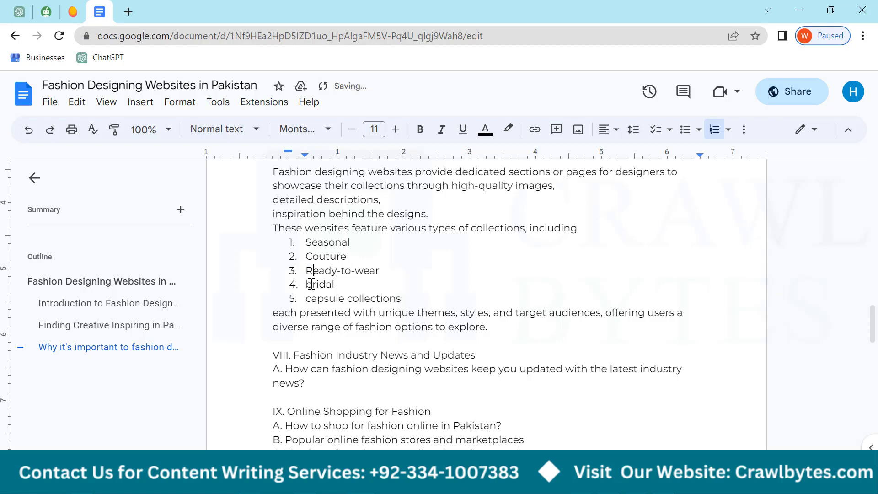
left_click_drag(310, 284, 307, 284)
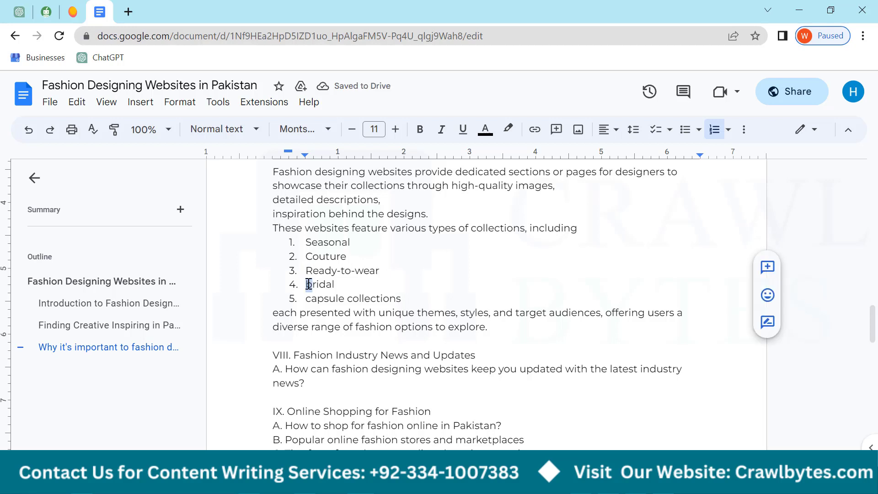
type("B")
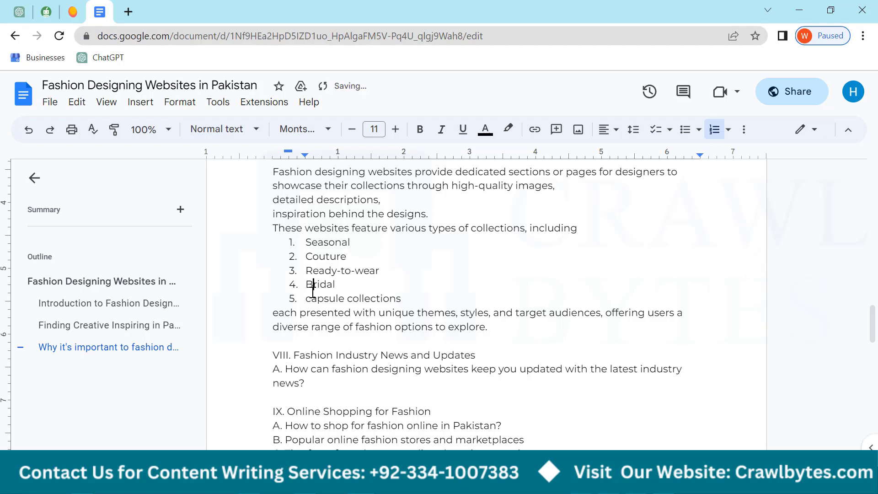
left_click_drag(311, 299, 307, 298)
type("C")
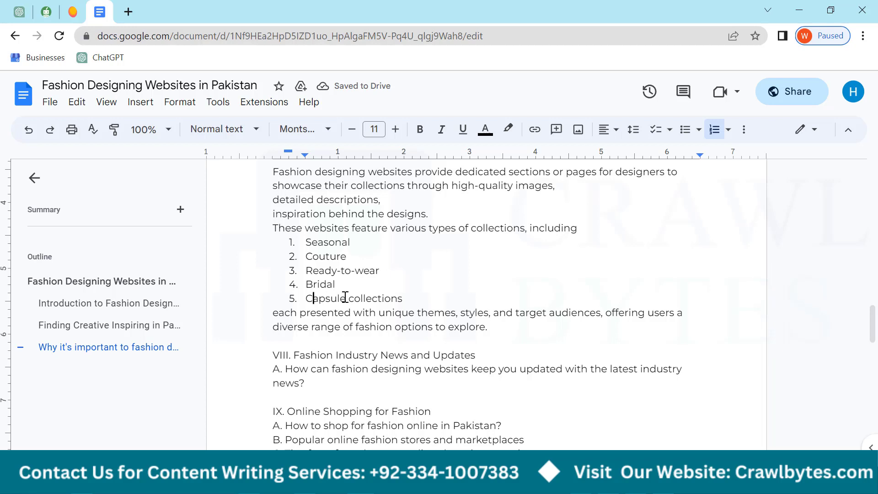
Copy question A under "VIII. Fashion Industry News and Updates" and send it to ChatGPT with "I need short answer" added below
scroll(323, 320, "down", 1)
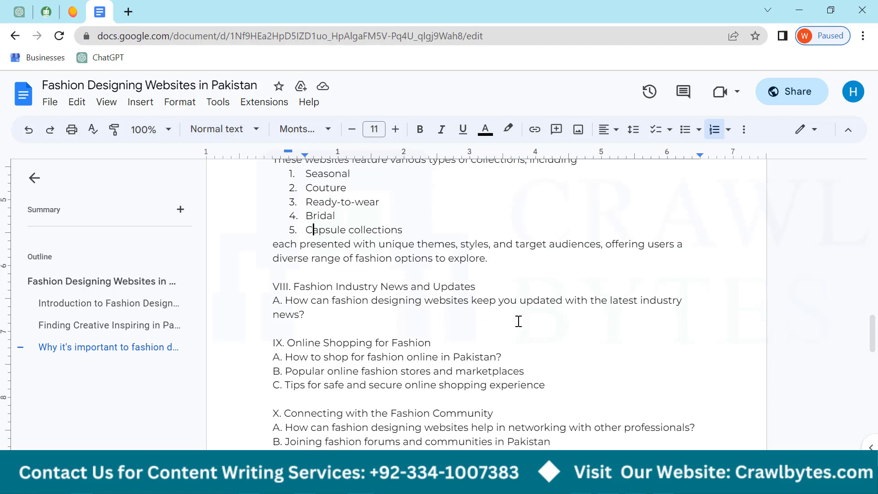
left_click_drag(306, 315, 290, 308)
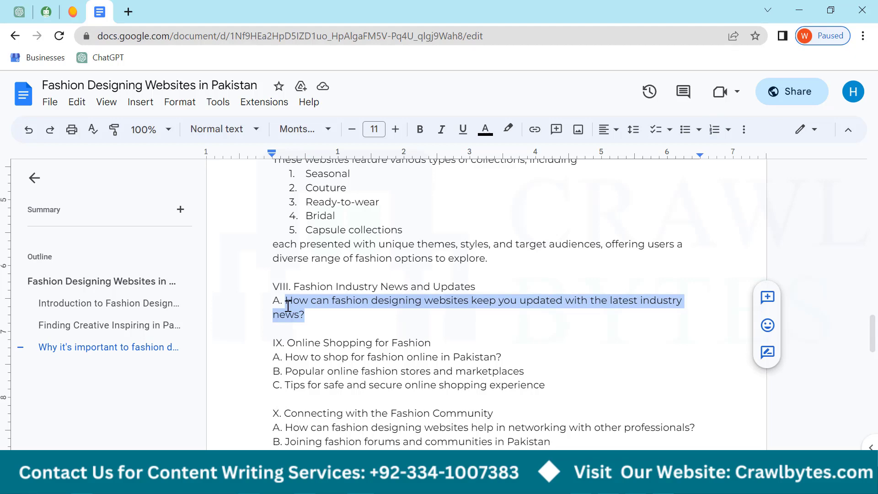
key("ctrl+c")
key("ctrl+1")
key("ctrl+v")
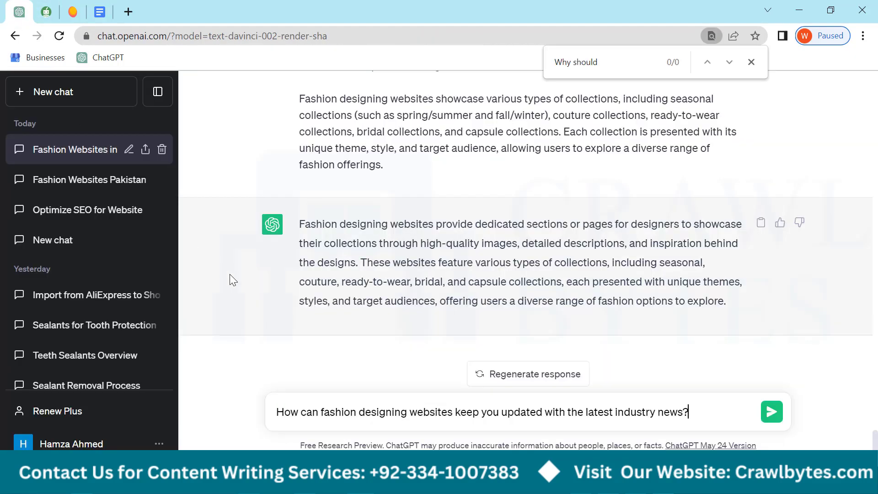
key("shift+Return")
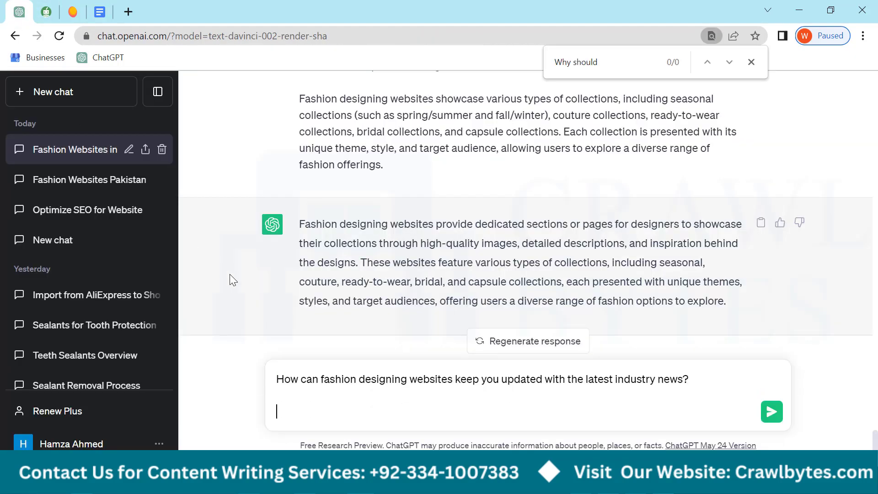
type("I need short answer")
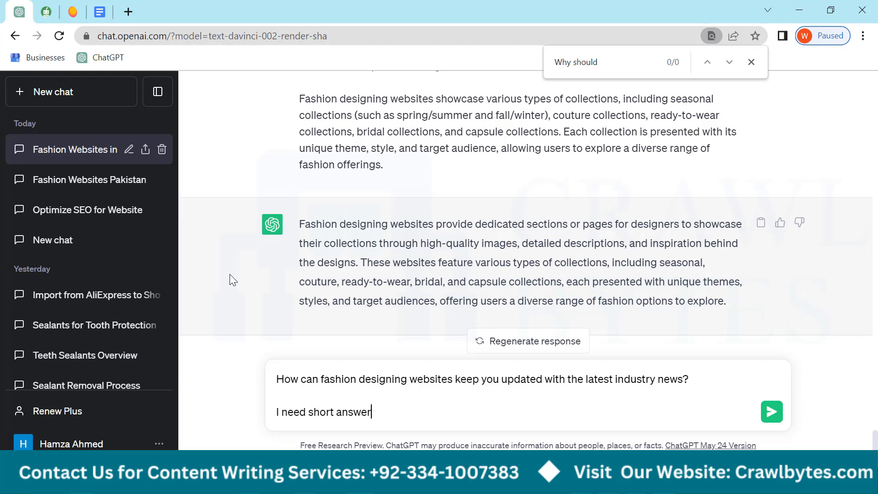
key("Return")
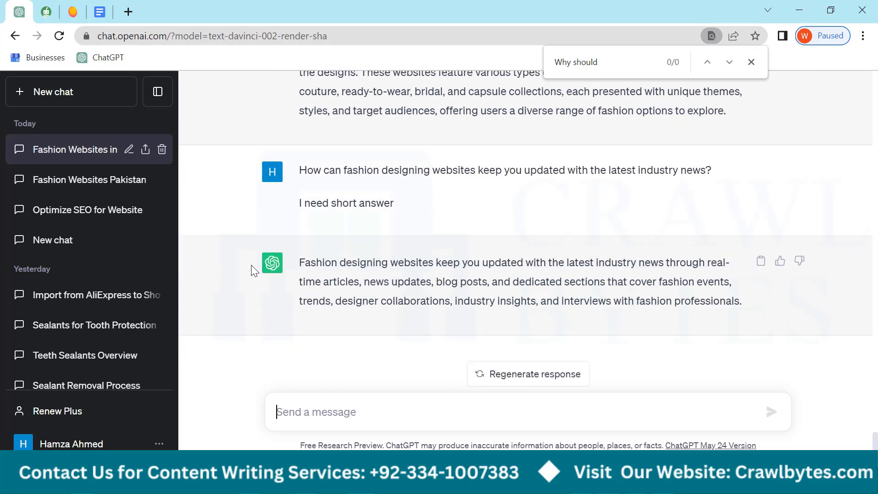
Copy ChatGPT's short answer about latest industry news and paraphrase it in QuillBot in Creative mode
left_click(508, 403)
left_click_drag(732, 298, 301, 276)
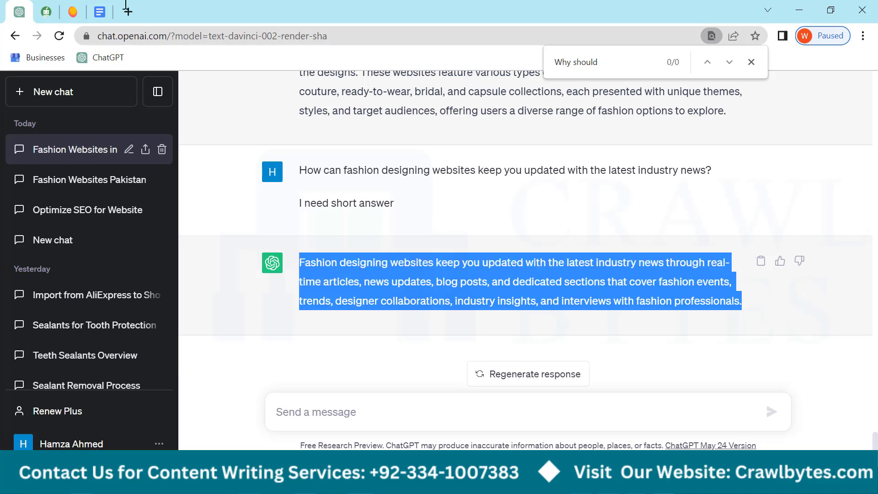
left_click(99, 11)
left_click(46, 12)
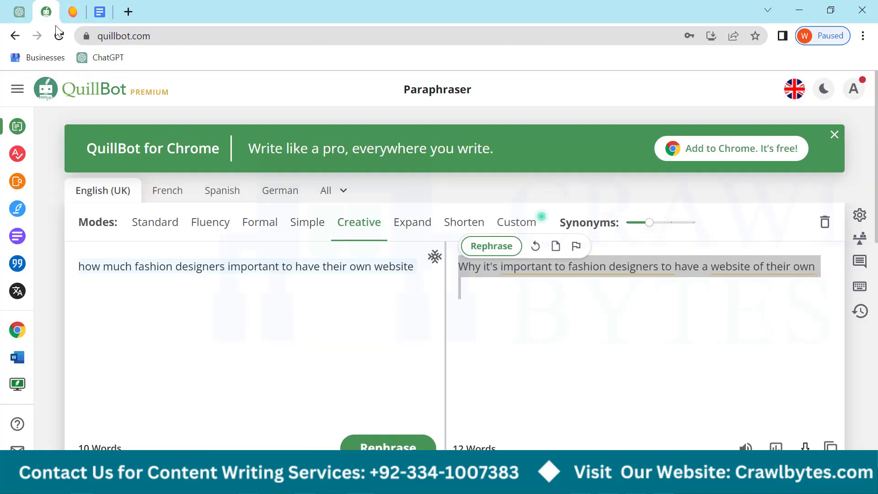
left_click(172, 273)
key("ctrl+a")
key("ctrl+v")
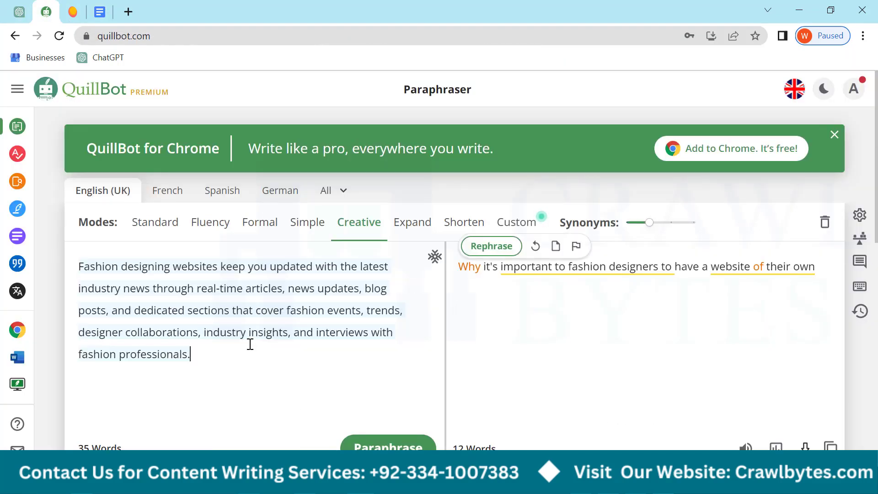
left_click(371, 444)
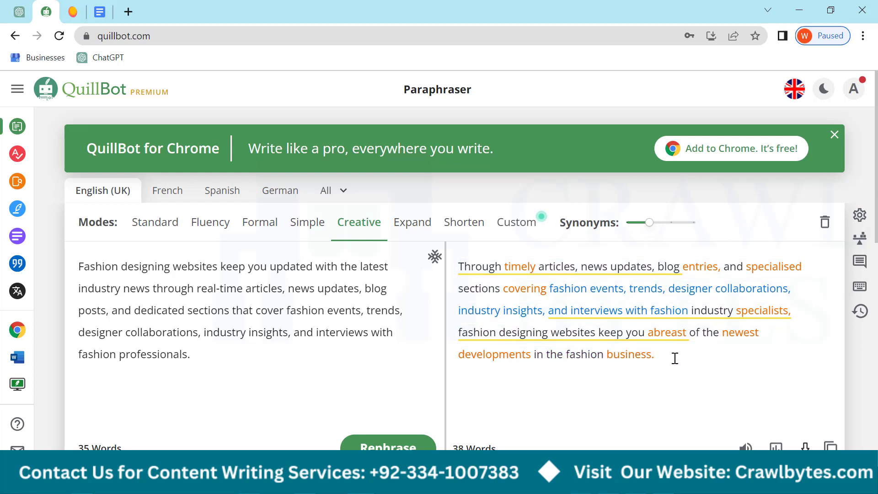
Copy the paraphrased answer and paste it in Google Docs below question A of section VIII, leaving a blank line between them
left_click_drag(674, 359, 457, 270)
key("ctrl+c")
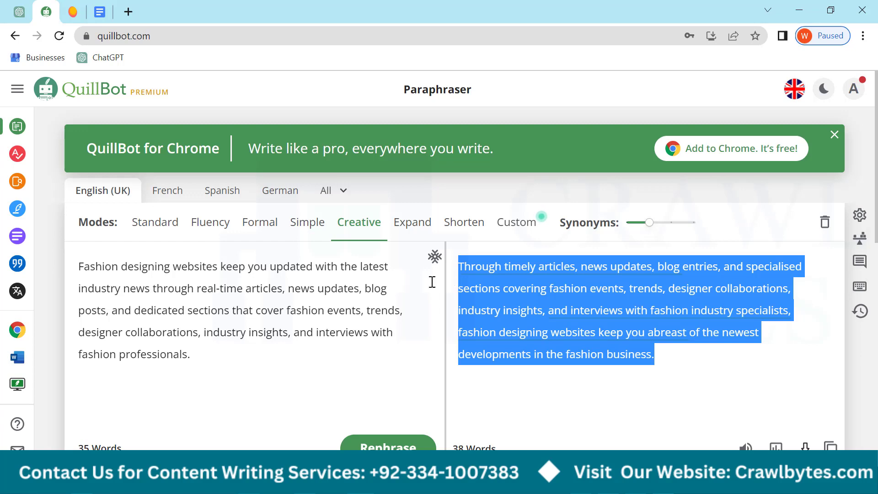
left_click(110, 2)
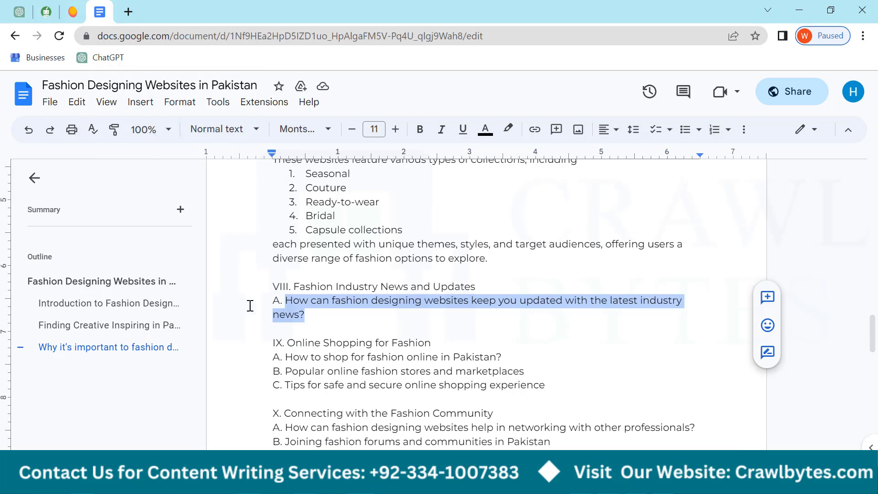
left_click(306, 317)
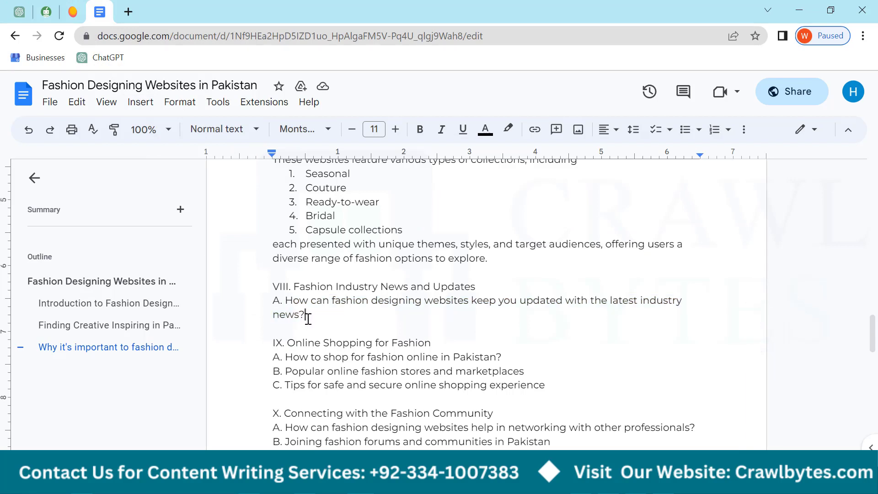
key("Return")
key("Return")
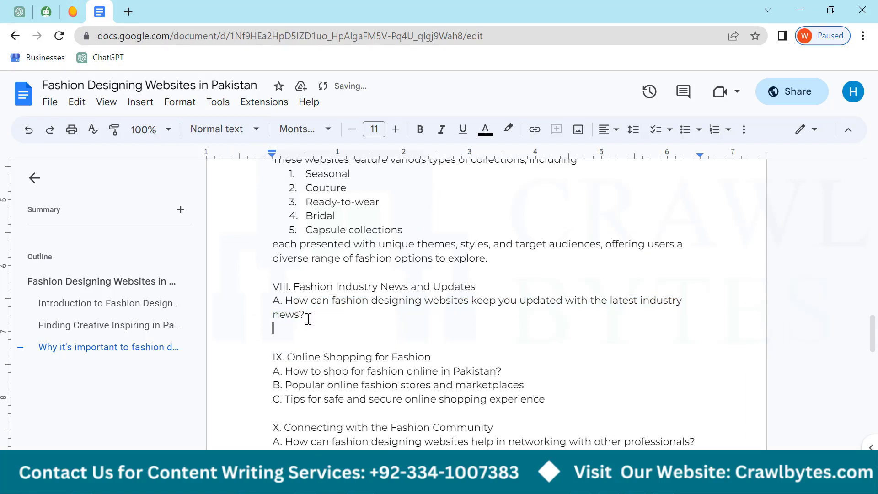
key("ctrl+v")
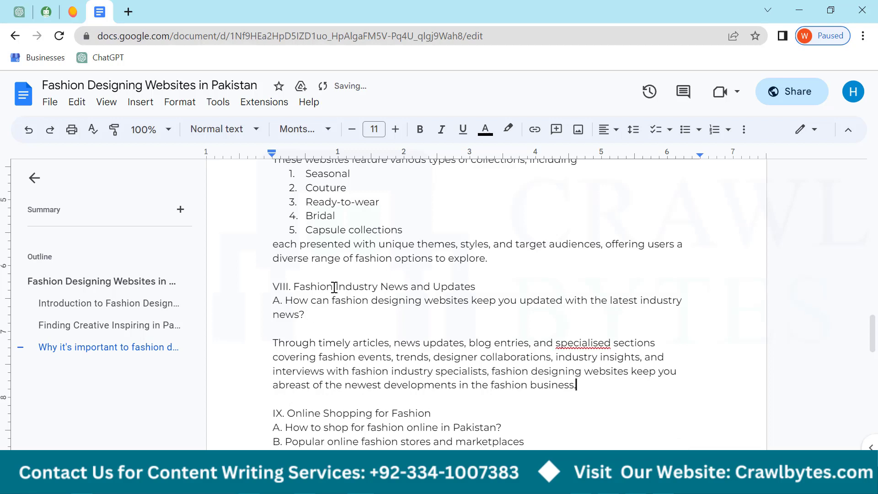
Delete the line "VIII. Fashion Industry News and Updates" and the "A." prefix from the question beneath it
left_click(333, 287)
triple_click(334, 286)
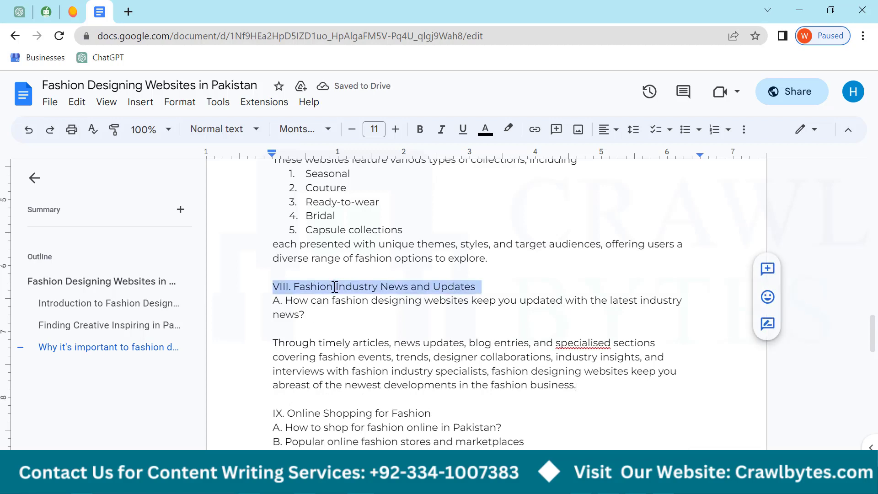
key("BackSpace")
left_click_drag(288, 290, 266, 288)
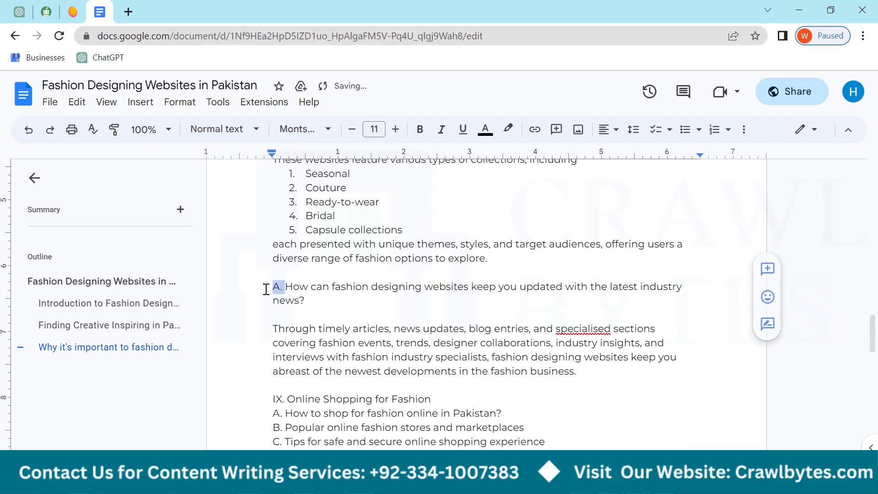
key("BackSpace")
Format the question "How can fashion designing websites keep you updated with the latest industry news?" as Heading 2
triple_click(267, 287)
left_click(237, 129)
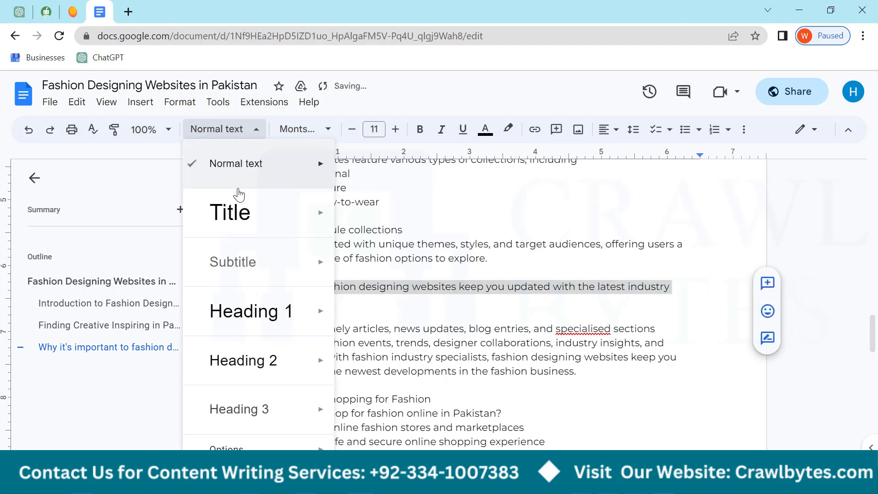
left_click(236, 358)
left_click(373, 322)
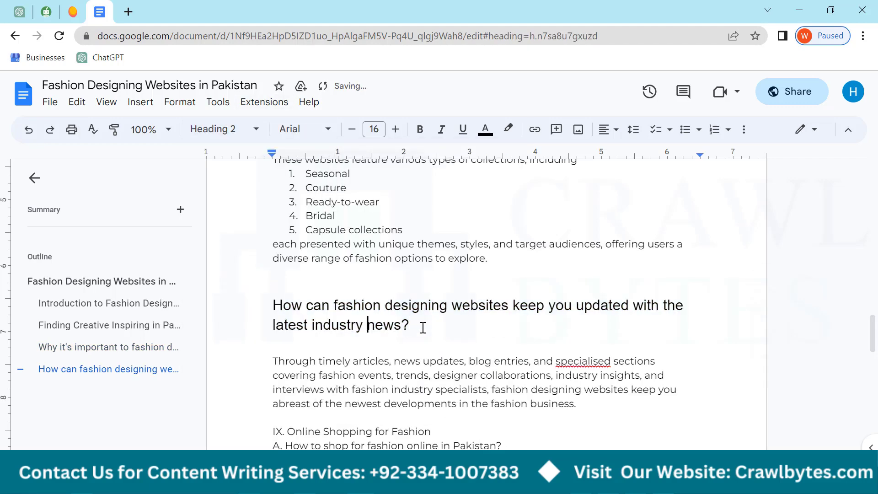
Copy the industry news heading and paraphrase it in QuillBot in place of the previous text
left_click_drag(476, 329, 276, 298)
key("ctrl+c")
left_click(20, 11)
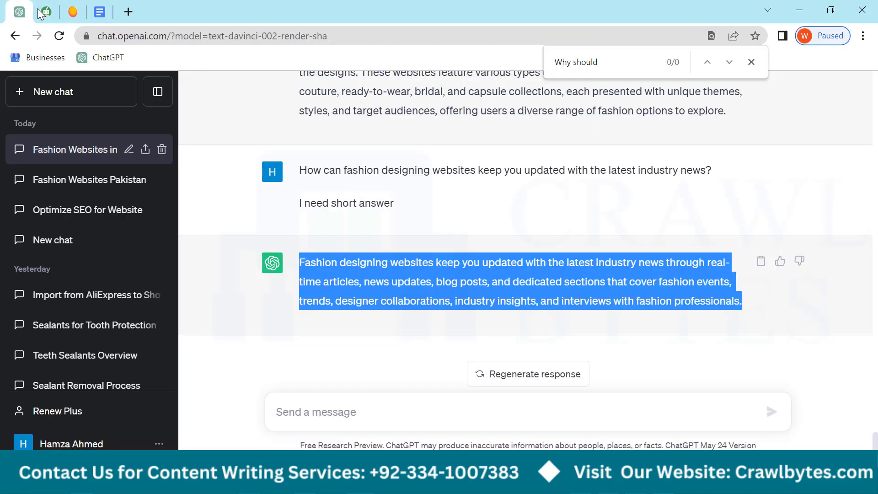
left_click(45, 11)
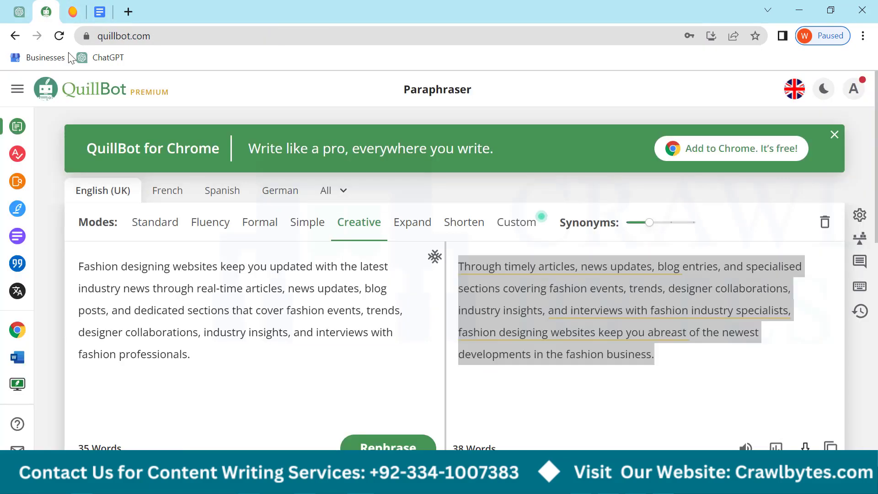
left_click(221, 288)
key("ctrl+a")
key("ctrl+v")
left_click(362, 447)
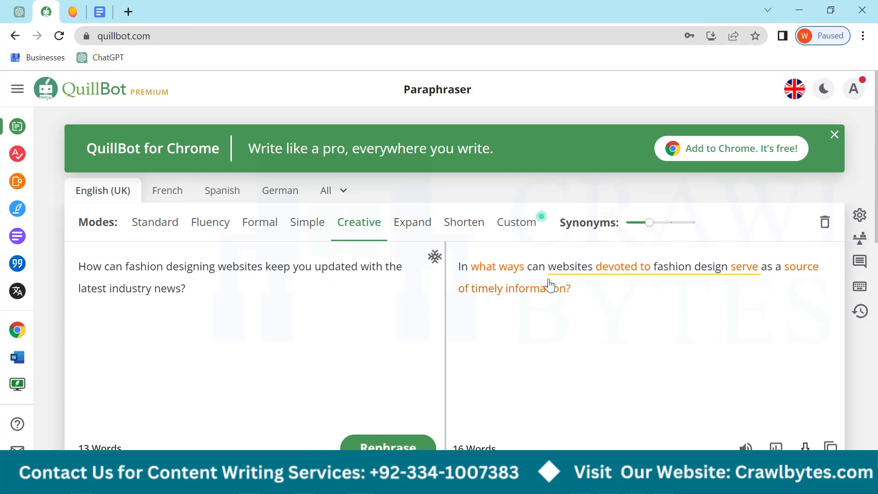
Replace "devoted" with the synonym "related" in the paraphrased heading
left_click(625, 270)
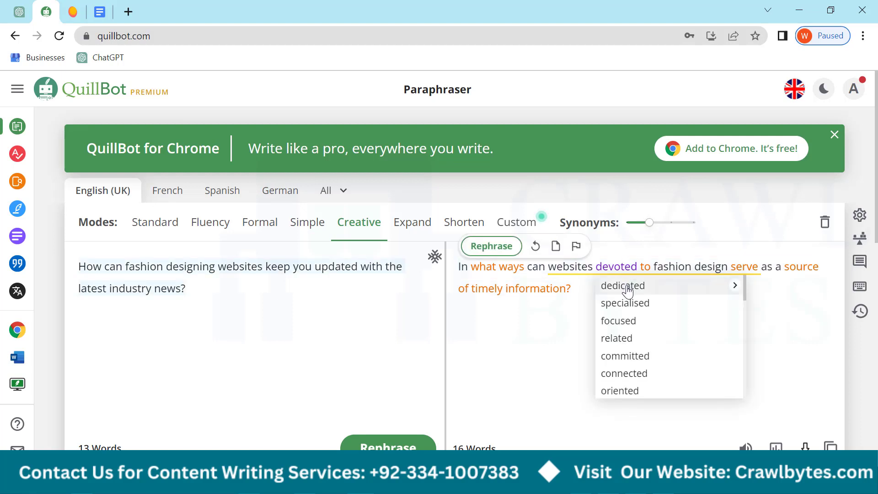
left_click(626, 339)
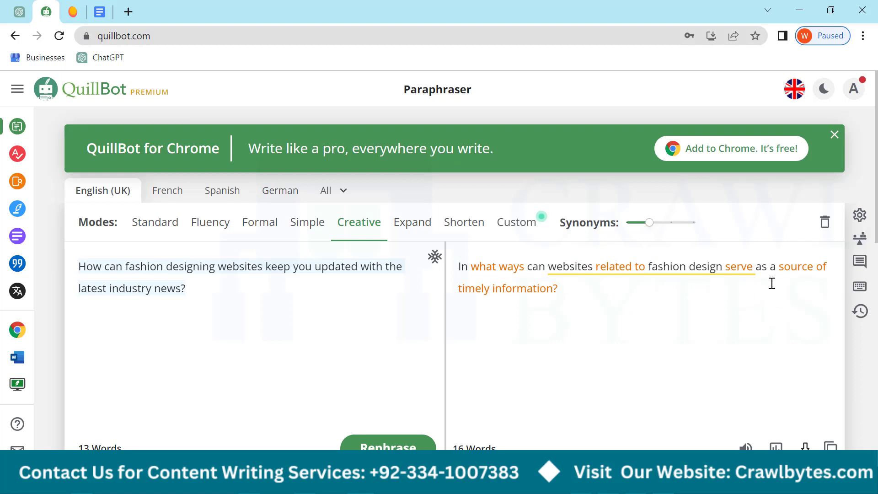
mouse_move(526, 285)
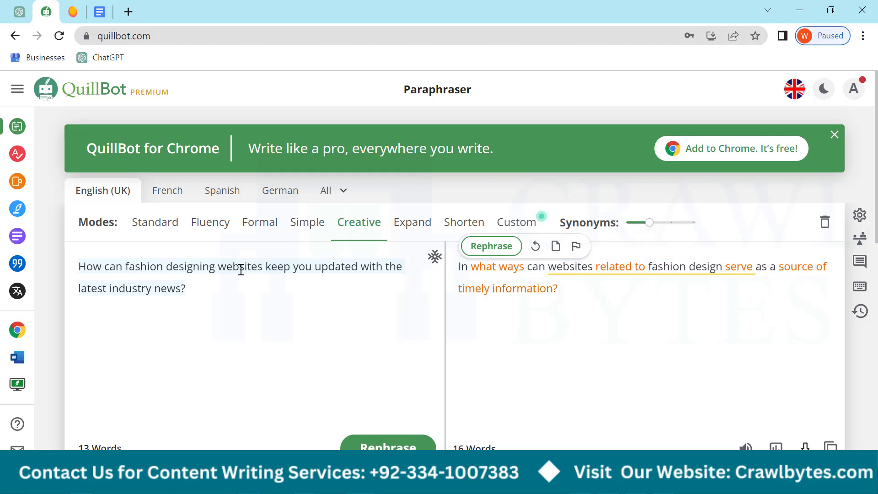
Insert "in Pakistan" after "websites" in the source question and paraphrase it again
left_click(264, 267)
type("in ")
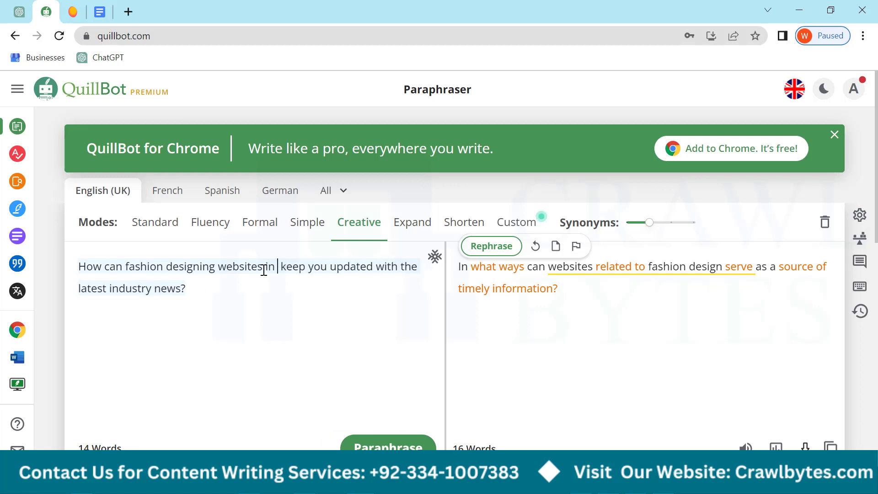
type("Pakis")
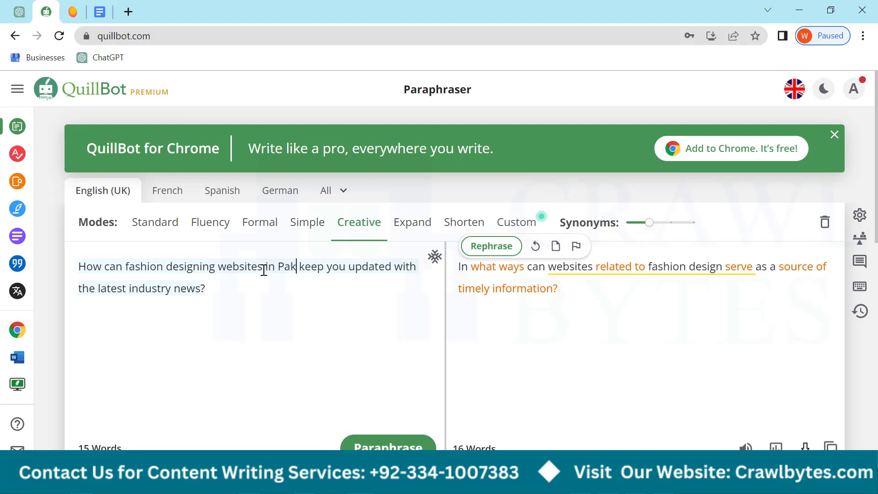
type("tan")
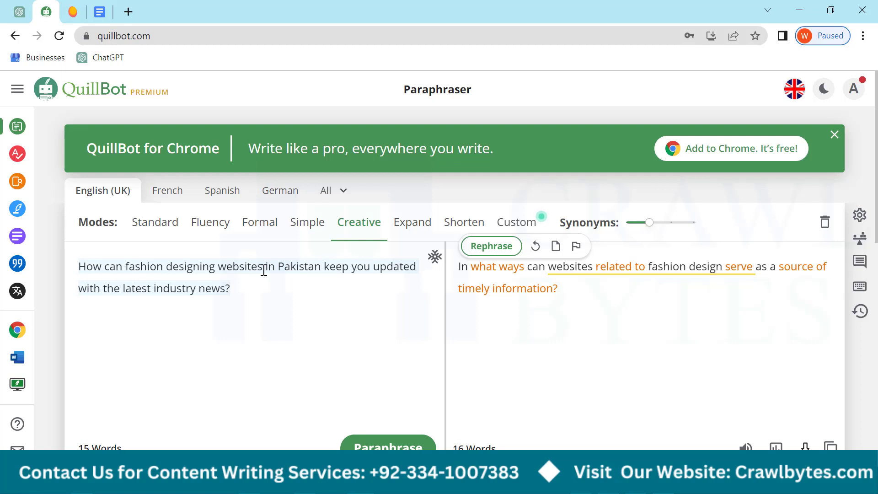
left_click(385, 446)
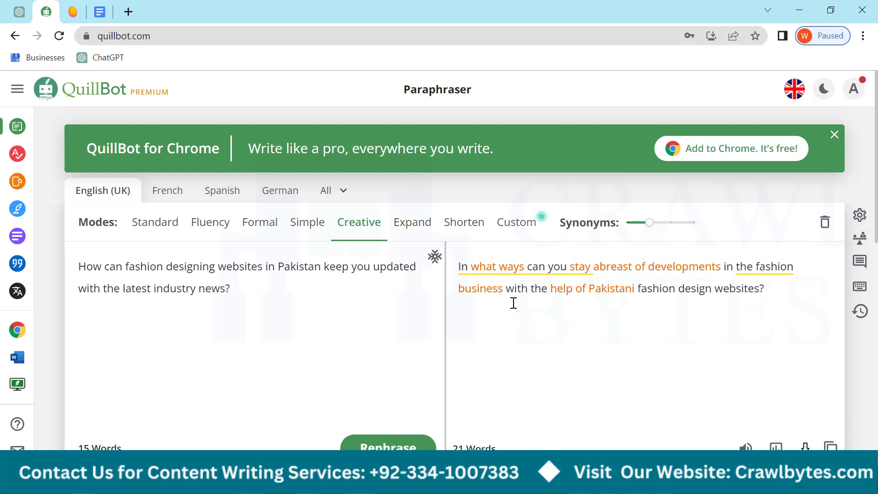
Select the edited source question containing "in Pakistan" and switch back to the Google Docs article
left_click_drag(237, 288, 78, 275)
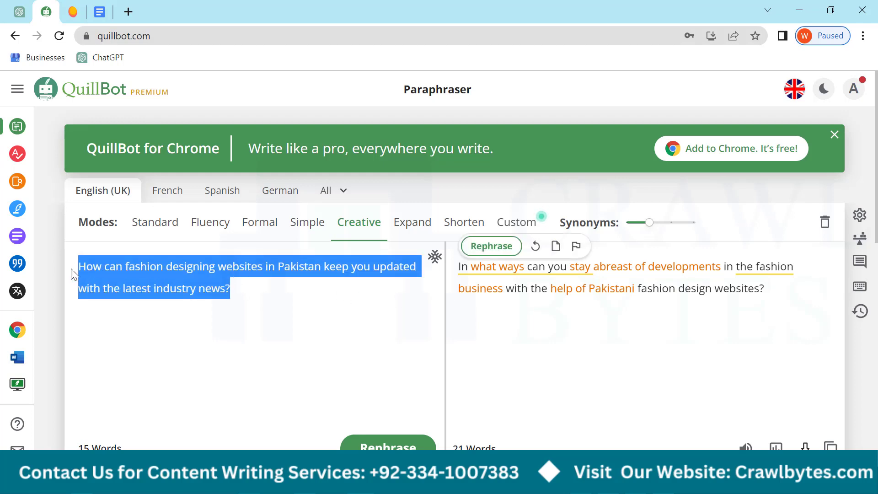
left_click(19, 11)
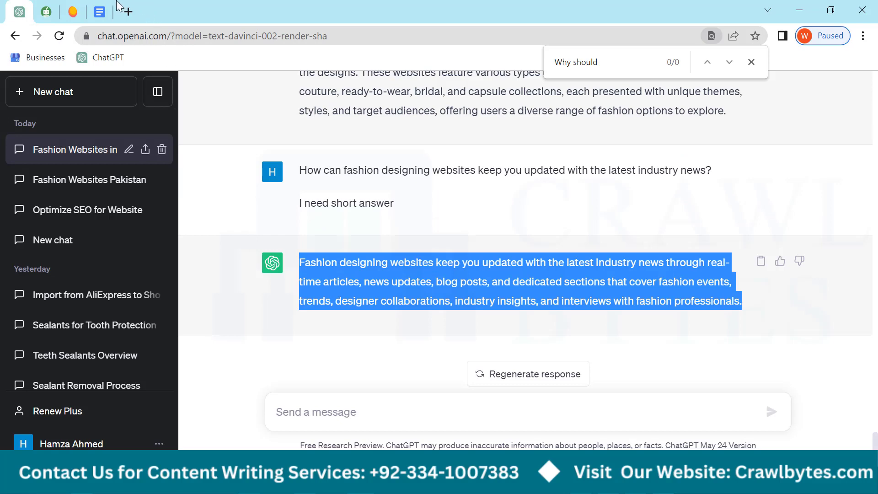
left_click(100, 11)
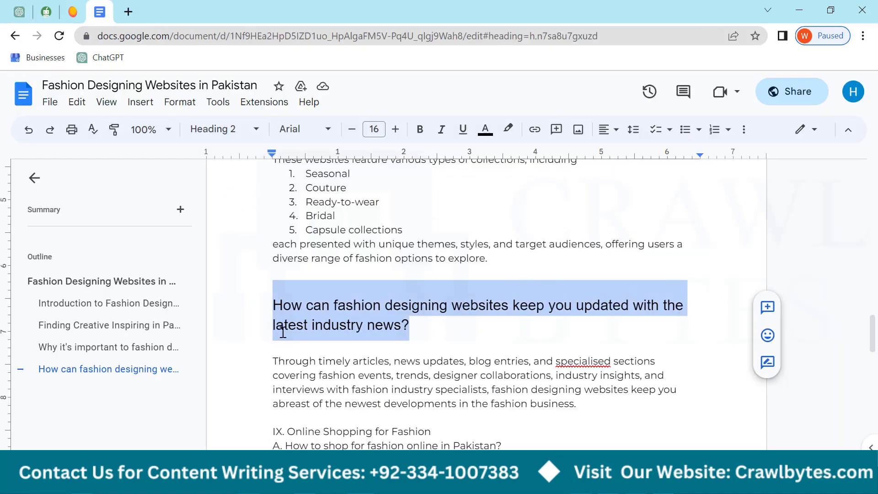
Review the remaining outline sections of the article and check the document's word count
scroll(379, 361, "down", 3)
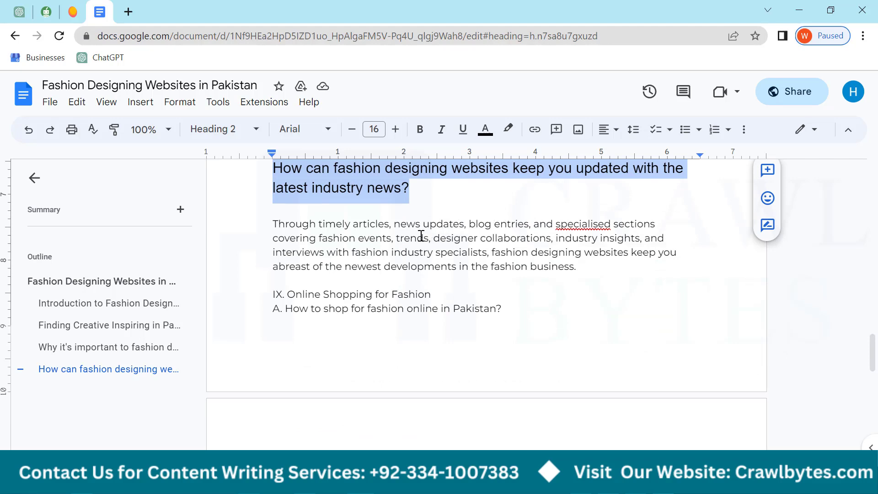
scroll(323, 317, "down", 5)
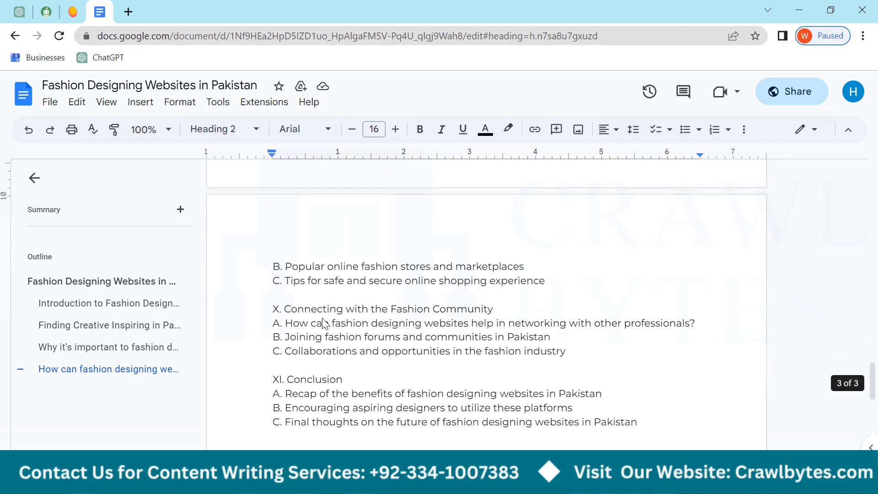
scroll(323, 322, "down", 3)
scroll(324, 317, "up", 4)
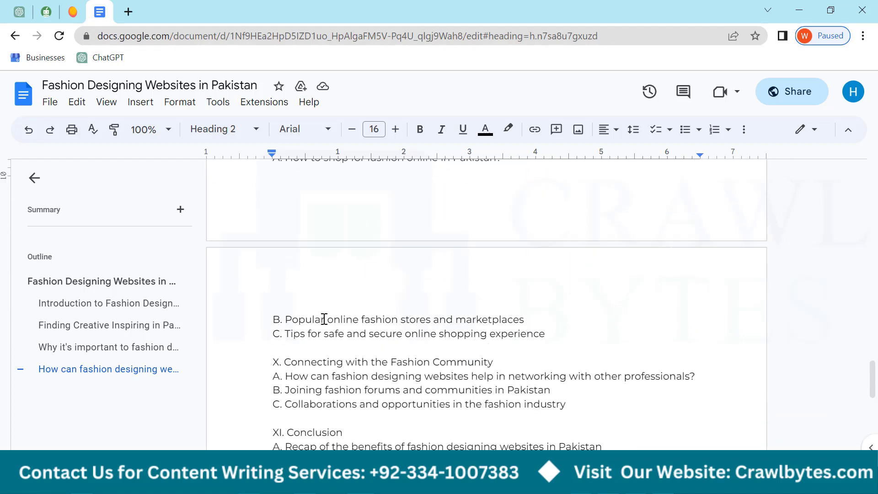
scroll(323, 318, "up", 15)
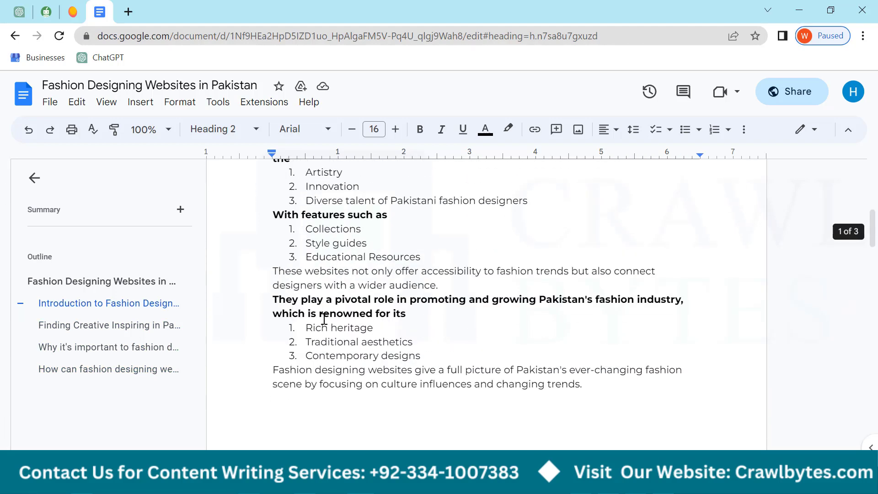
scroll(325, 318, "up", 8)
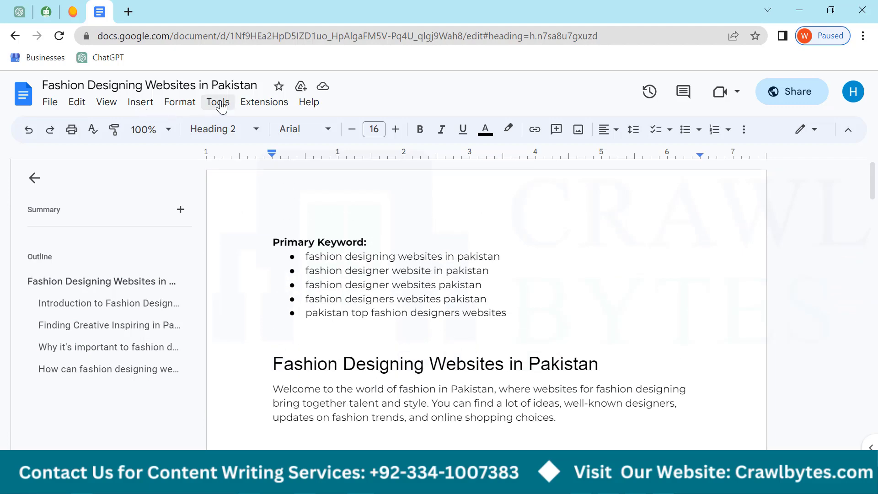
left_click(218, 102)
left_click(242, 147)
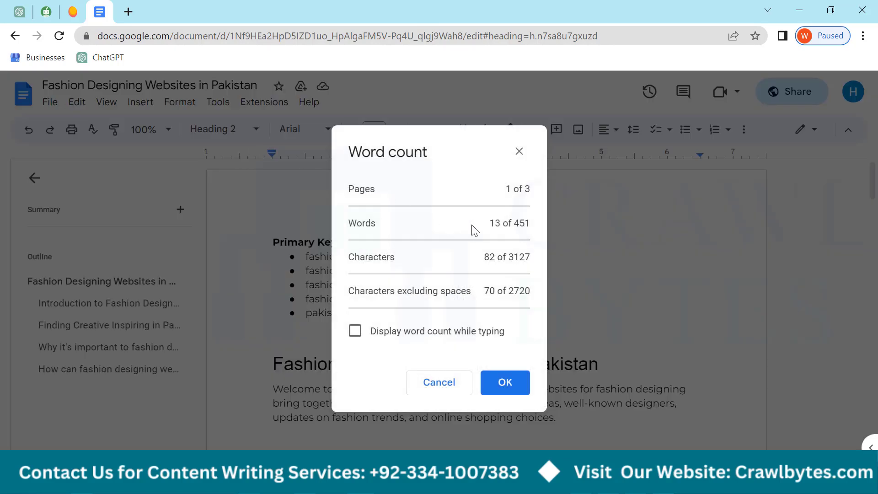
left_click_drag(511, 223, 541, 230)
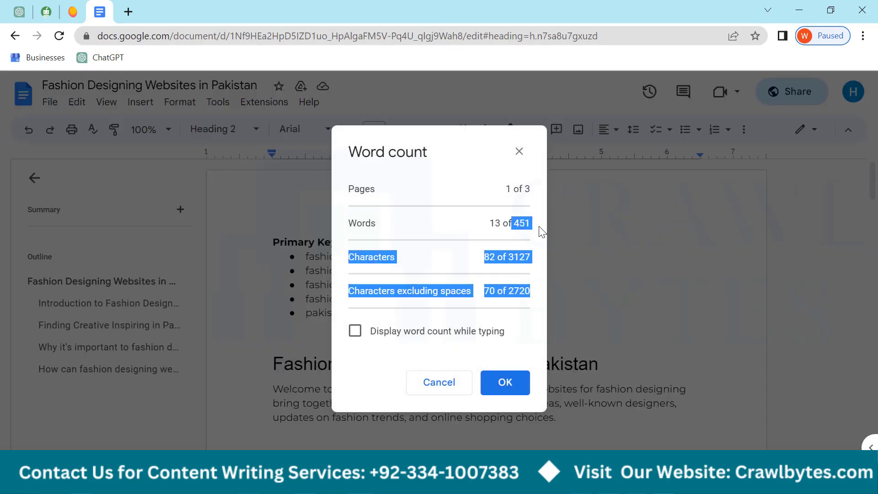
left_click(601, 225)
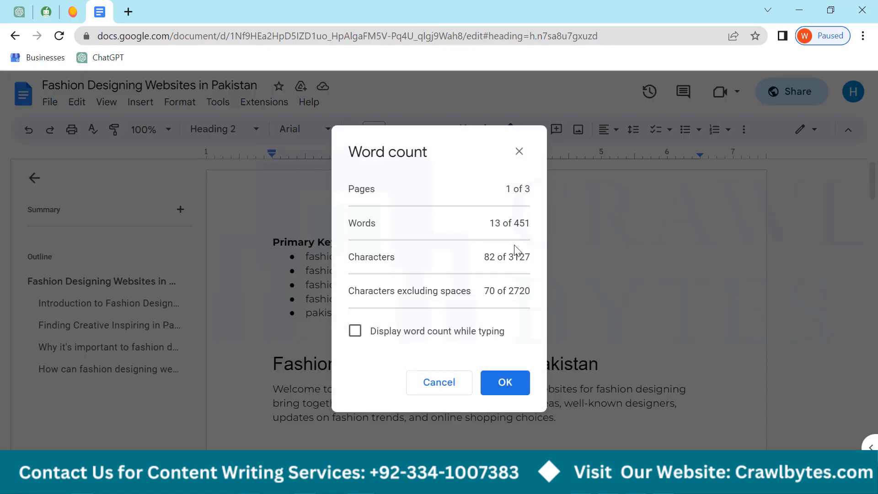
left_click(523, 155)
scroll(469, 265, "down", 2)
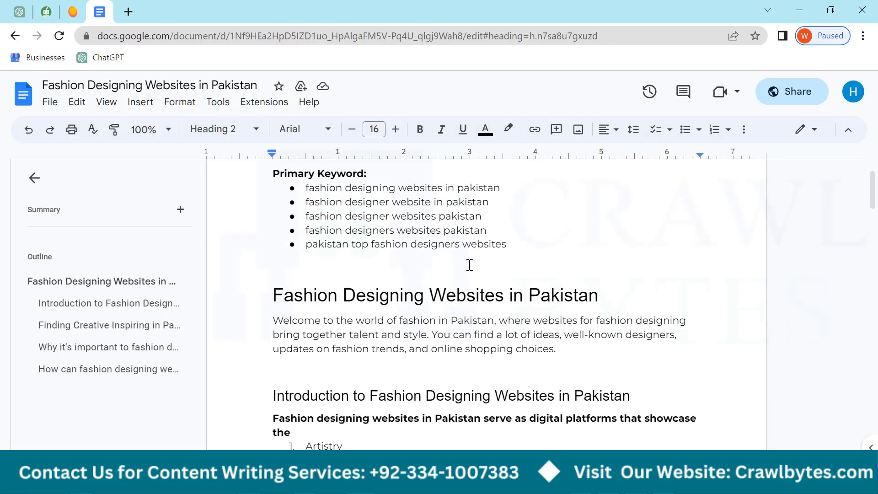
Delete the empty line between the welcome paragraph and the "Introduction to Fashion Designing Websites in Pakistan" heading
left_click(297, 376)
left_click(293, 367)
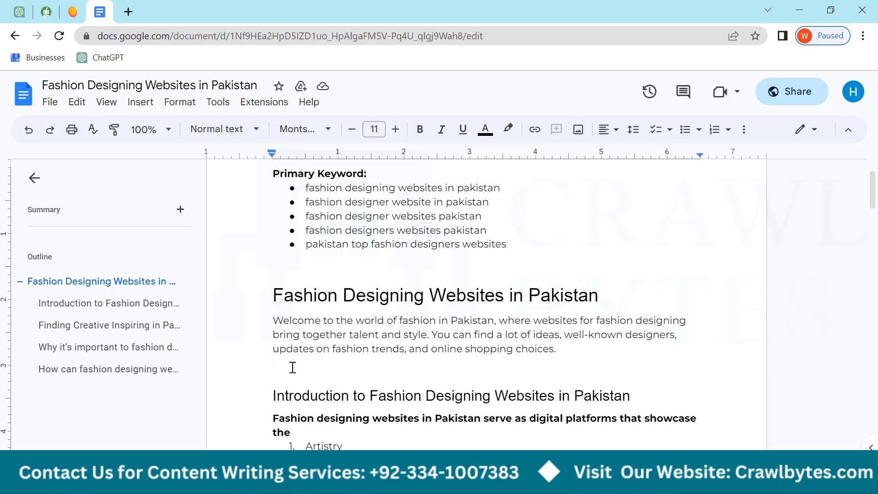
key("BackSpace")
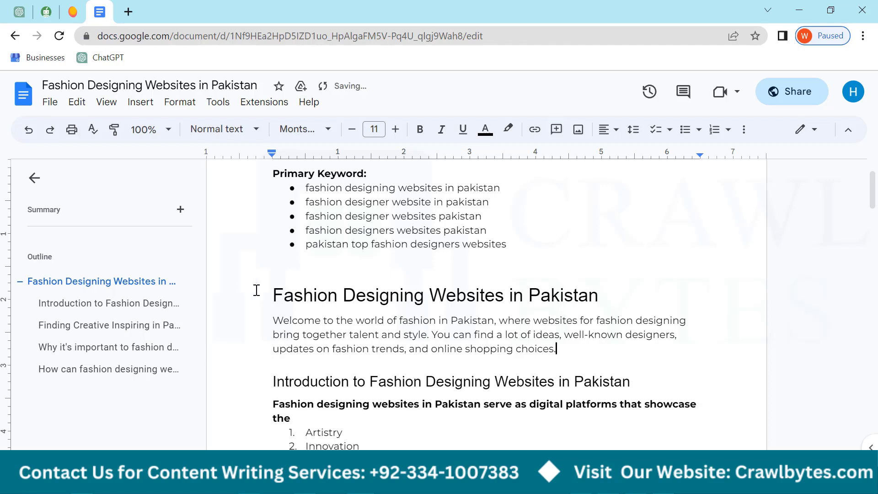
mouse_move(265, 295)
left_mouse_down()
mouse_move(596, 297)
mouse_move(271, 298)
left_mouse_up()
left_click(596, 297)
scroll(315, 294, "down", 3)
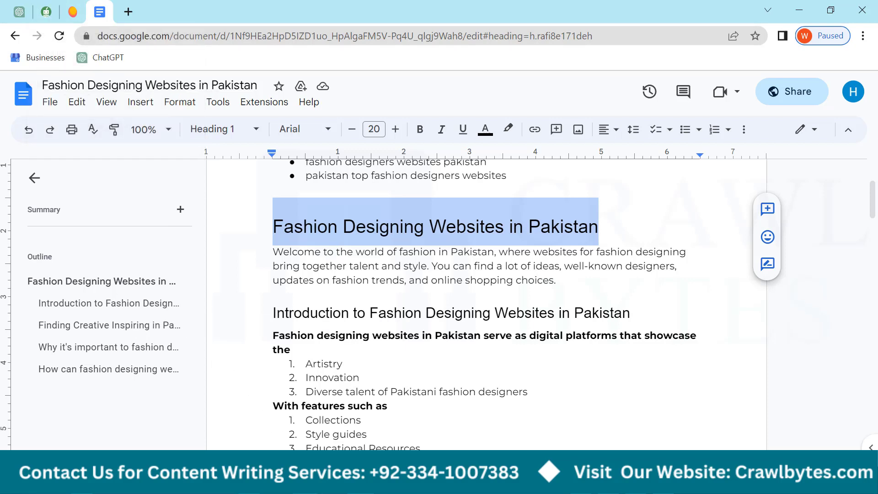
mouse_move(305, 484)
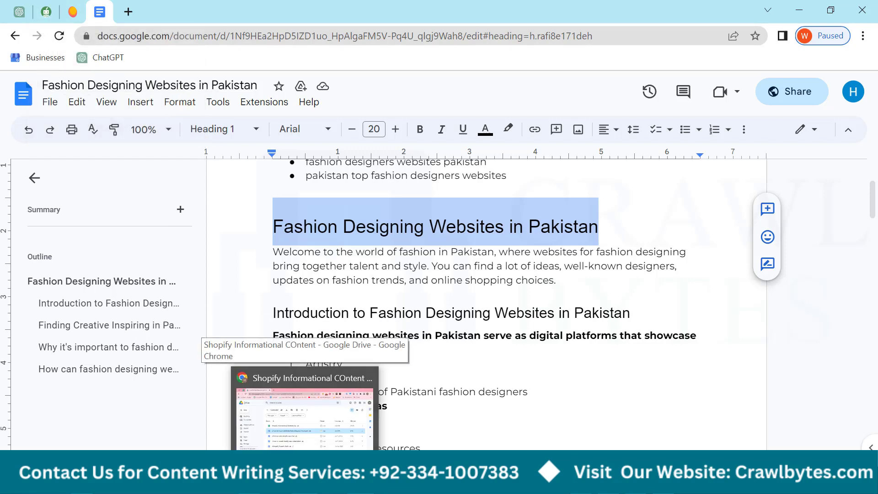
left_click(403, 312)
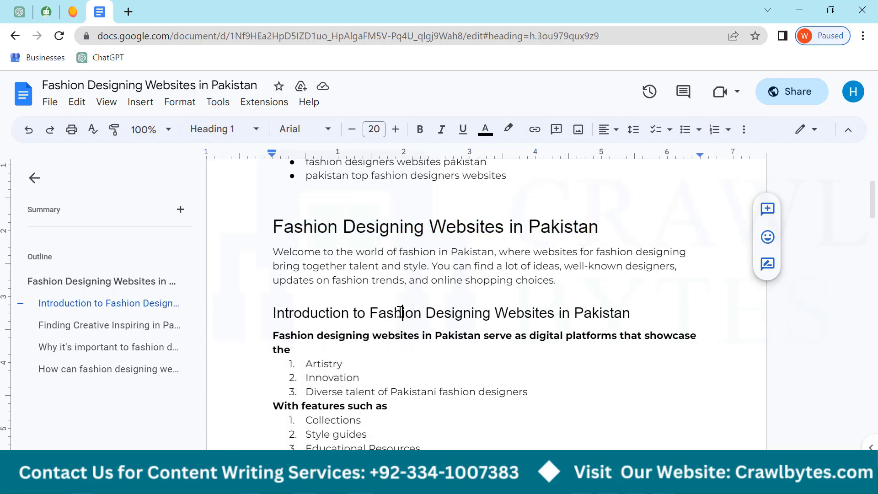
left_click_drag(275, 227, 502, 372)
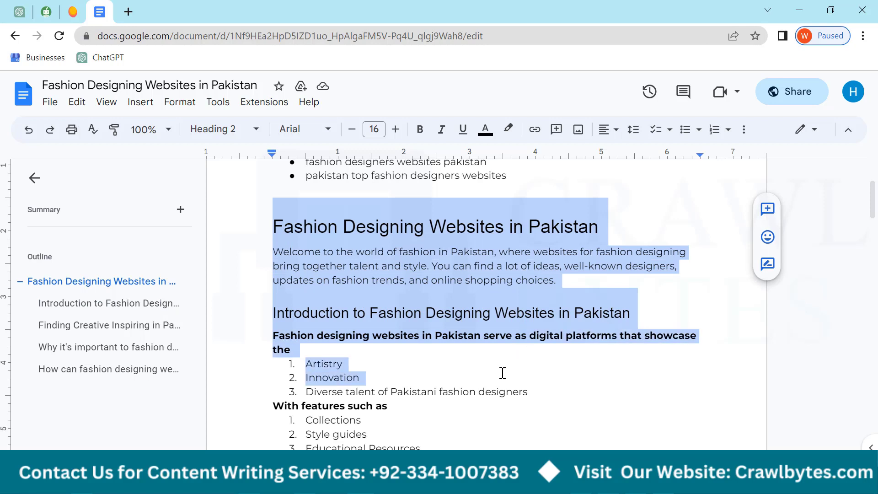
left_click(417, 360)
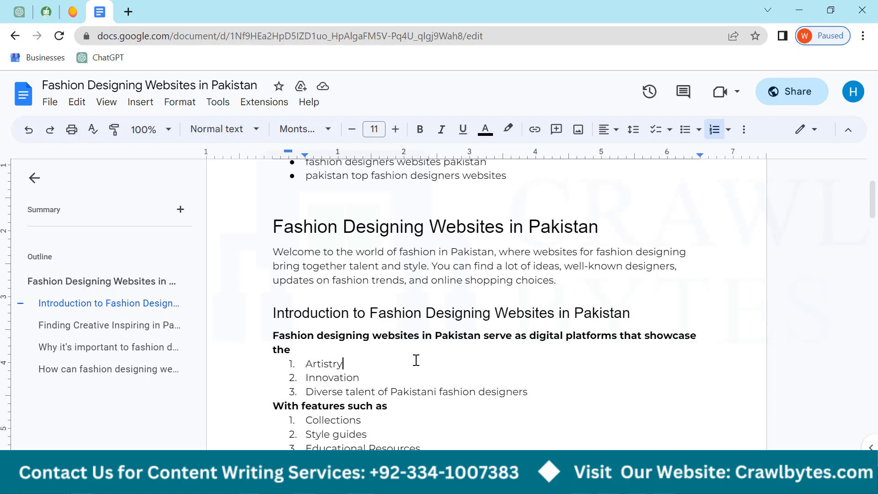
Delete the empty line between the primary keyword list and the article's main title
left_click(324, 186)
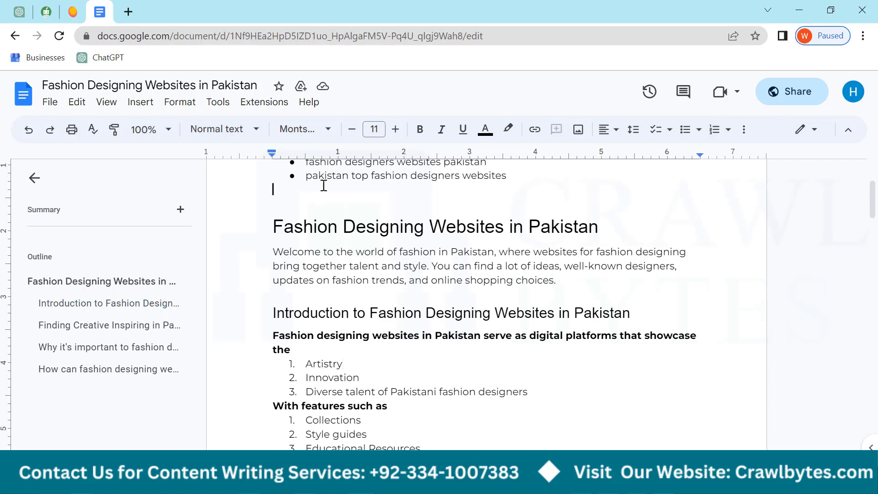
key("BackSpace")
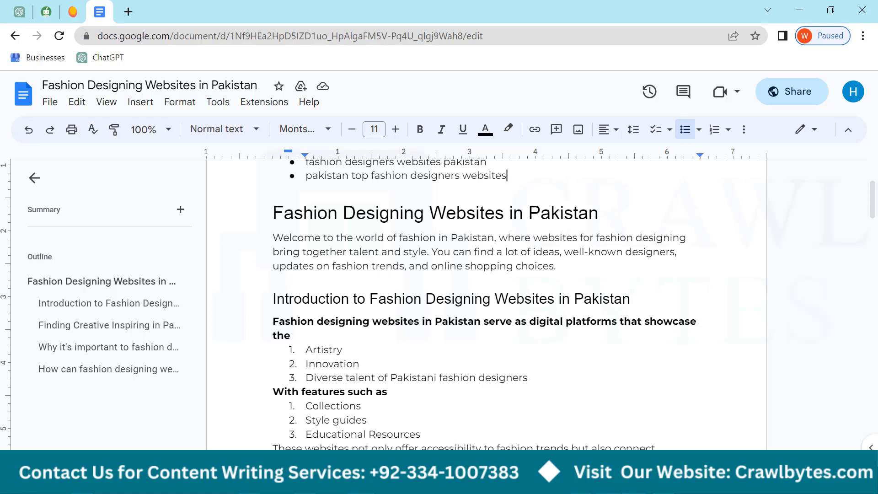
left_click(451, 391)
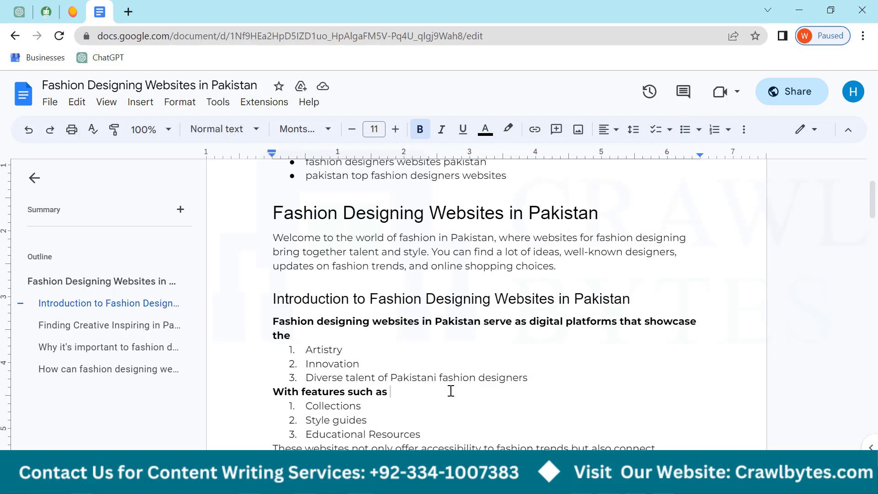